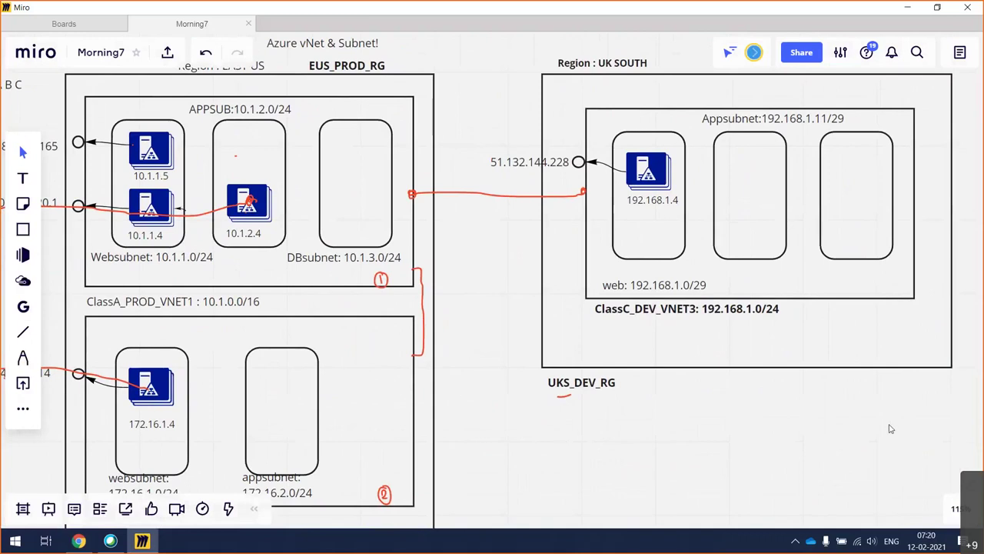
Step: Pan the Miro board to the Azure vNet Peering diagram, then return to Azure Resource groups
scroll(891, 428, right, 15)
drag(812, 385, 714, 423)
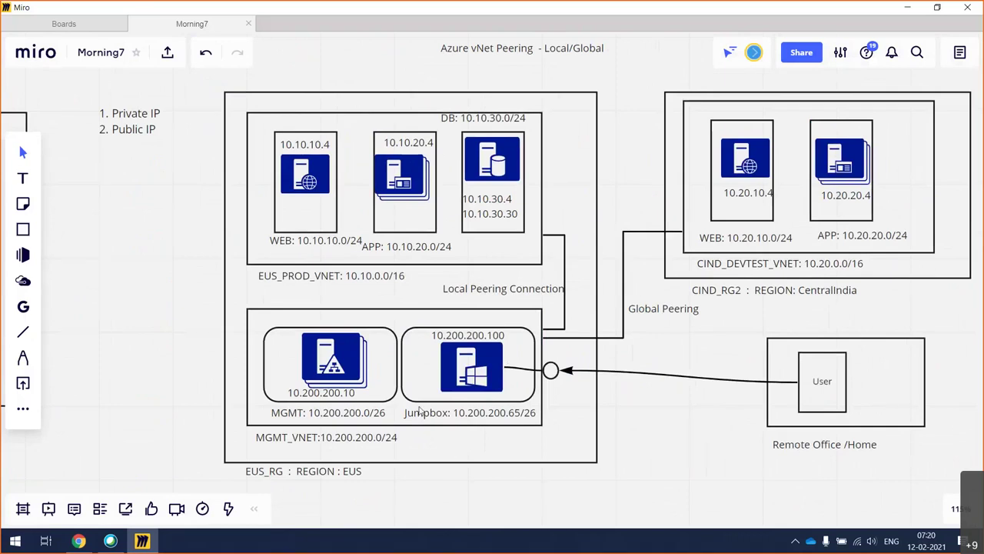
key(alt+Tab)
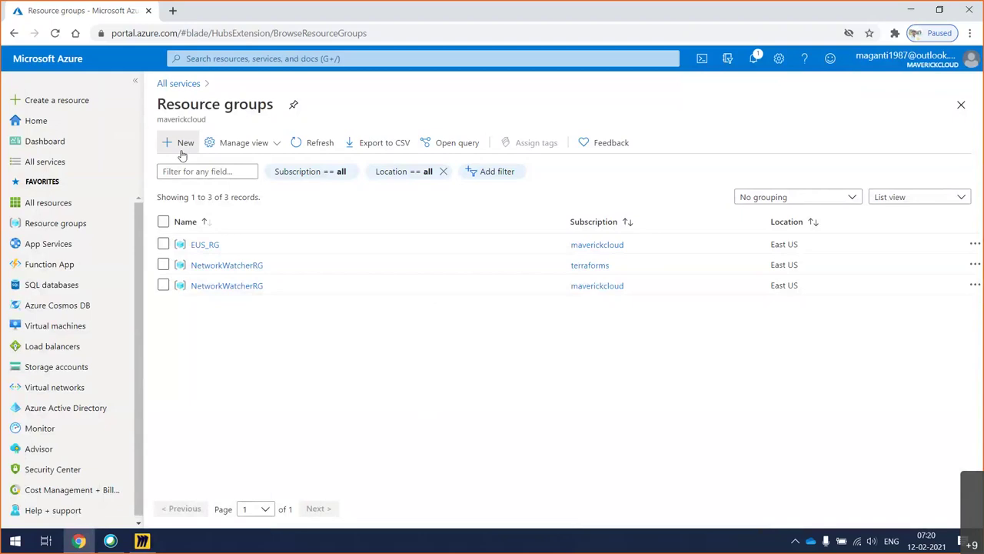
Step: Create resource group CIND_RG in the (Asia Pacific) Central India region
click(182, 153)
click(403, 266)
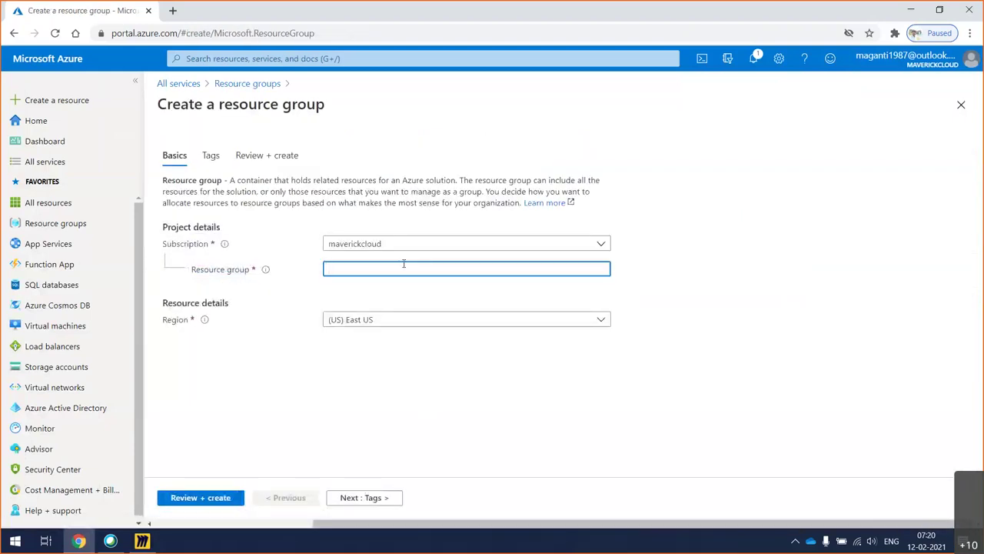
text(CEN)
key(BackSpace)
key(BackSpace)
text(IND_RG)
click(391, 320)
text(Centr)
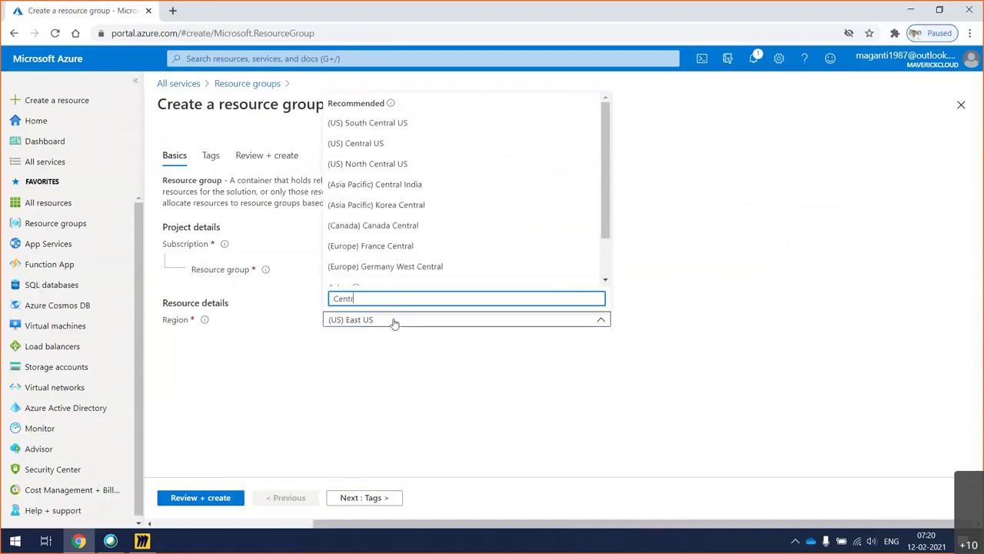
text(a)
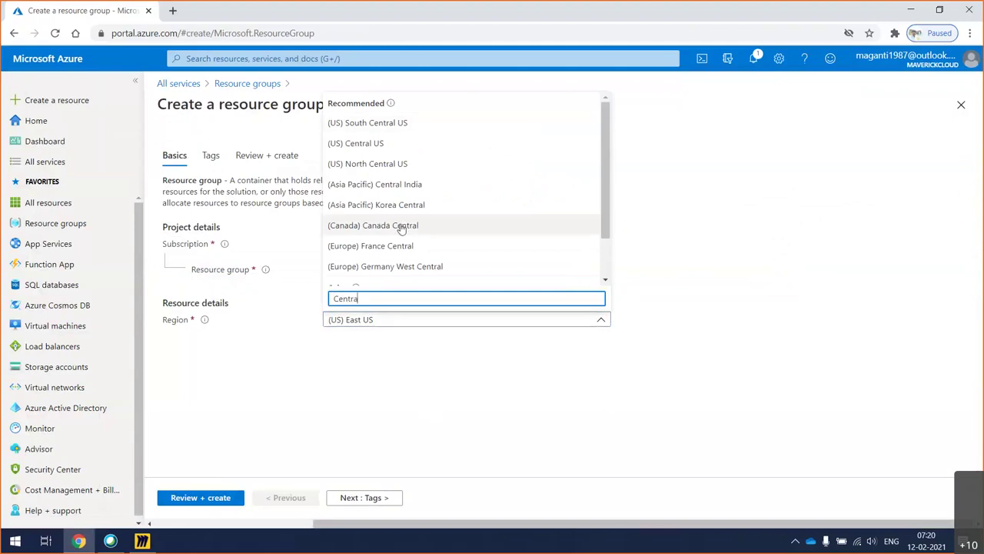
click(400, 192)
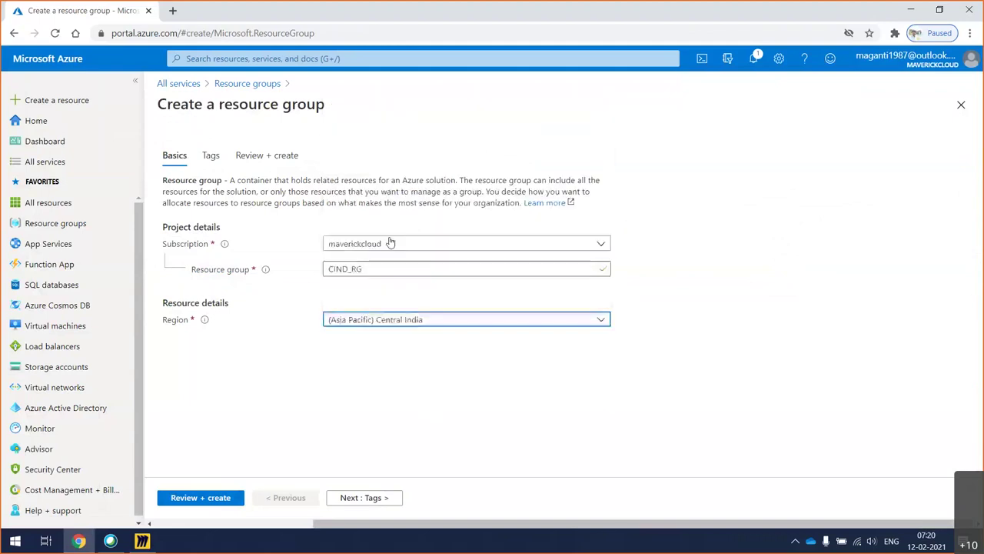
click(198, 498)
click(198, 498)
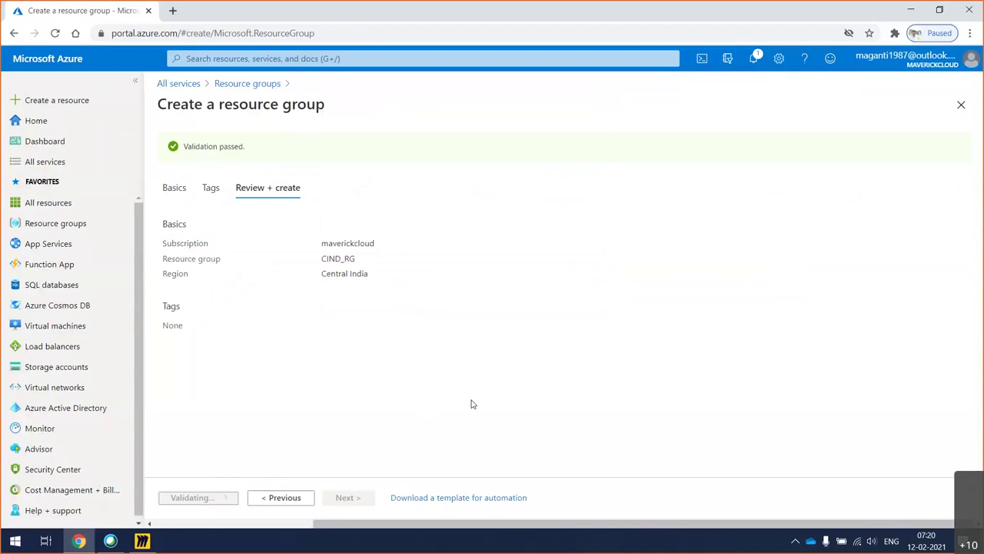
Step: Start a virtual network named MGMT_VNET1 in EUS_RG (East US) and reach its IP Addresses settings
click(31, 393)
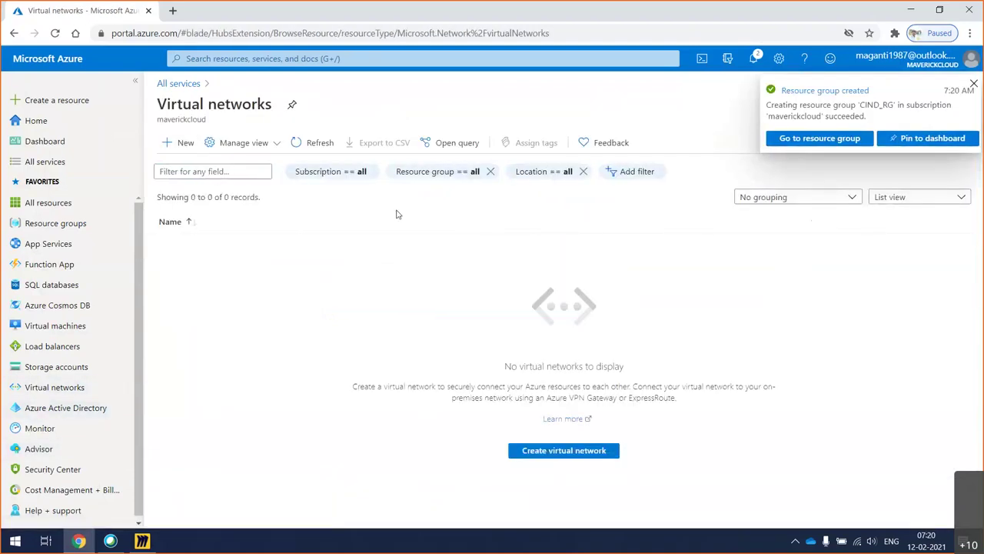
click(564, 450)
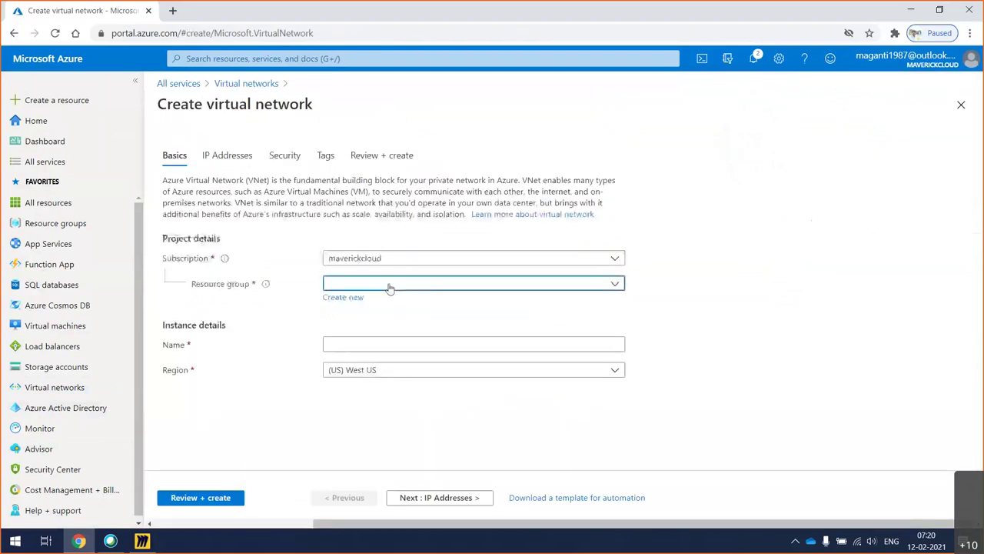
click(389, 283)
click(338, 348)
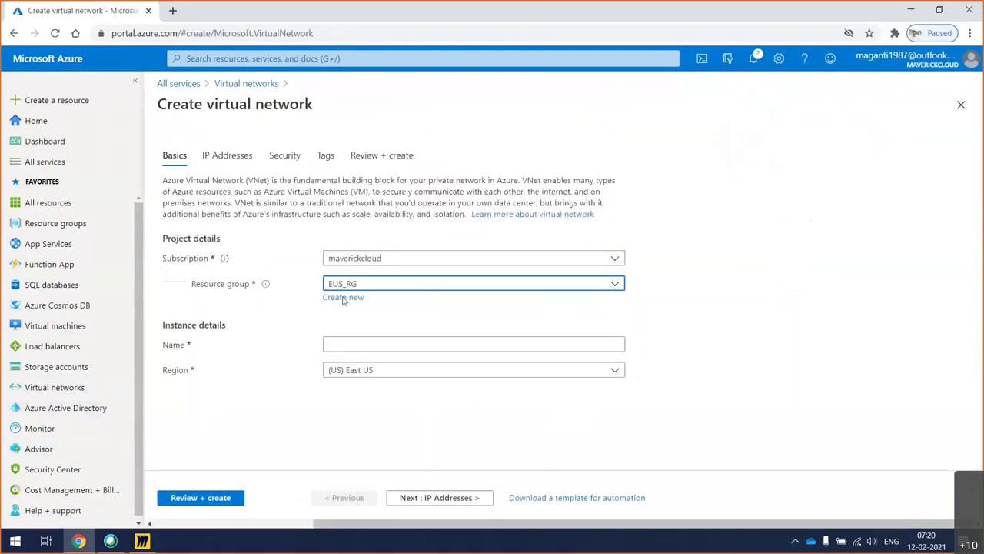
click(353, 347)
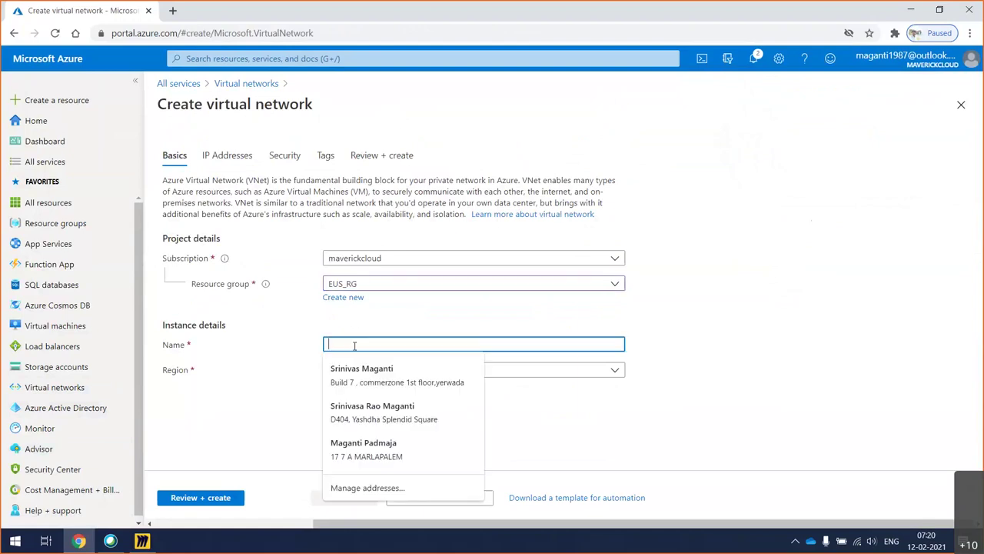
text(MGMTVNET1)
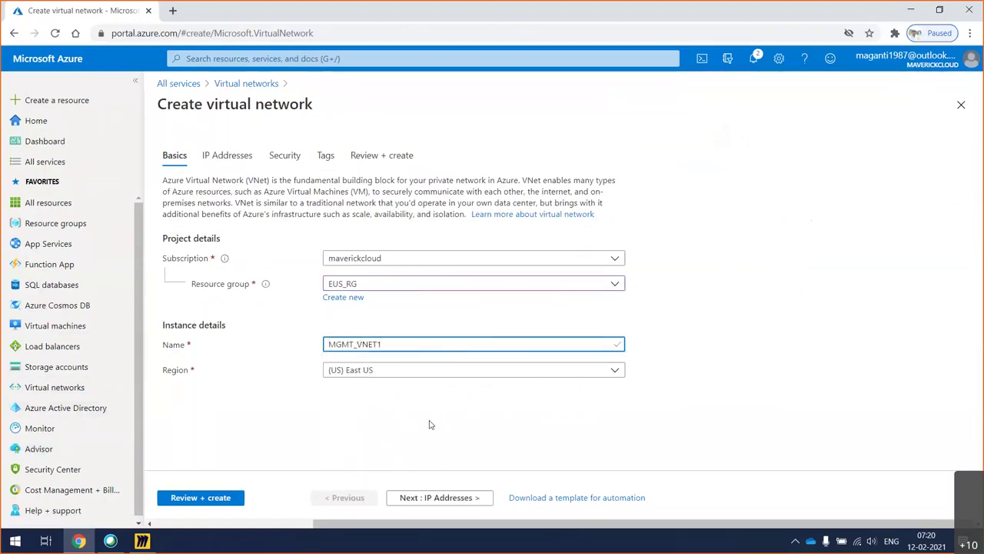
click(444, 500)
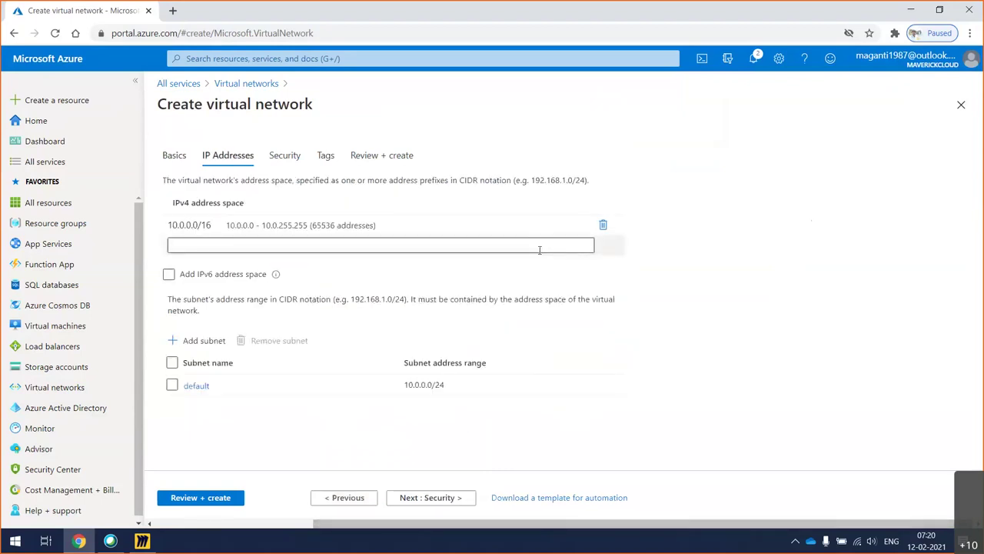
Step: Replace the default 10.0.0.0/16 address space with 10.200.200.0/24, as in the Miro diagram
key(alt+Tab)
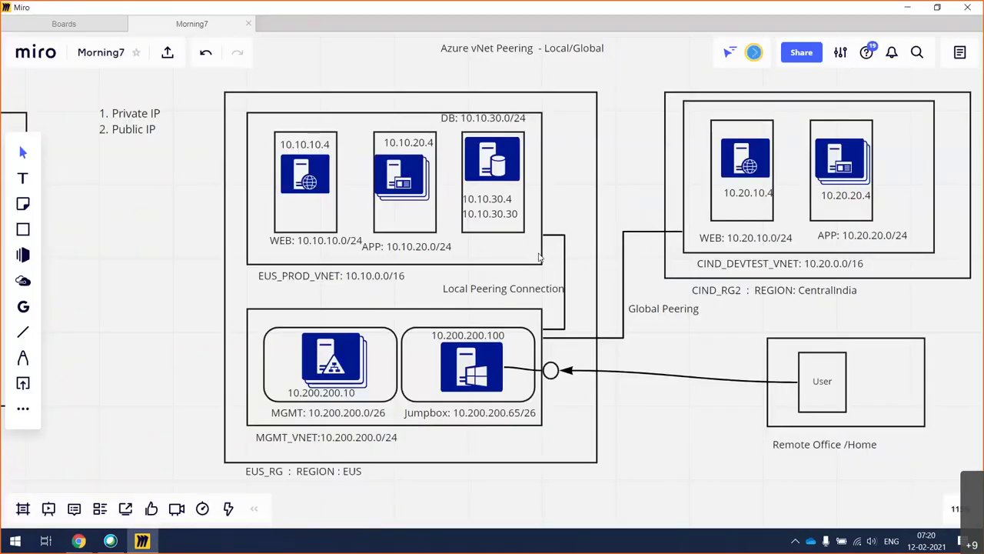
key(alt+Tab)
click(602, 225)
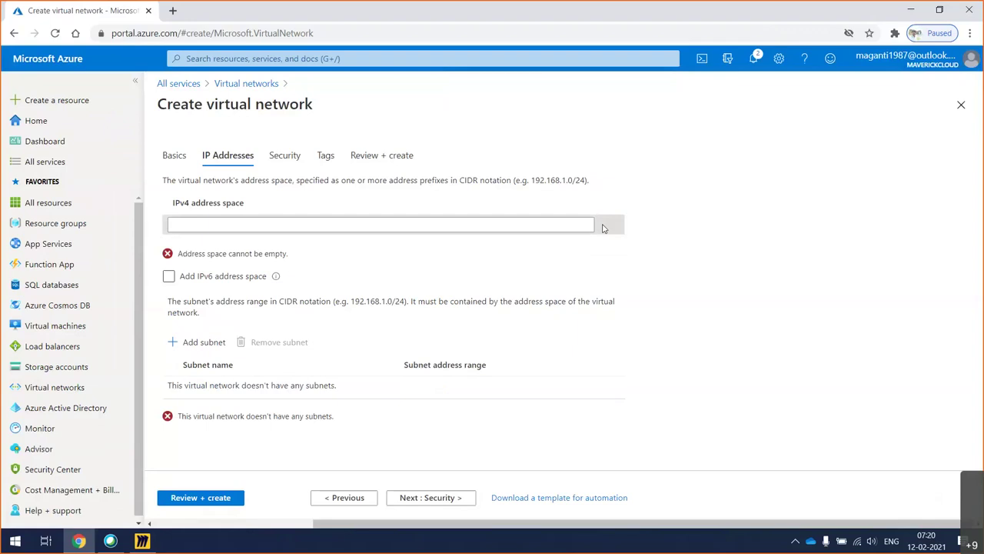
click(535, 225)
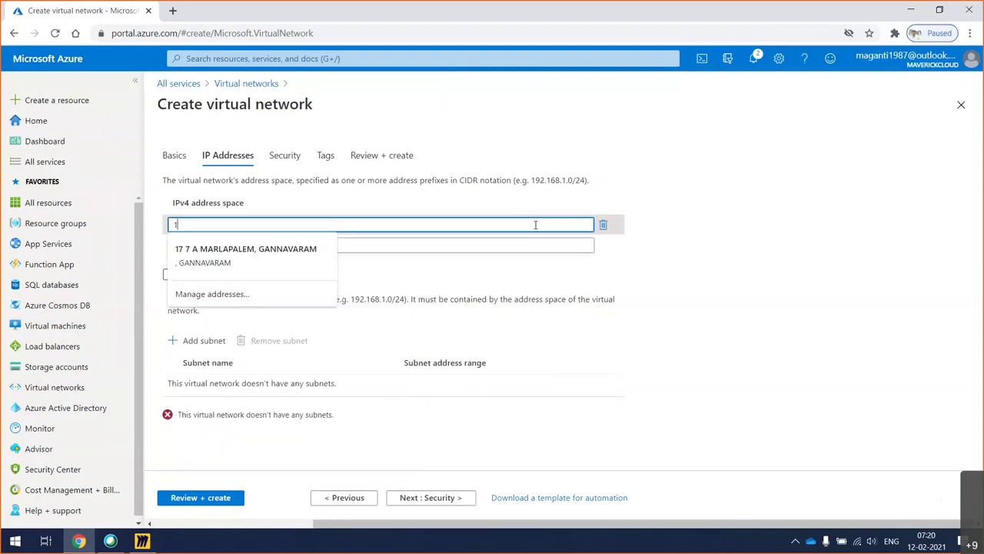
text(10.200.200.0/24)
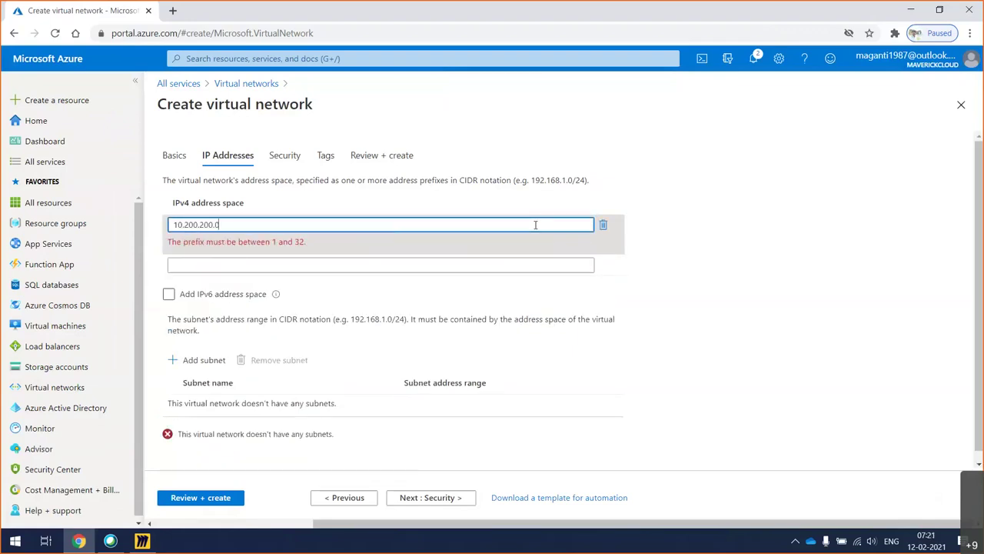
click(793, 315)
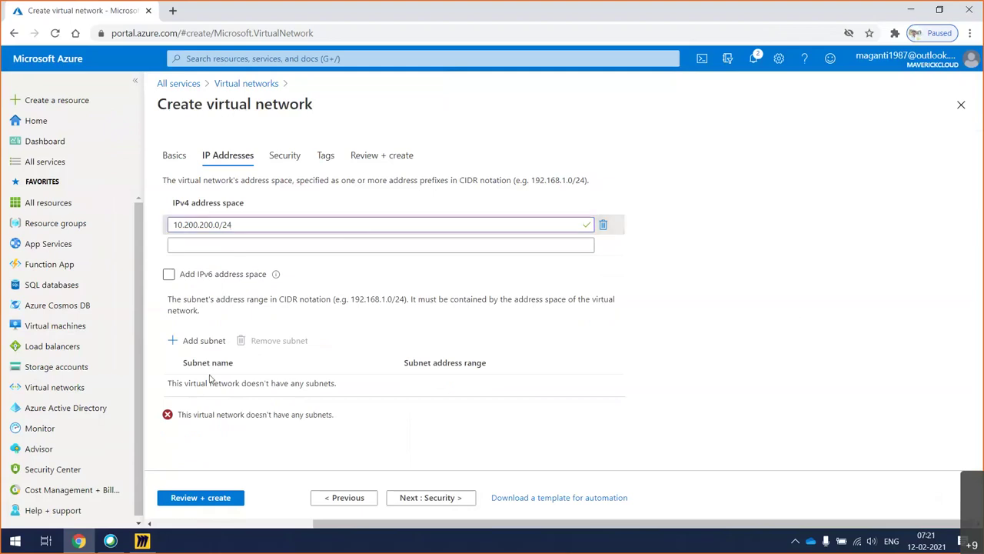
Step: Add subnet MGMTSUBNET with address range 10.200.200.0/26
click(205, 341)
text(MGM)
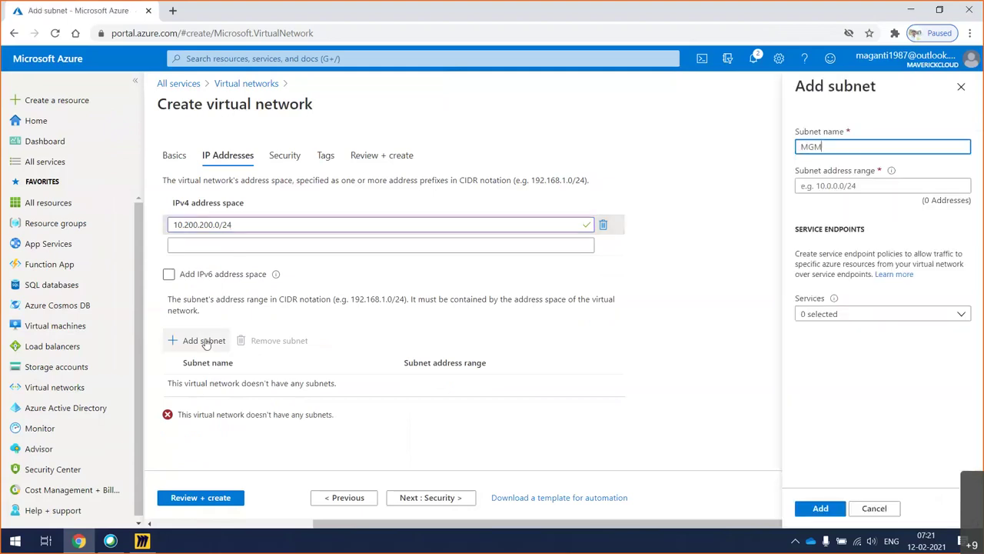
text(TSUBNET)
key(Tab)
text(10.200.)
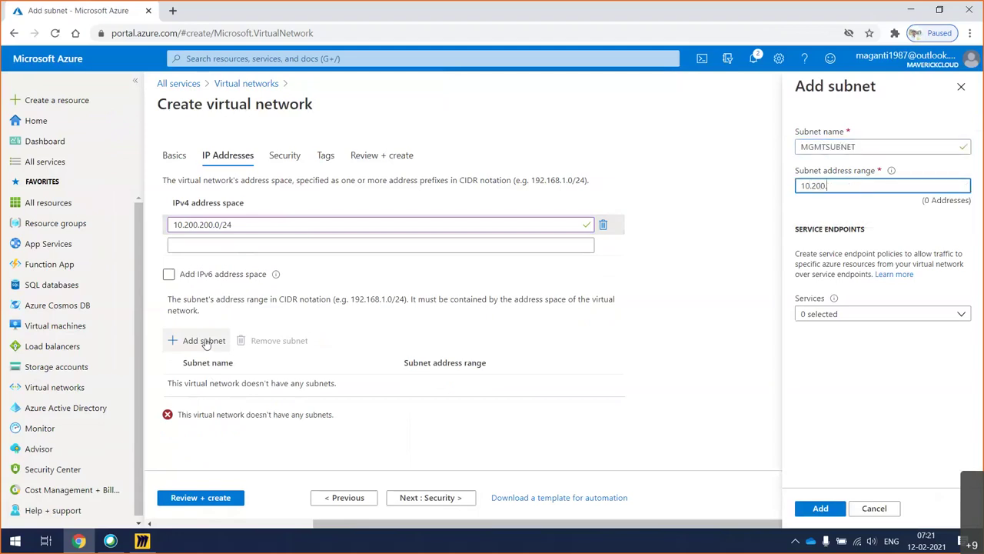
text(200.0/26)
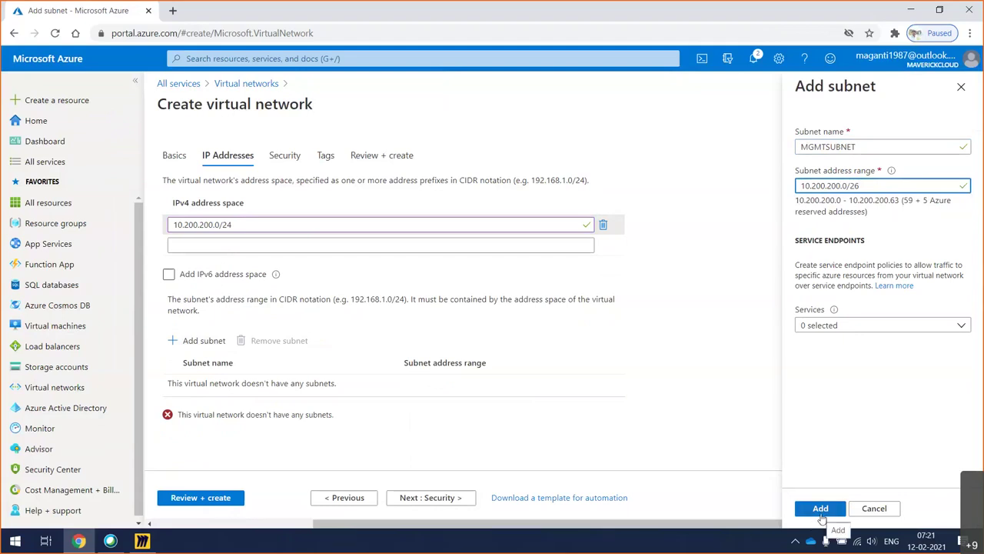
click(821, 509)
click(188, 339)
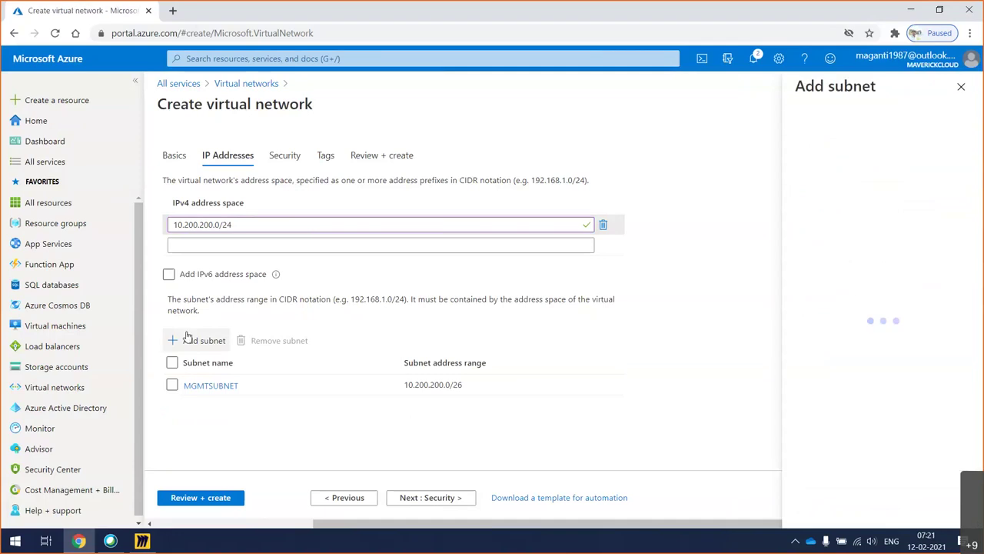
Step: Name the second subnet RemoteAccessSubnet and enter a first address range attempt
text(JUMPSUBNET)
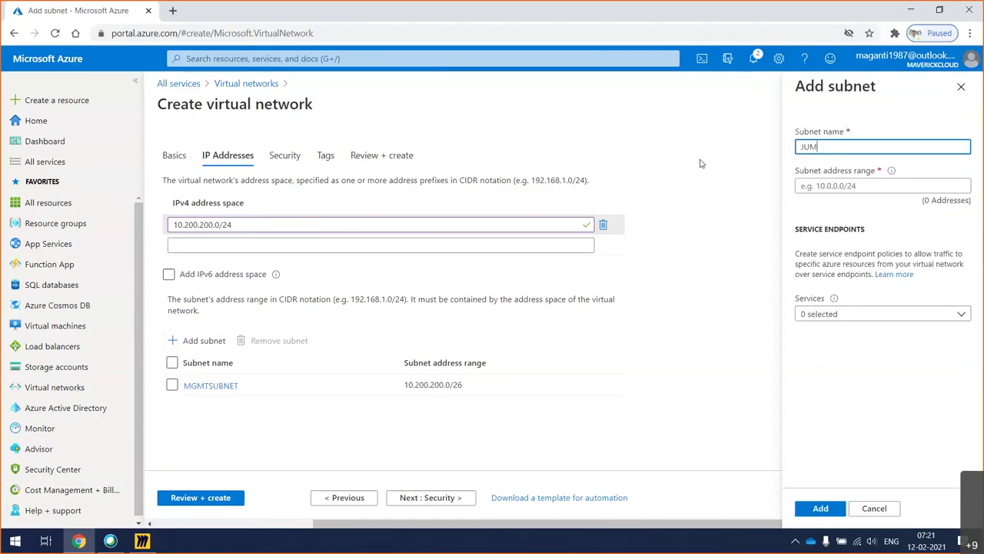
key(BackSpace)
key(BackSpace)
key(BackSpace)
key(BackSpace)
key(BackSpace)
key(BackSpace)
key(BackSpace)
key(BackSpace)
key(BackSpace)
key(BackSpace)
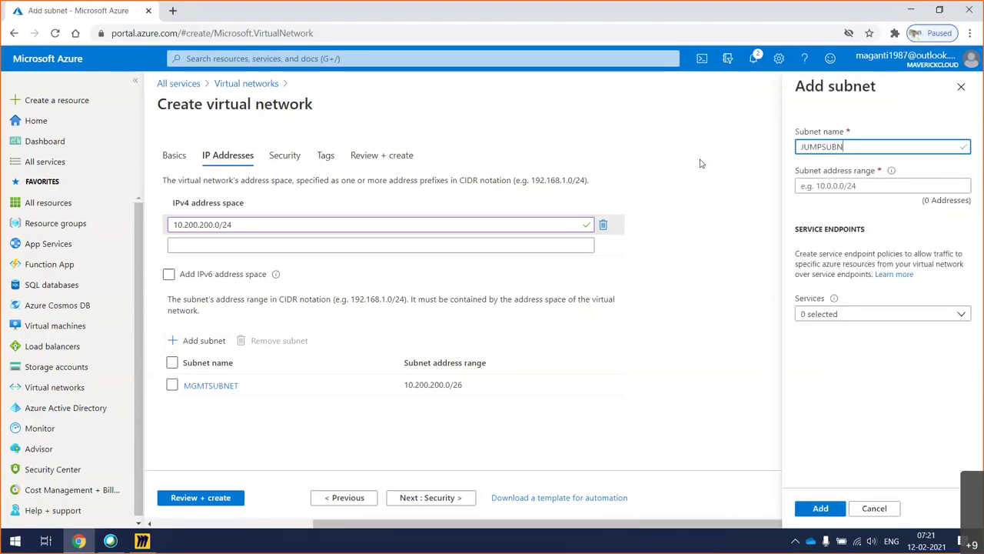
text(Remote)
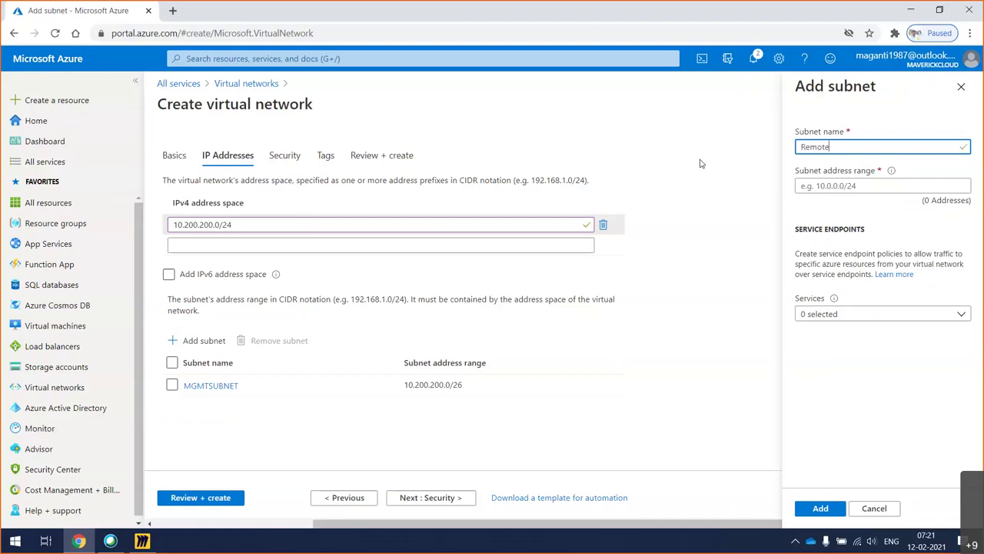
text(AccessSubnet)
key(Tab)
text(10.20.)
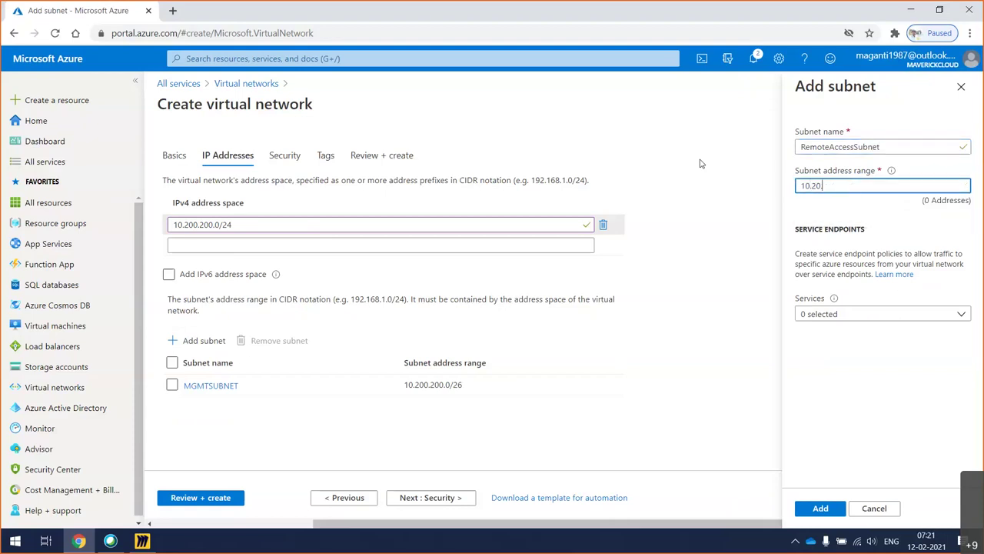
text(200.65)
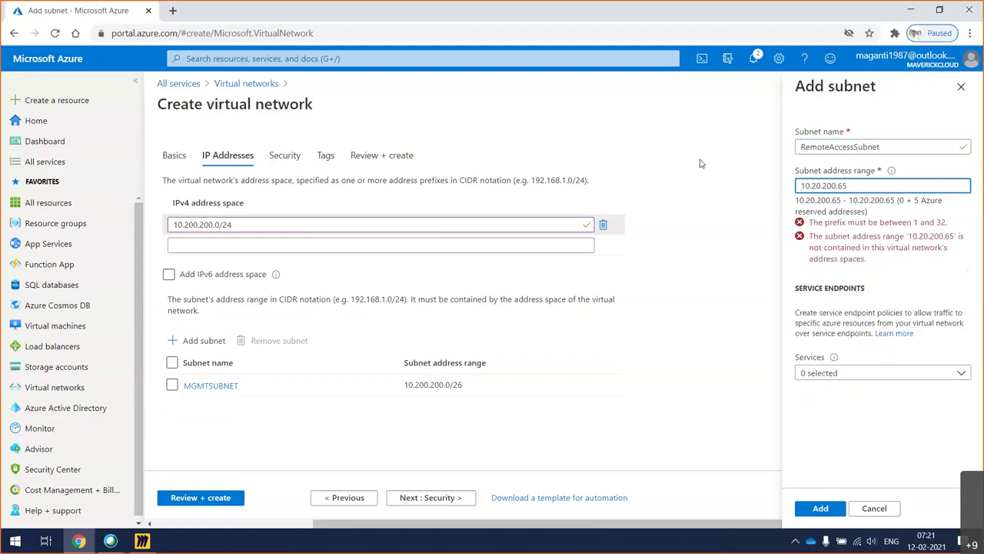
key(BackSpace)
text(4/)
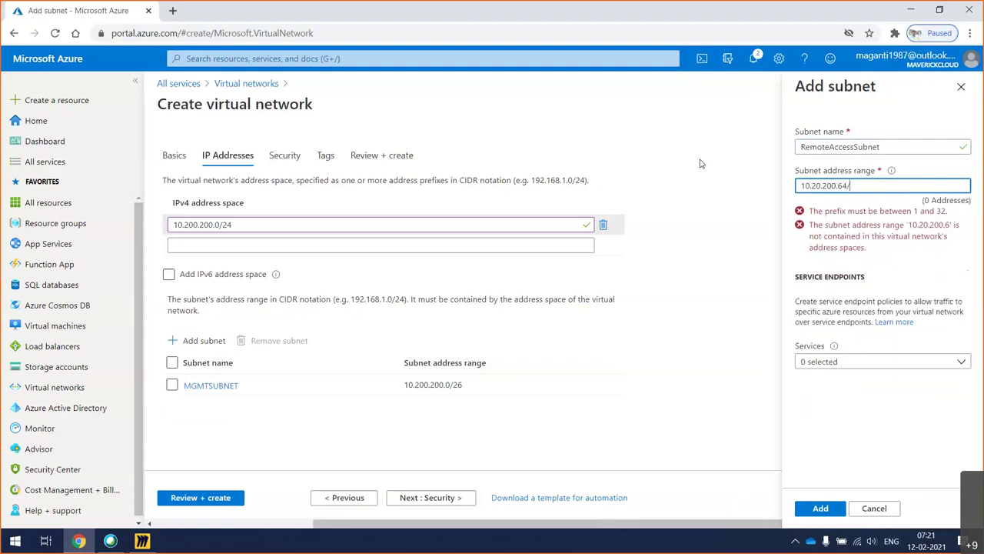
text(26)
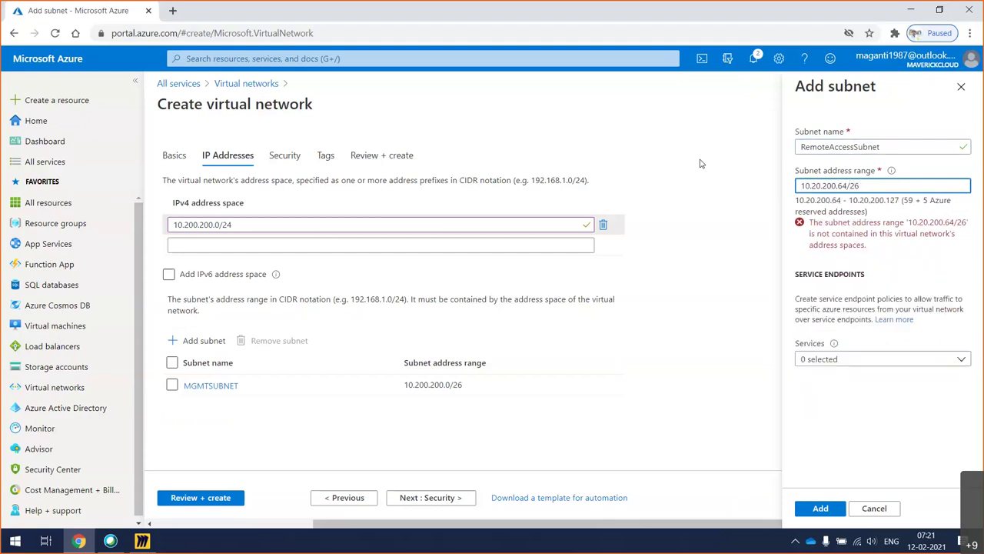
Step: Rework the subnet address range toward 10.200.200.64/26 to clear the validation errors
key(Left)
key(Left)
key(Left)
key(BackSpace)
text(5)
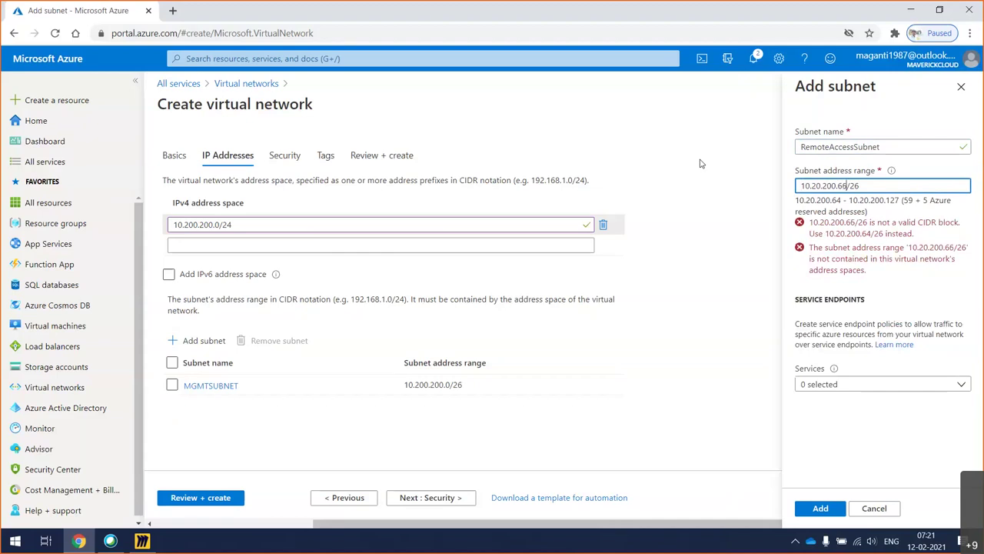
key(BackSpace)
key(BackSpace)
text(70)
key(BackSpace)
key(BackSpace)
key(BackSpace)
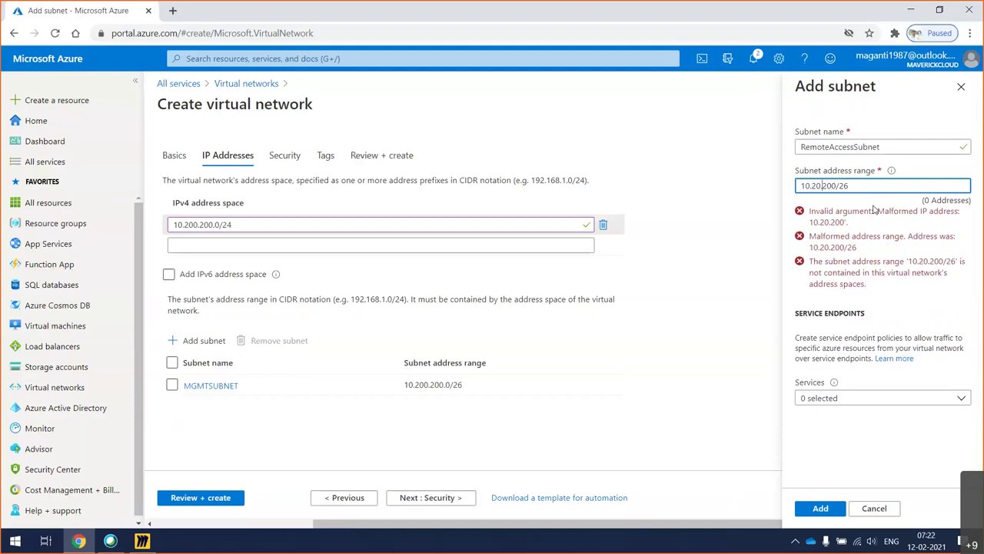
text(0)
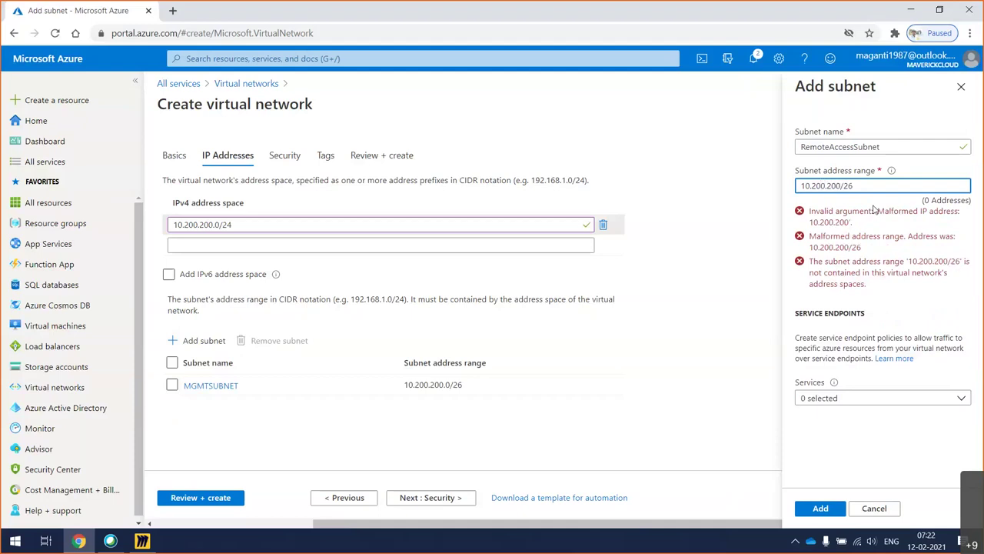
text(.0/2)
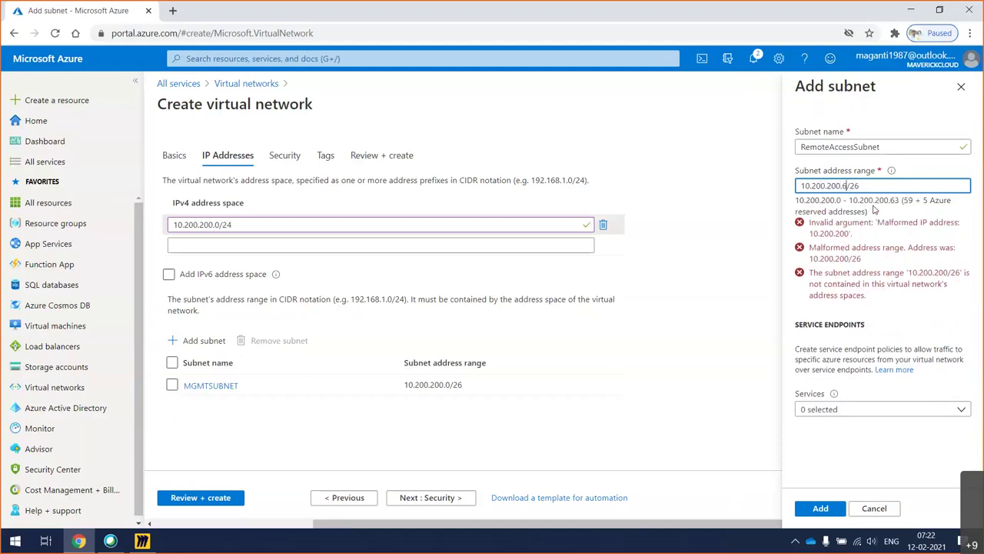
text(4)
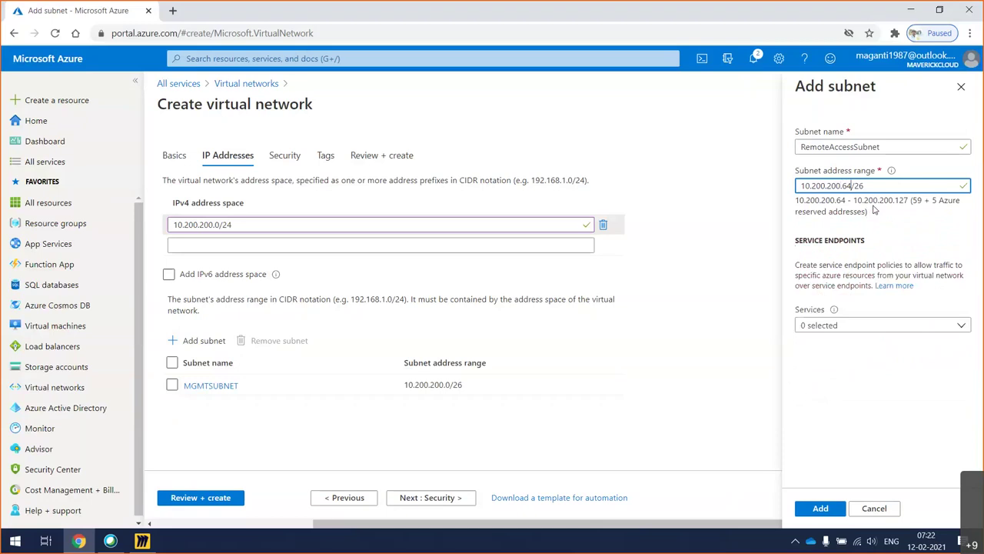
key(BackSpace)
text(3)
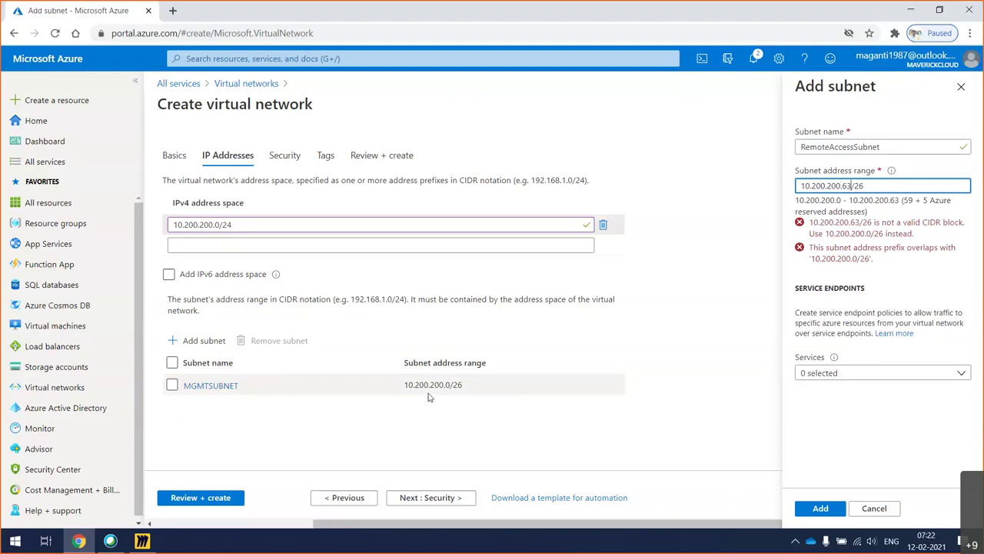
key(BackSpace)
Step: Finish RemoteAccessSubnet at 10.200.200.64/26, add it, and create MGMT_VNET1
text(4)
click(820, 508)
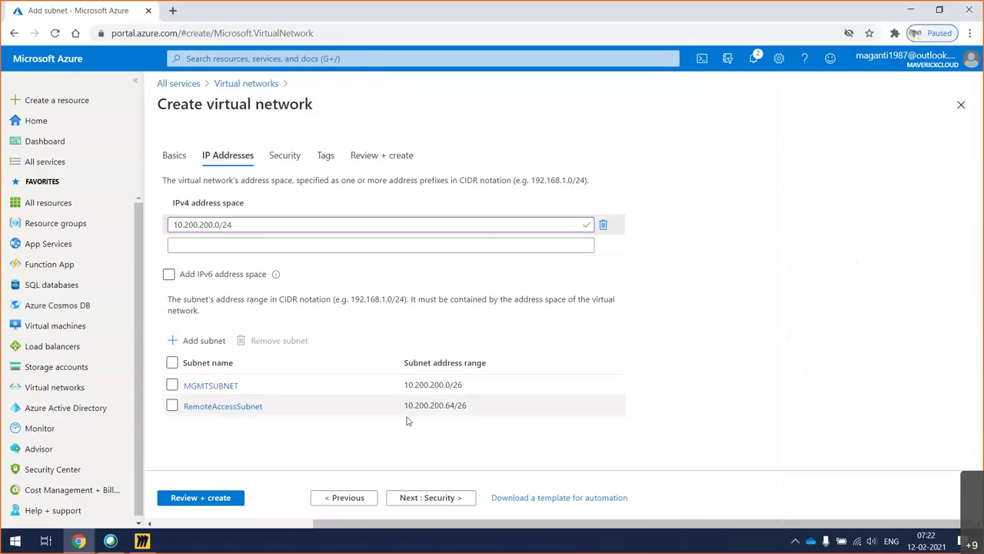
click(229, 504)
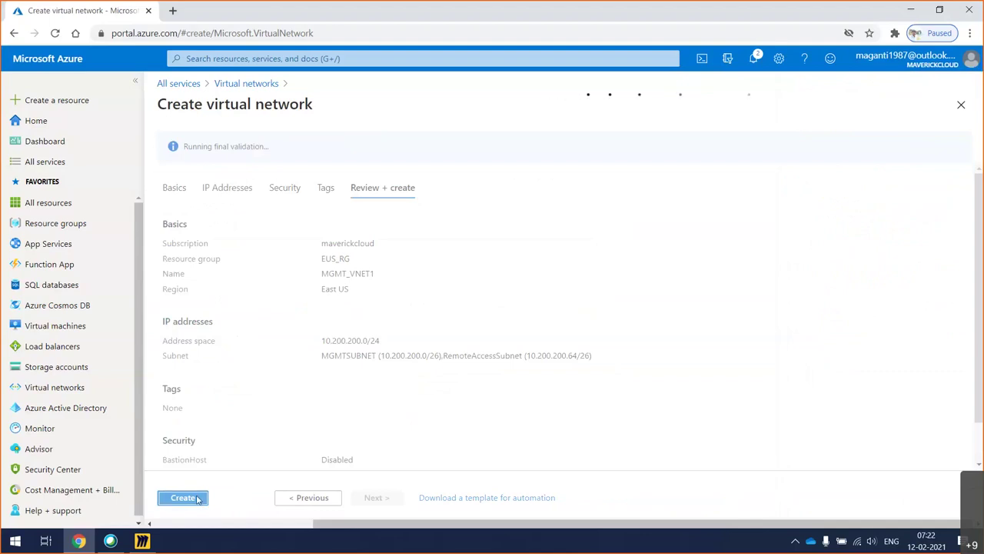
click(183, 498)
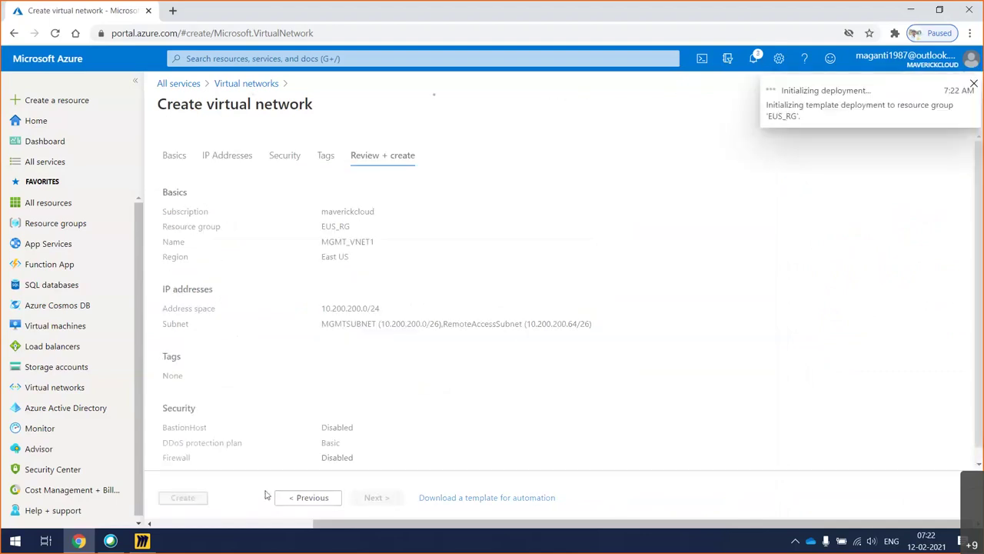
Step: Correct the Miro Jumpbox label to read 10.200.200.64/26
key(alt+Tab)
click(492, 413)
click(513, 413)
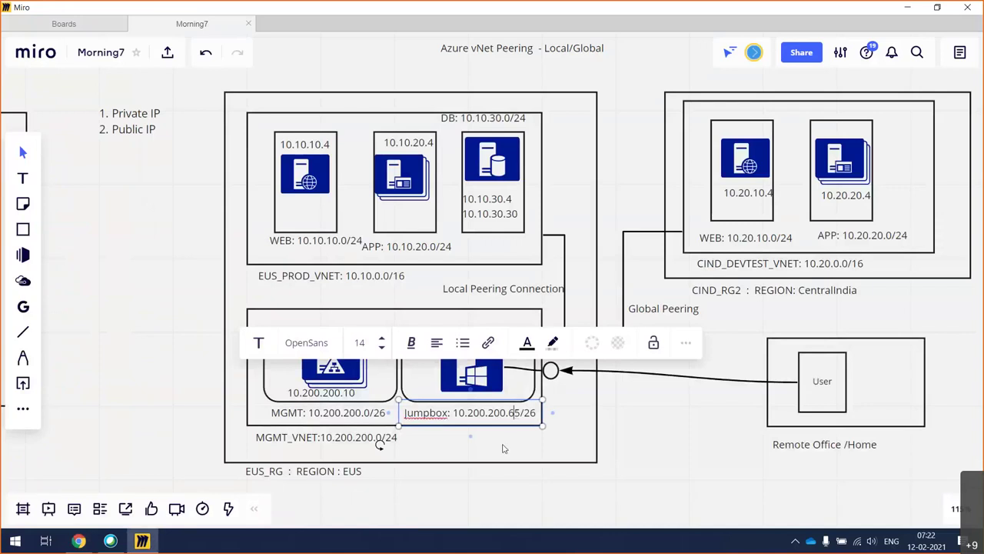
key(Delete)
text(4)
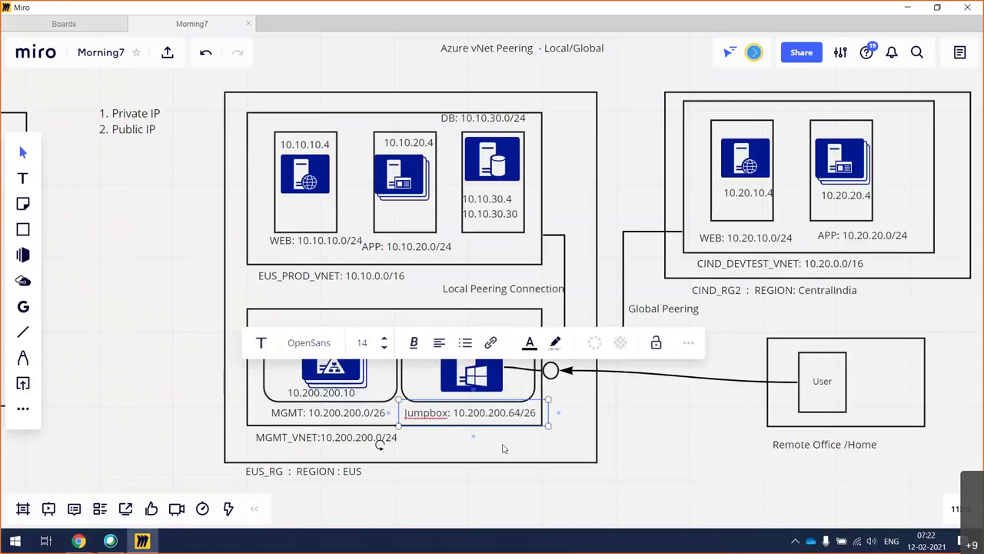
click(699, 444)
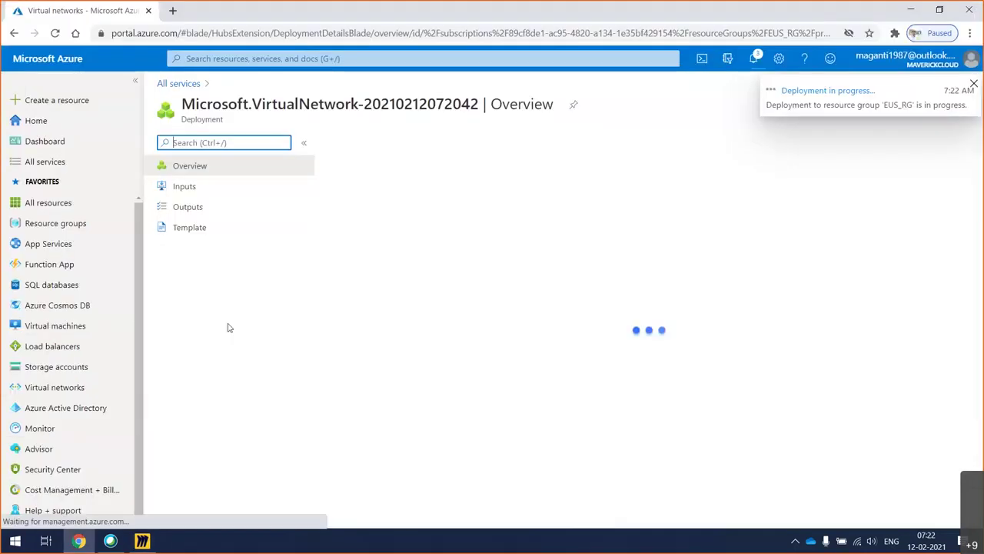
Step: Start virtual network EUS_PROD_VNET1 in EUS_RG, reach IP Addresses, then consult the Miro diagram
click(37, 386)
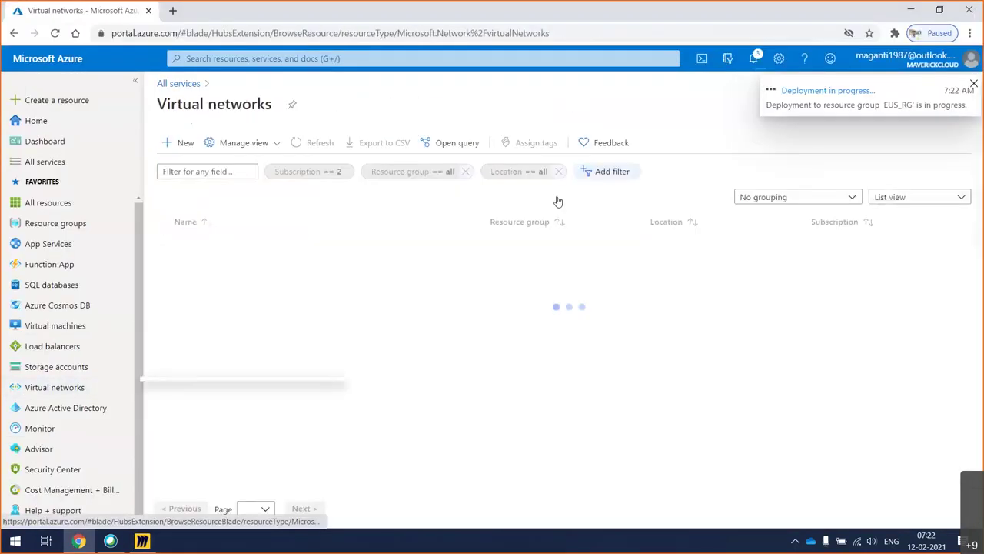
click(181, 142)
click(443, 290)
click(378, 347)
click(376, 346)
text(E)
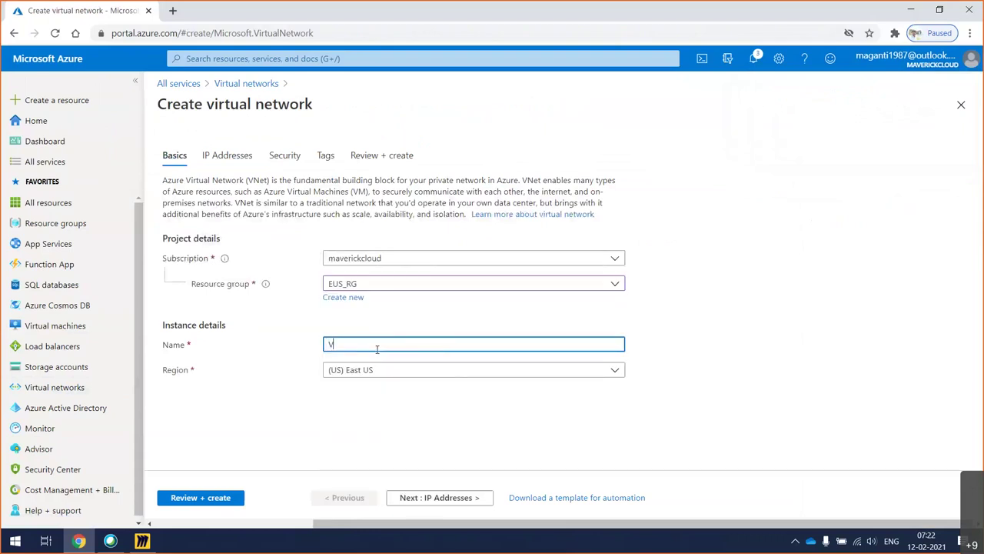
text(US_PROD_VNET1)
click(440, 498)
key(alt+Tab)
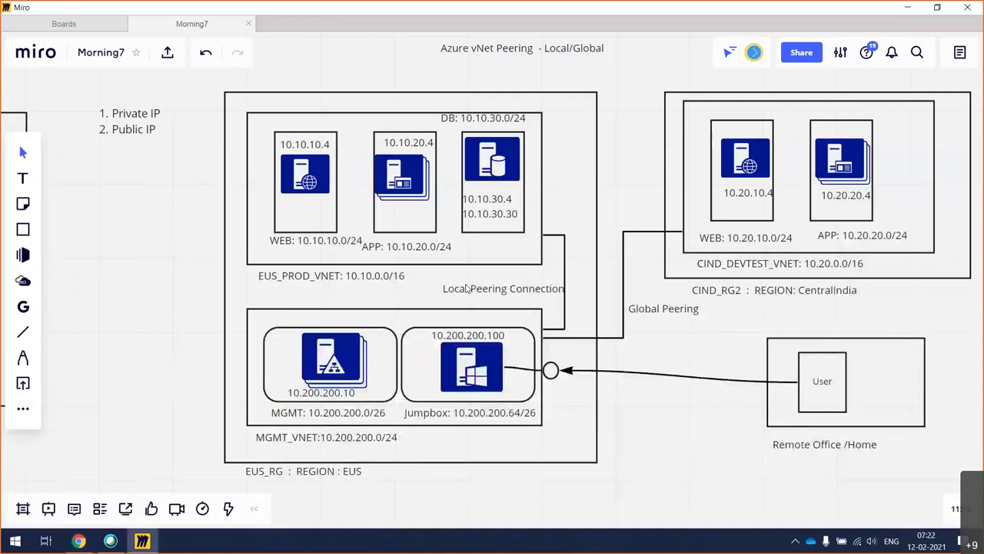
Step: Change the network's IPv4 address space to 10.10.0.0/16, checking subnets in Miro
key(alt+Tab)
click(187, 223)
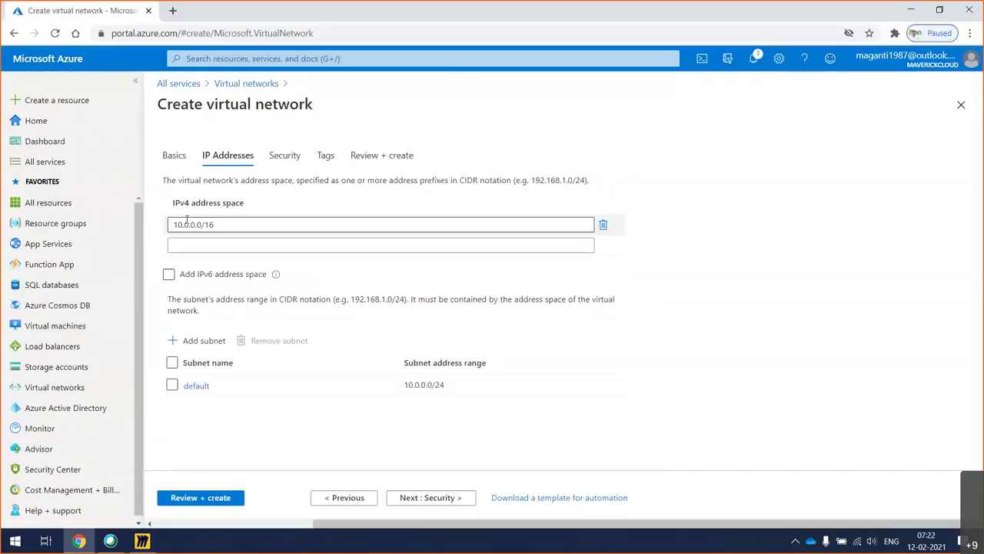
double_click(186, 223)
text(10)
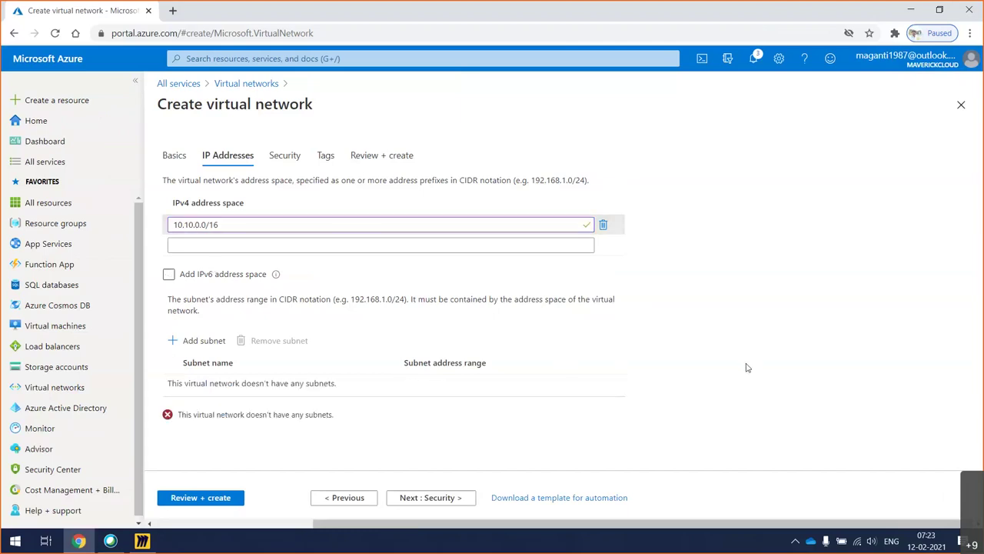
key(alt+Tab)
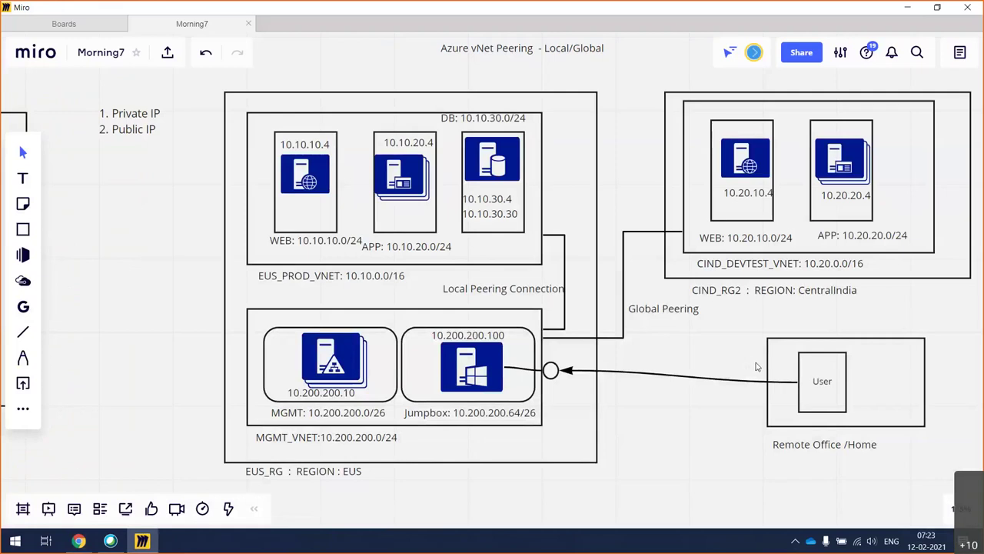
key(alt+Tab)
Step: Add subnets WEBSUBNET (10.10.10.0/24) and APPSUBNET (10.10.20.0/24)
click(198, 340)
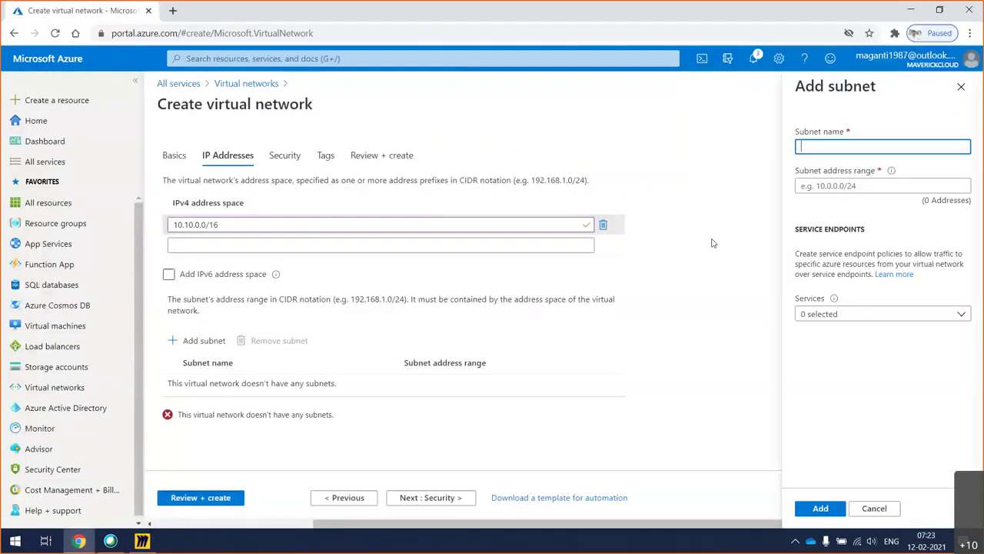
text(WEBSUBNET)
click(832, 182)
text(10.10.1)
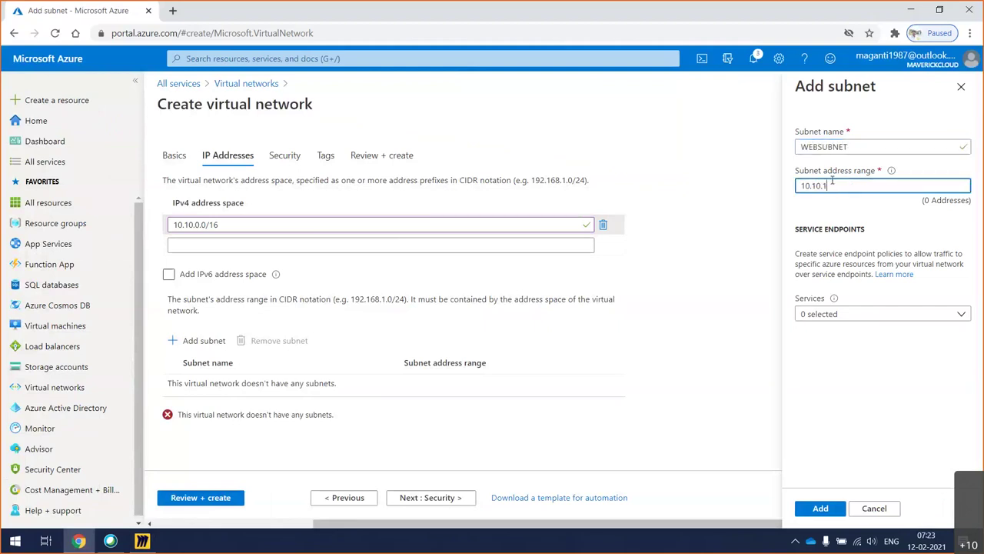
text(00/24)
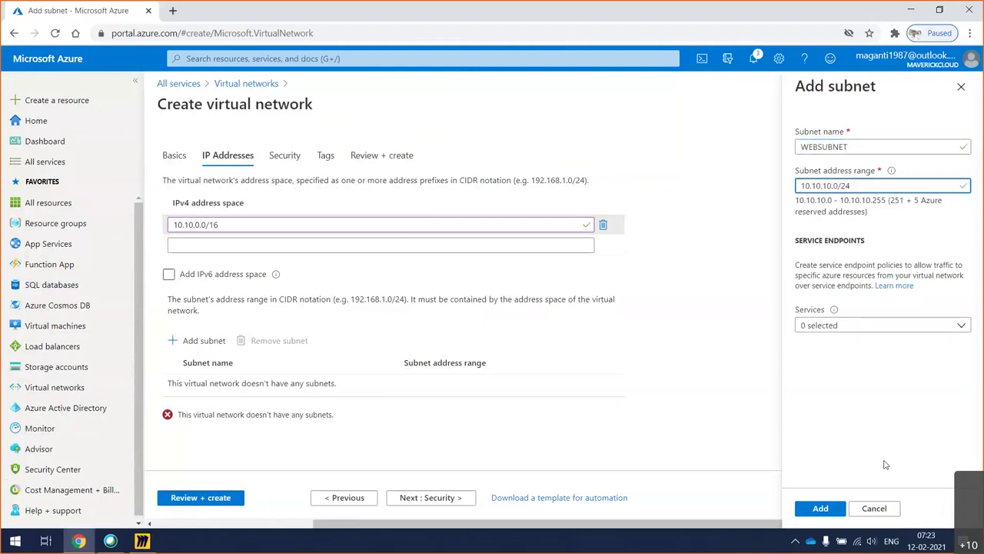
click(820, 508)
click(218, 343)
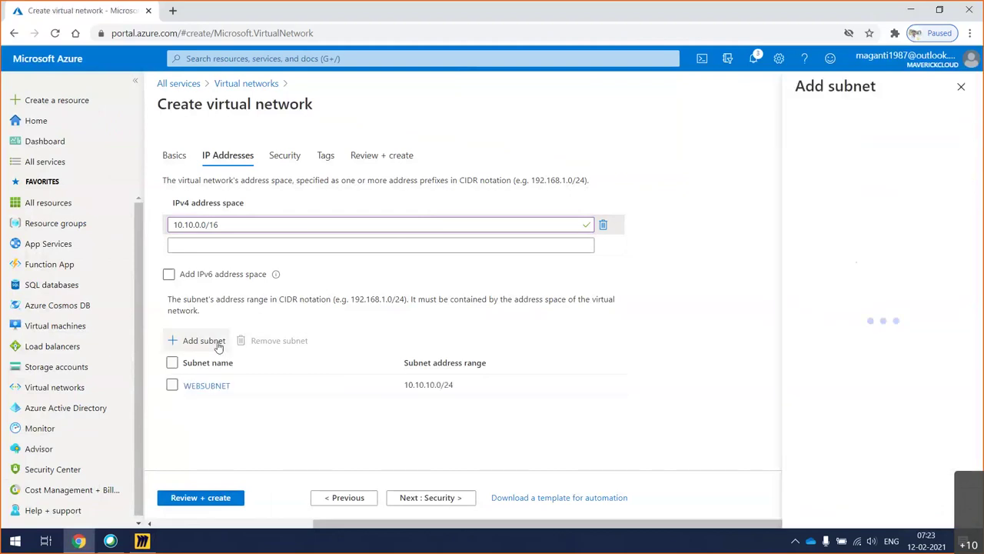
text(APPSUBNET)
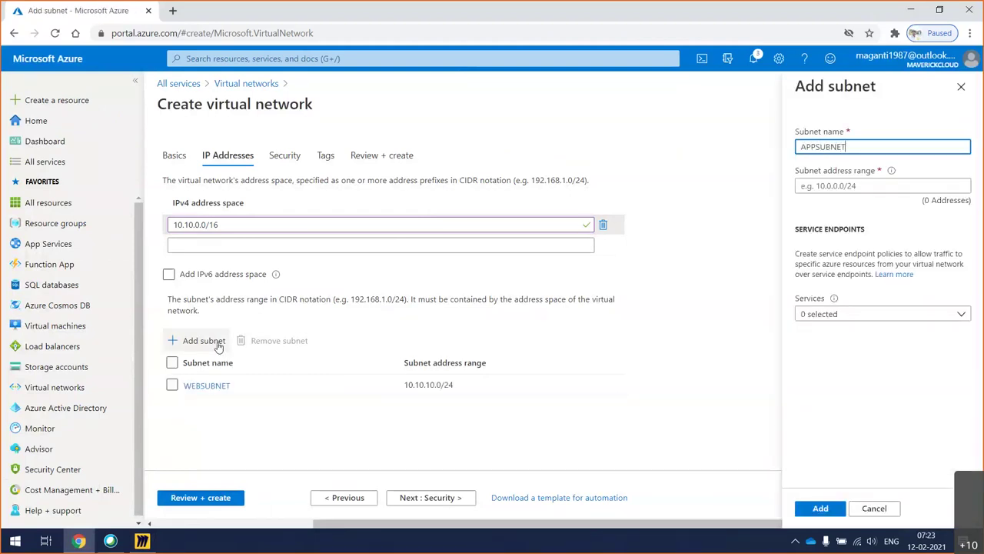
key(Tab)
text(10.)
text(.20.0/24)
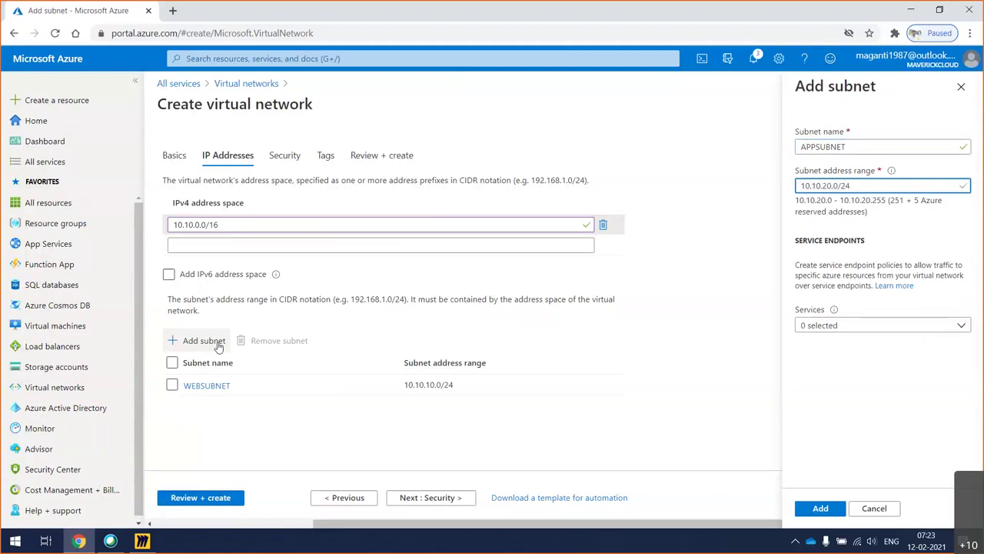
click(818, 508)
Step: Add DBSUBNET with range 10.10.30.0/24 and run Review + create validation
click(199, 340)
text(DA)
key(BackSpace)
text(BSUBNET)
key(Tab)
text(10.)
text(1)
key(BackSpace)
text(.10.30.0/25)
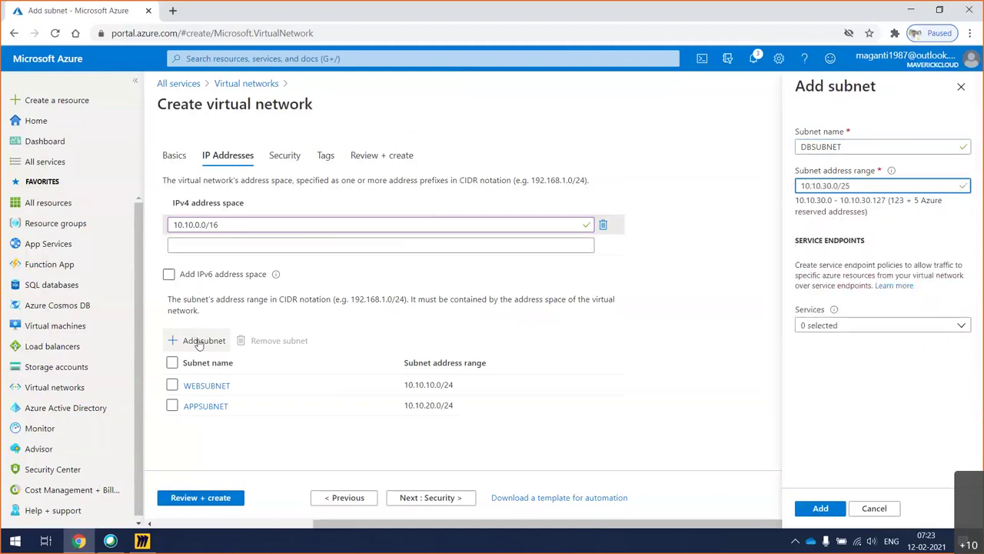
click(815, 509)
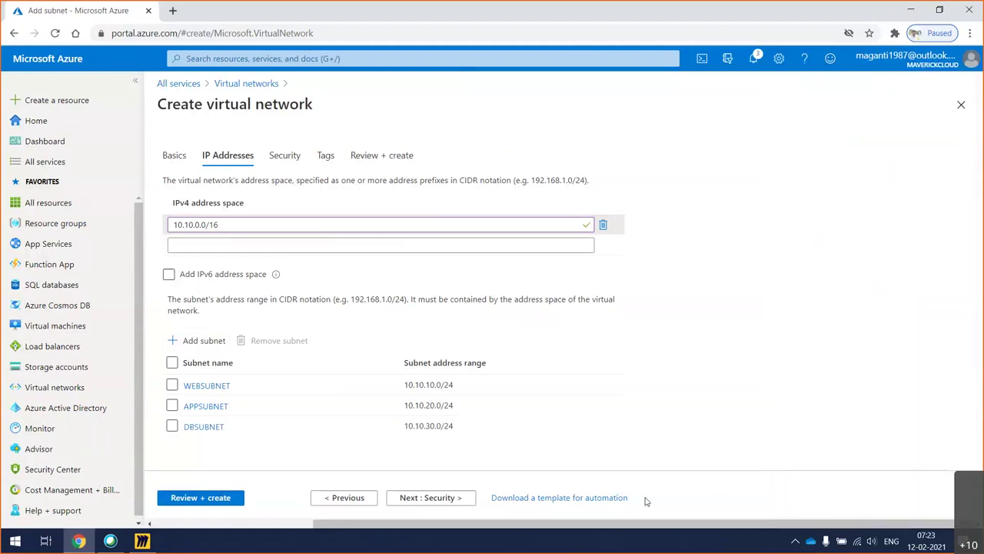
click(219, 500)
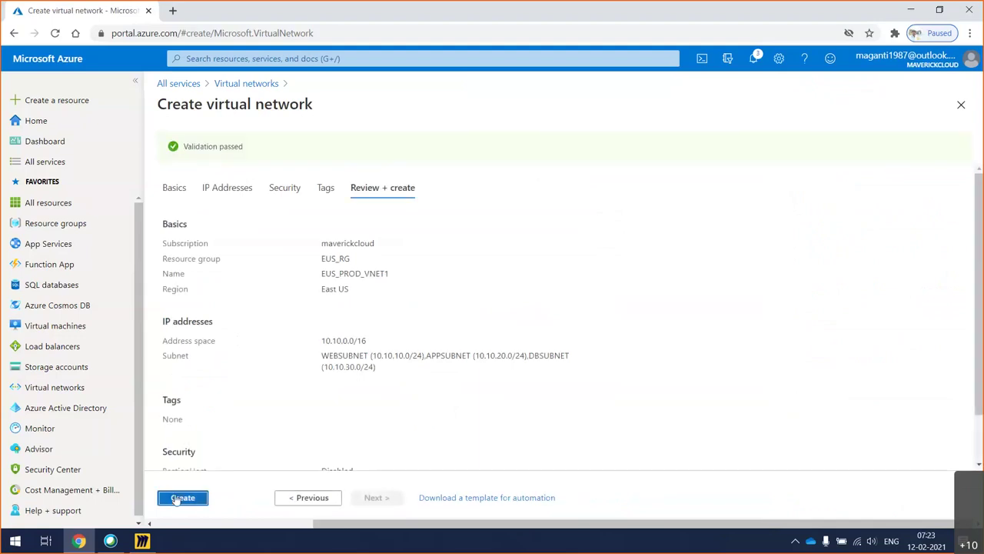
Step: Create EUS_PROD_VNET1 and go back to the Virtual networks list
click(173, 501)
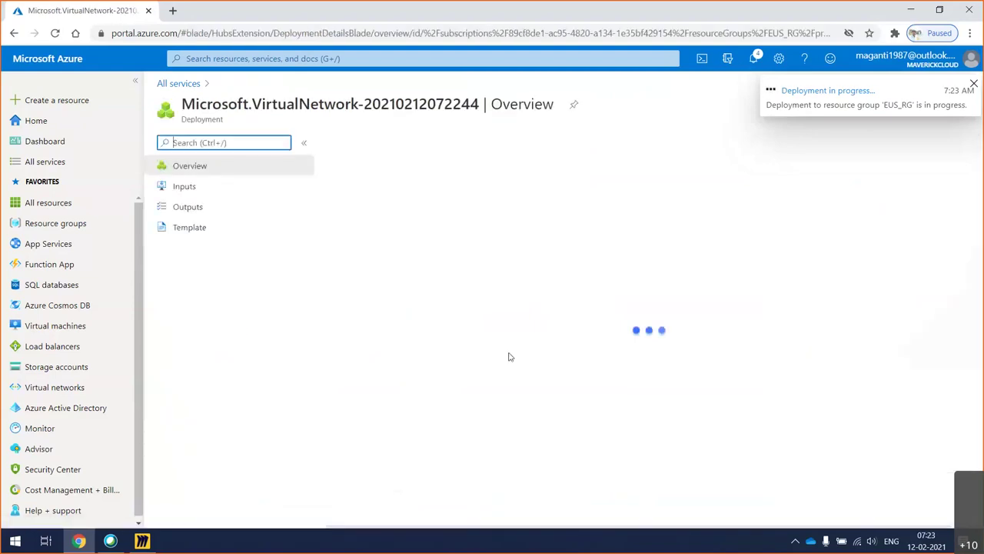
click(69, 388)
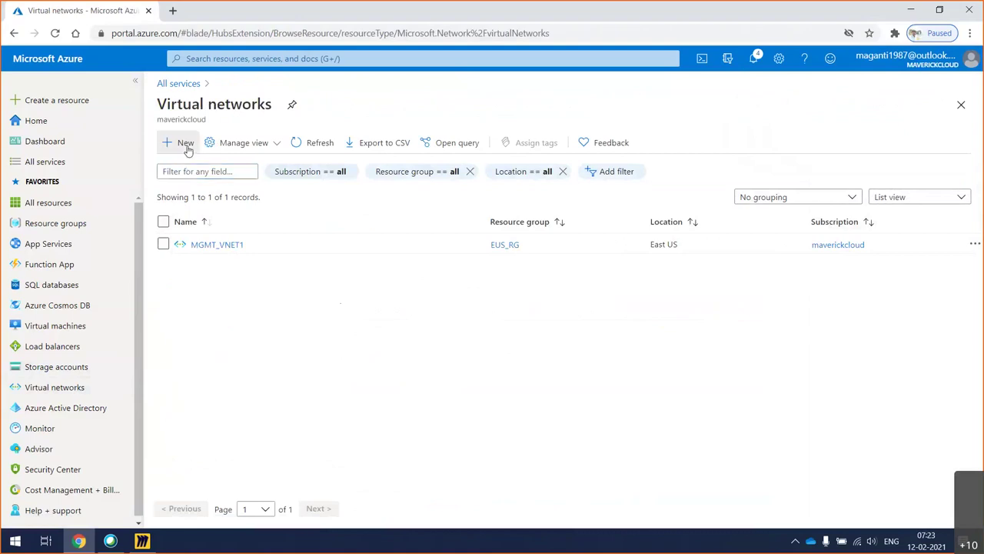
Step: Start a new virtual network named CIND_DEVTEST_VNET in resource group CIND_RG
click(185, 143)
click(422, 283)
click(372, 327)
click(358, 345)
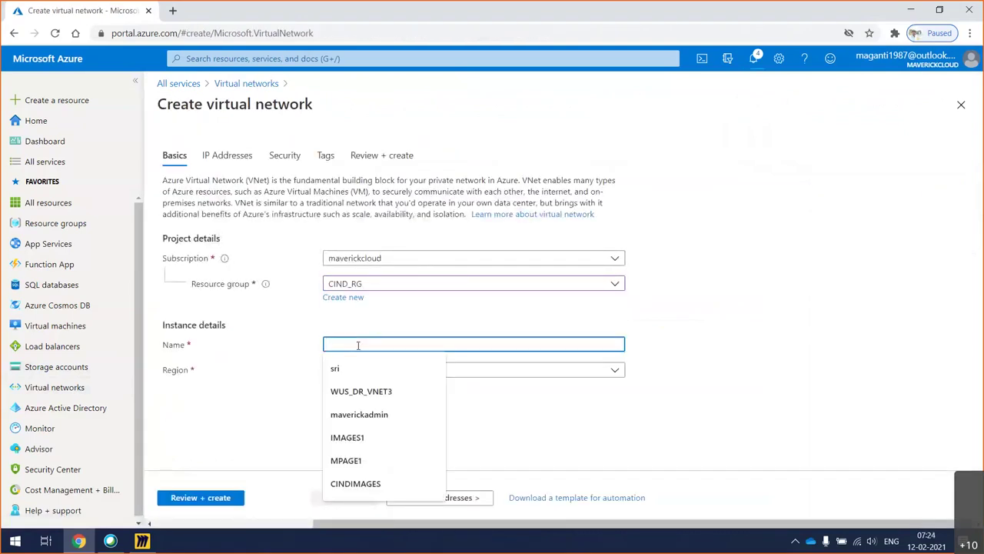
text(CIND)
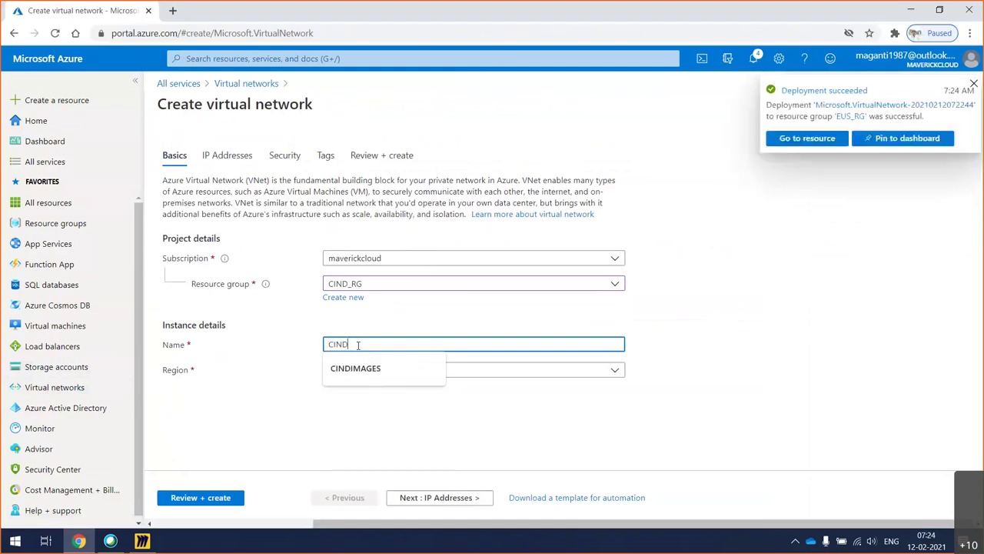
text(_DEV)
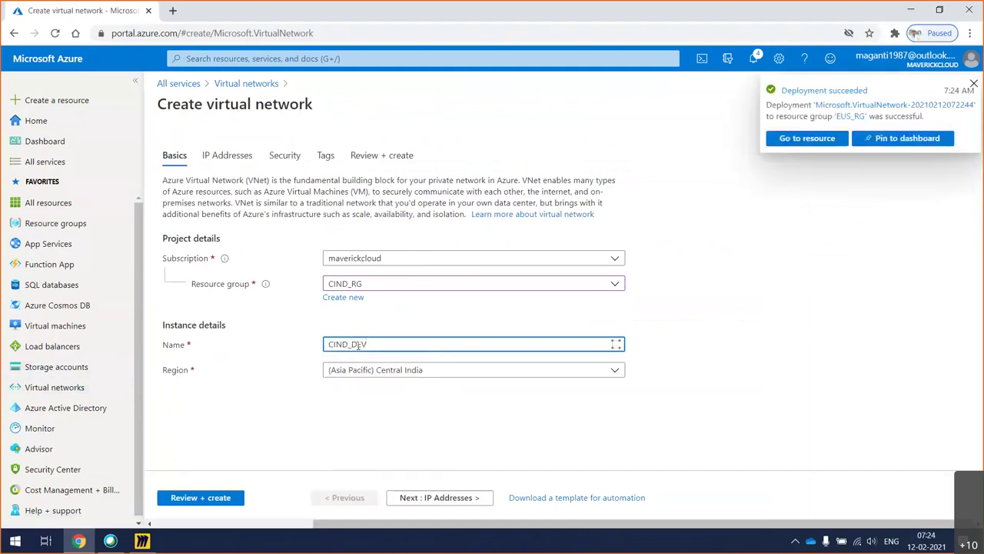
text(TEST_VNET)
key(BackSpace)
key(BackSpace)
key(BackSpace)
text(NET)
Step: Change the network's IPv4 address space to 10.20.0.0/16
click(424, 497)
click(180, 224)
text(.20)
click(201, 340)
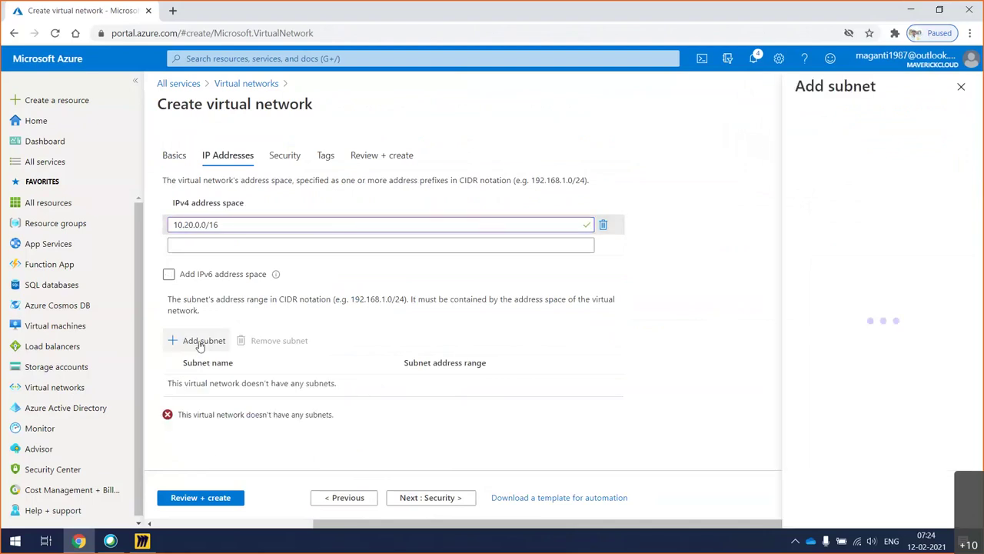
Step: Add subnet WEBSUBNET with address range 10.20.10.0/24
text(WEBSUBNET)
key(Tab)
text(10.20.10.0/24)
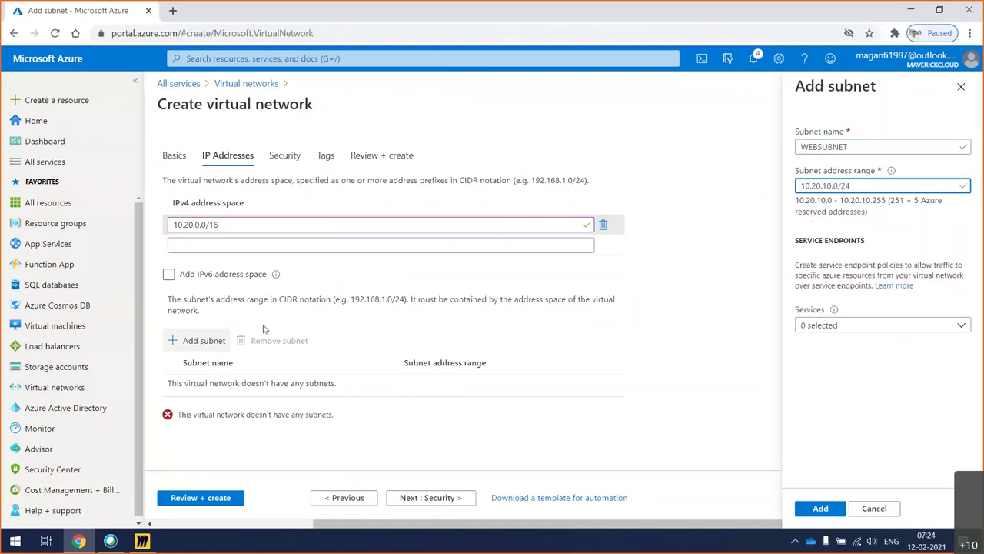
click(814, 508)
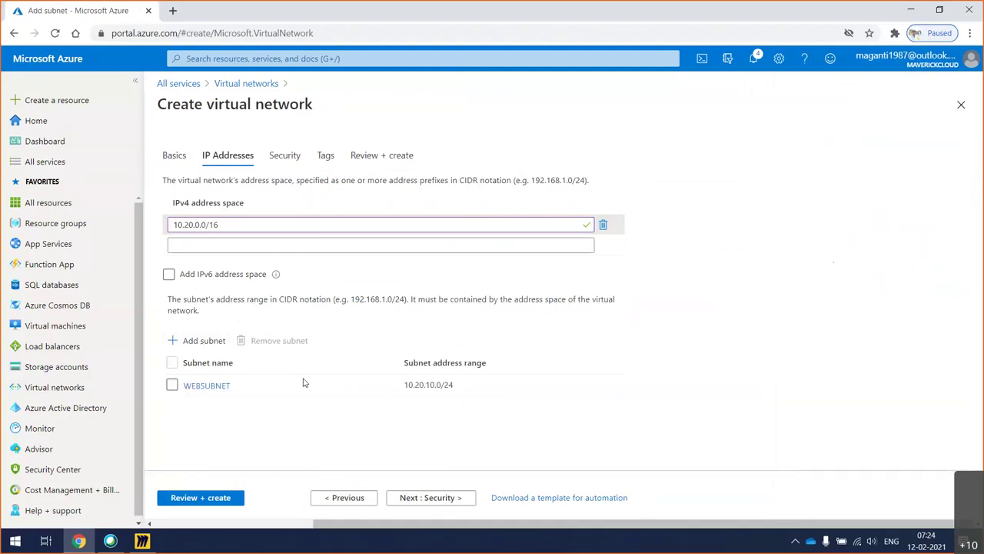
Step: Add subnet APPSUBNET with range 10.20.20.0/24 and run Review + create validation
click(203, 340)
text(APPSUBNET)
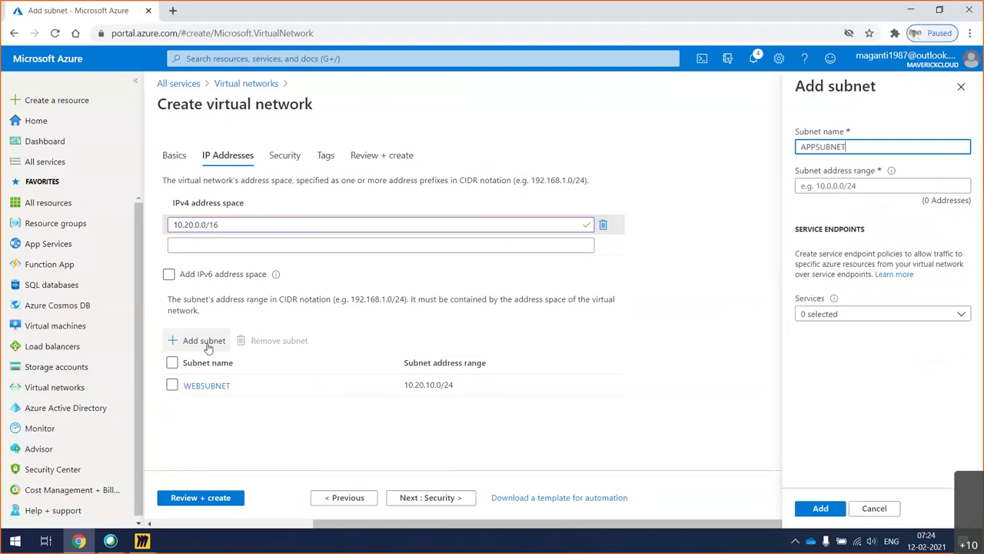
key(Tab)
text(10.20.)
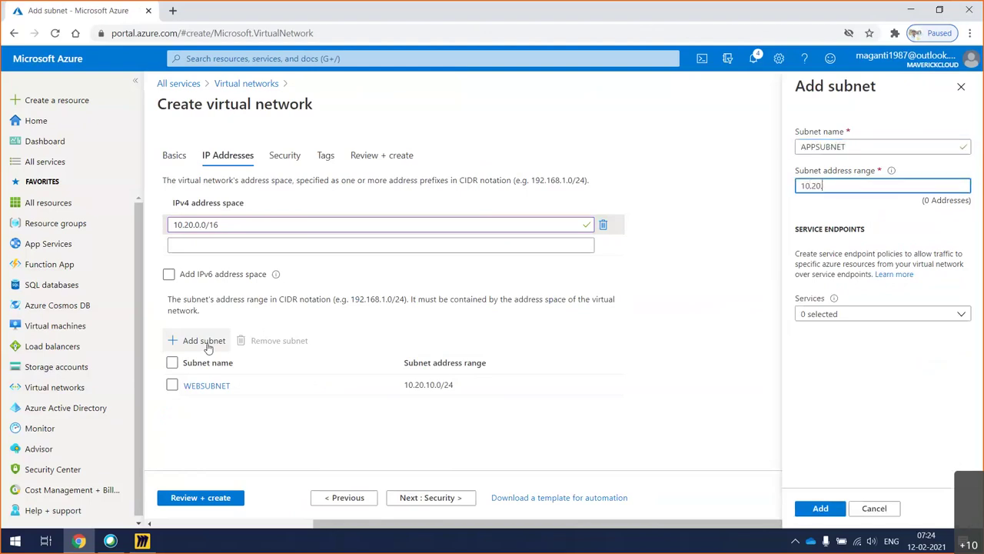
text(20.0/245)
key(BackSpace)
click(819, 508)
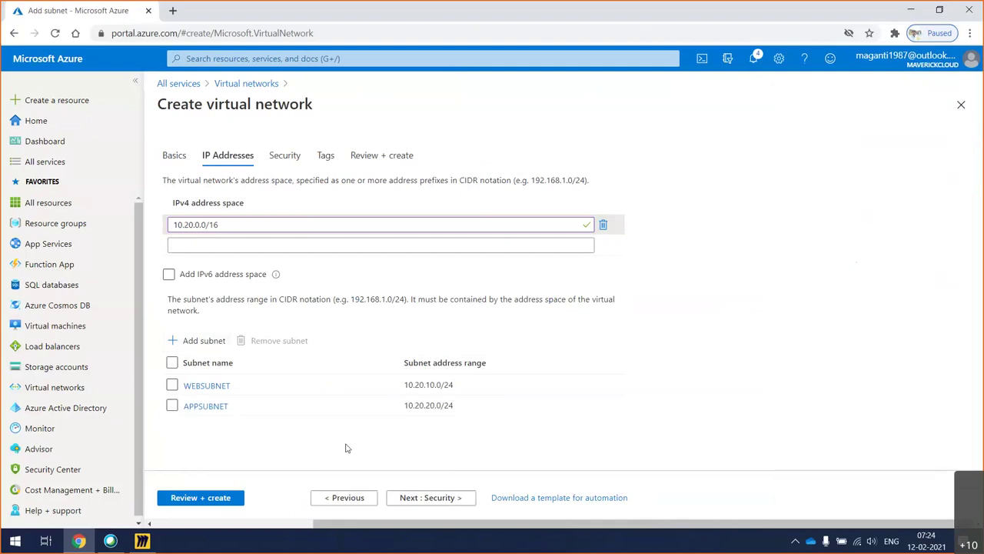
click(220, 498)
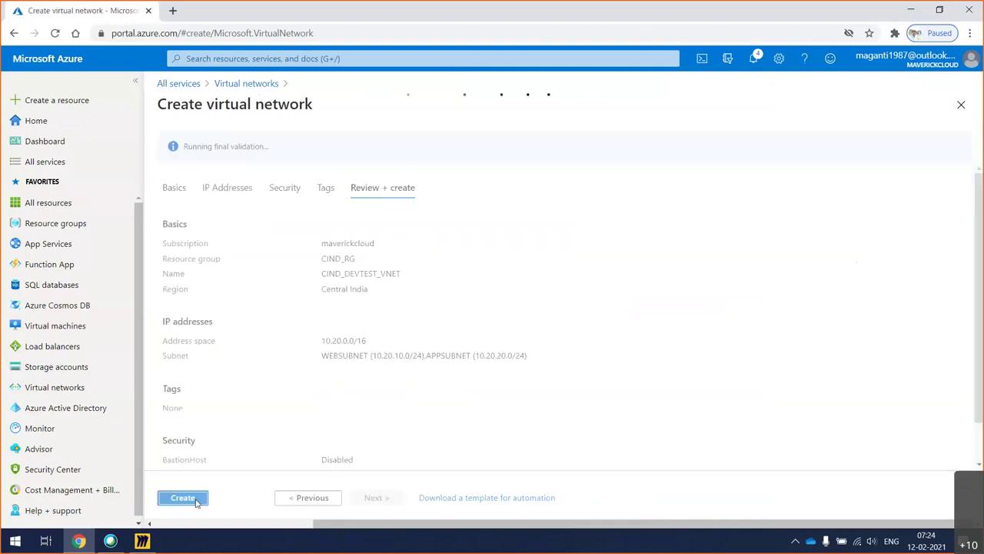
Step: Create CIND_DEVTEST_VNET, check it against the Miro diagram, then return to the deployment overview
click(185, 498)
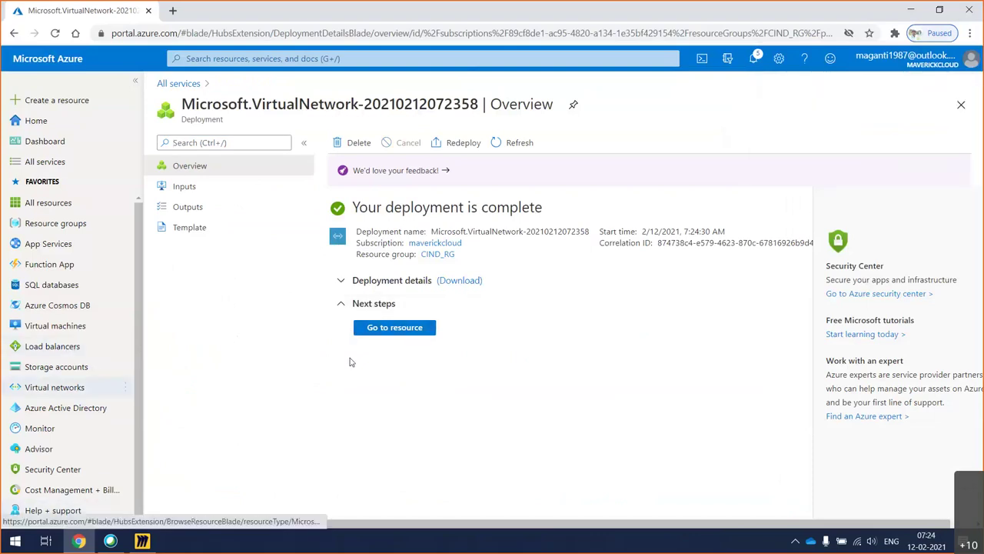
click(395, 329)
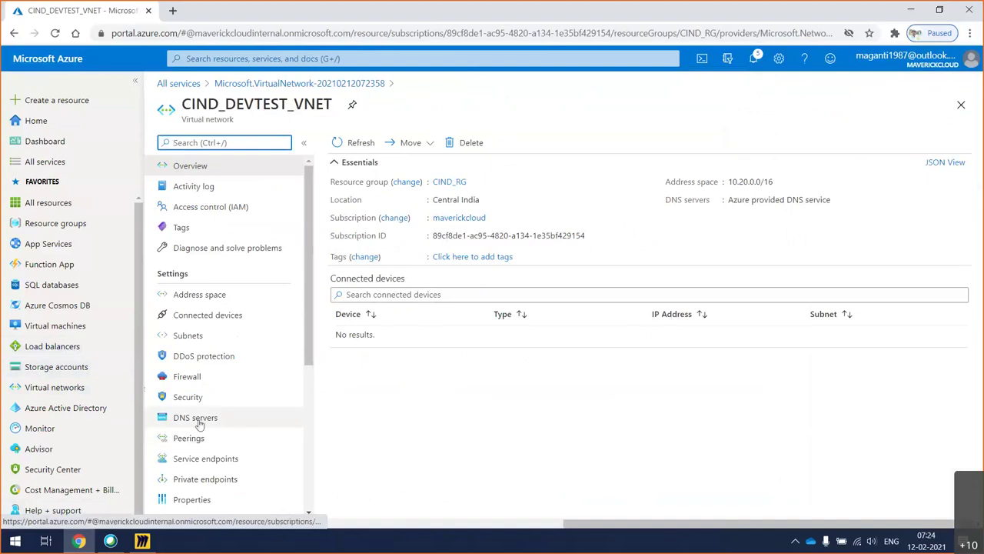
key(alt+Tab)
click(316, 365)
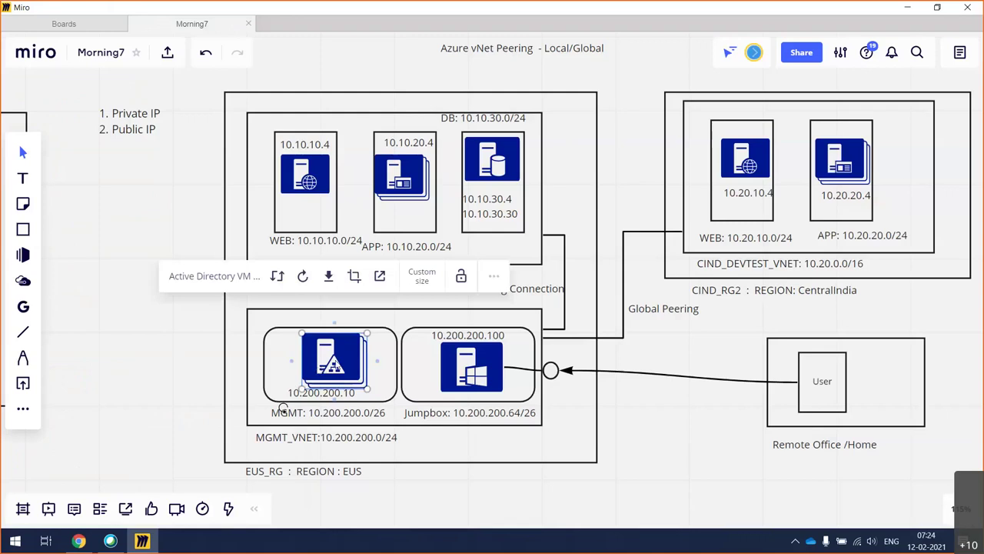
key(alt+Tab)
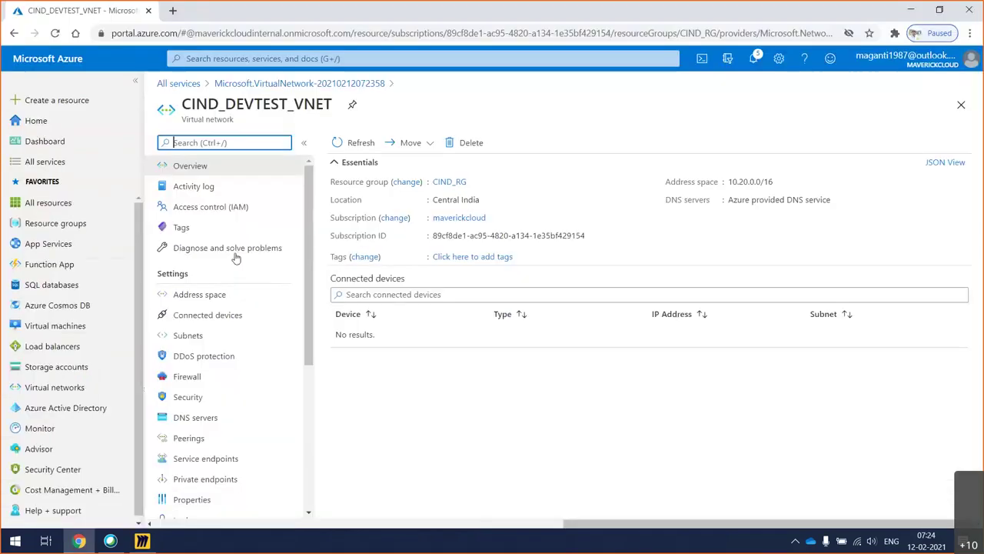
click(247, 86)
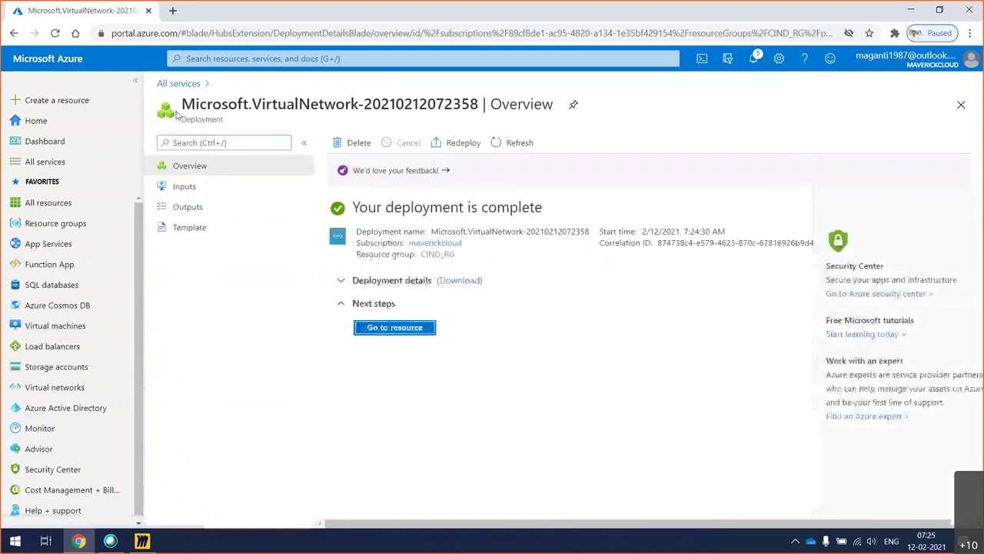
Step: Enter custom DNS server 10.200.200.50 for EUS_PROD_VNET1, then compare with the Miro diagram
click(51, 388)
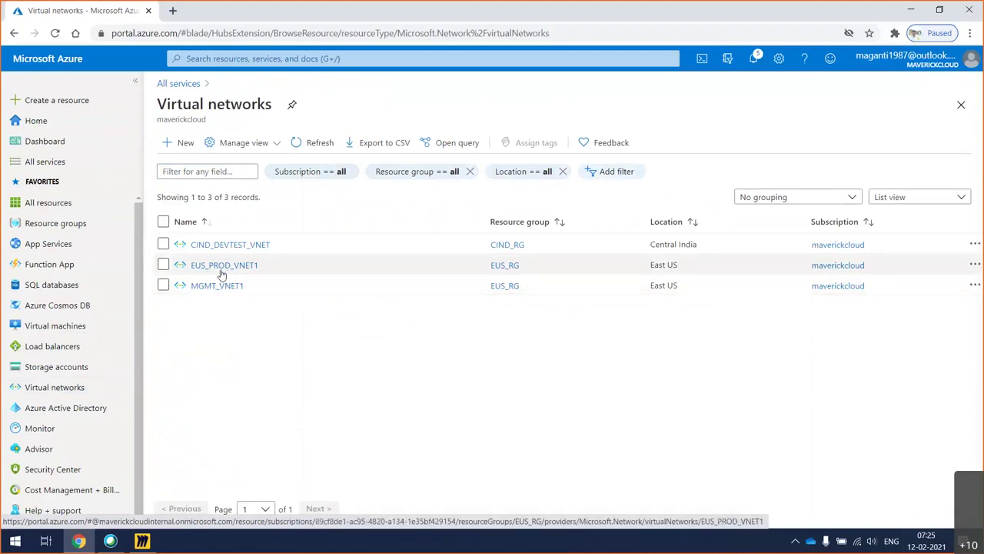
click(221, 271)
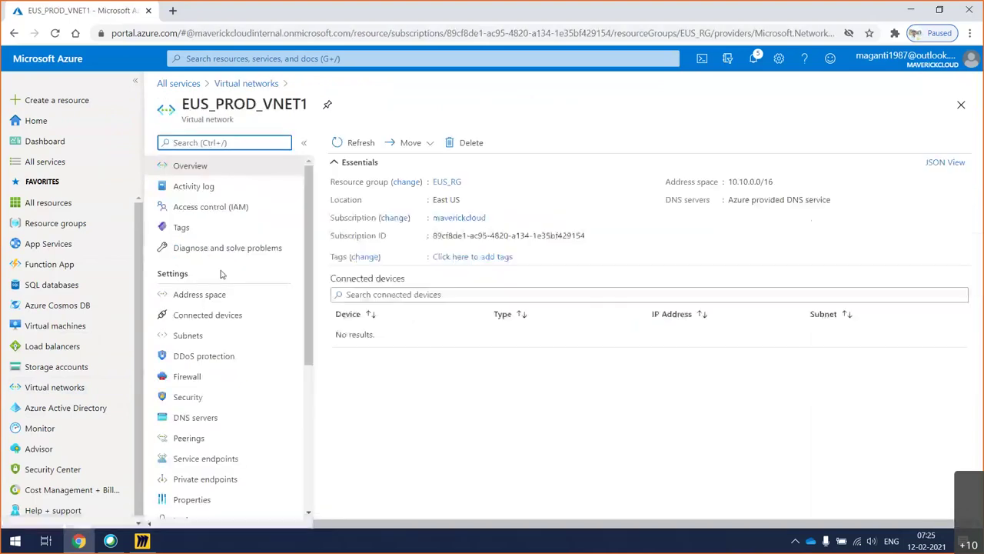
click(196, 418)
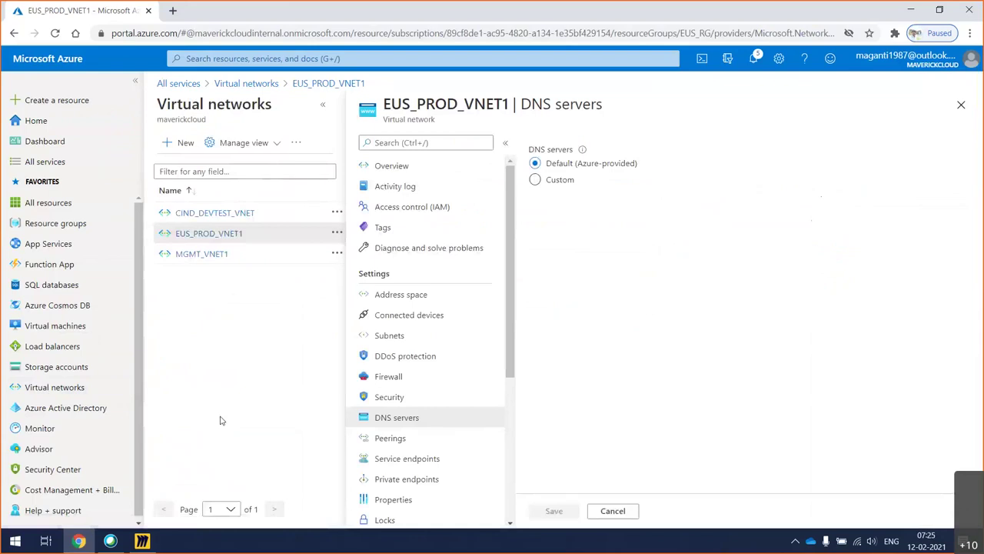
click(534, 182)
click(551, 287)
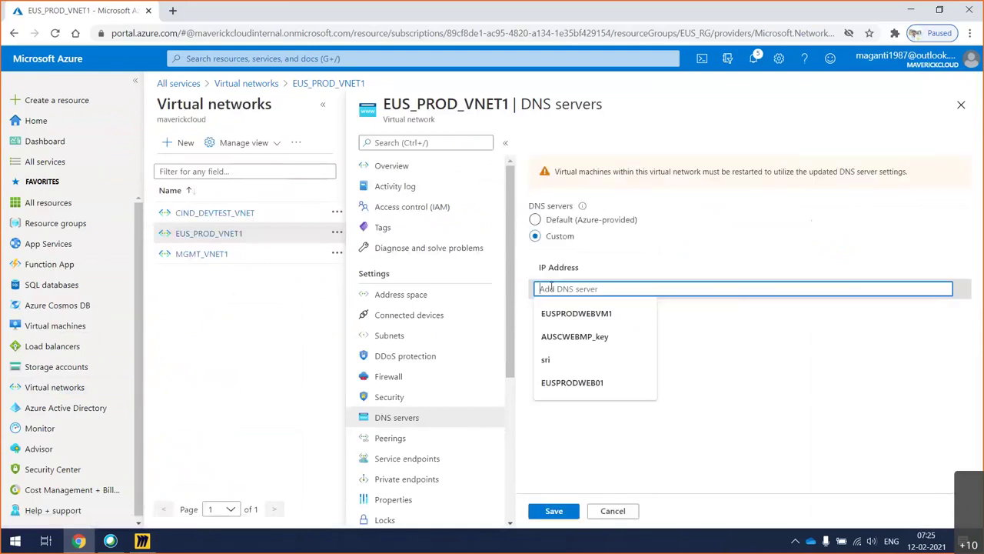
text(10.200.)
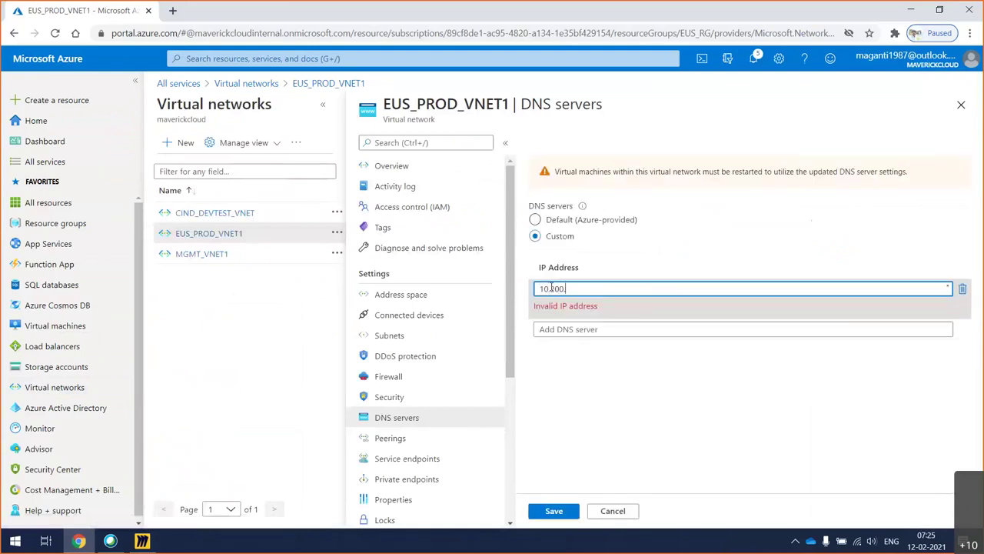
text(200.50)
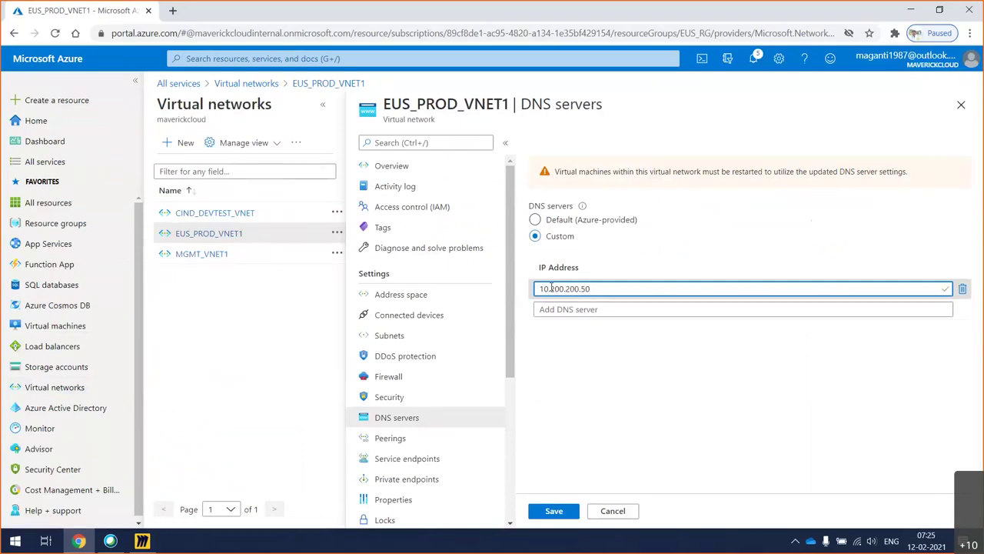
key(alt+Tab)
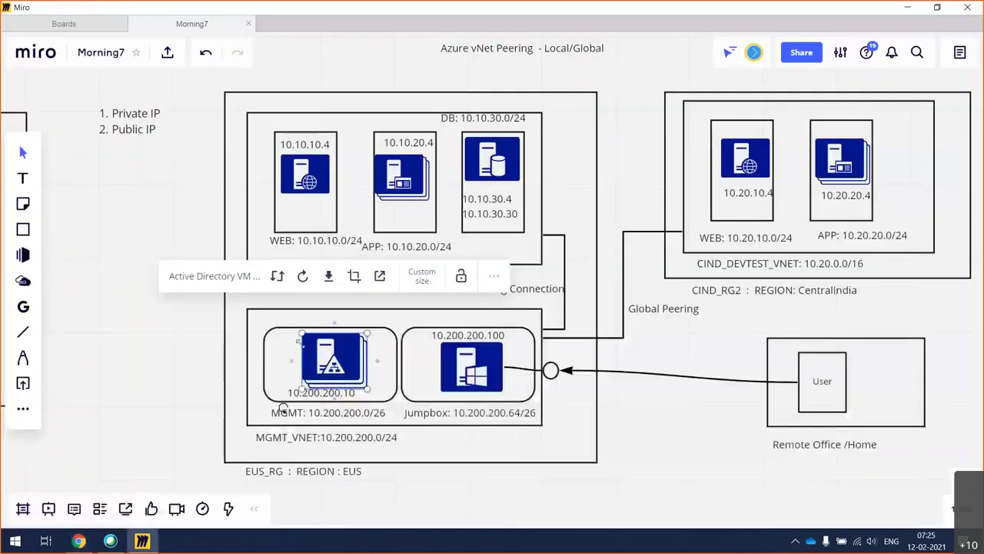
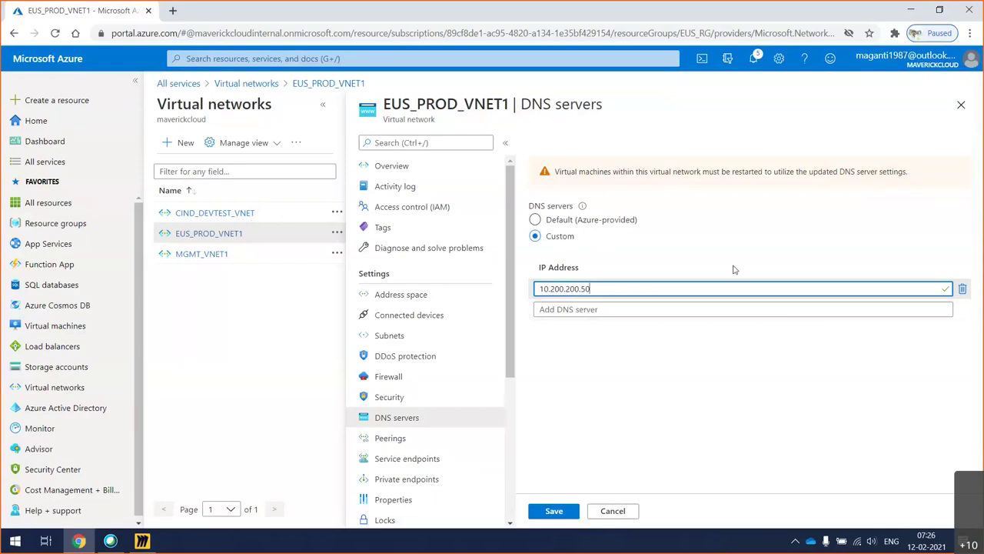
Step: Remove the 10.200.200.50 DNS entry, discard the DNS changes, and go to Virtual machines
click(963, 290)
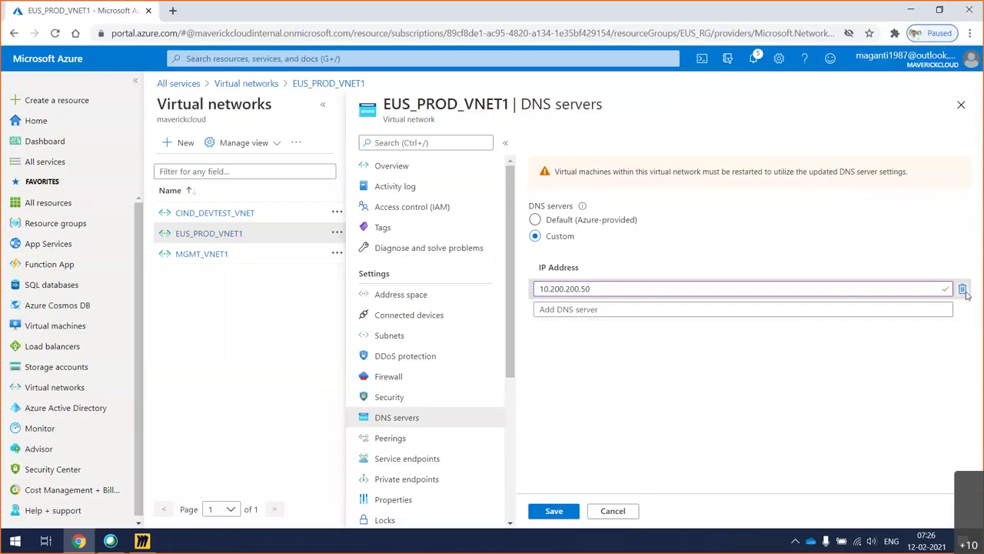
click(618, 510)
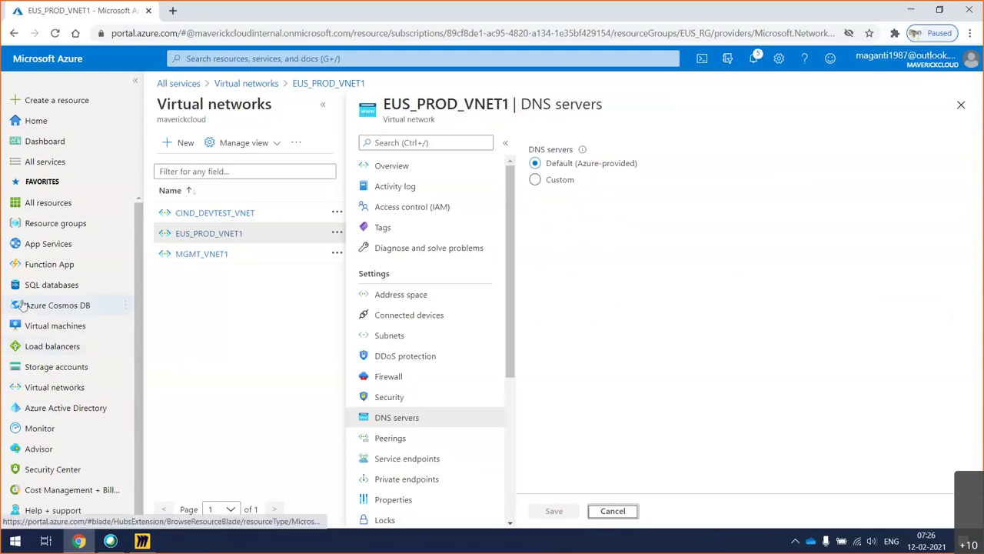
click(46, 333)
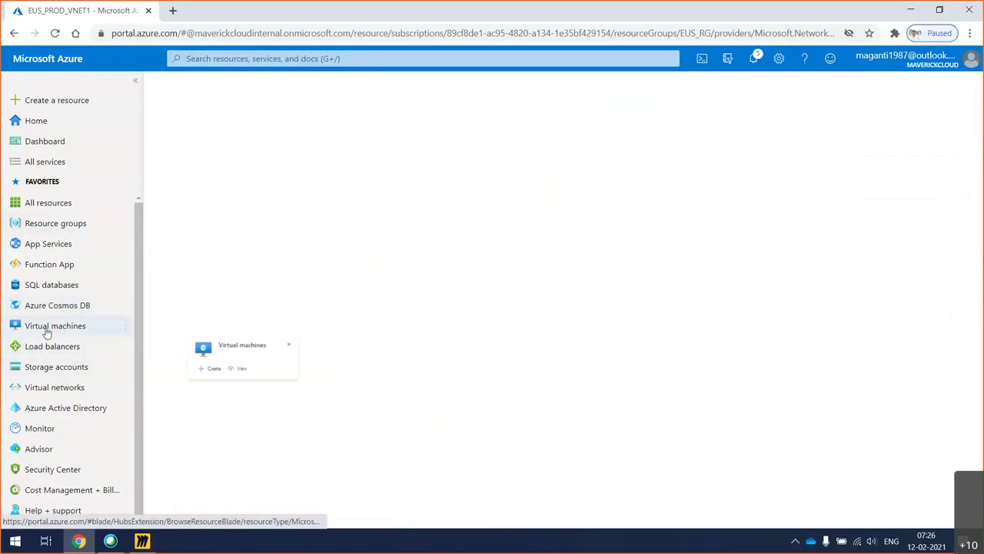
Step: Start a new virtual machine in the EUS_RG resource group
click(181, 144)
click(187, 165)
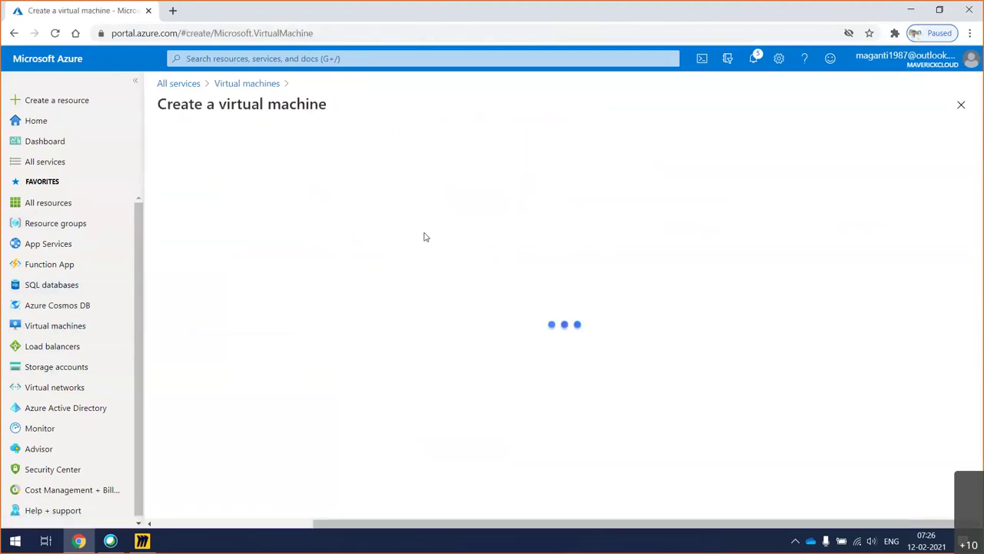
click(421, 312)
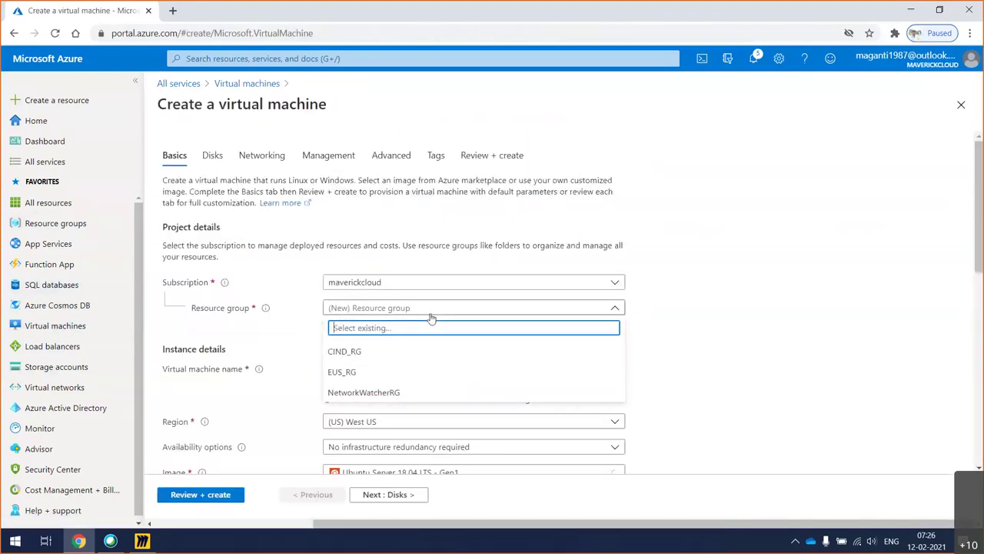
click(342, 372)
Step: Name the virtual machine WINVD01, correcting the typos
click(425, 369)
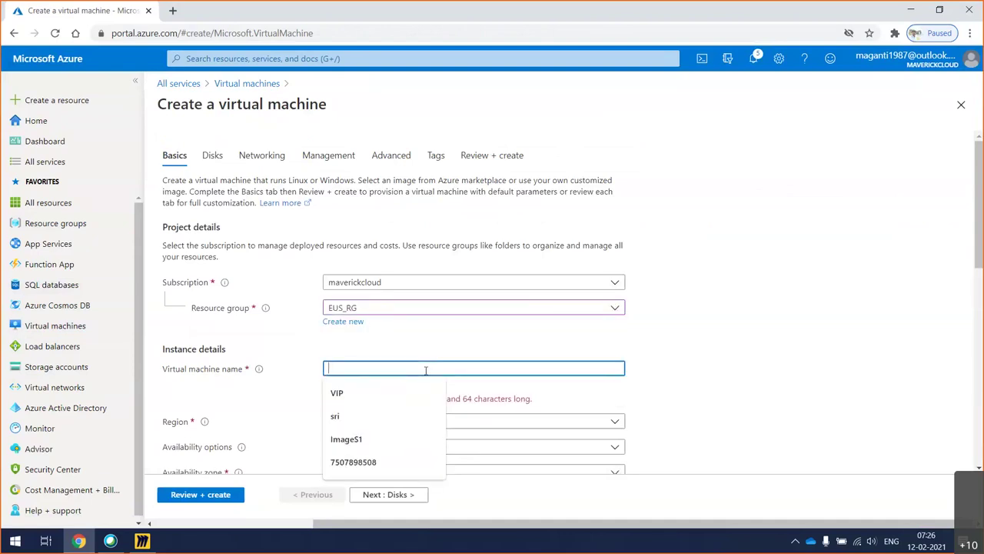
text(Wi)
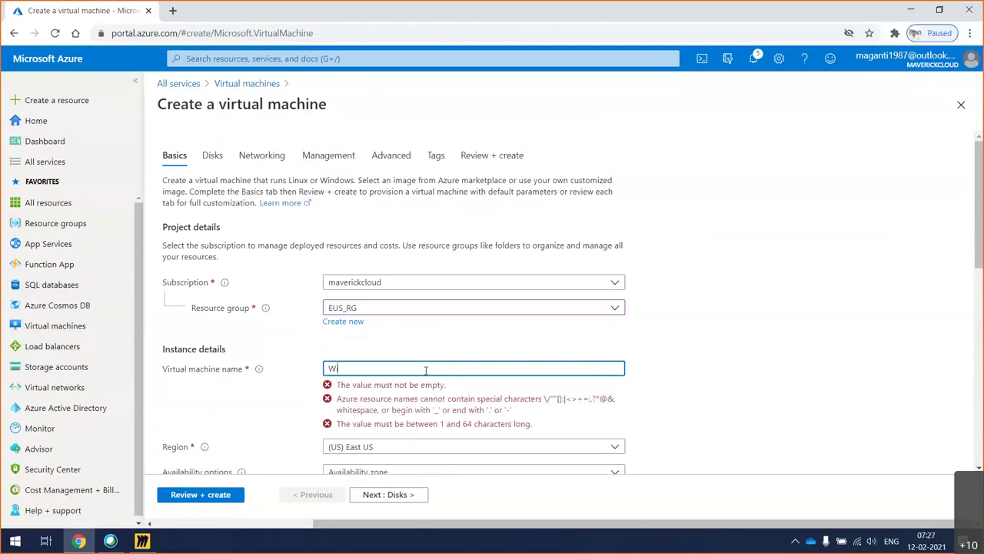
text(INWVDS)
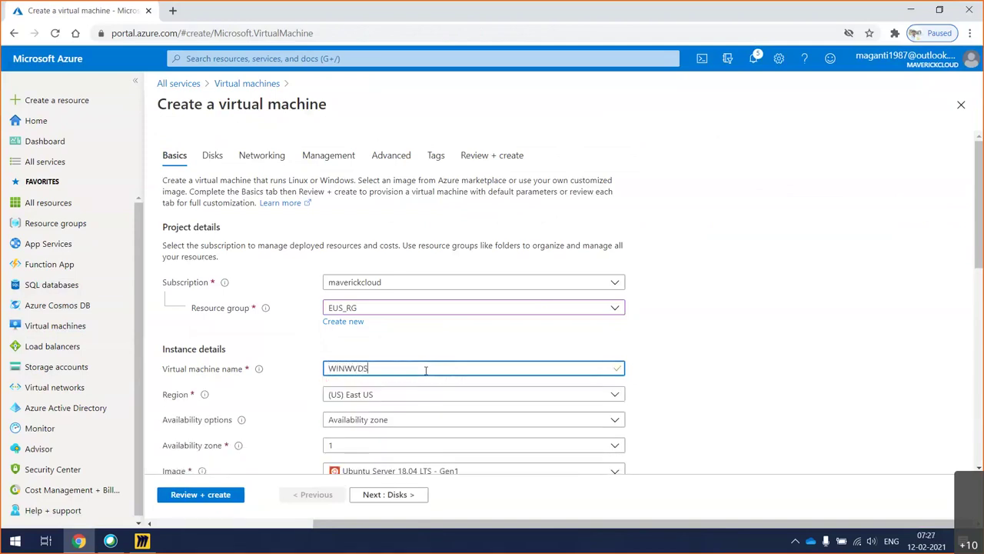
key(BackSpace)
text(01)
scroll(756, 373, down, 2)
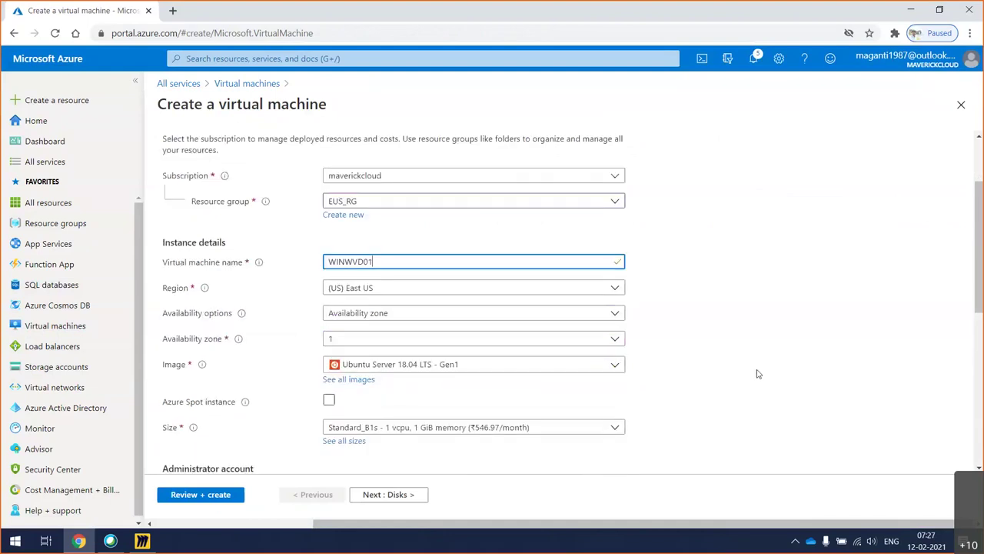
double_click(350, 262)
click(350, 263)
key(BackSpace)
click(797, 296)
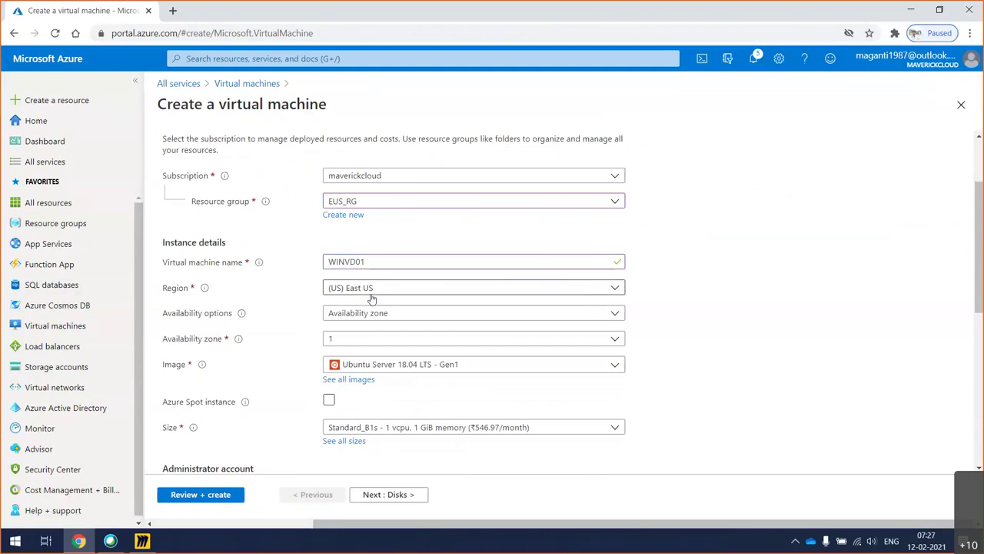
Step: Set no infrastructure redundancy and the Windows Server 2019 Datacenter - Gen1 image
click(422, 317)
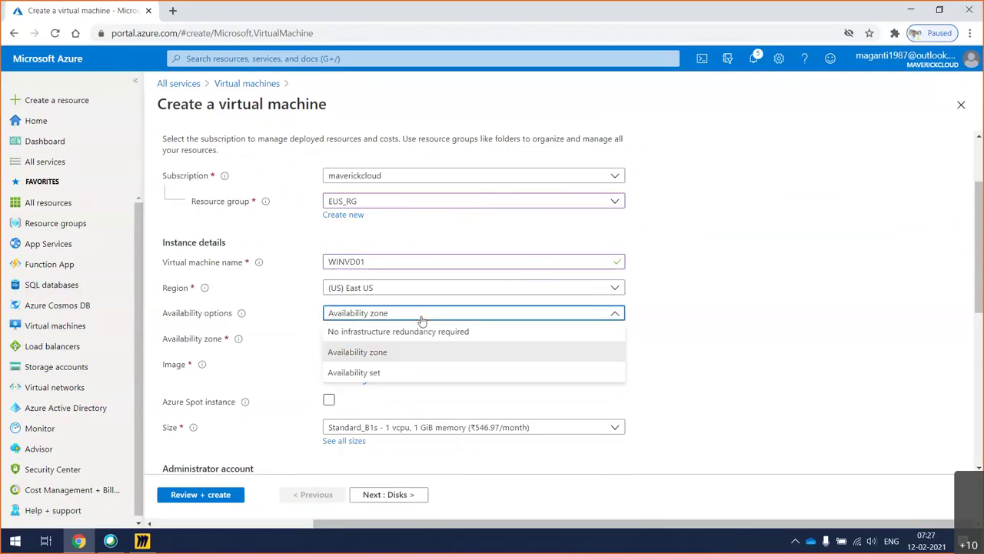
click(413, 331)
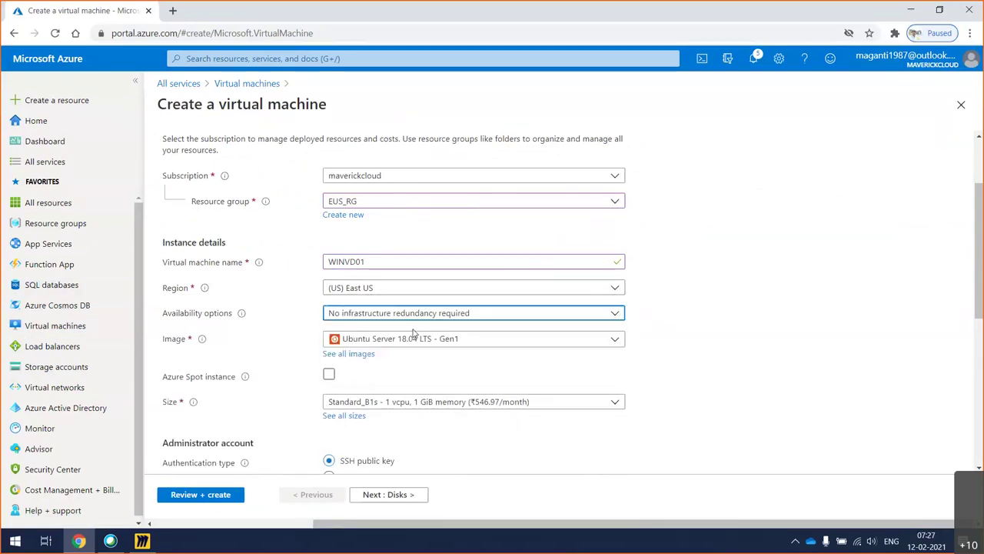
click(411, 342)
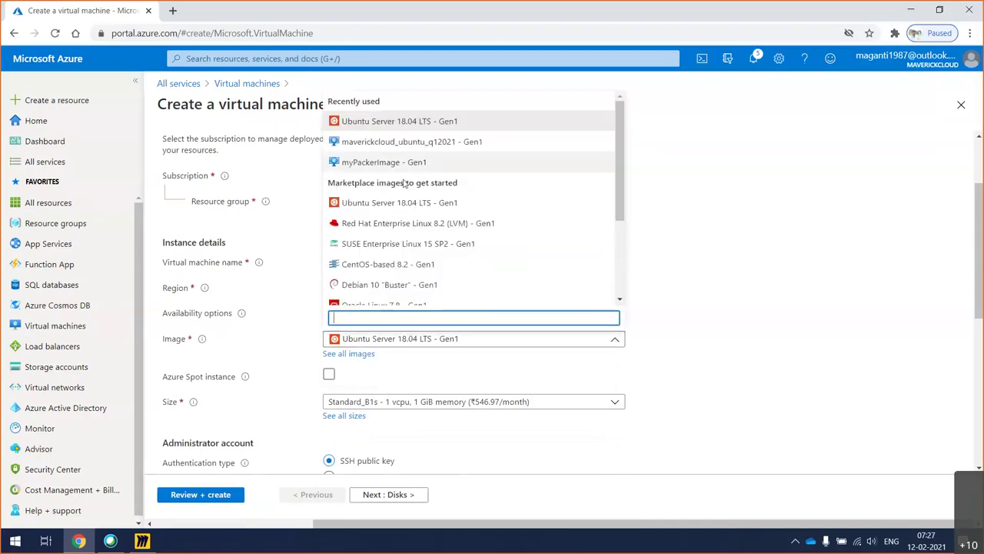
click(425, 143)
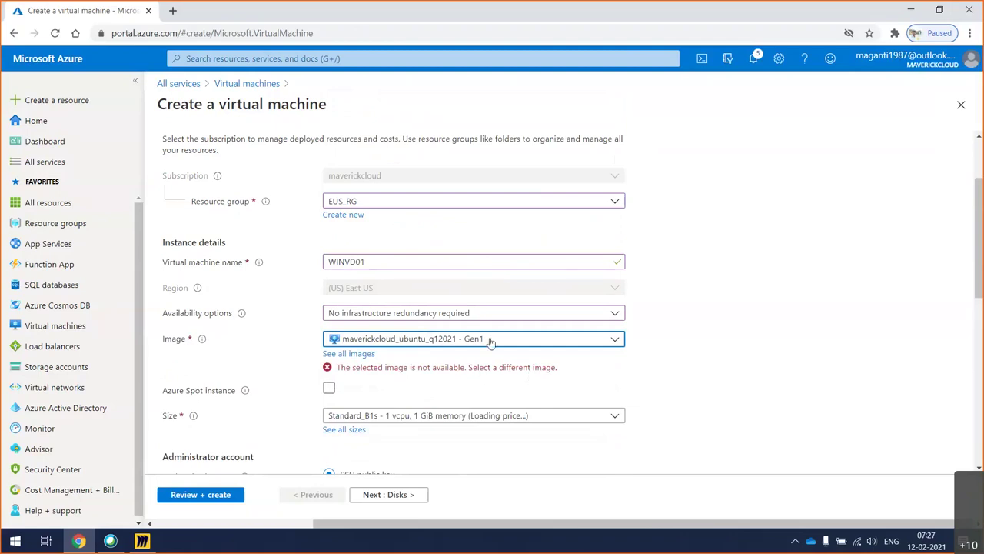
click(491, 339)
scroll(439, 246, down, 2)
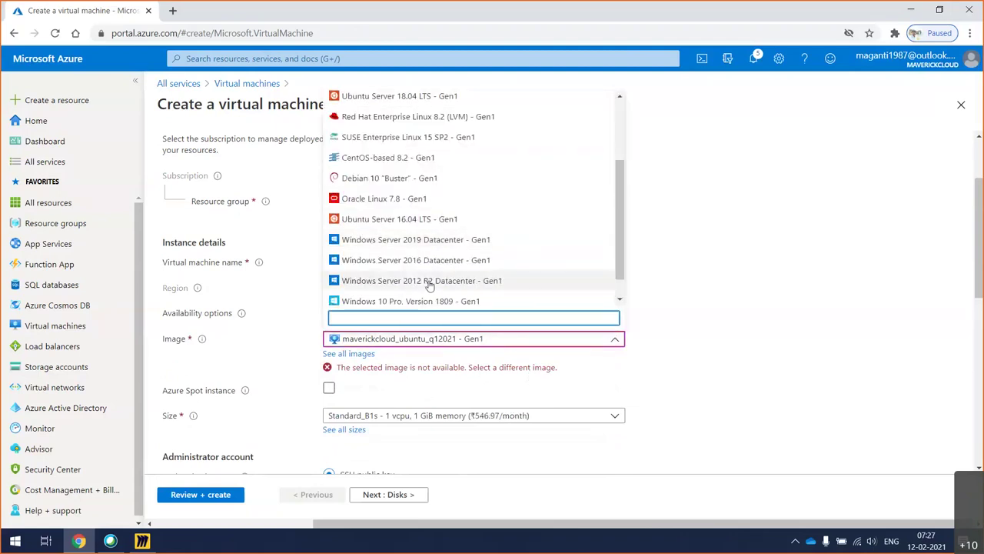
click(441, 240)
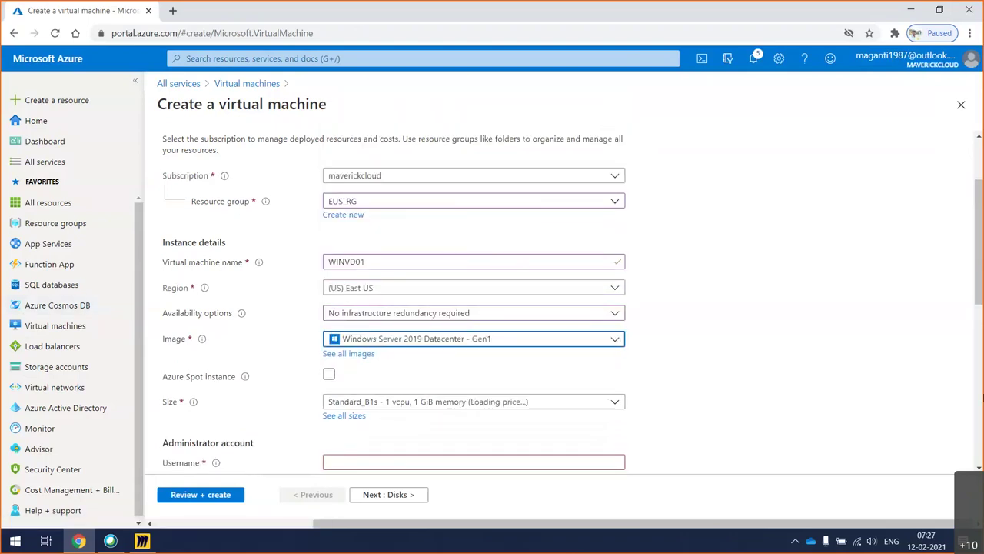
Step: Make WINVD01 an Azure Spot instance with size Standard_D2s_v3
scroll(578, 290, down, 2)
scroll(519, 300, up, 1)
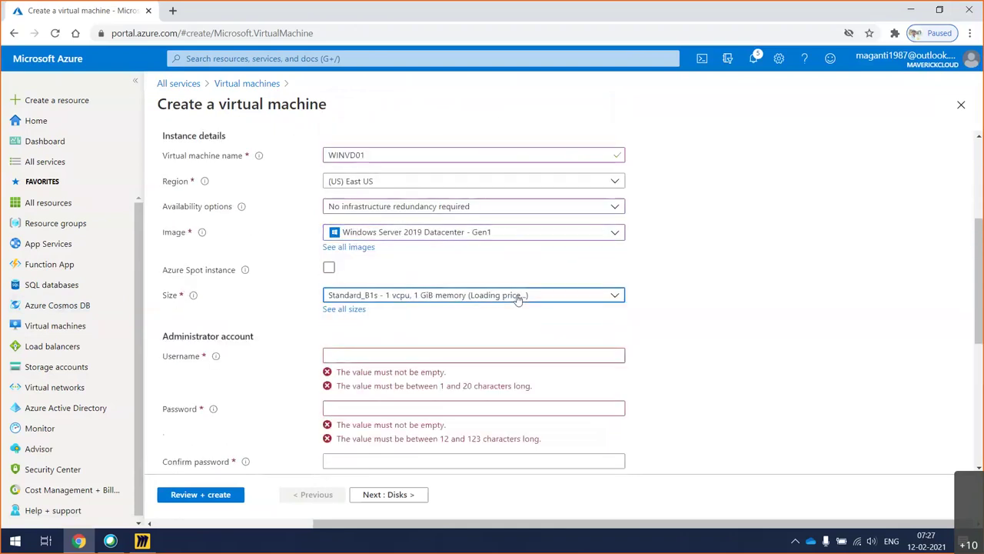
click(519, 299)
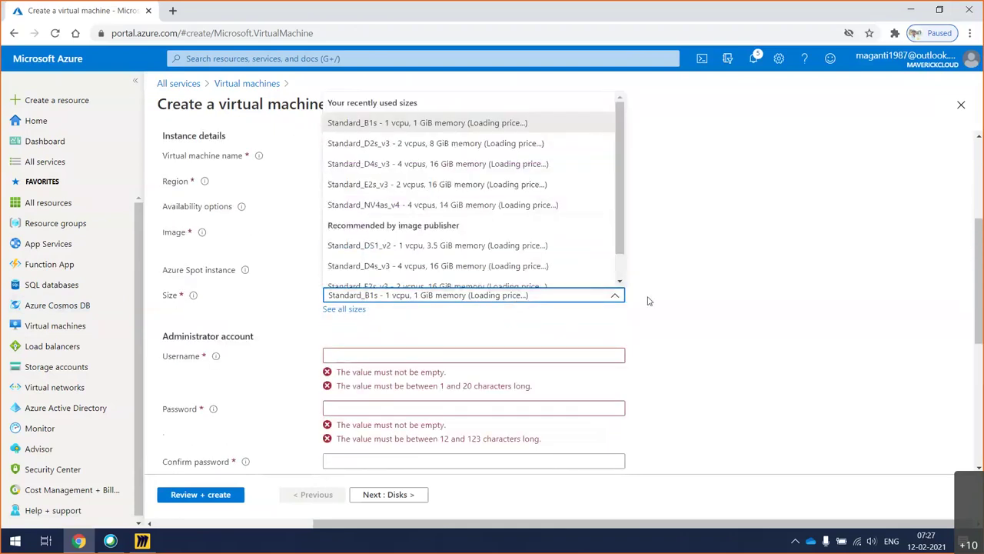
click(743, 285)
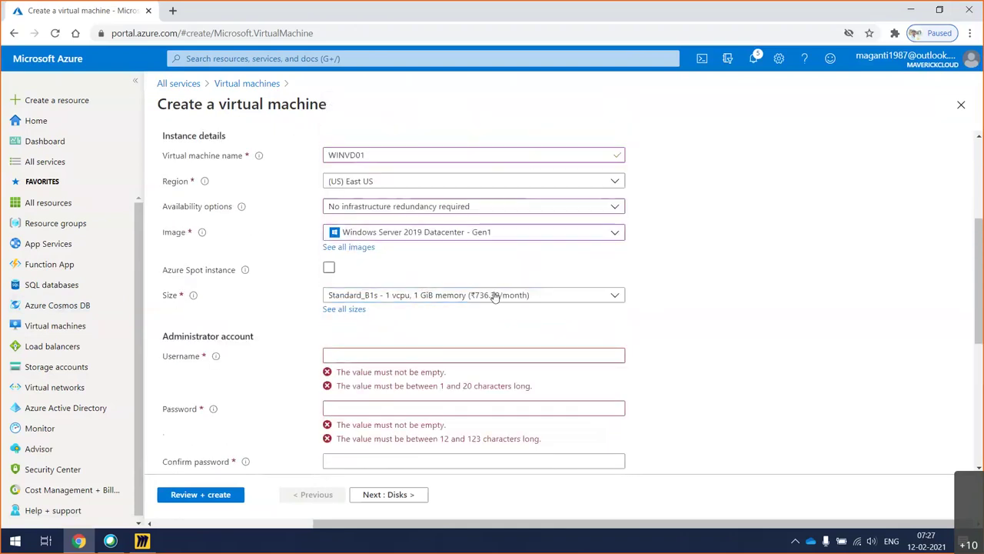
click(328, 270)
click(496, 413)
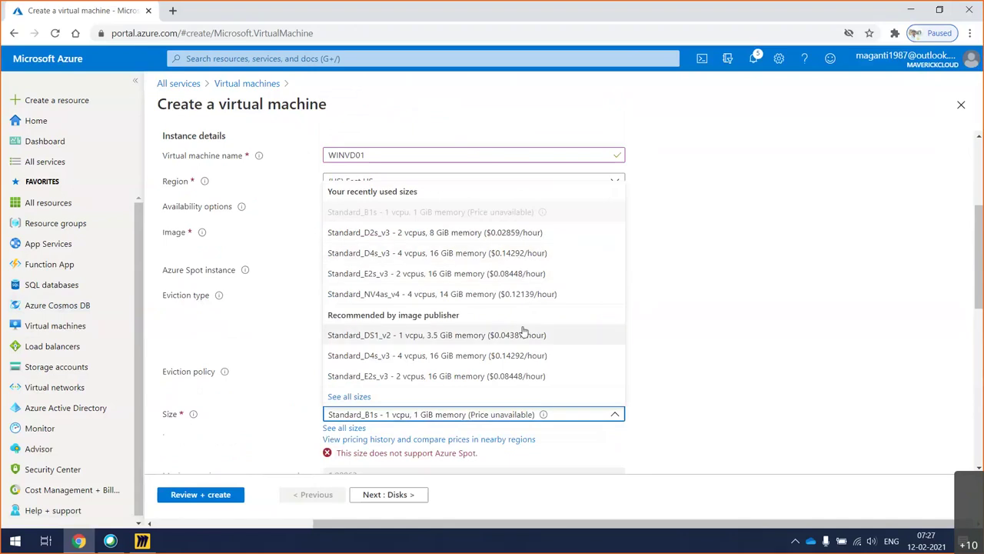
click(460, 233)
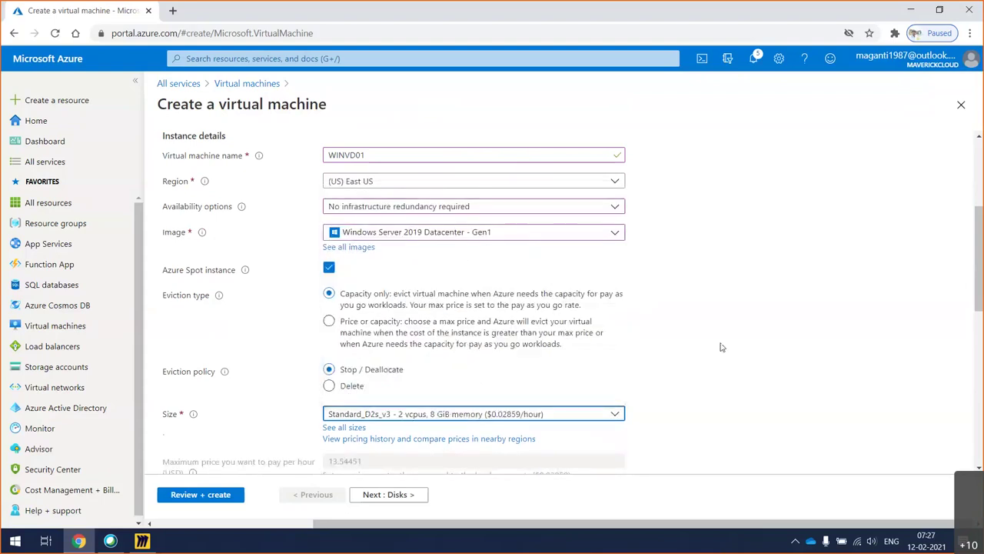
Step: Enter the administrator username, password and password confirmation
scroll(721, 346, down, 2)
scroll(721, 352, down, 1)
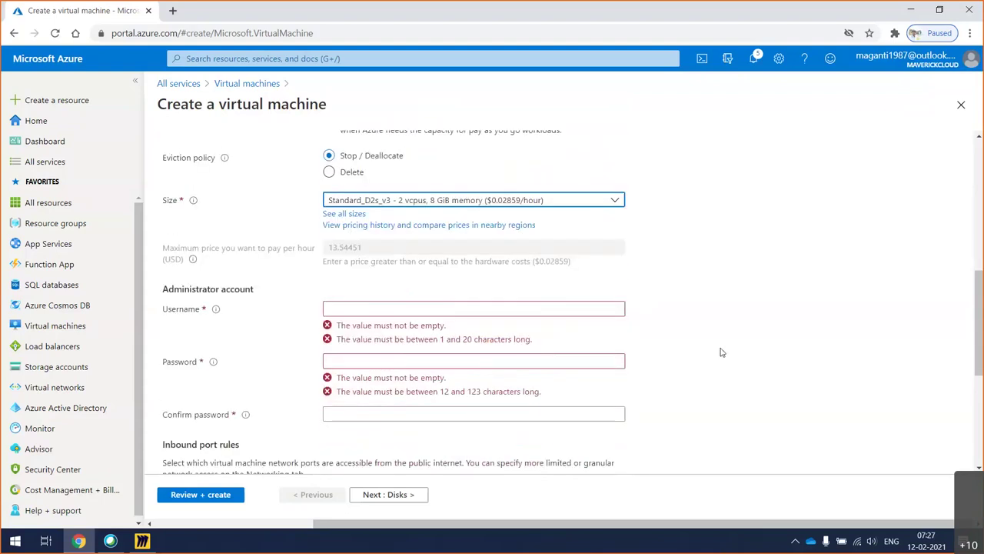
click(452, 309)
text(sri)
key(Tab)
text(**************)
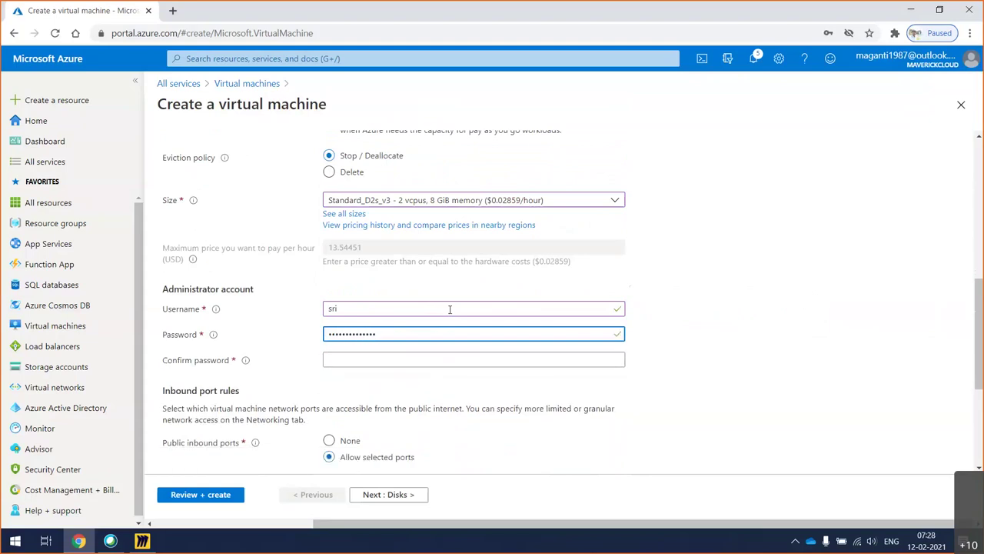
click(449, 357)
text(**************)
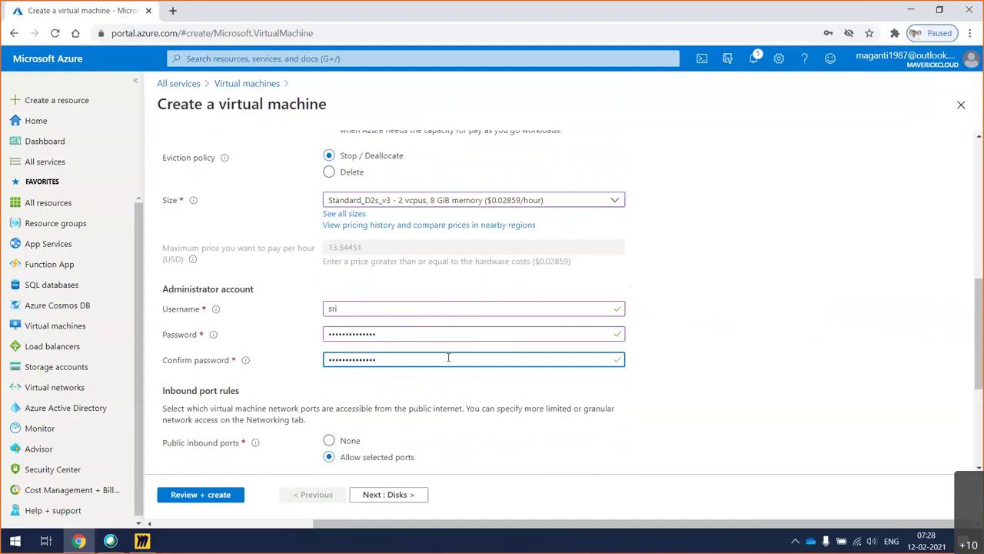
scroll(834, 327, down, 3)
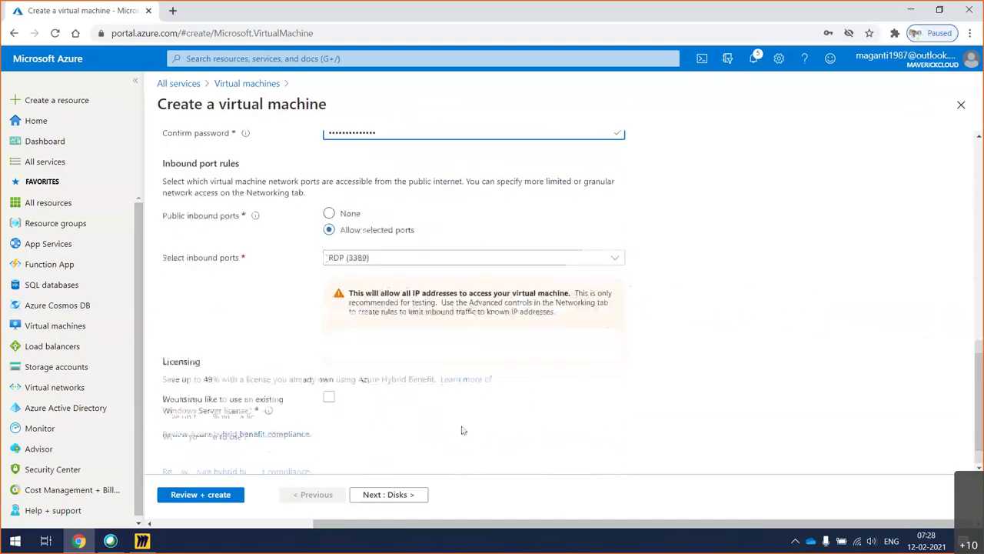
Step: Connect the VM to MGMT_VNET1's RemoteAccessSubnet on the Networking tab
click(410, 500)
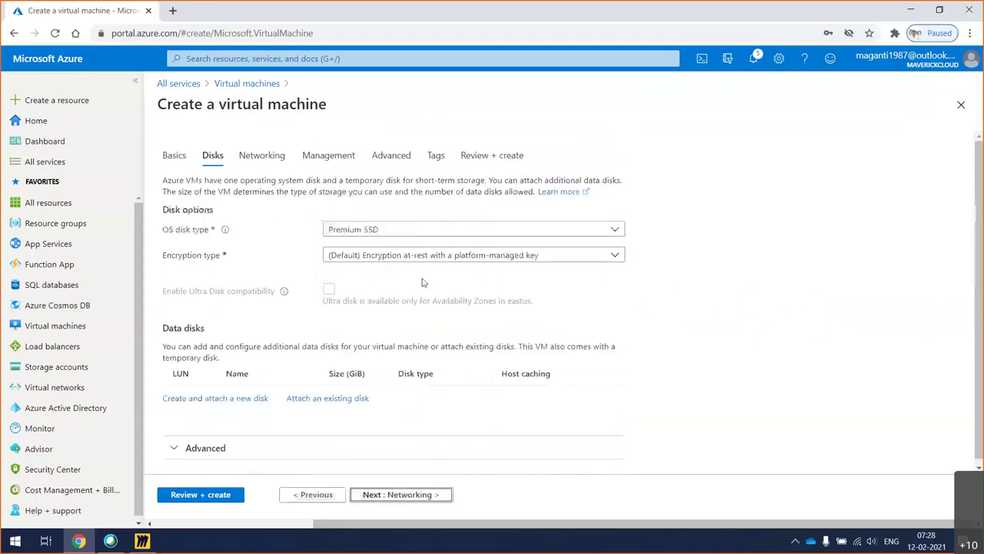
click(445, 495)
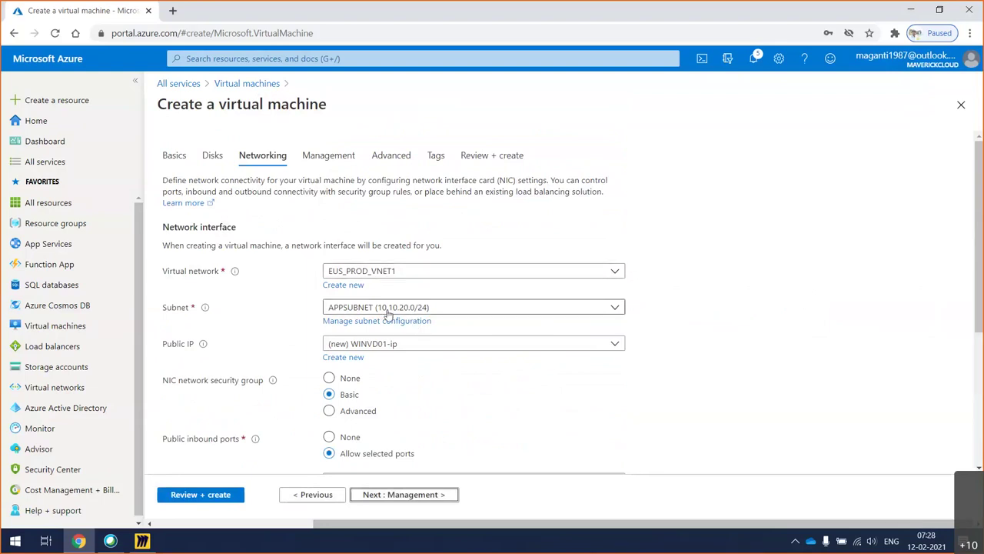
click(615, 309)
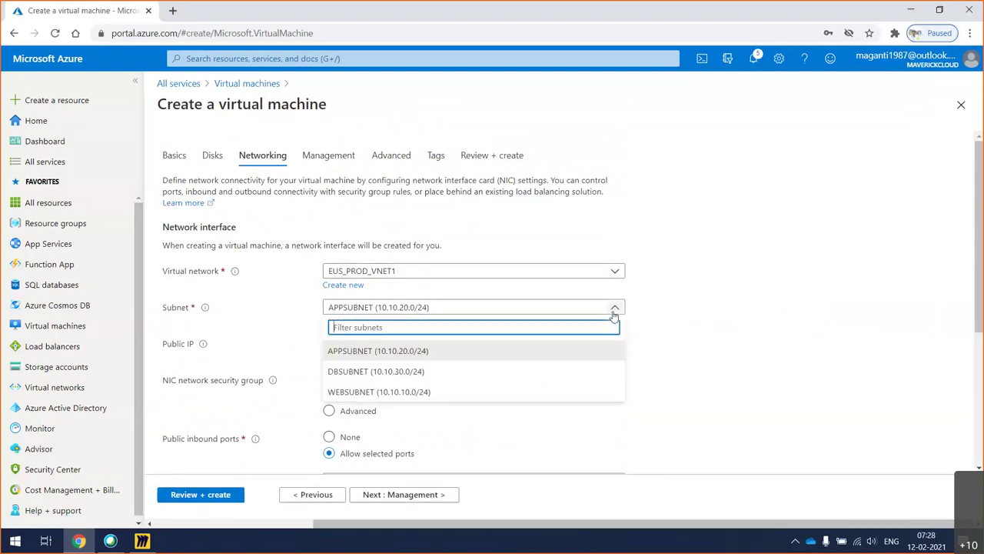
click(384, 272)
click(376, 356)
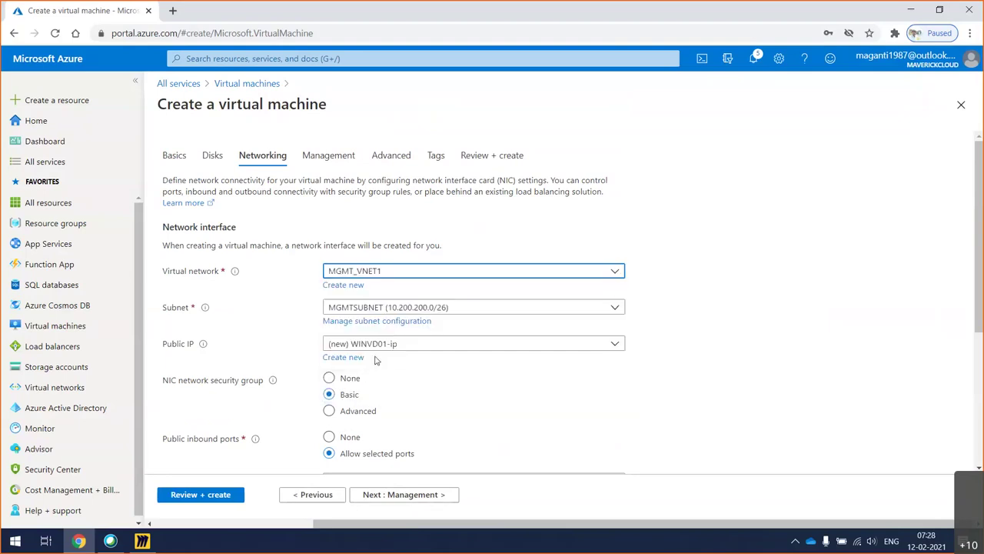
click(519, 311)
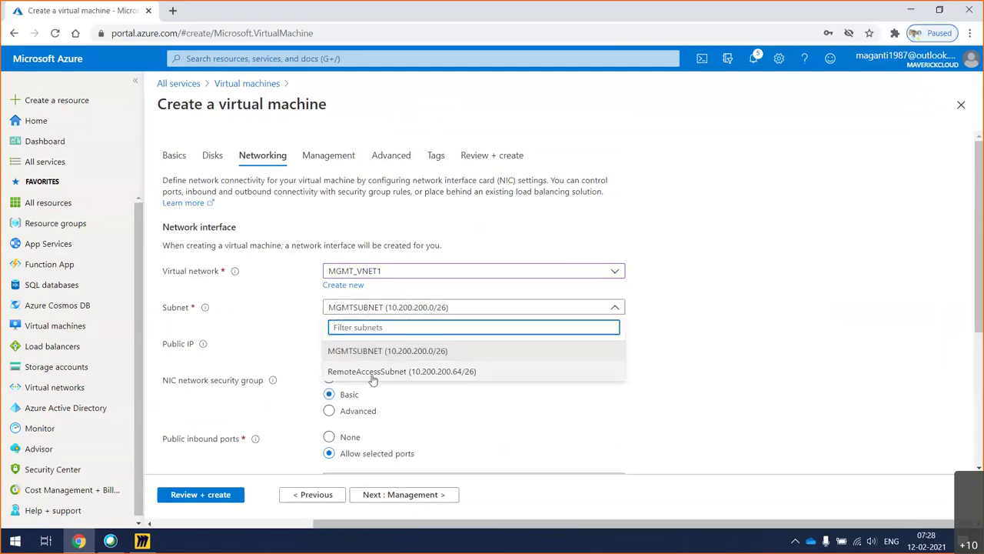
click(372, 372)
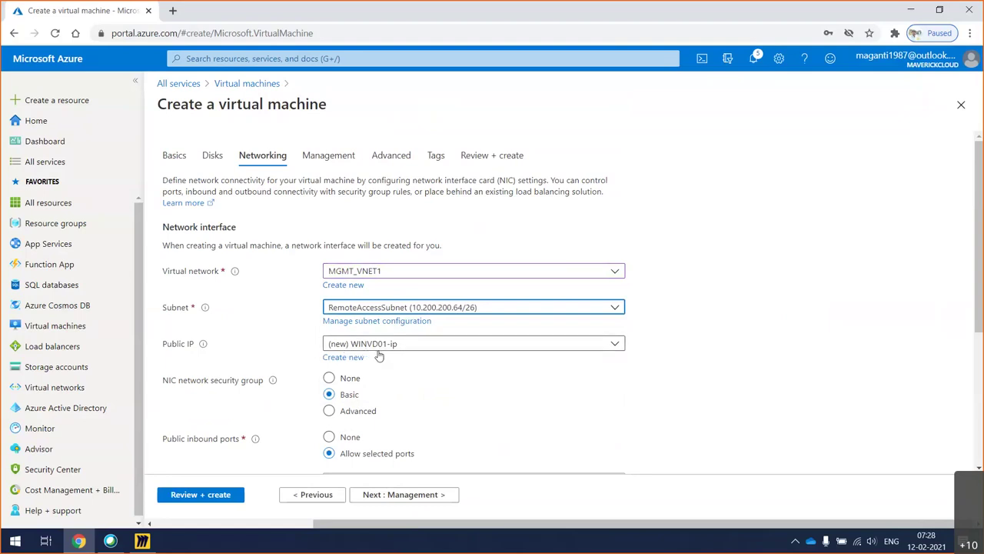
scroll(419, 516, down, 3)
click(418, 496)
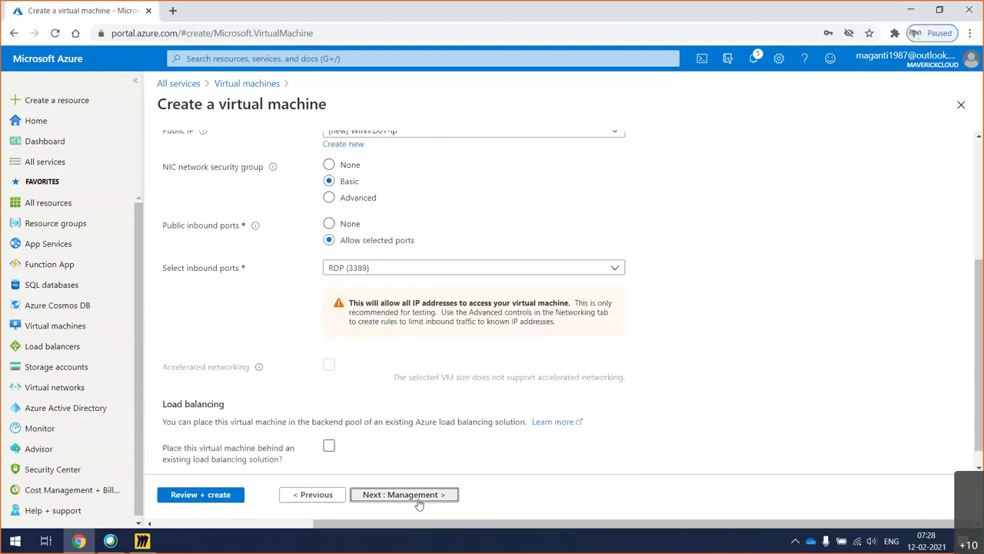
Step: Disable boot diagnostics, pass validation at 0.0286 USD/hr, and create WINVD01
click(341, 352)
click(204, 500)
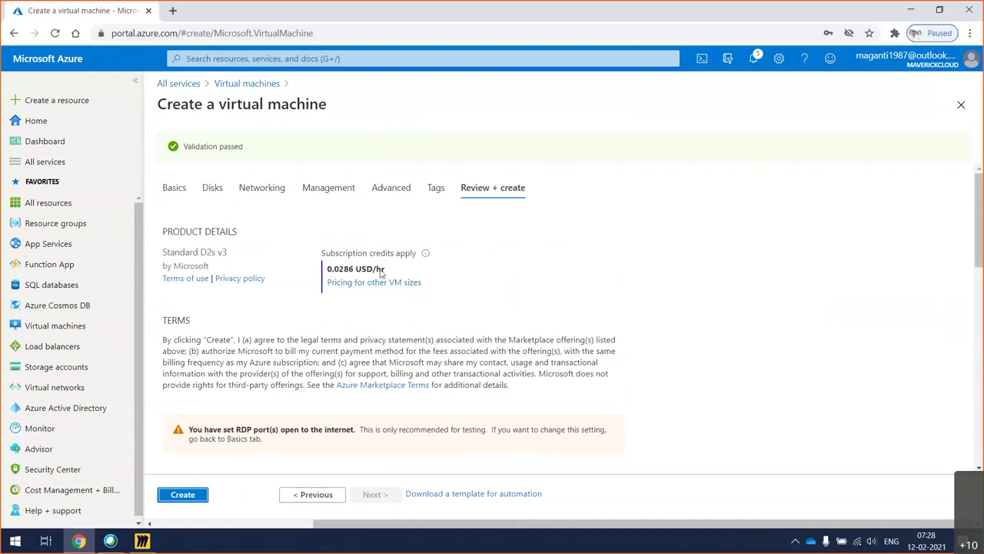
drag(332, 269, 356, 269)
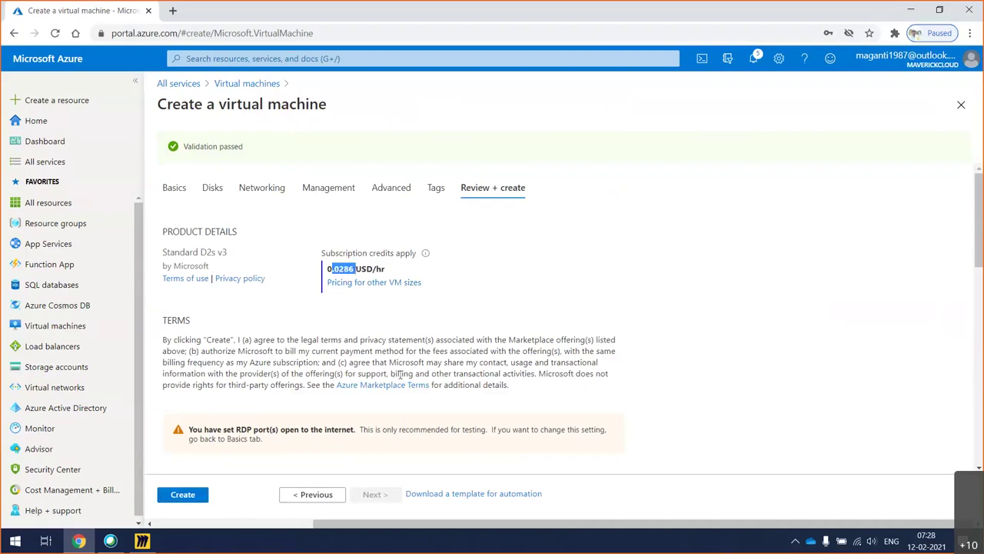
click(193, 500)
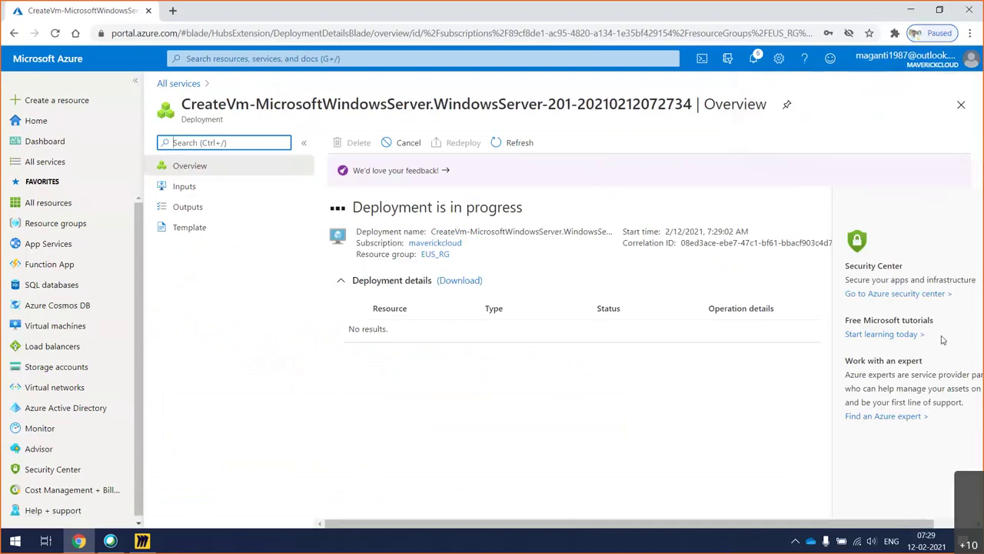
Step: Start another new virtual machine in the EUS_RG resource group
click(40, 326)
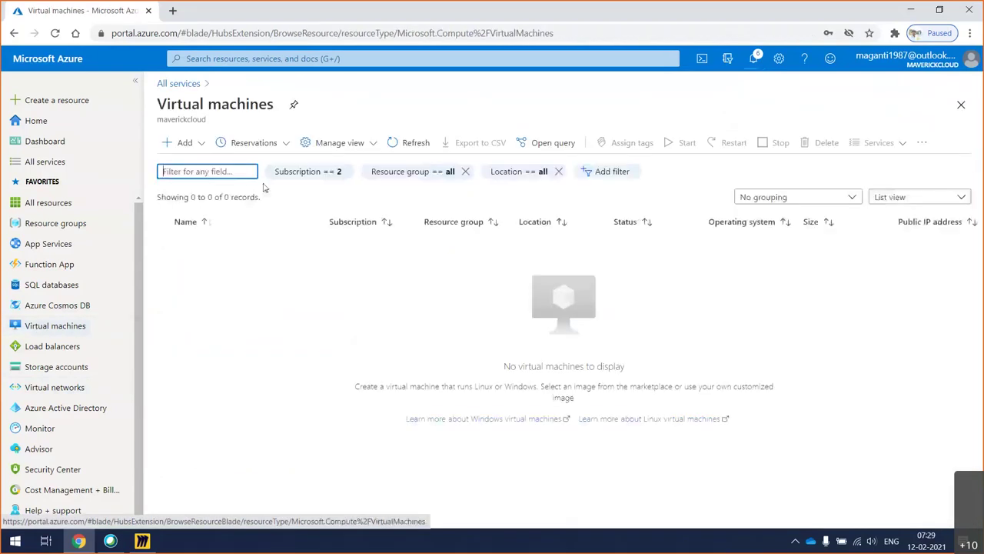
click(184, 143)
click(189, 162)
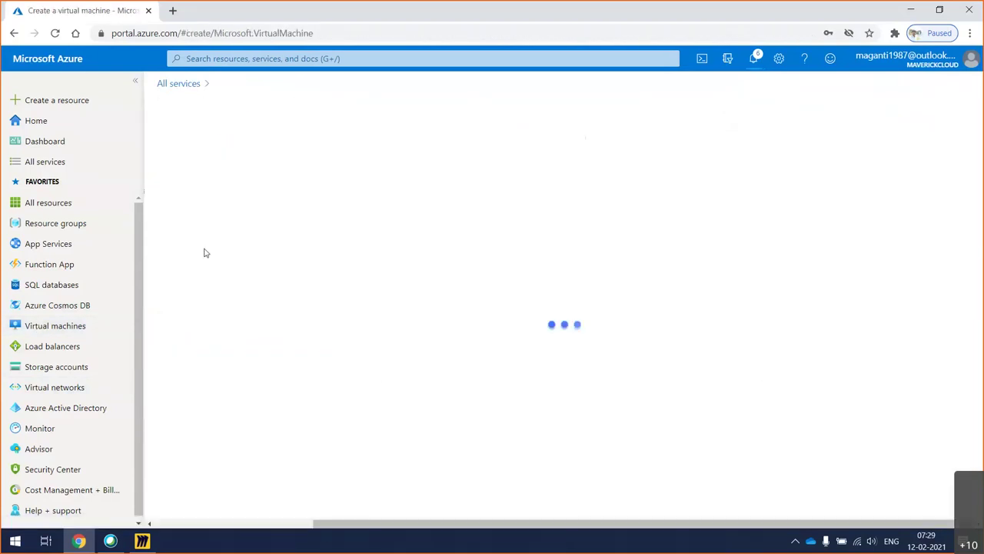
click(431, 308)
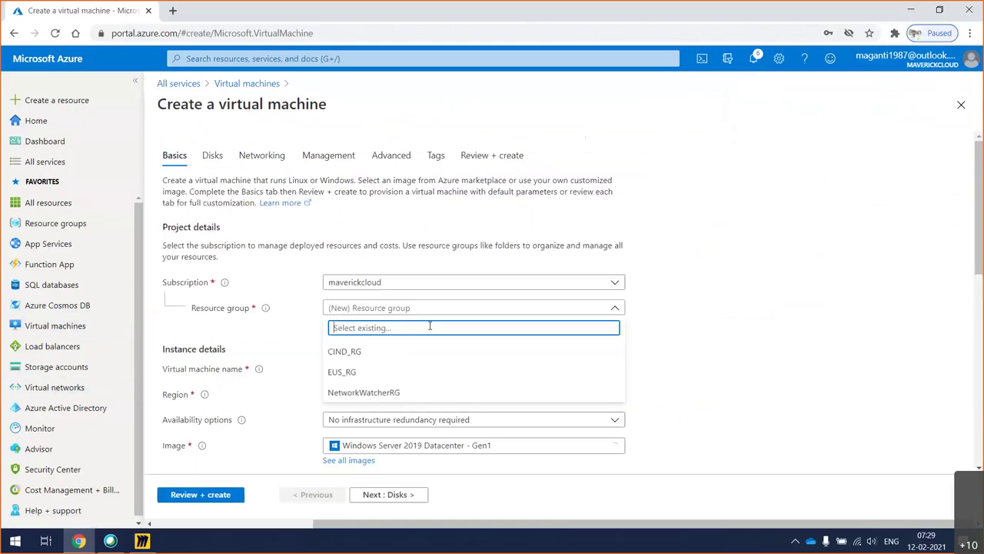
click(355, 372)
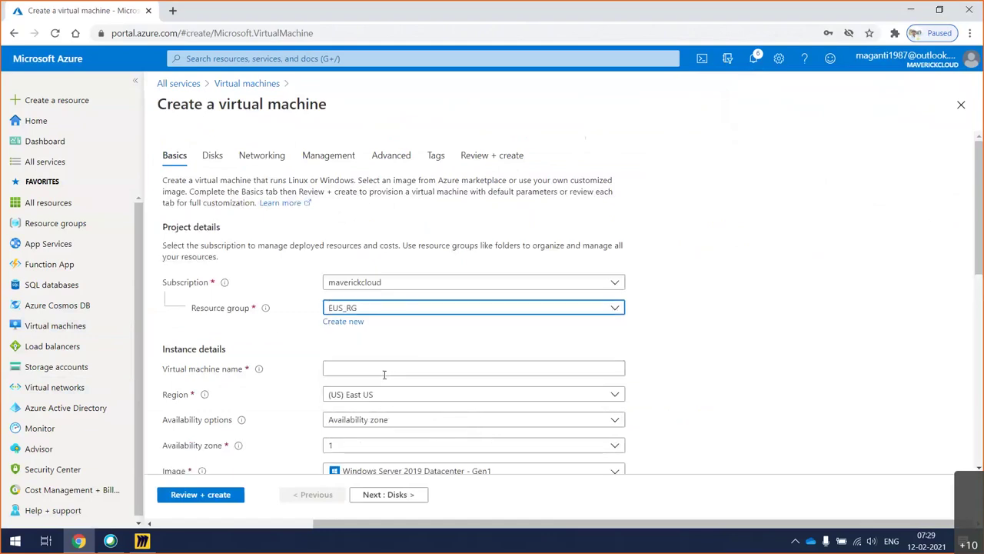
Step: Name it EUSMGMTWVM01 as an Azure Spot instance with size Standard_D2s_v3
click(384, 370)
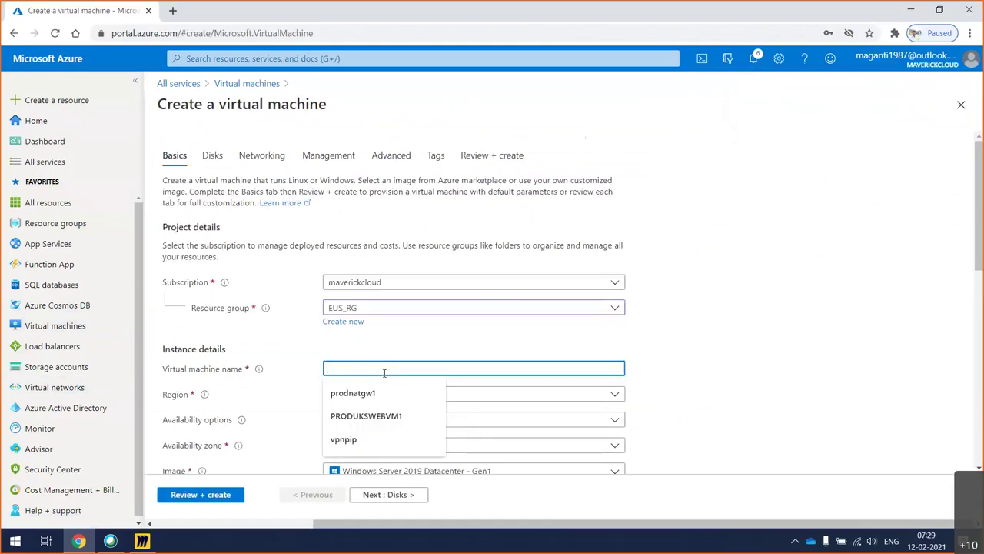
text(EUSMGMTWVM01)
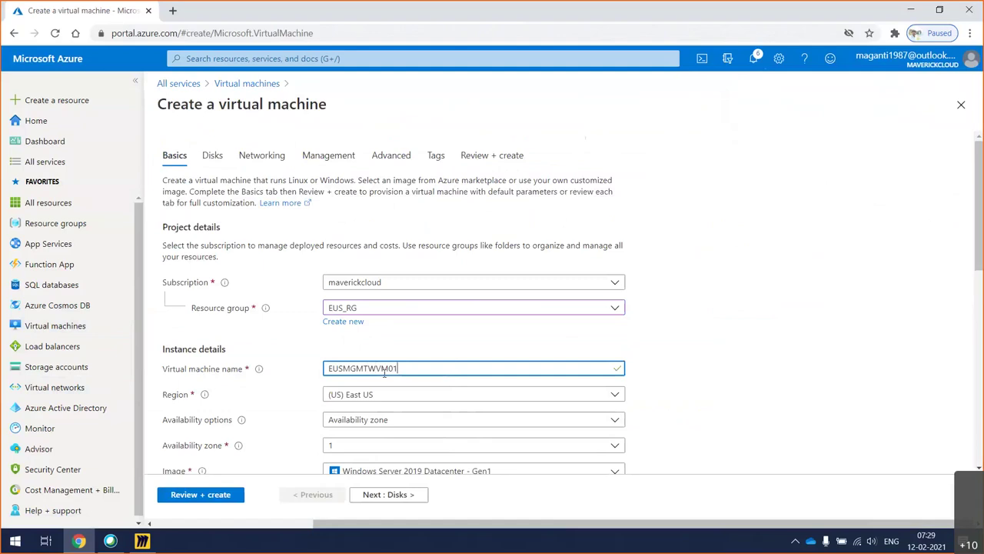
scroll(523, 398, down, 2)
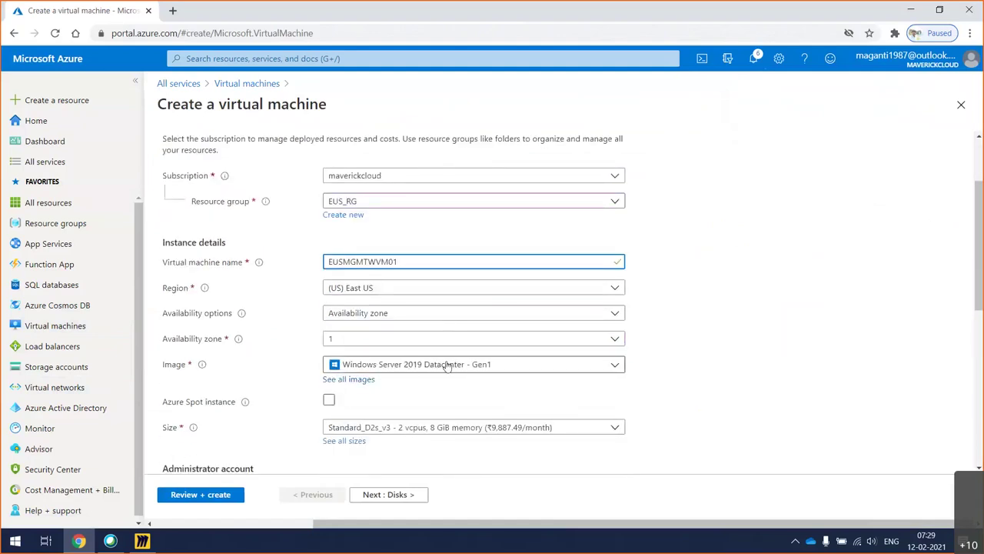
click(330, 401)
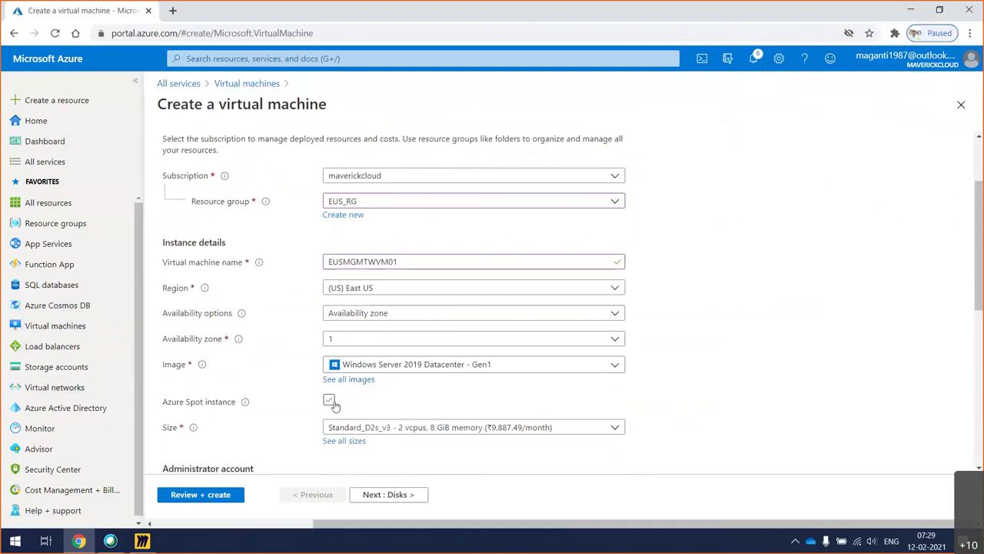
click(329, 401)
scroll(536, 392, down, 3)
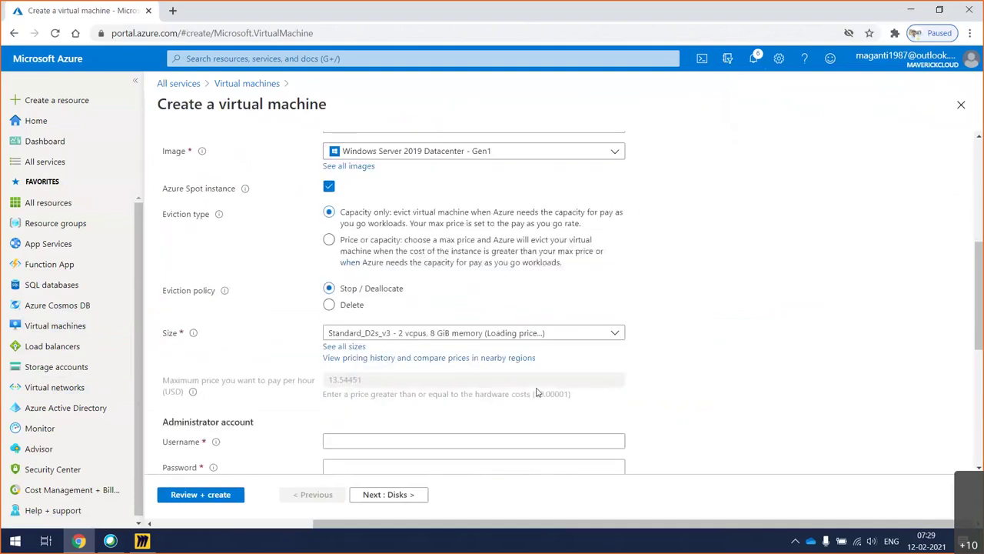
click(615, 333)
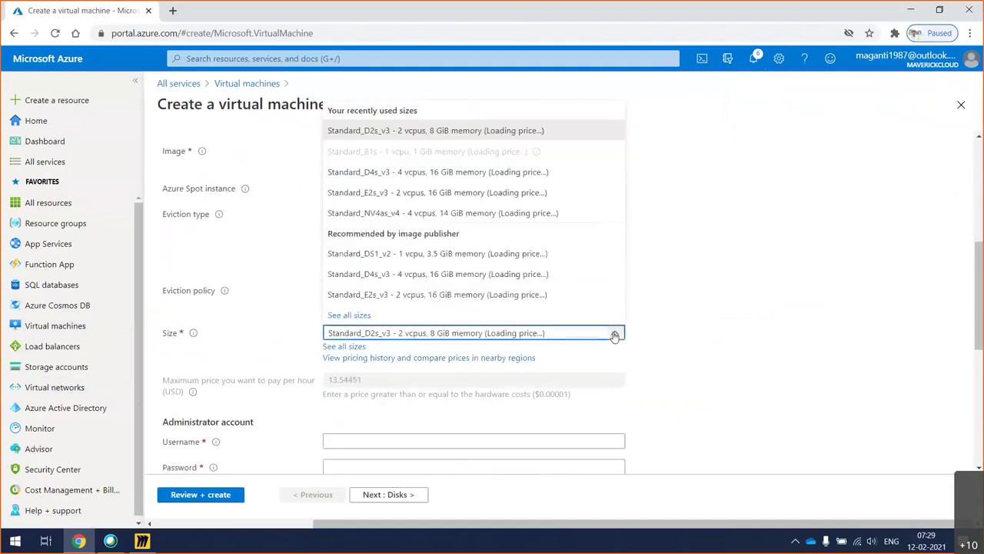
click(500, 132)
scroll(707, 283, down, 2)
Step: Enter the administrator username, password and password confirmation
click(397, 334)
text(sri)
key(Tab)
text(********)
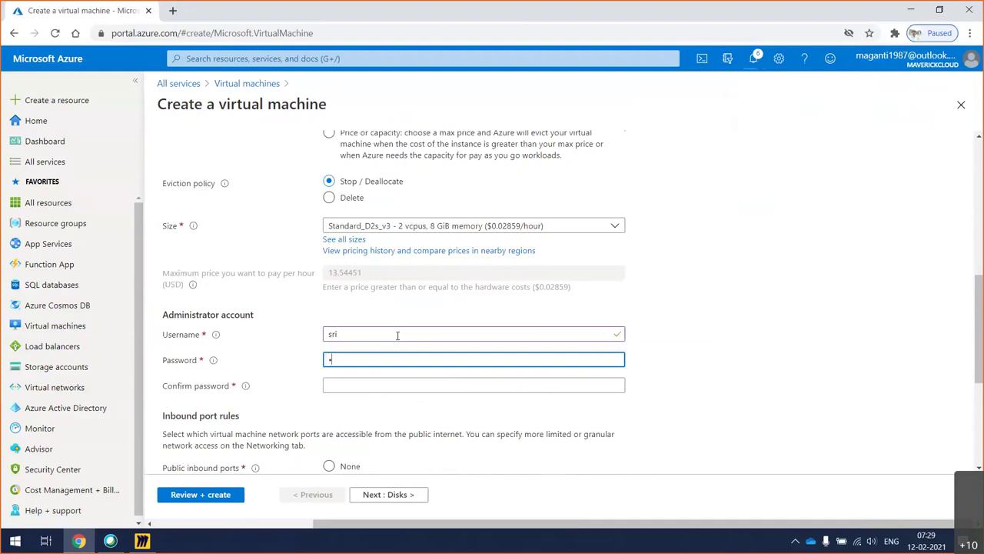
text(******)
key(Tab)
text(**************)
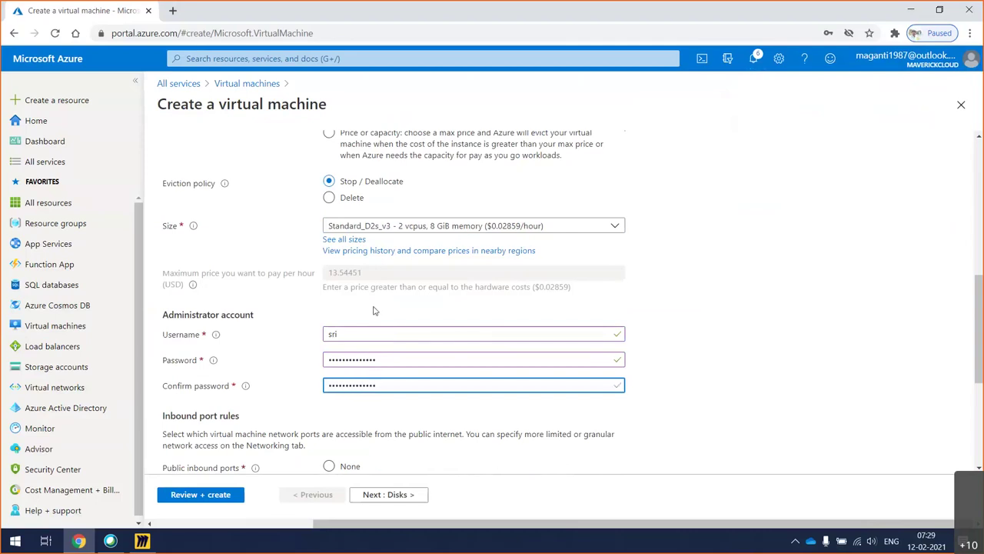
scroll(375, 310, down, 3)
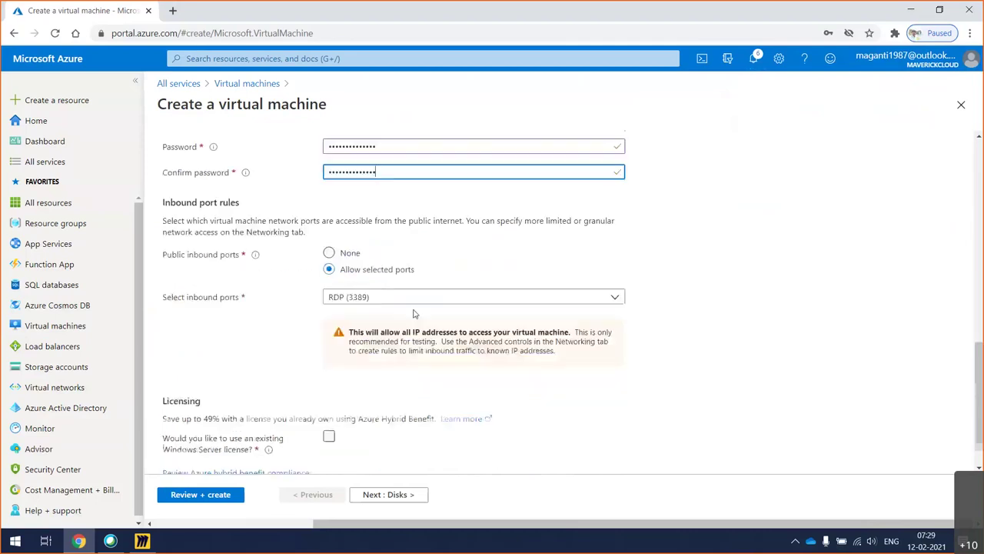
click(389, 496)
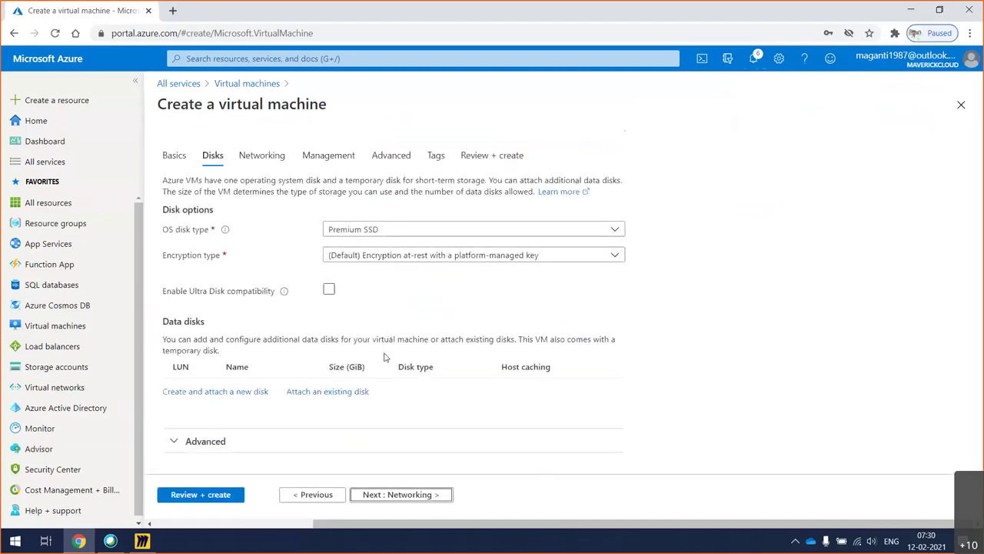
Step: Advance EUSMGMTWVM01 past the Disks tab to its Networking settings
click(394, 496)
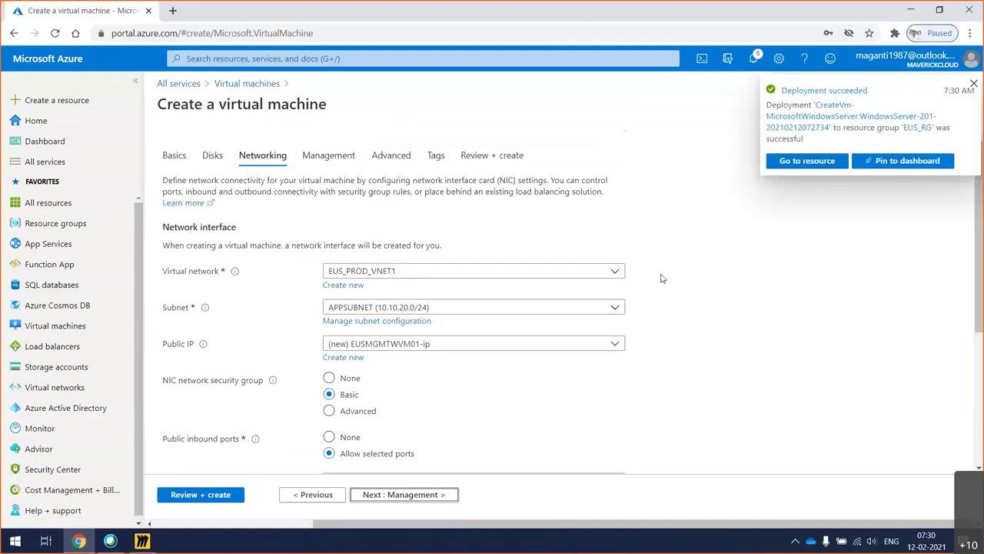
Step: Put the VM on MGMT_VNET1, subnet MGMTSUBNET, with Public IP set to None
click(614, 272)
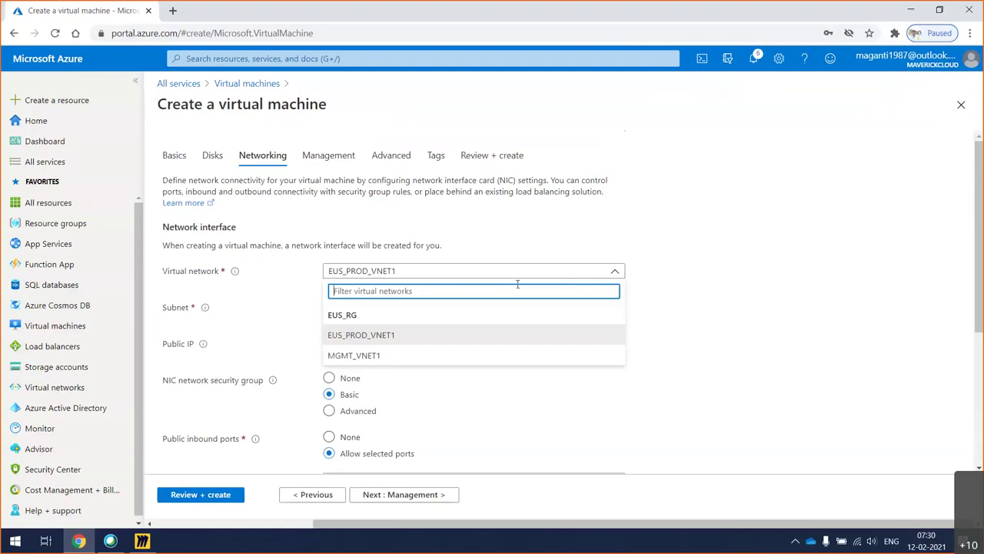
click(417, 356)
click(475, 306)
click(399, 350)
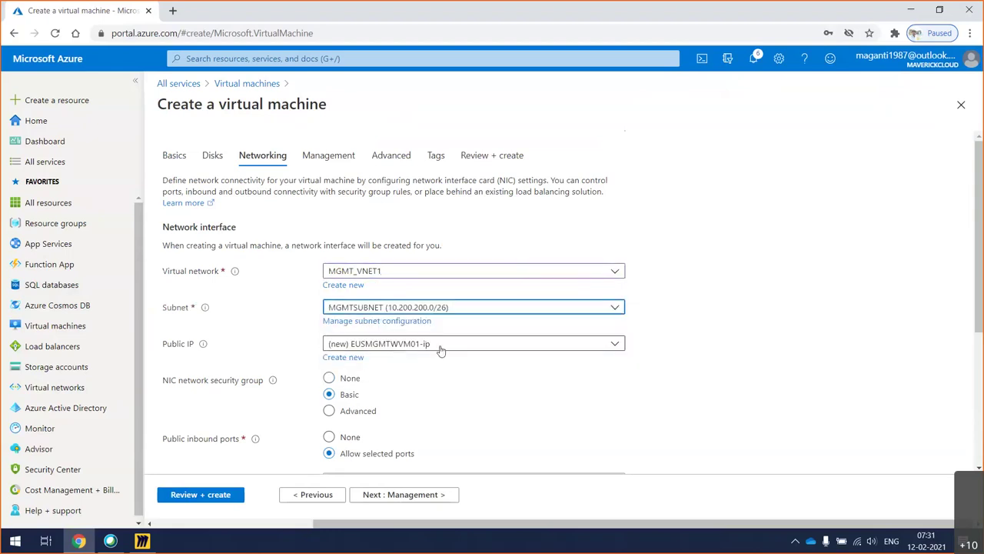
click(443, 344)
click(382, 363)
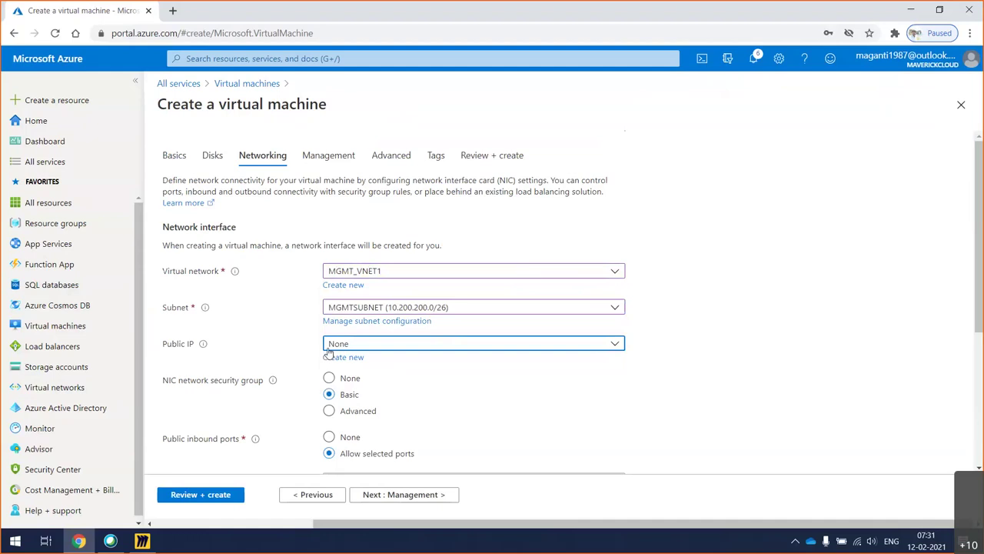
Step: Recheck the settings, disable boot diagnostics, and run Review + create validation
click(177, 162)
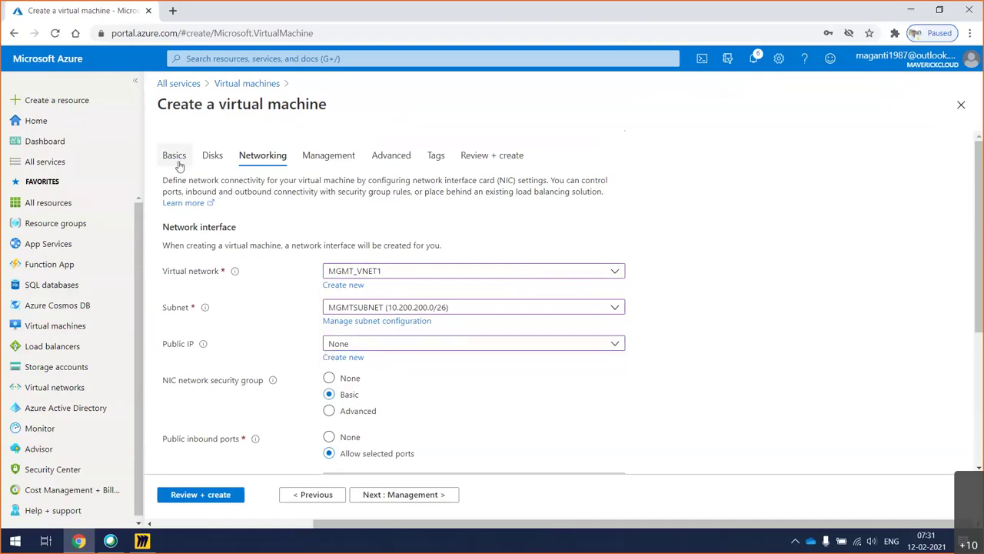
scroll(223, 397, down, 6)
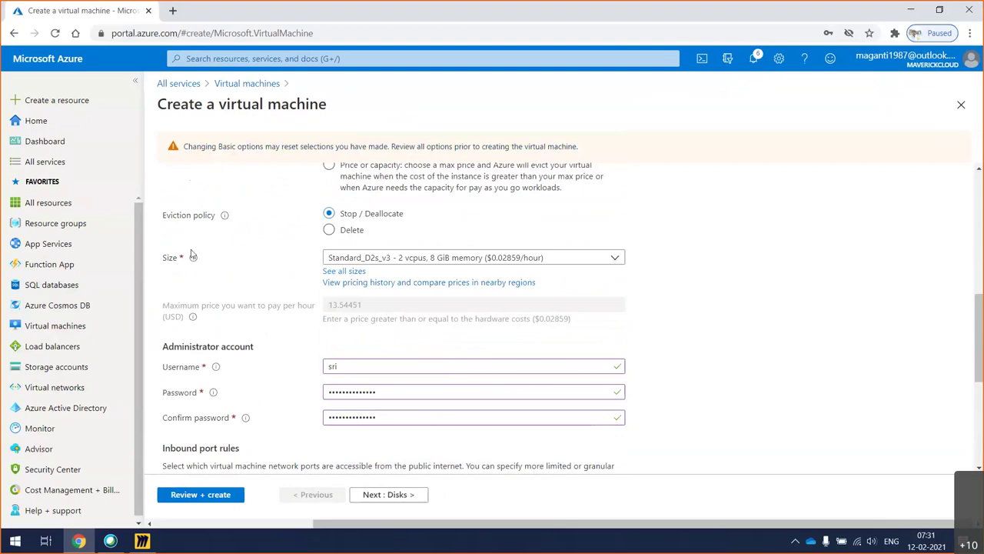
scroll(192, 256, up, 2)
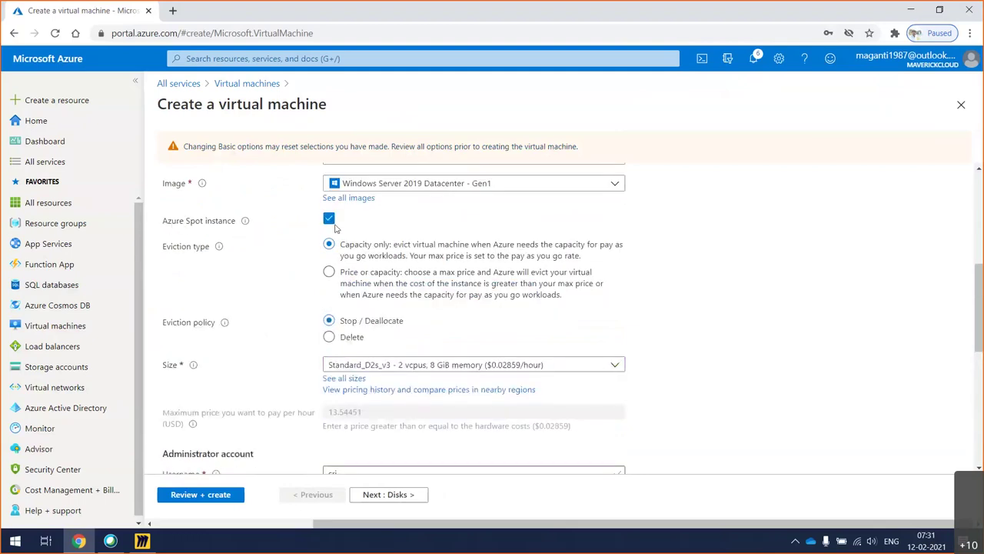
scroll(364, 220, up, 5)
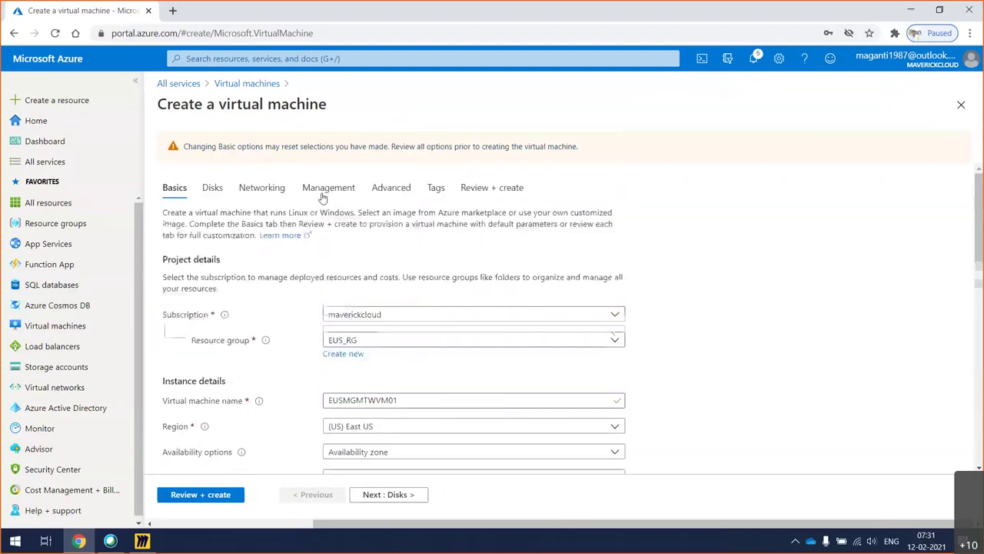
click(325, 189)
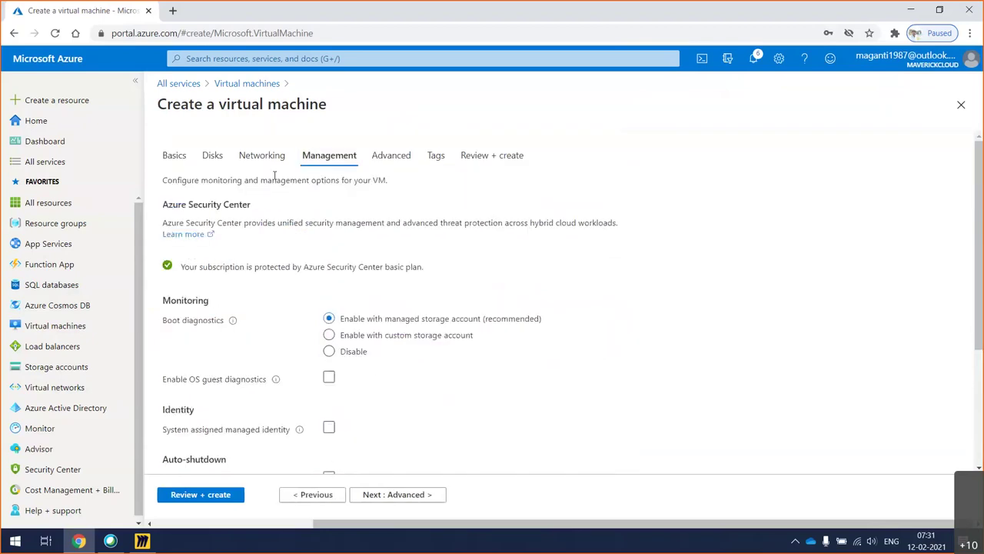
click(263, 156)
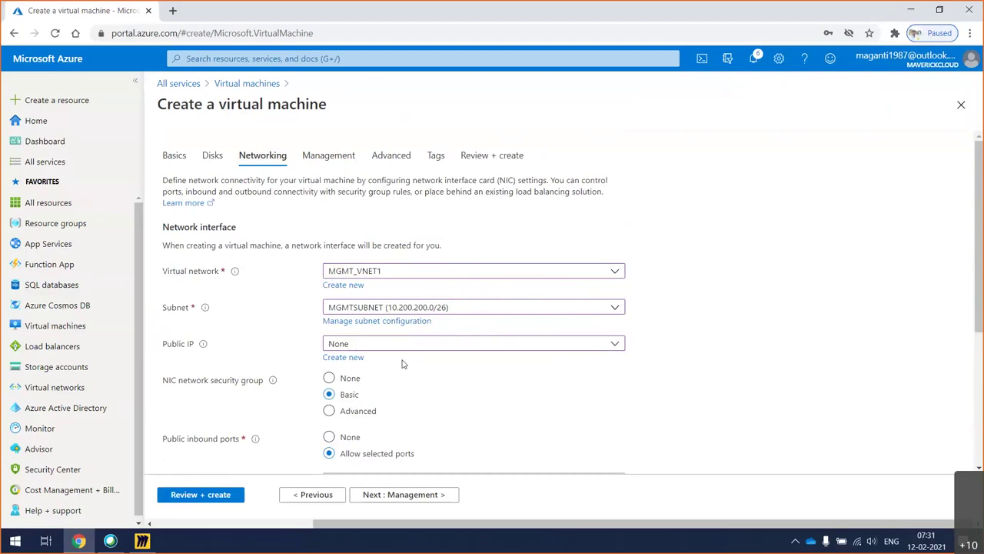
scroll(403, 364, down, 3)
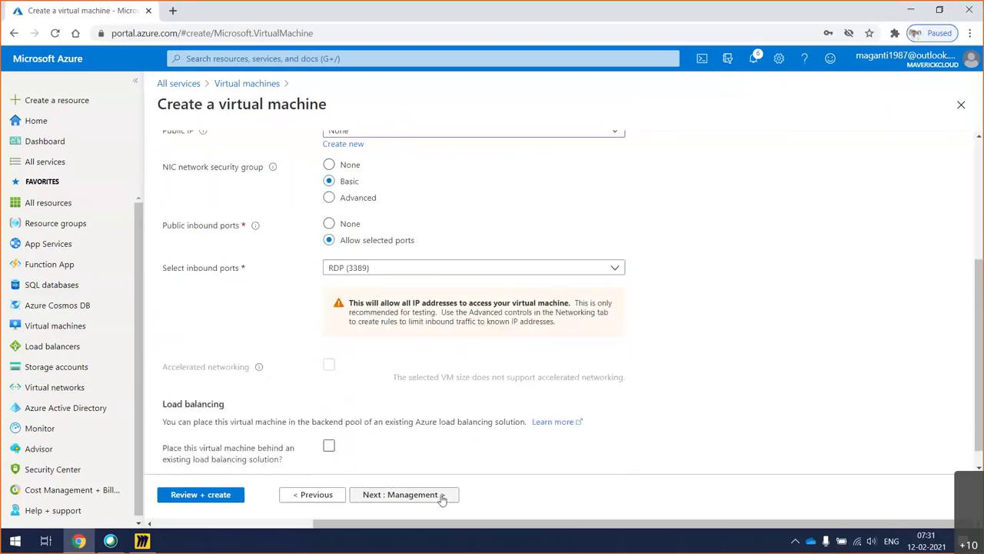
click(442, 494)
click(360, 351)
click(200, 495)
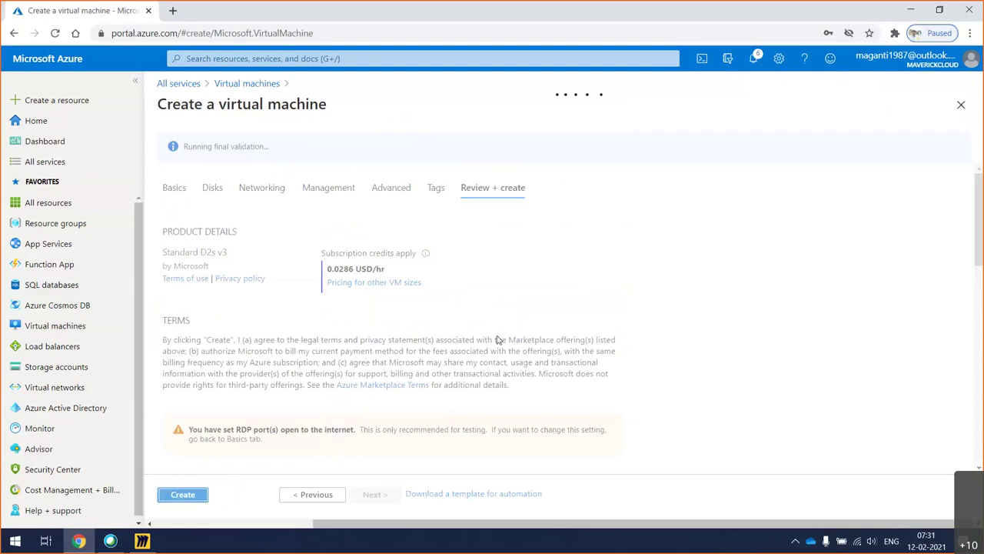
Step: Create the EUSMGMTWVM01 VM and check its in-progress deployment in Notifications
scroll(523, 314, down, 3)
scroll(523, 315, down, 5)
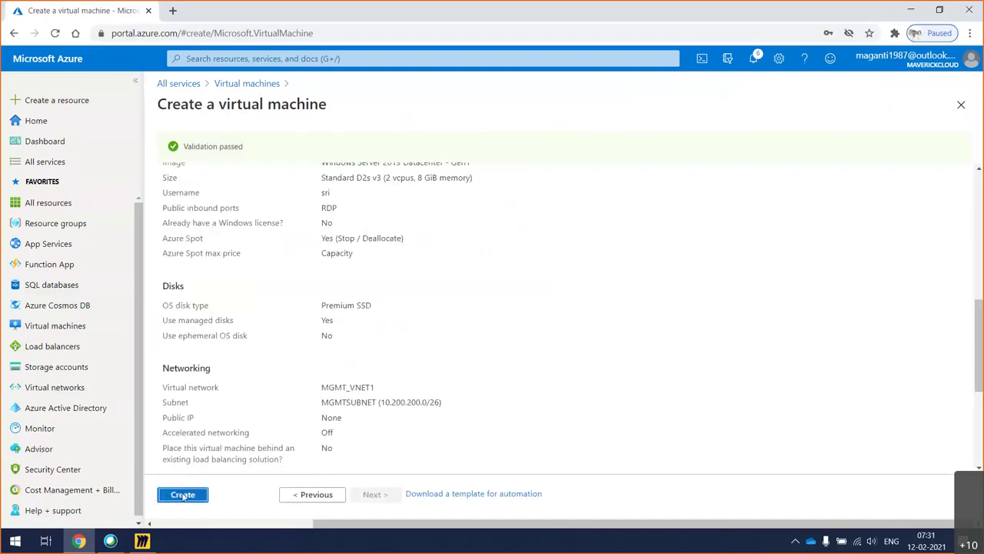
click(183, 494)
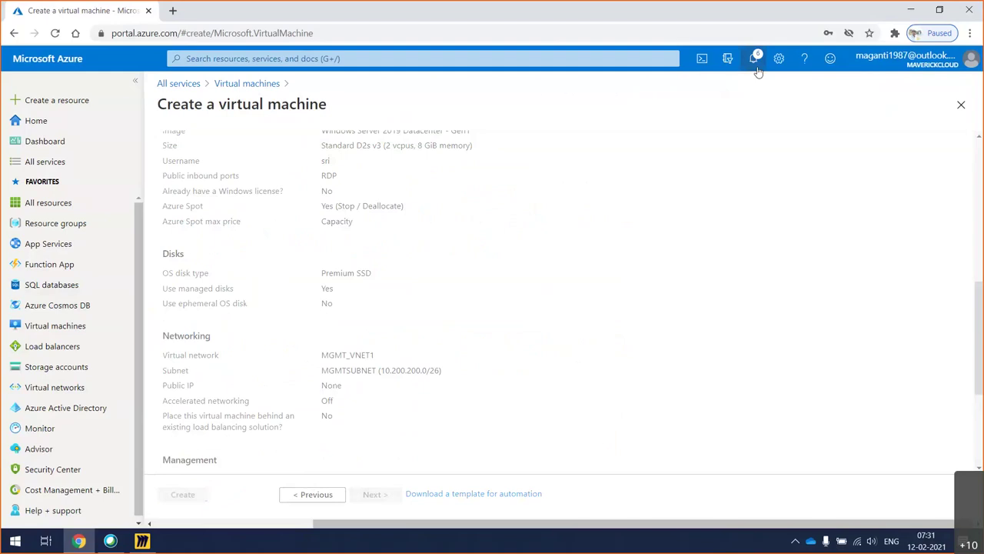
click(756, 66)
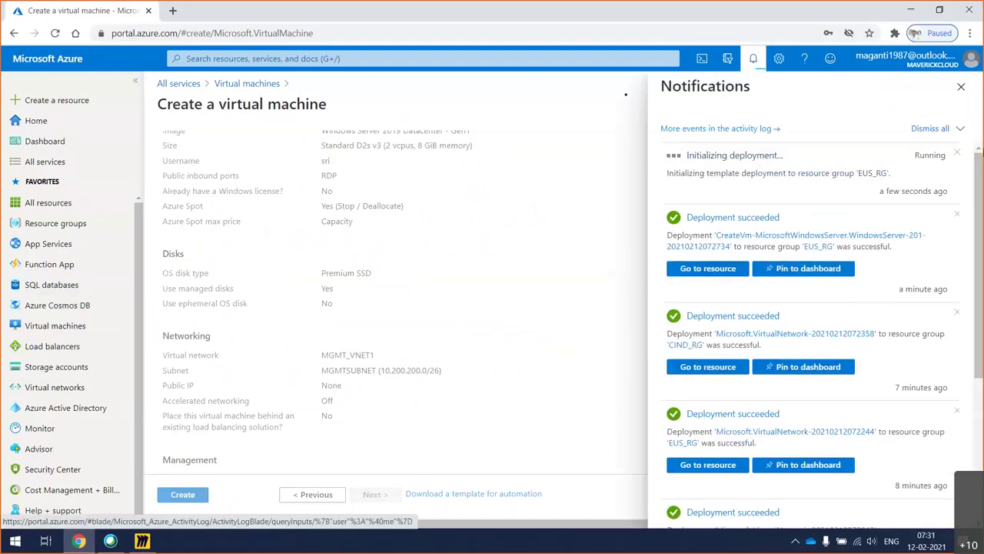
click(727, 273)
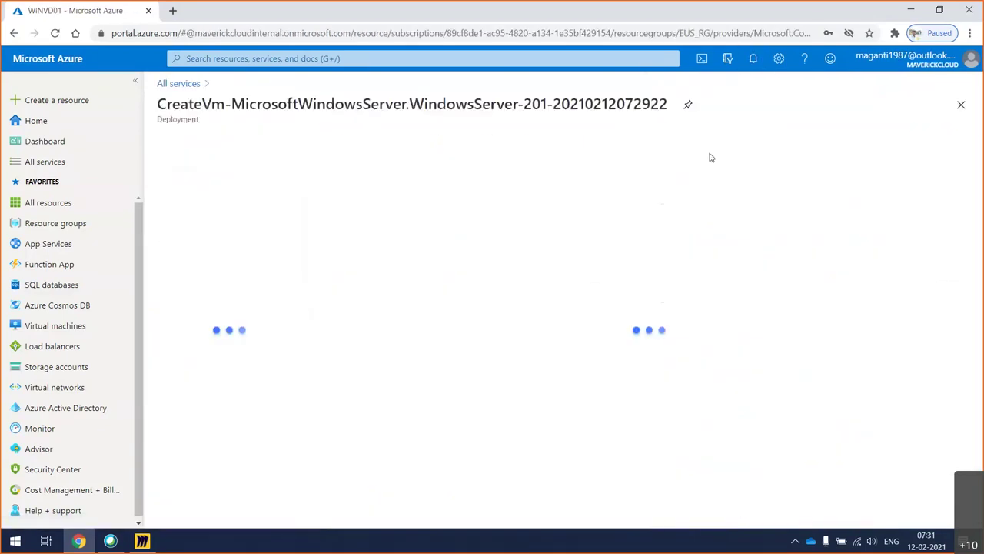
Step: Copy WINVD01's public IP address 52.249.190.170 from its VM page
click(752, 61)
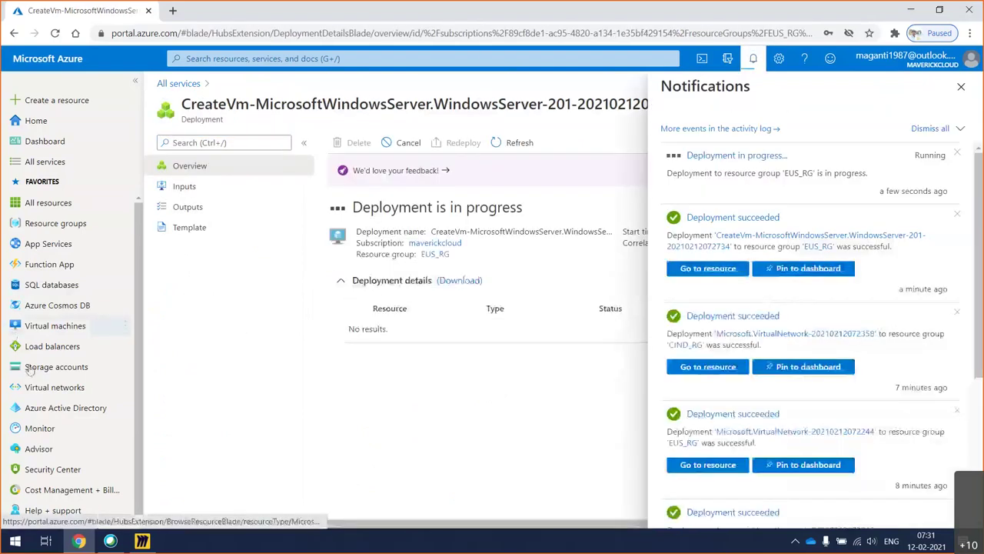
click(48, 326)
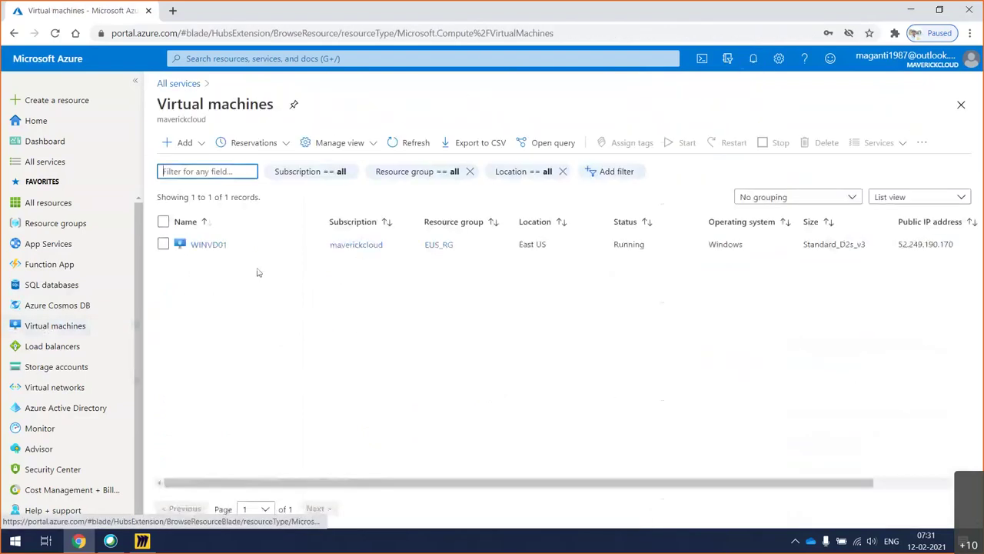
click(208, 244)
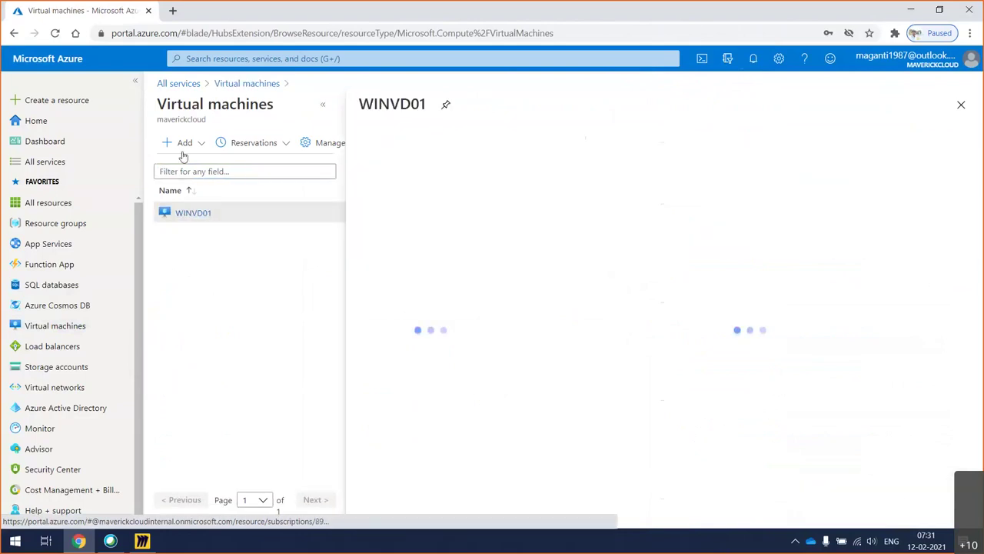
click(817, 217)
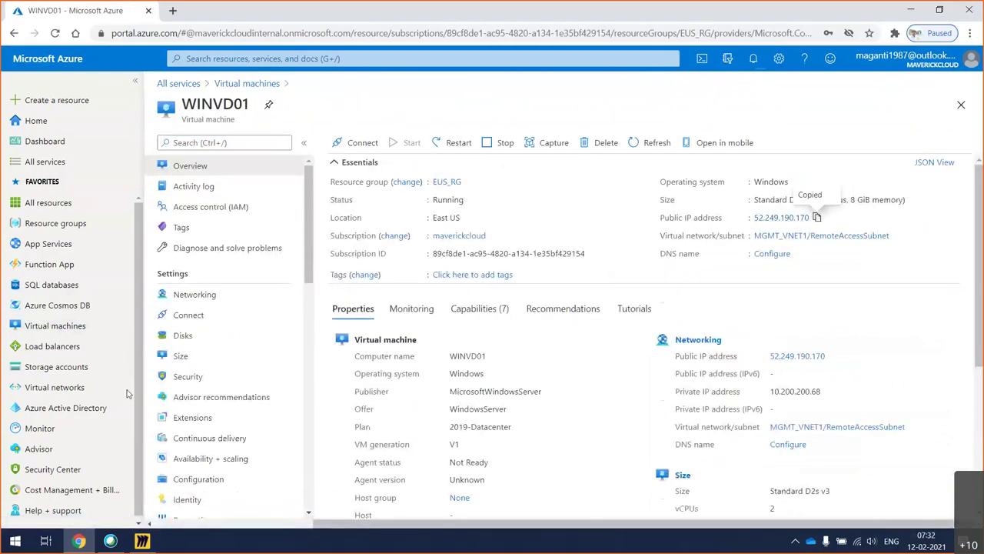
click(7, 544)
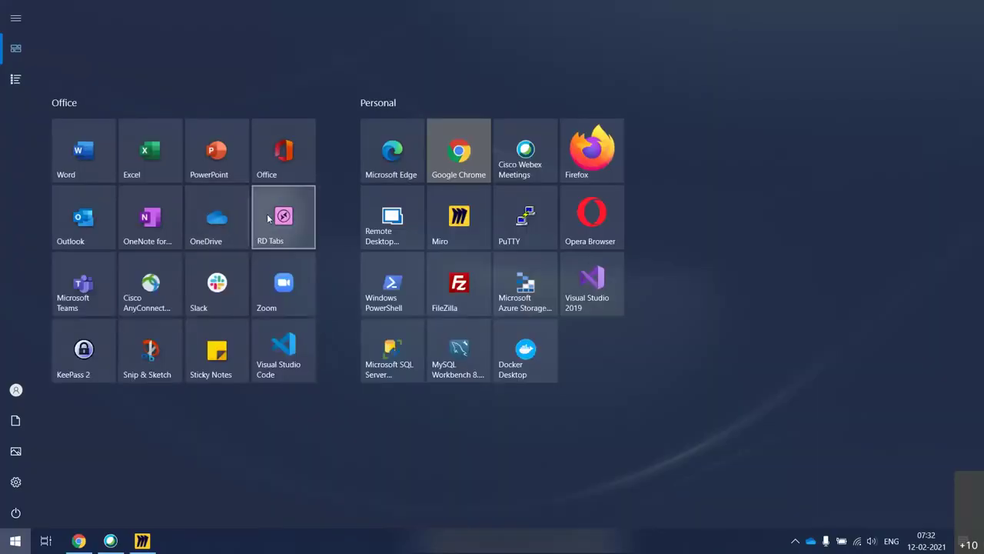
Step: Launch RD Tabs, dismissing the separately opened mstsc Remote Desktop client
click(268, 220)
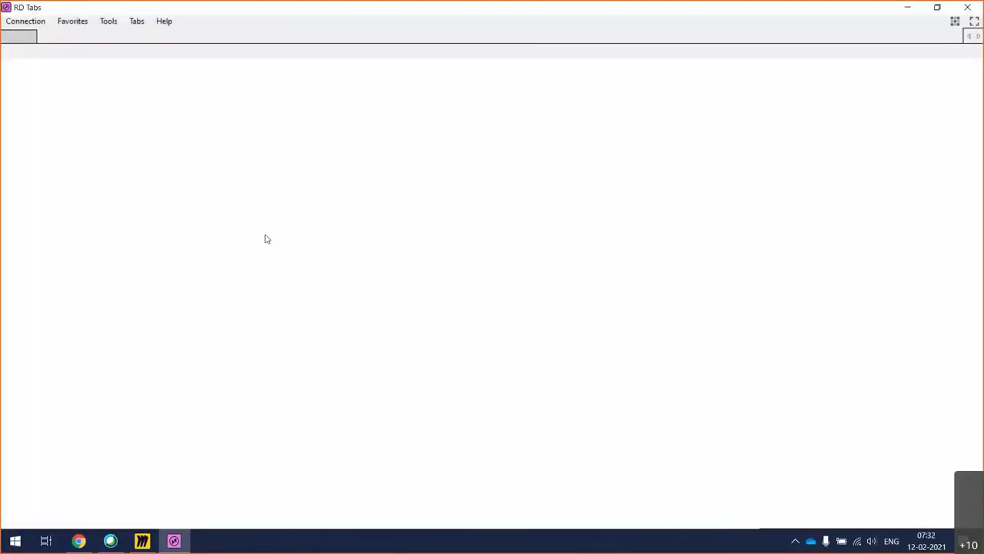
key(super+r)
text(mstsc)
key(Return)
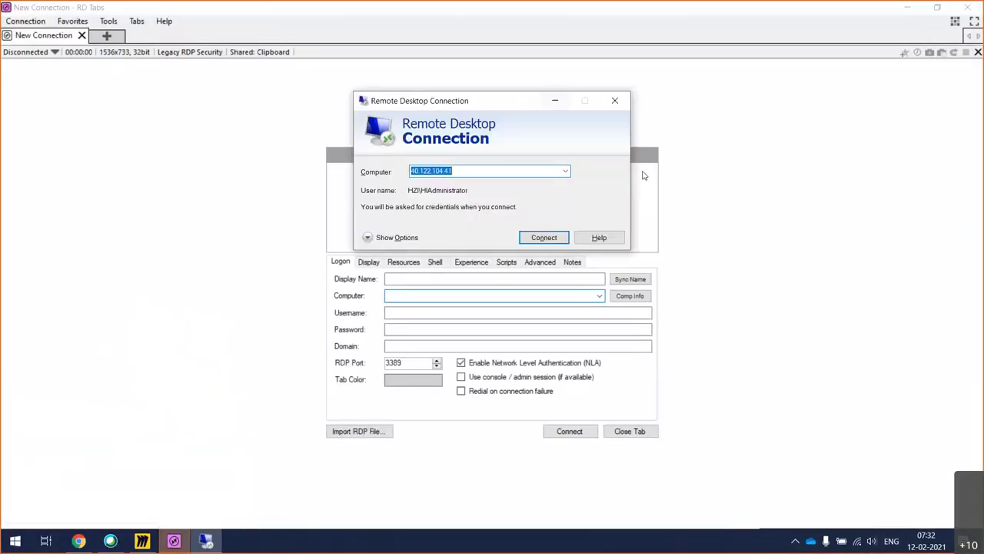
key(Escape)
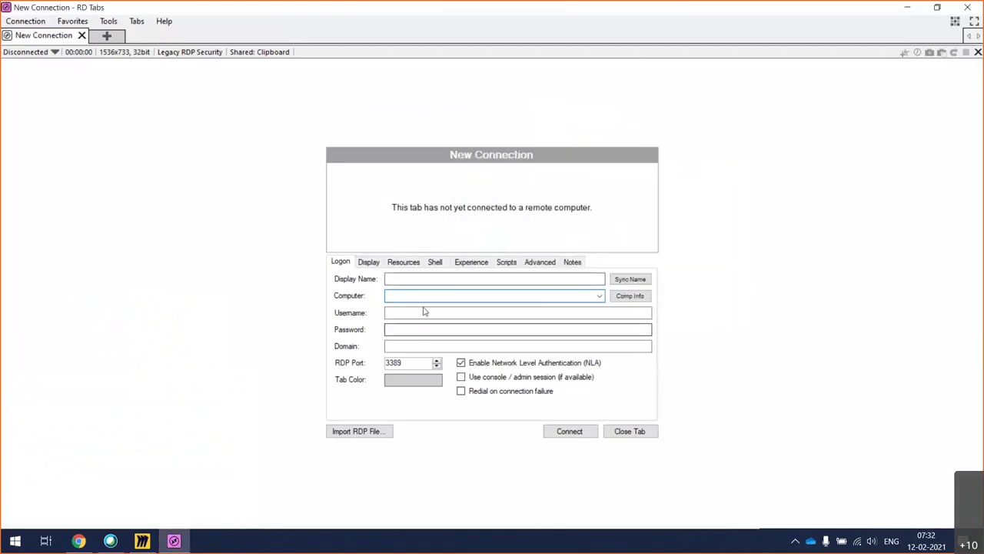
Step: Connect to 52.249.190.170 with the admin credentials, accept the certificate, then minimize
key(ctrl+v)
key(Tab)
text(sri)
key(Tab)
text(••••••)
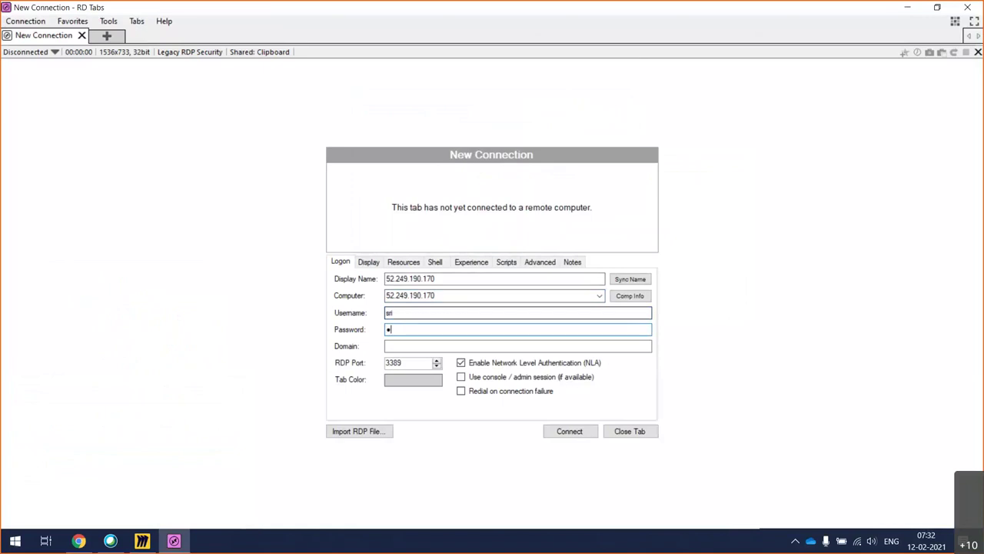
text(••••••••)
click(565, 433)
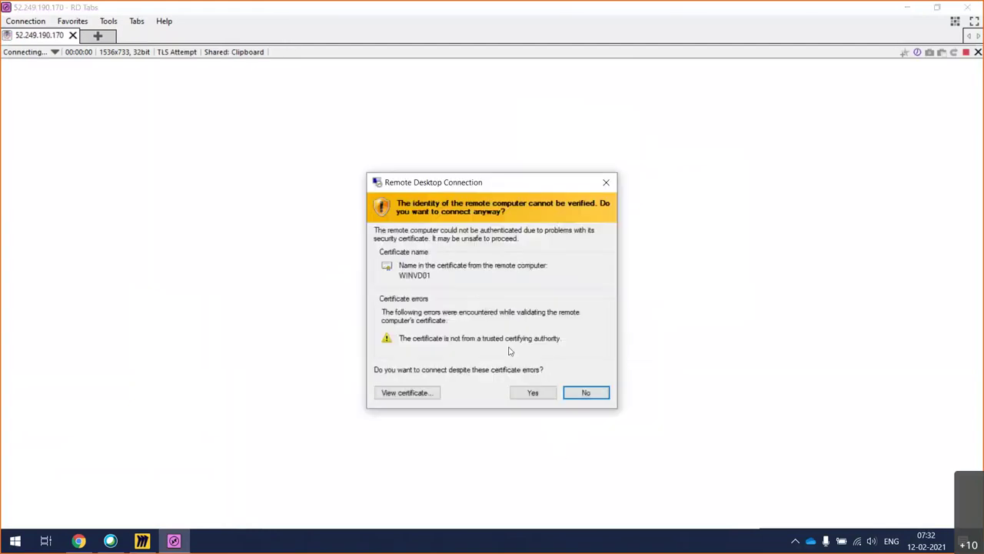
click(530, 394)
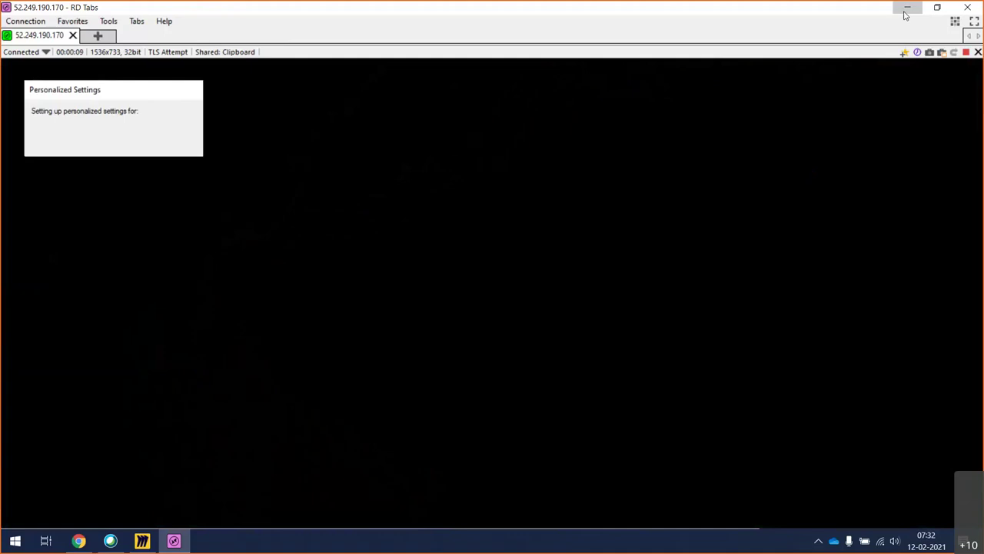
click(906, 9)
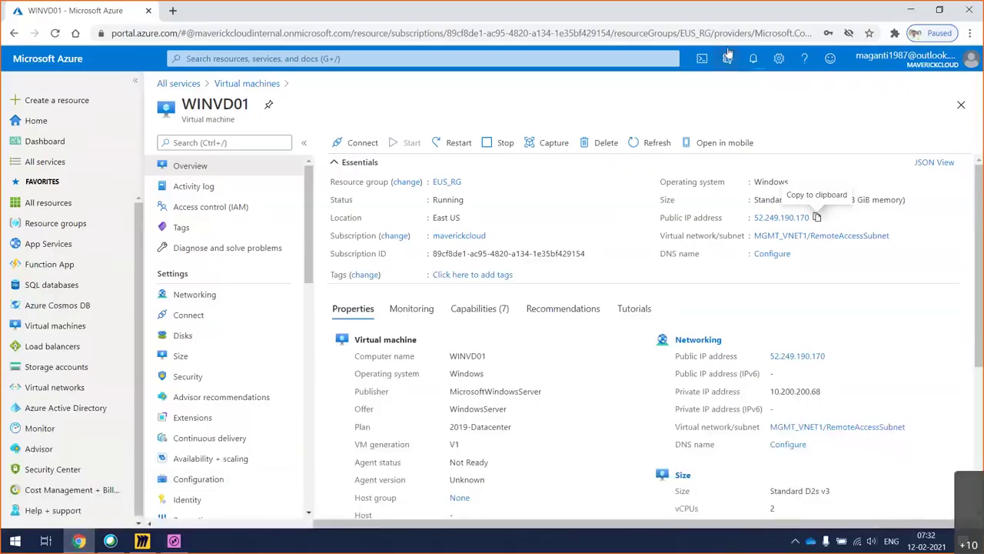
Step: Check the EUSMGMTWVM01 deployment in progress, then start a new virtual machine from Virtual machines
click(753, 58)
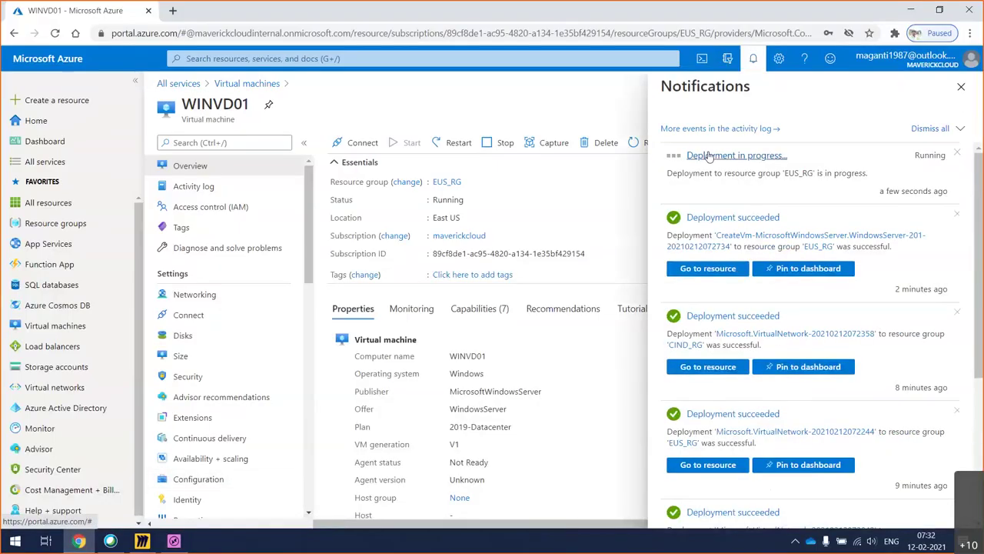
click(710, 156)
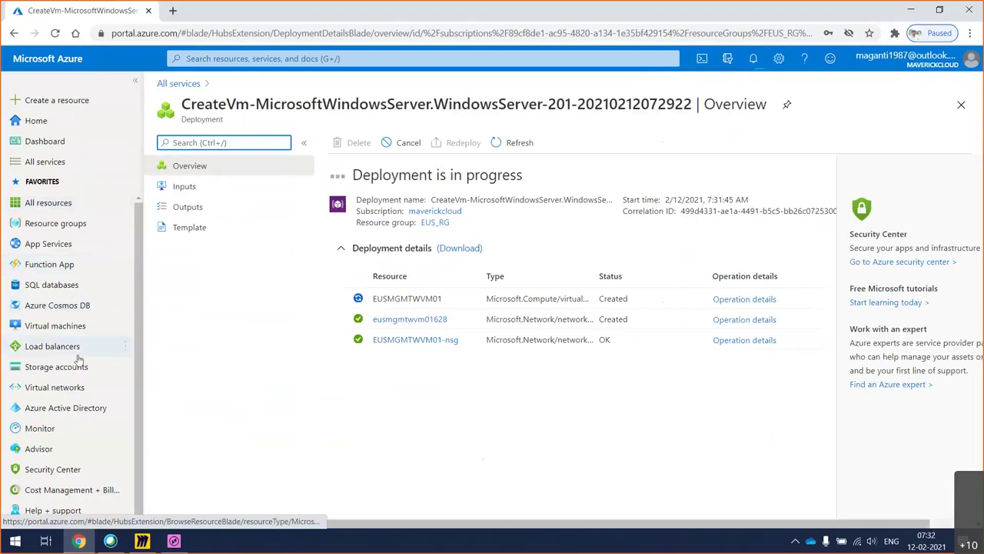
click(55, 325)
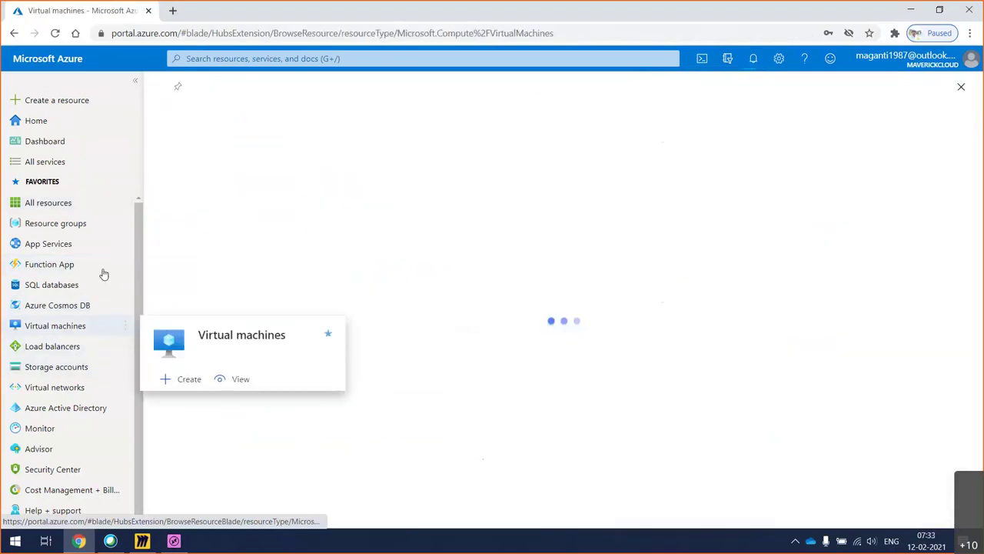
click(185, 145)
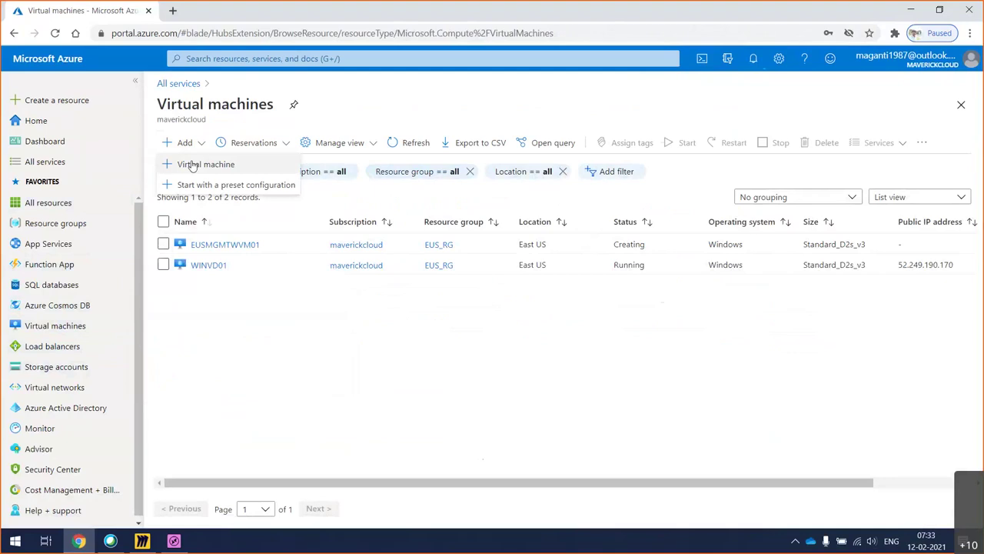
click(193, 163)
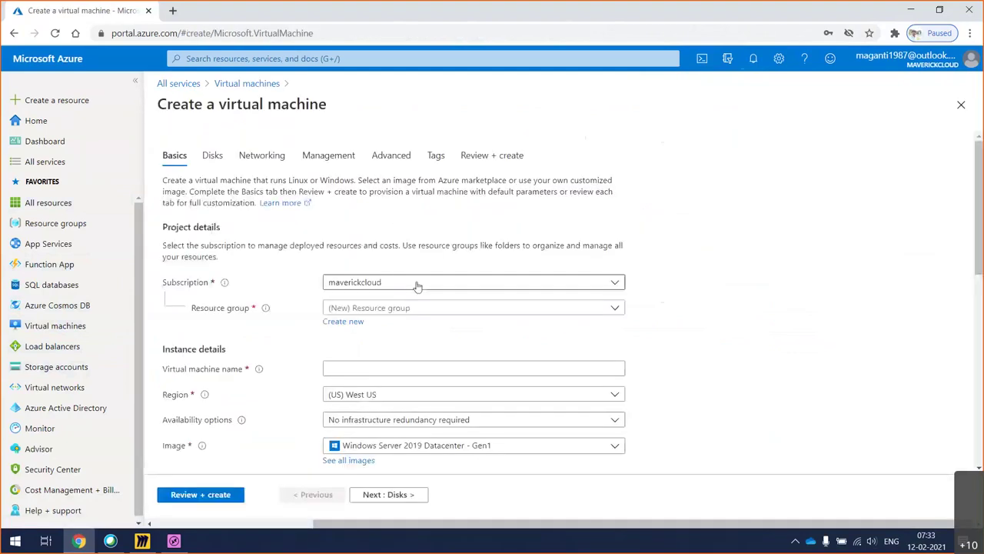
Step: Place the new VM in resource group EUS_RG and name it PRODDB01
click(419, 308)
click(342, 371)
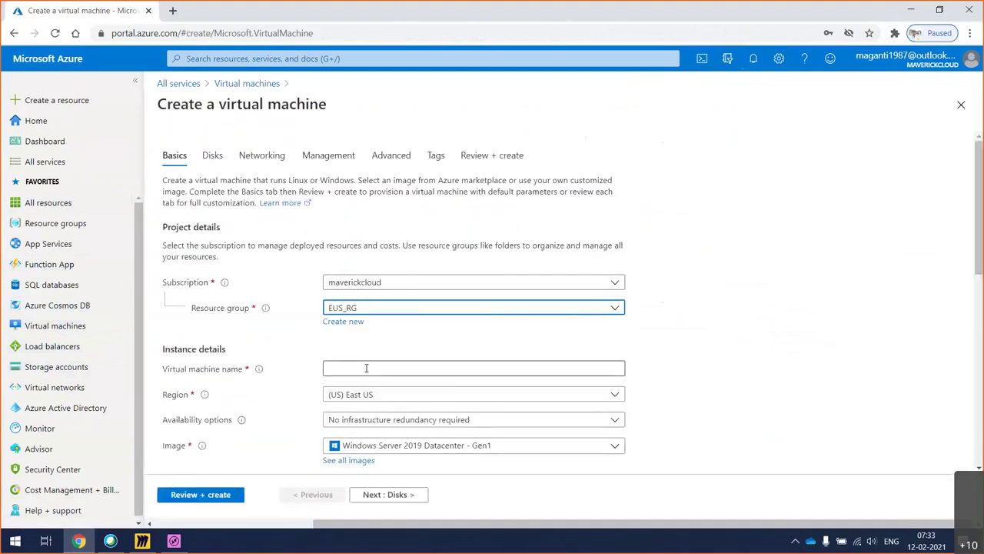
click(369, 368)
text(P)
text(DB)
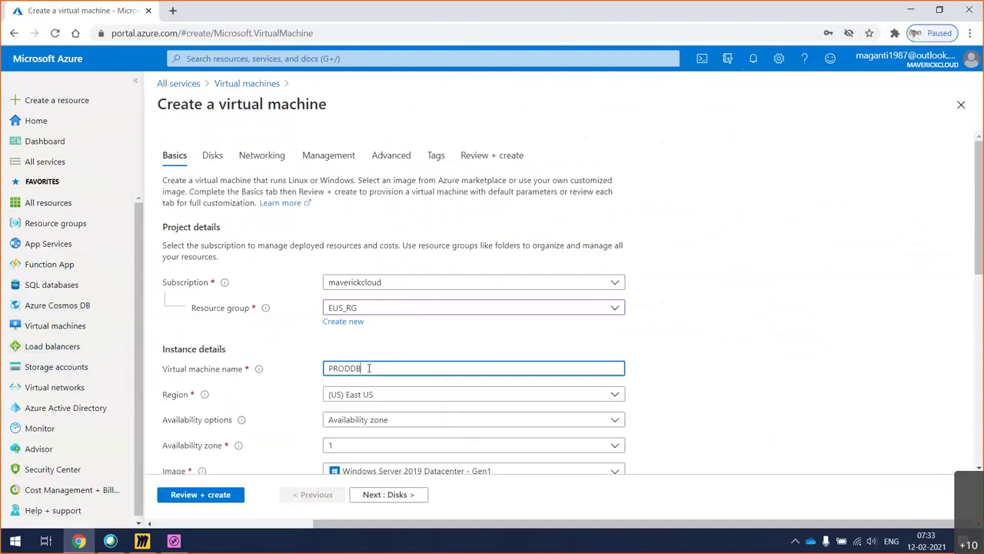
text(01)
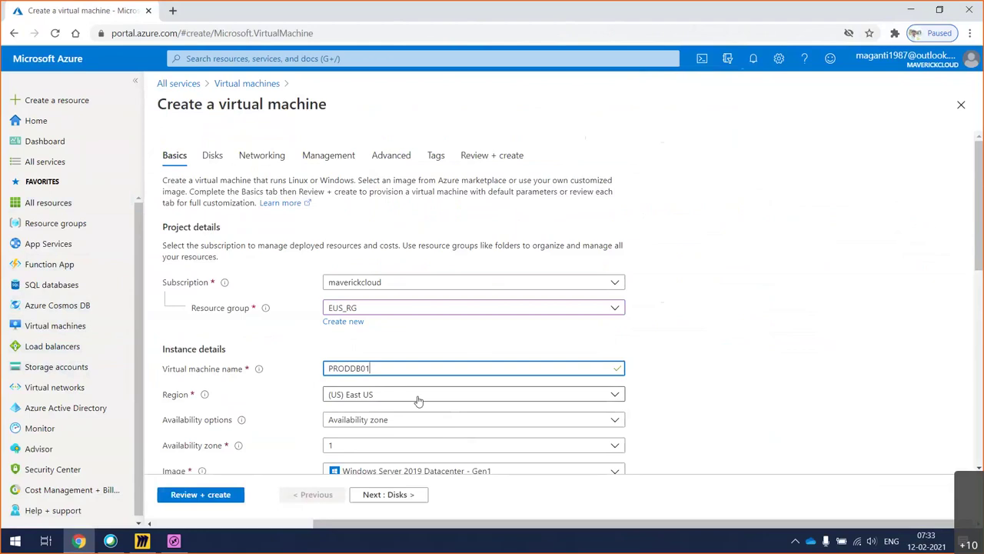
scroll(417, 400, down, 1)
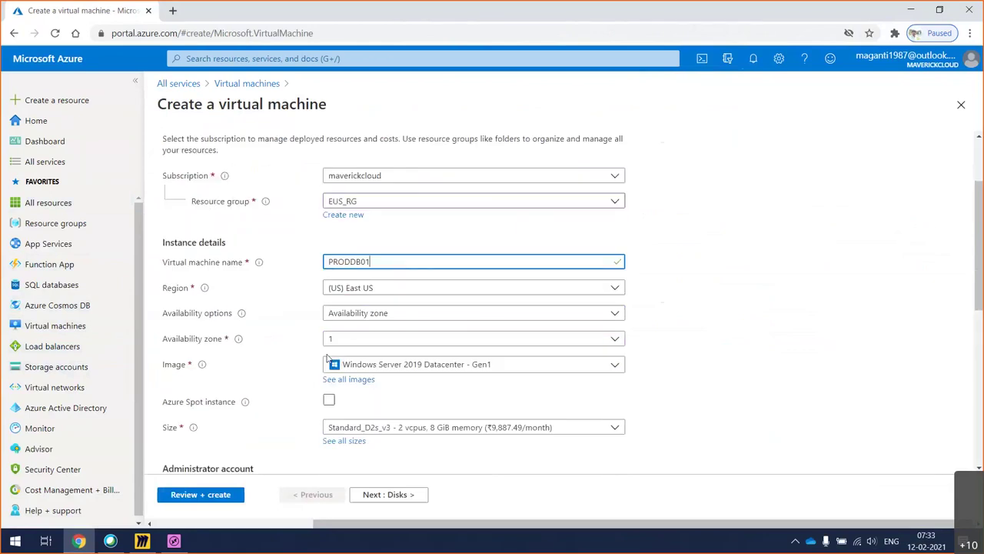
Step: Make the VM an Azure Spot instance with no infrastructure redundancy
click(329, 401)
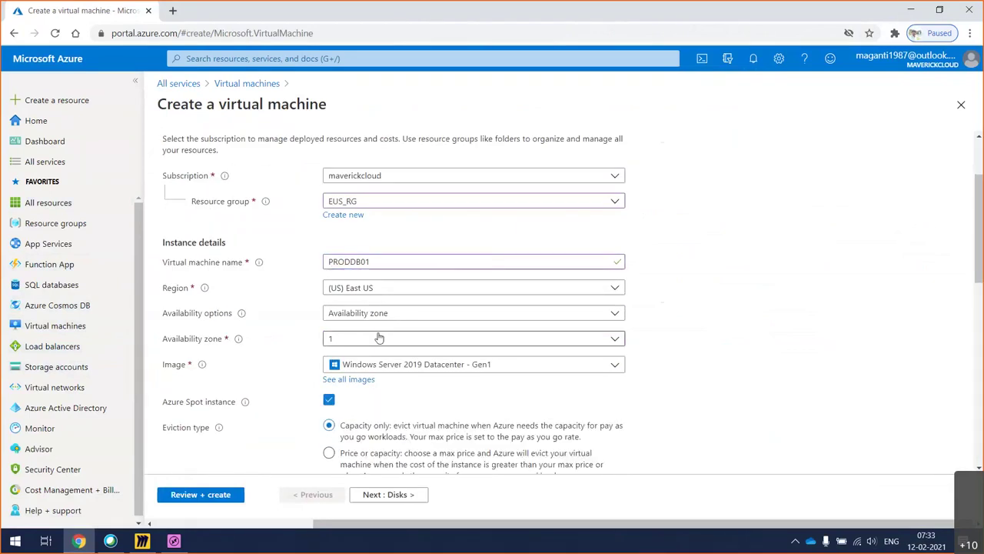
click(383, 314)
click(377, 331)
scroll(372, 359, down, 2)
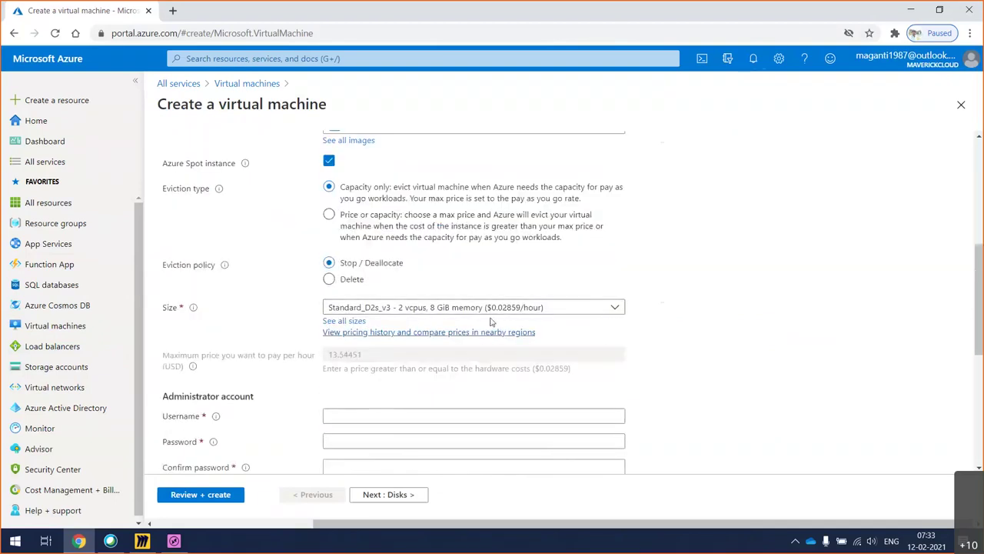
Step: Enter and confirm the administrator username and password, then continue to the Disks settings
click(359, 414)
text(s)
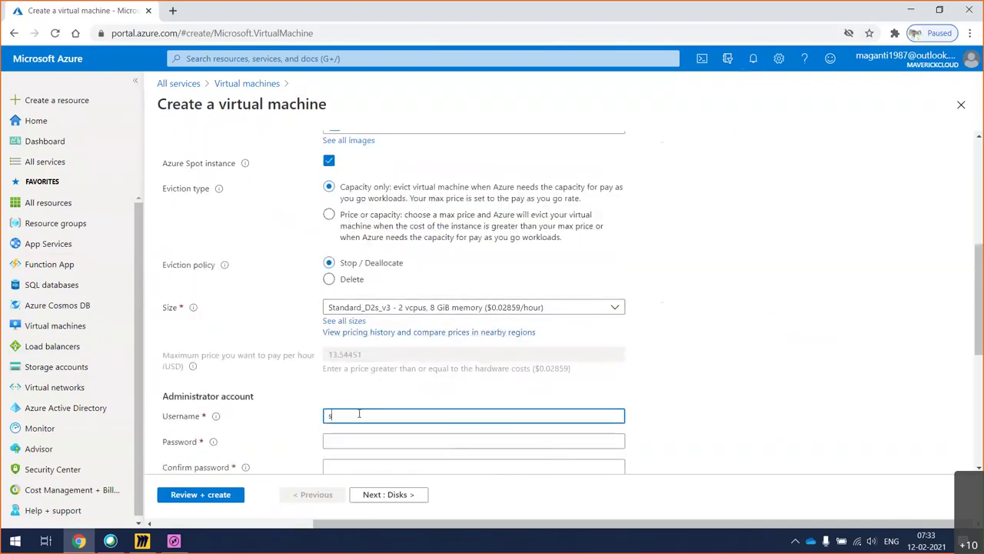
text(ri)
key(Tab)
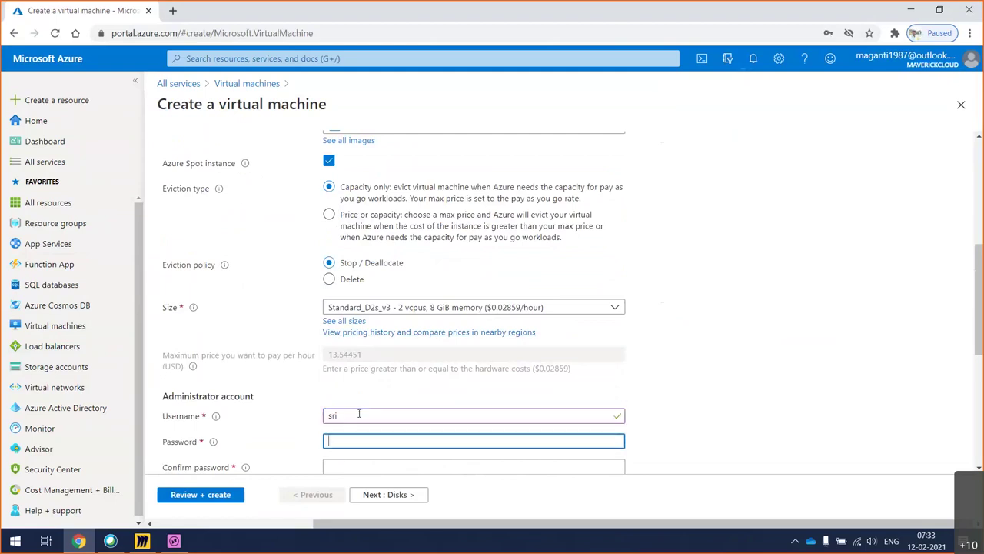
text(••••••••••••••)
key(Tab)
text(••••••••••)
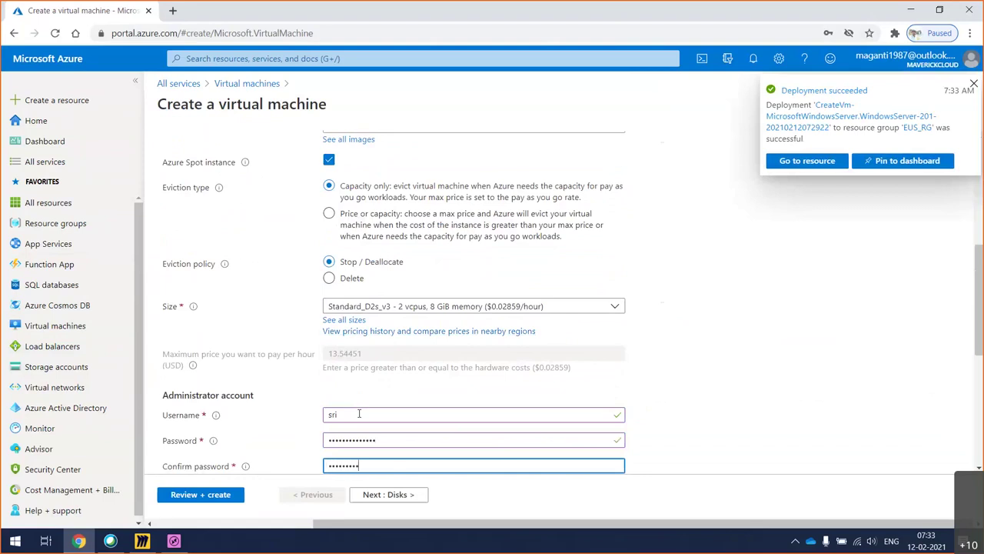
text(••••)
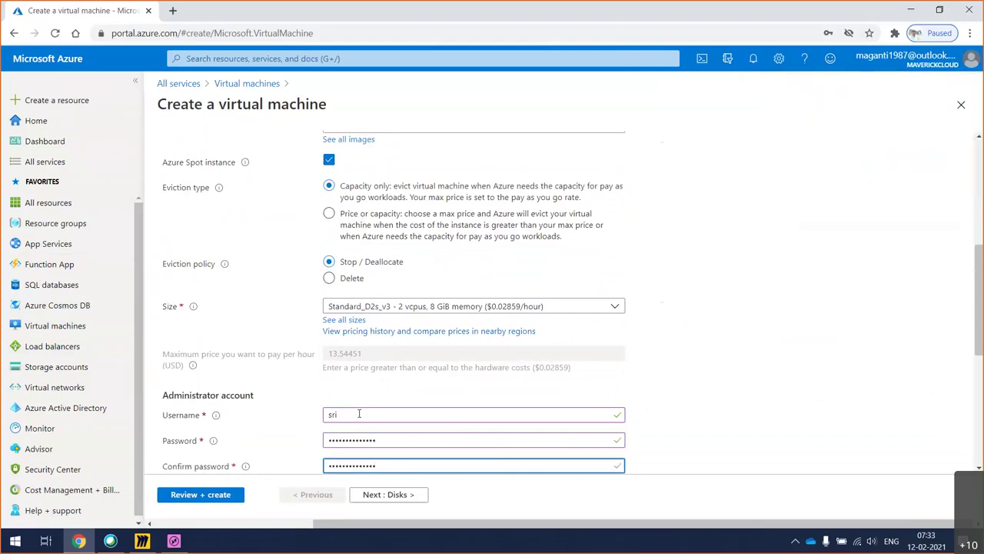
click(689, 377)
scroll(539, 377, down, 3)
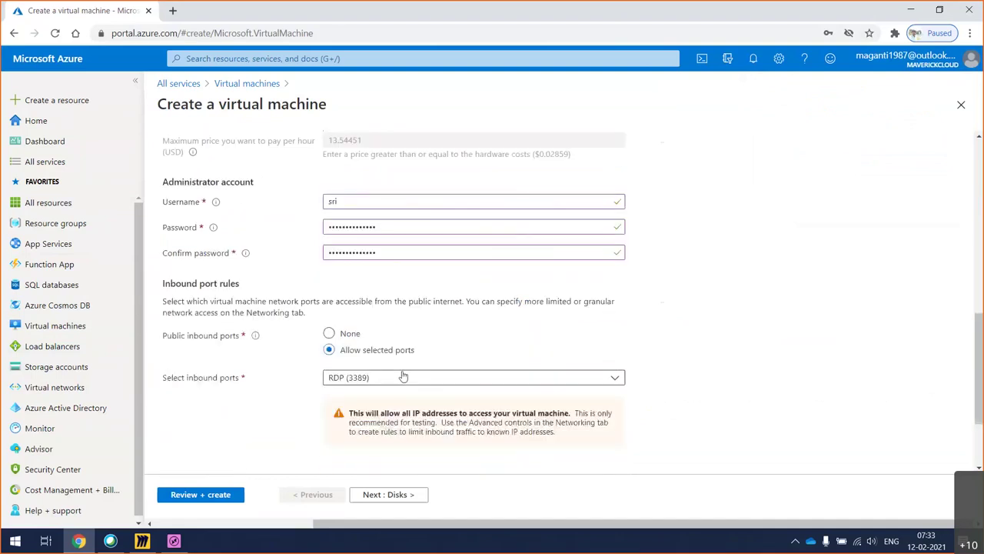
click(396, 502)
Step: Put the VM in DBSUBNET (10.10.30.0/24) with no public IP
click(446, 498)
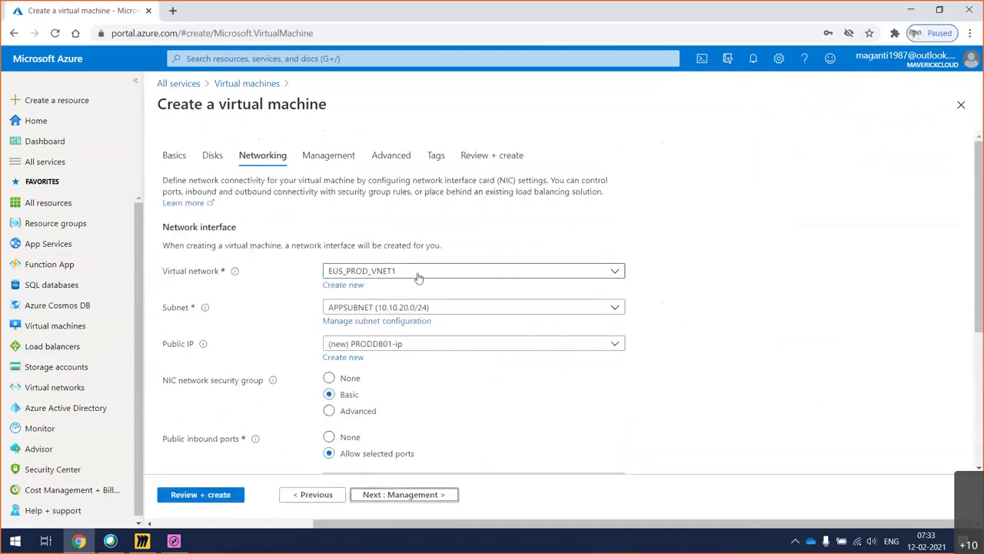
click(433, 308)
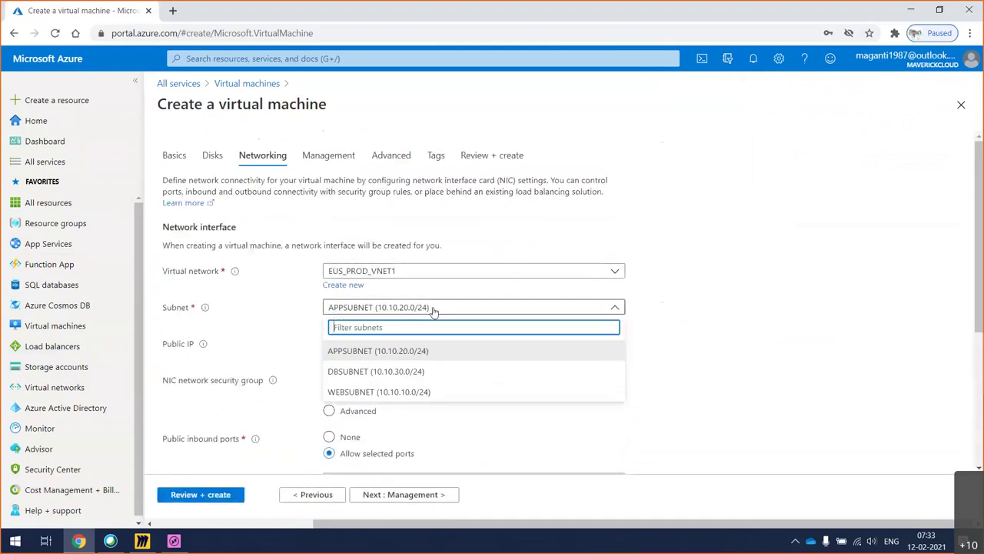
click(384, 372)
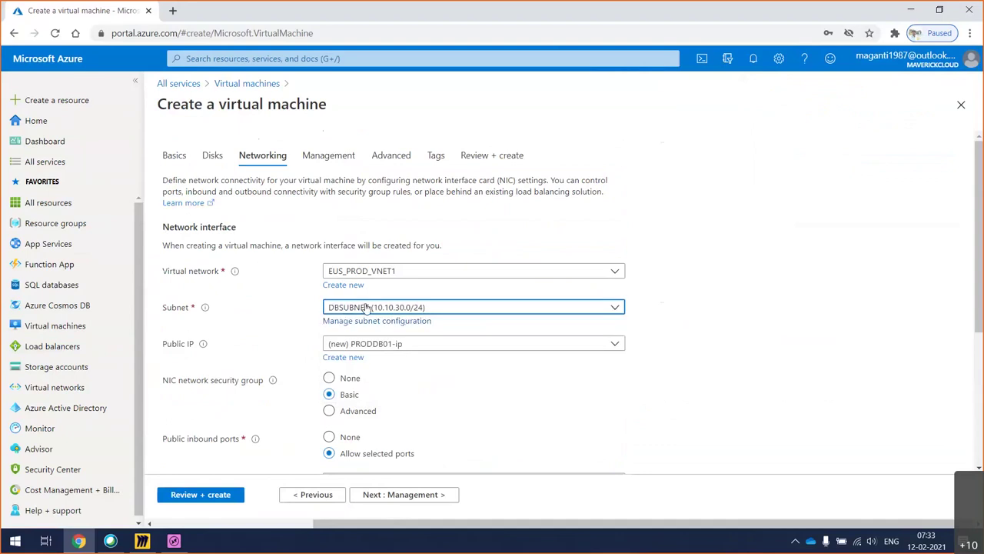
click(395, 344)
click(348, 382)
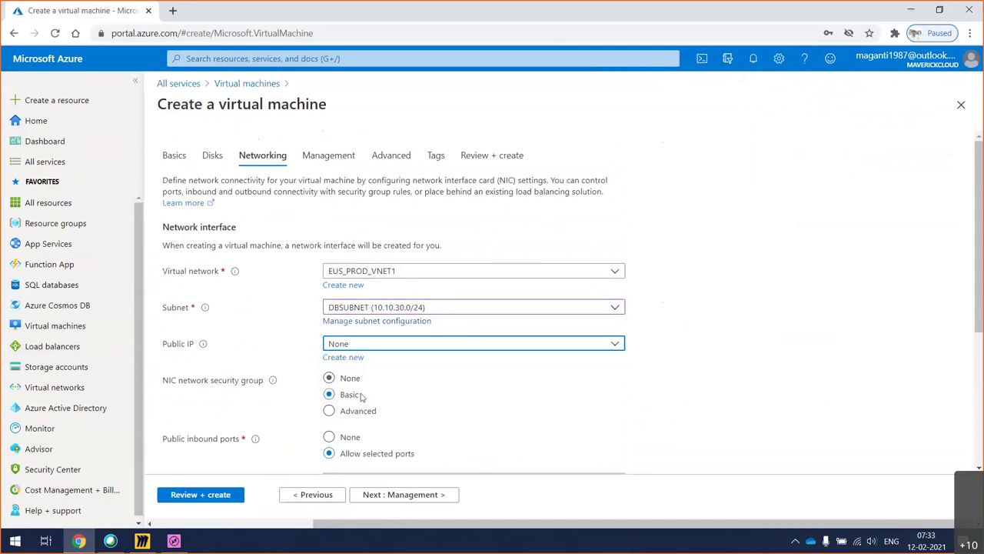
Step: Disable boot diagnostics, then review and create the virtual machine
click(404, 494)
click(344, 354)
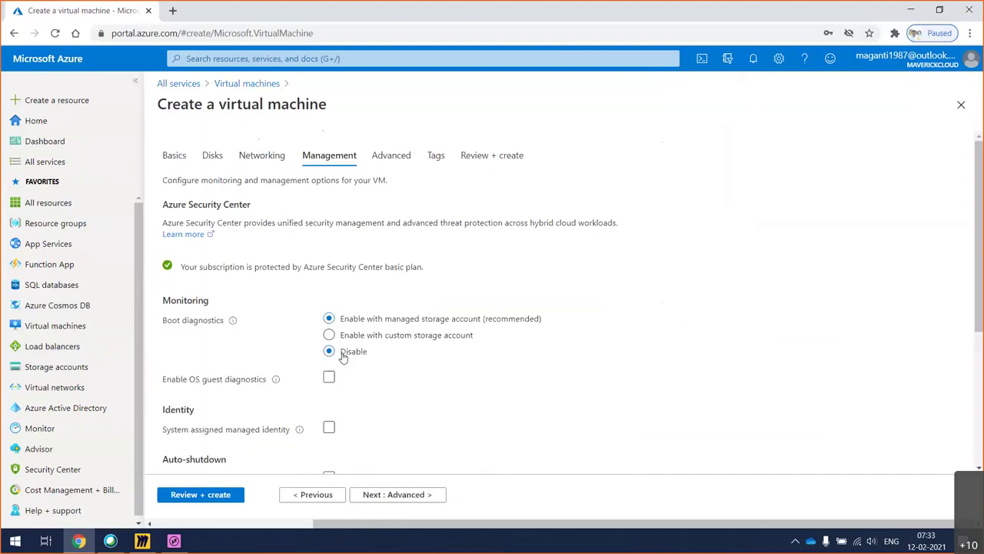
click(223, 498)
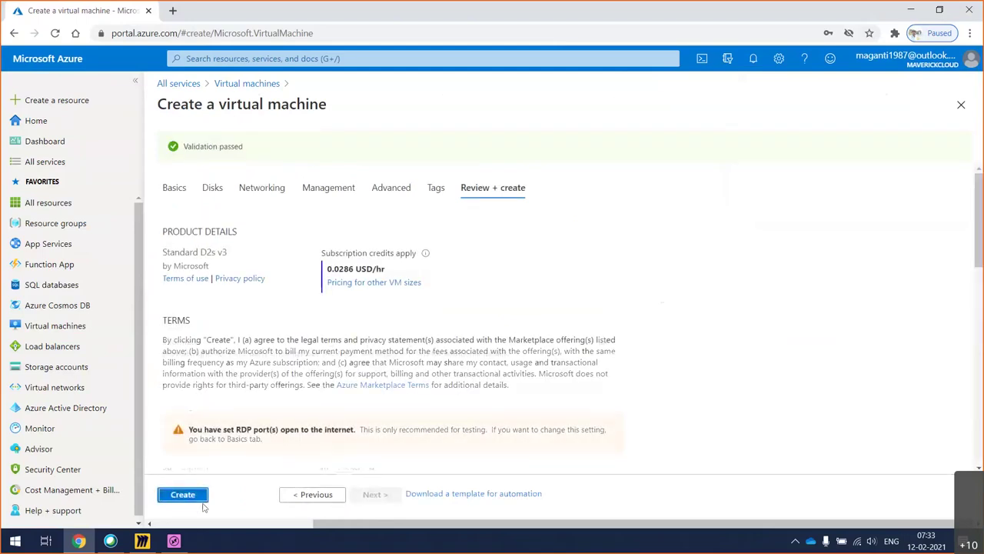
click(190, 496)
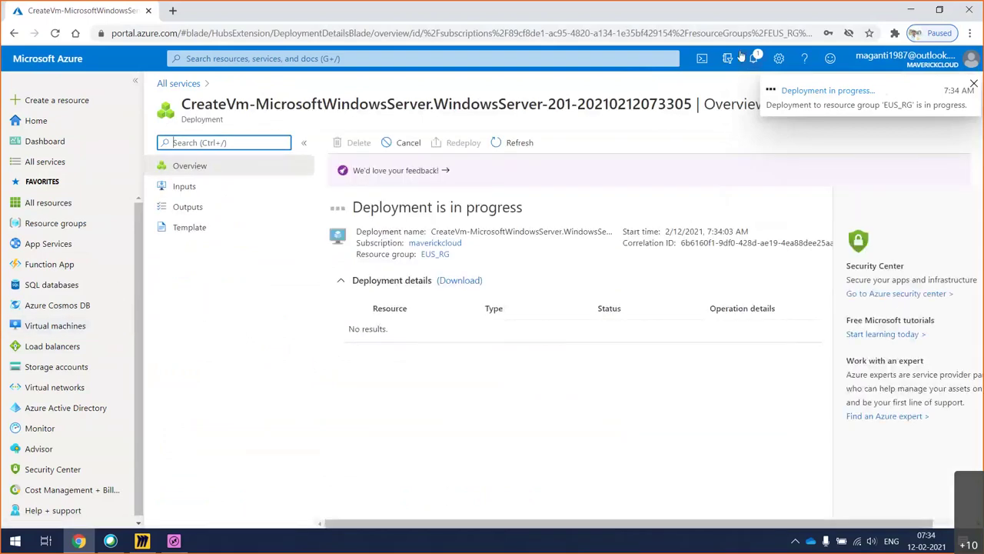
Step: Go to the deployed EUSMGMTWVM01 resource and select its private IP 10.200.200.4
click(756, 59)
click(714, 272)
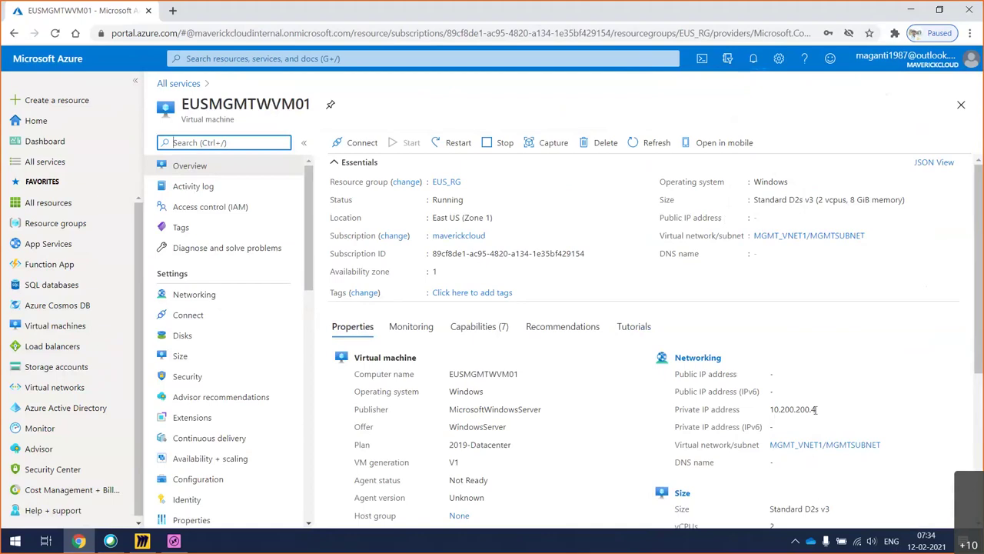
drag(818, 410, 769, 409)
key(ctrl+c)
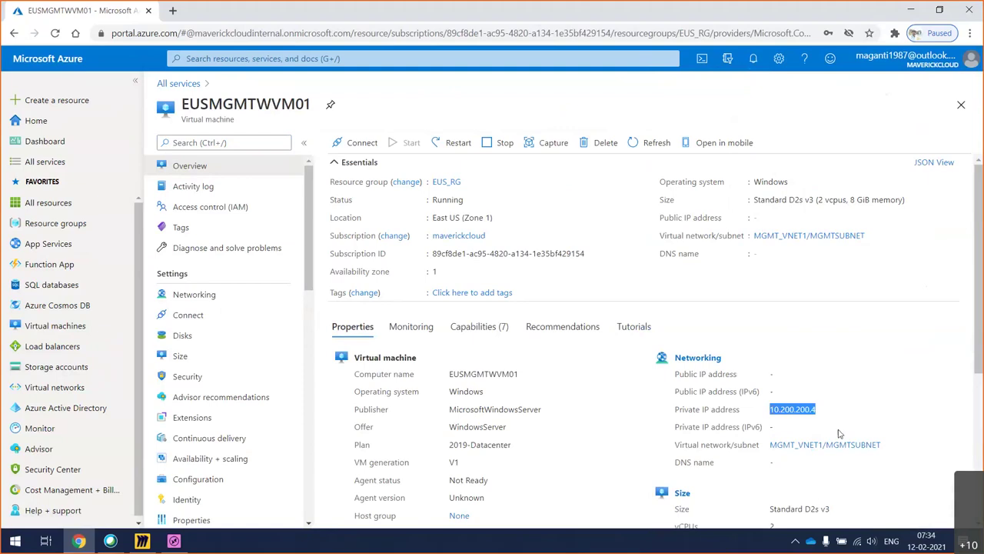
Step: In the jumpbox session, accept the network discovery prompt and launch Remote Desktop Connection
click(175, 541)
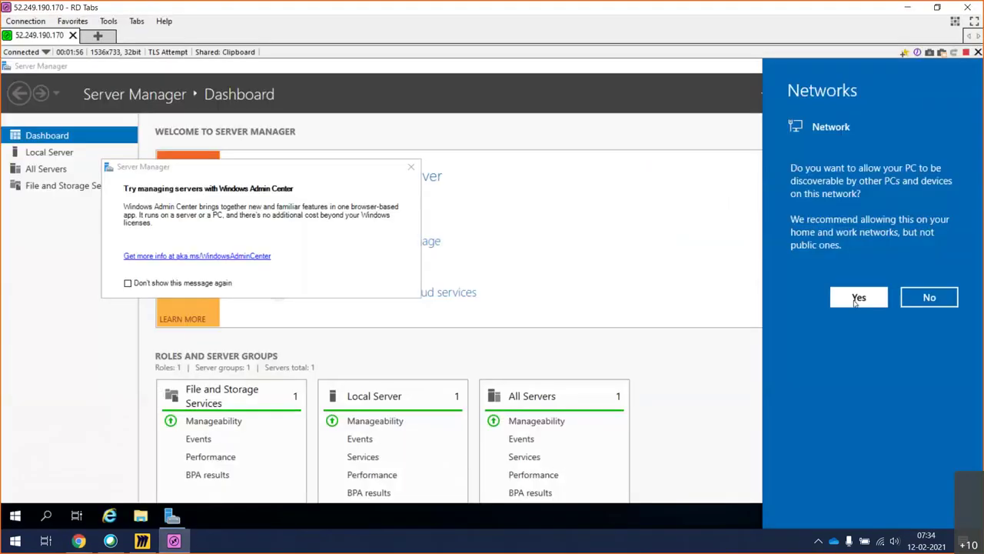
click(858, 296)
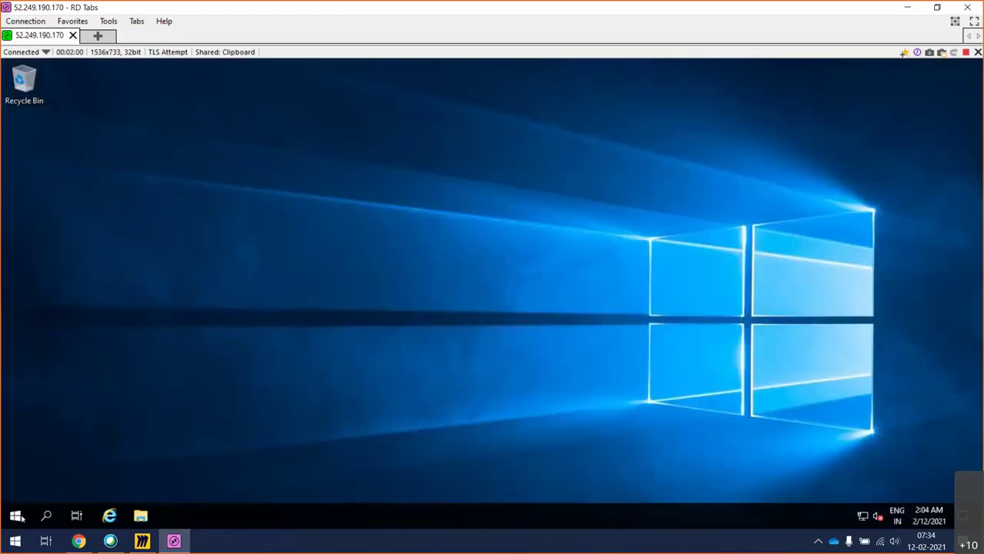
click(21, 518)
click(235, 339)
Step: Connect to 10.200.200.4 with the admin credentials, accepting the certificate warning
key(ctrl+v)
click(533, 278)
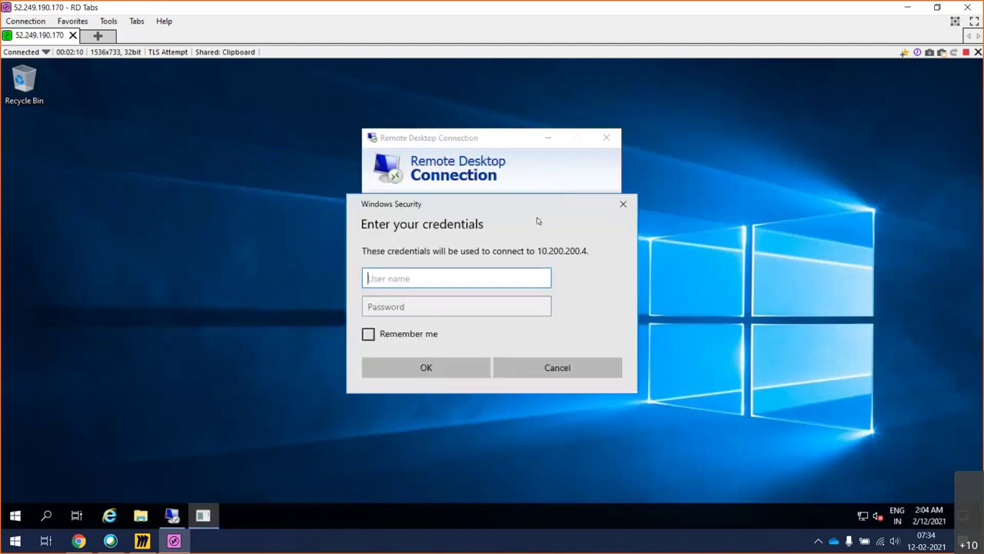
text(sri)
key(Tab)
text(********)
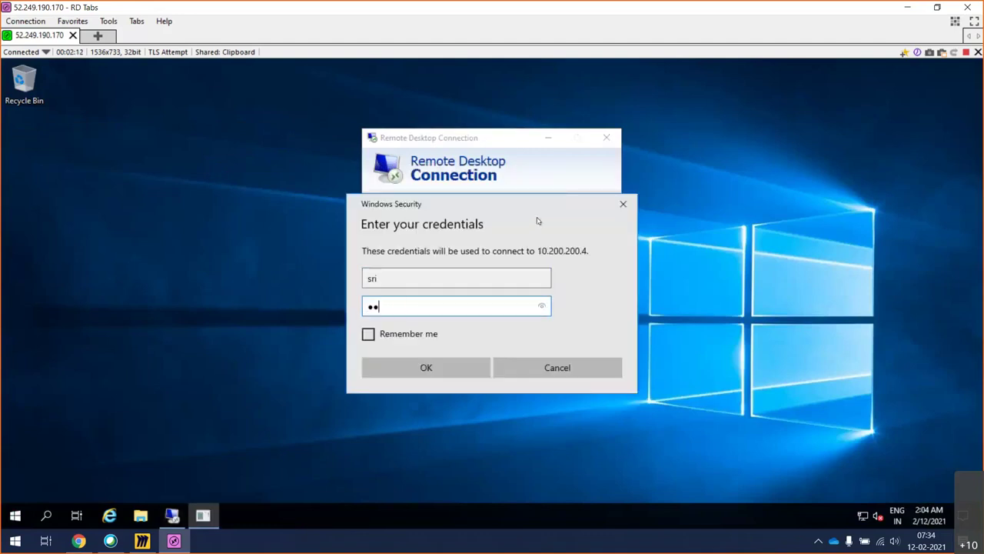
text(*****)
key(Return)
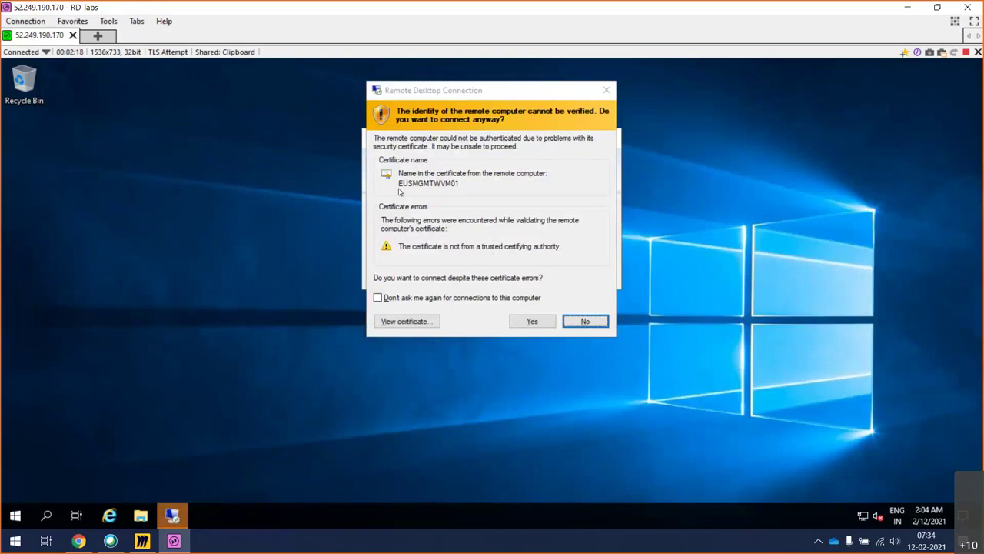
click(520, 324)
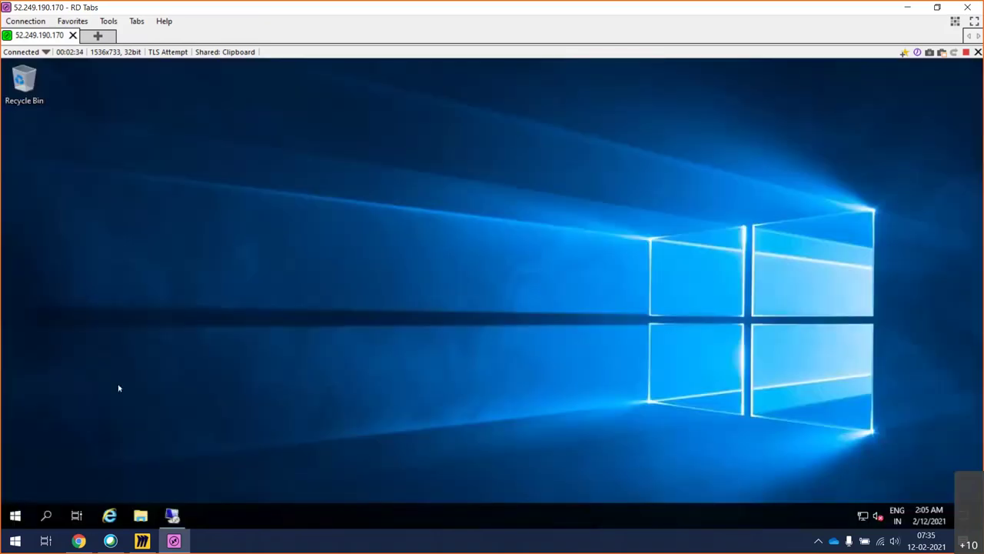
Step: In jumpbox PowerShell, ping 10.200.200.4 and stop it after it times out
click(26, 520)
click(325, 197)
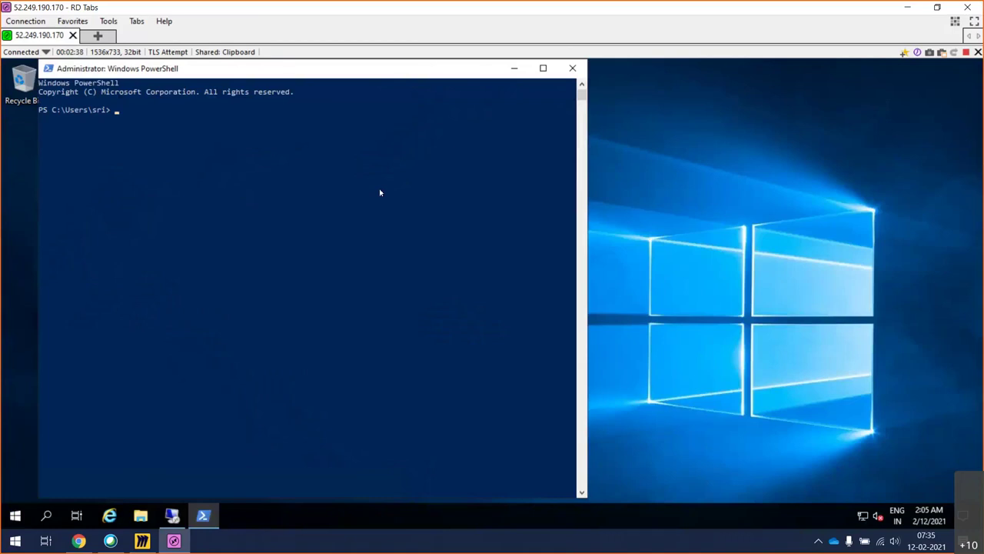
text(ping 10.200.200.4)
key(Return)
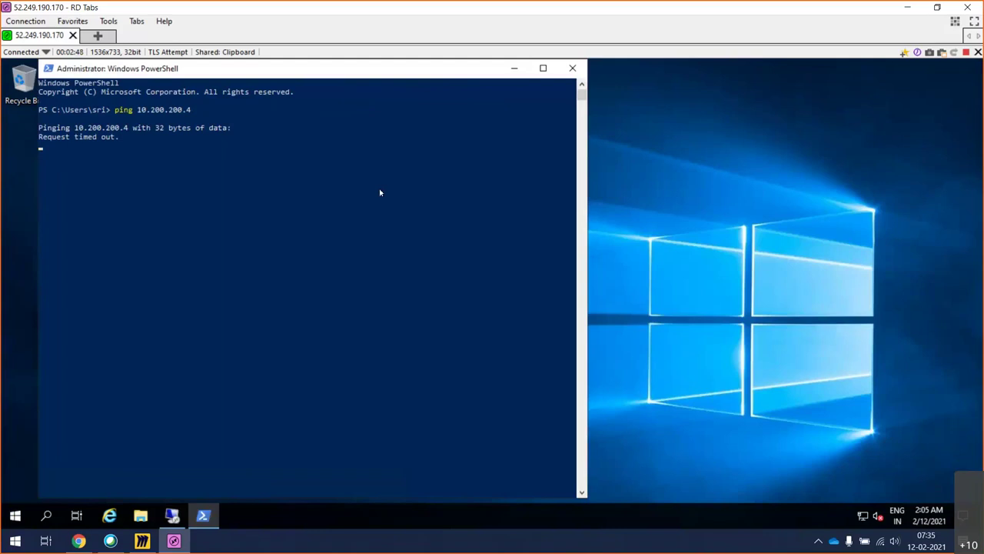
key(ctrl+c)
Step: Run ipconfig /all and highlight the jumpbox's IPv4 address 10.200.200.68
key(Up)
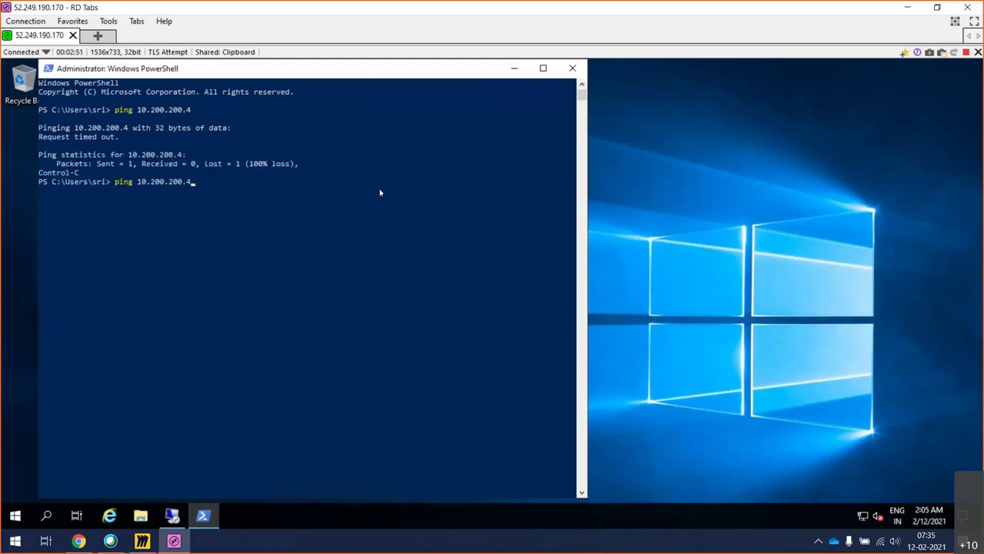
key(Escape)
text(ipconfig /all)
key(Return)
click(236, 355)
double_click(237, 355)
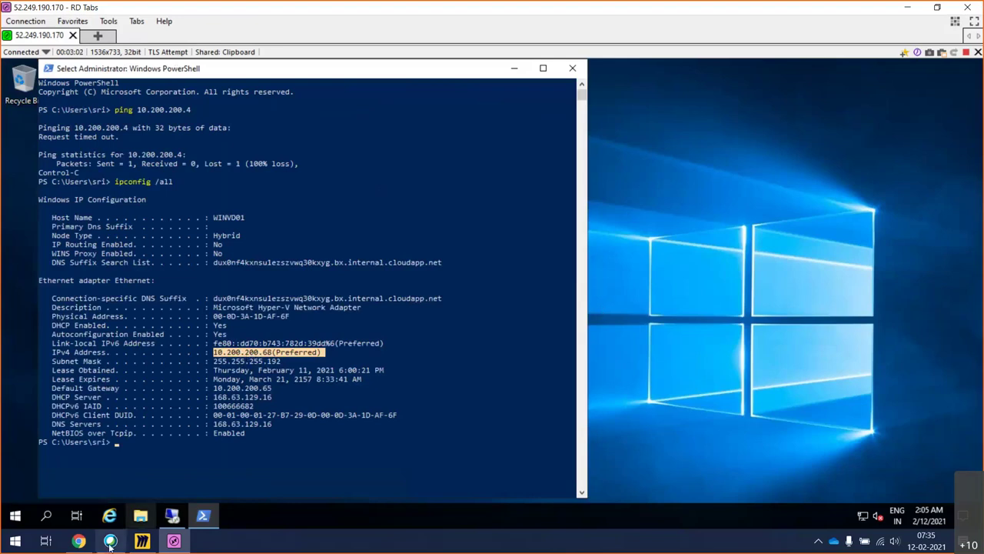
click(79, 541)
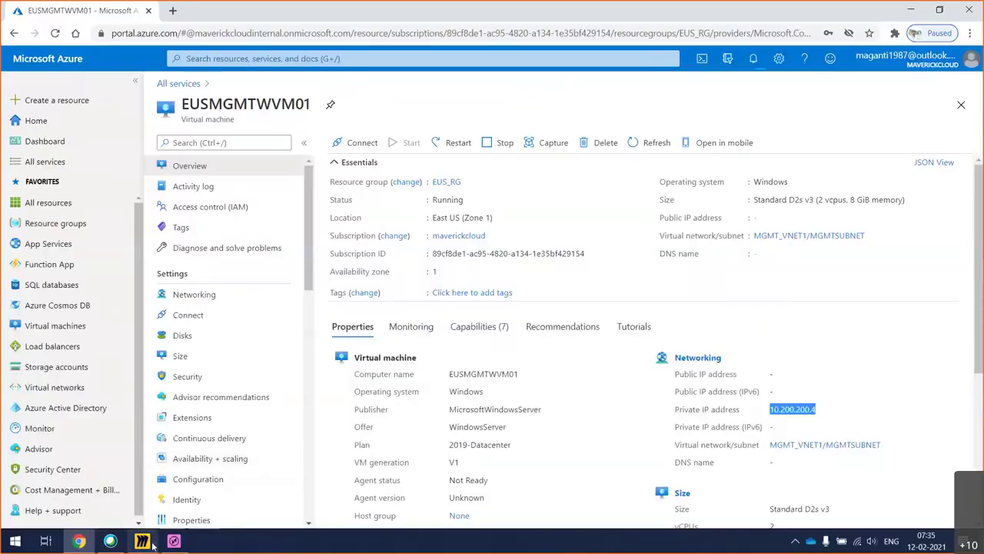
Step: Change the jumpbox label's last octet from 100 to 68 in the Miro diagram
click(141, 540)
click(499, 336)
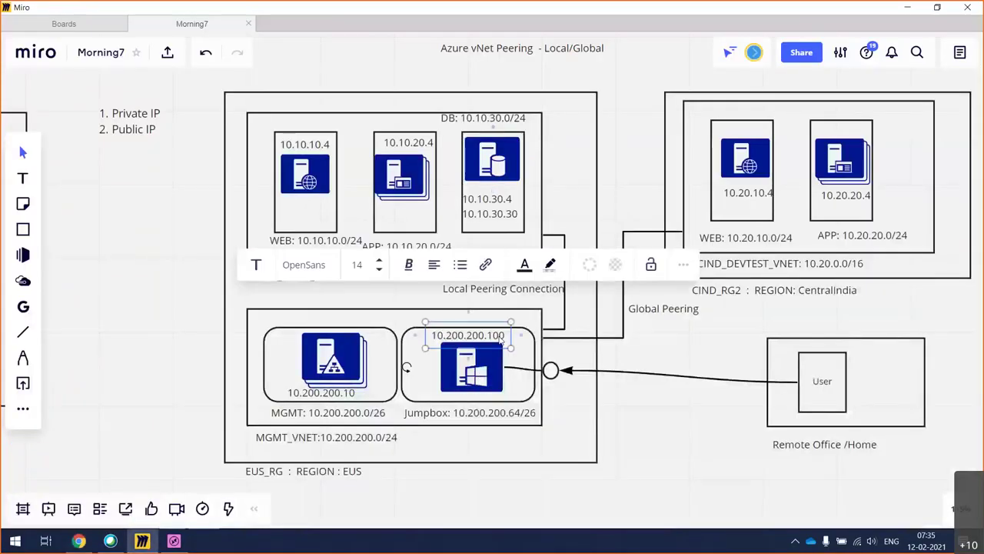
click(489, 336)
drag(487, 336, 517, 340)
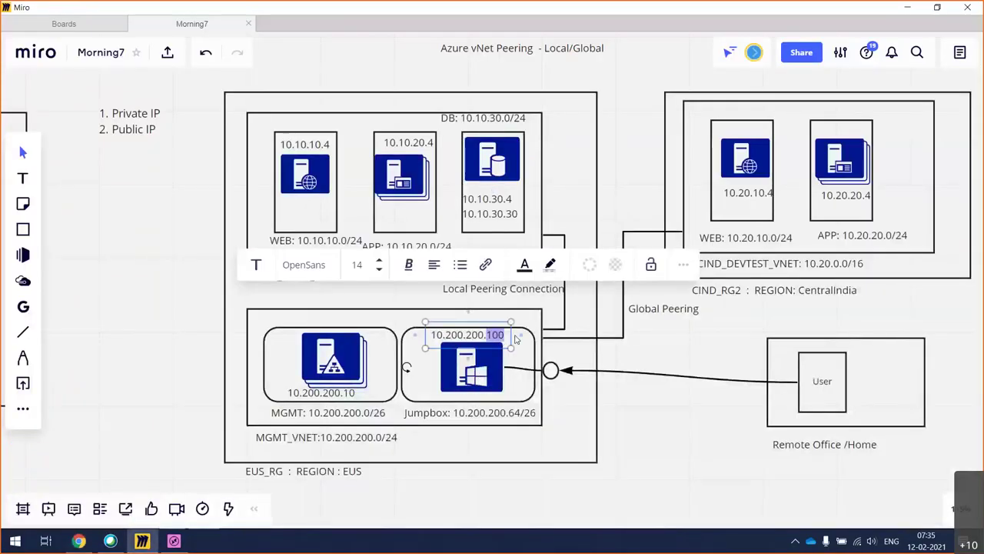
text(68)
click(550, 435)
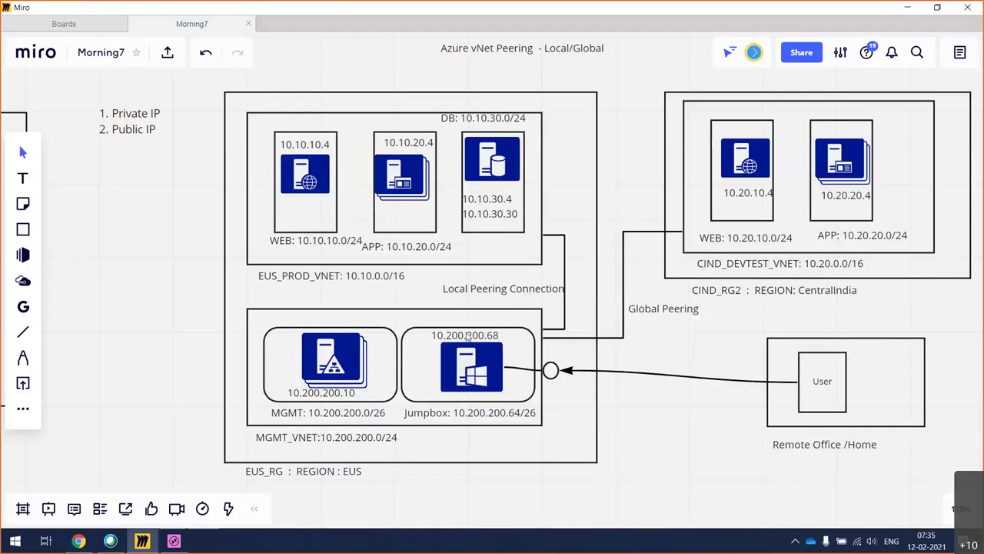
Step: Draw a connector from Jumpbox to the MGMT server, then undo it
click(495, 337)
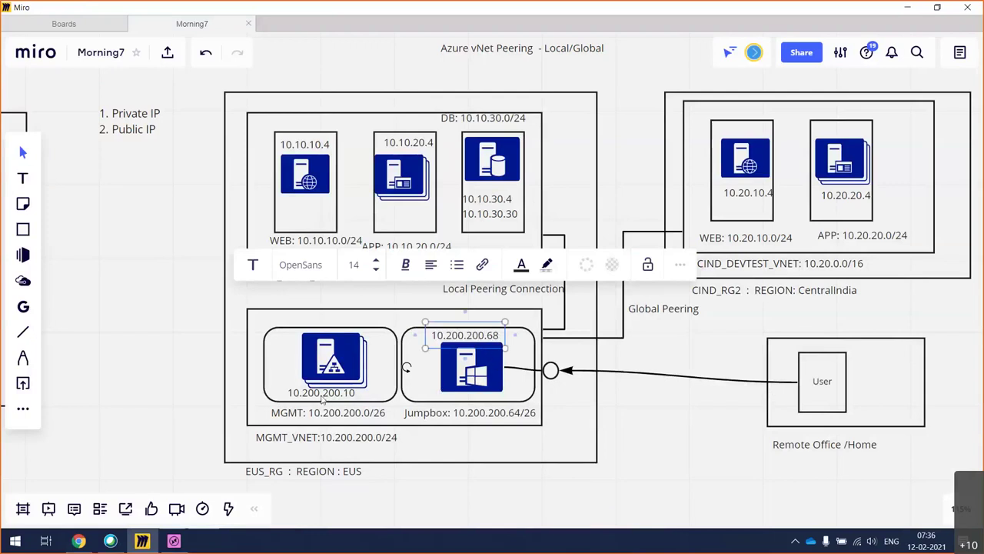
click(38, 407)
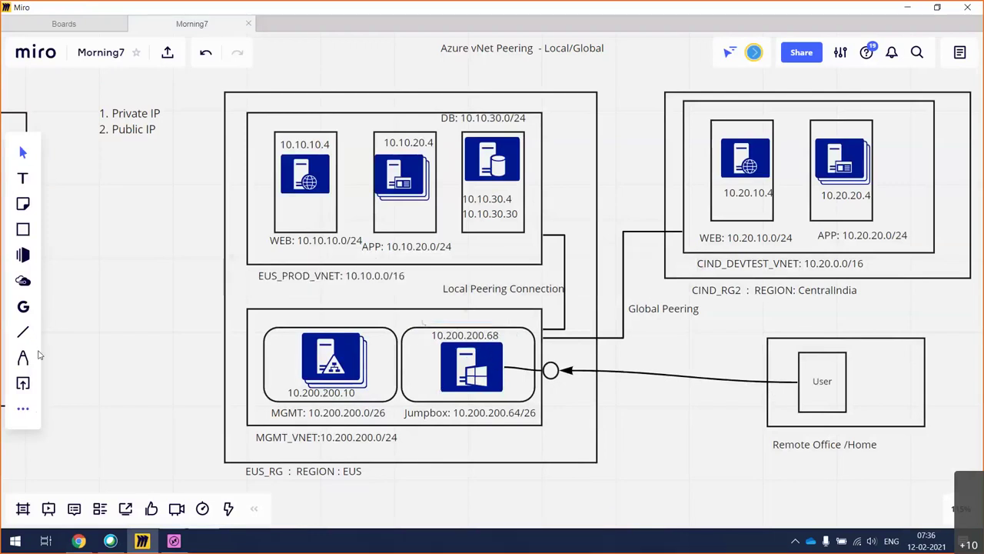
click(23, 329)
drag(487, 364, 368, 372)
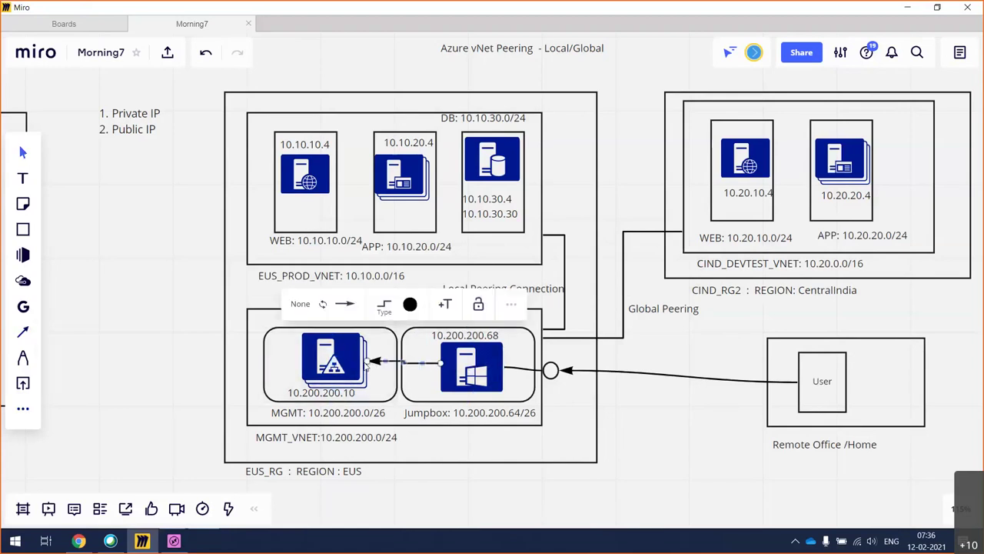
key(ctrl+z)
key(alt+Tab)
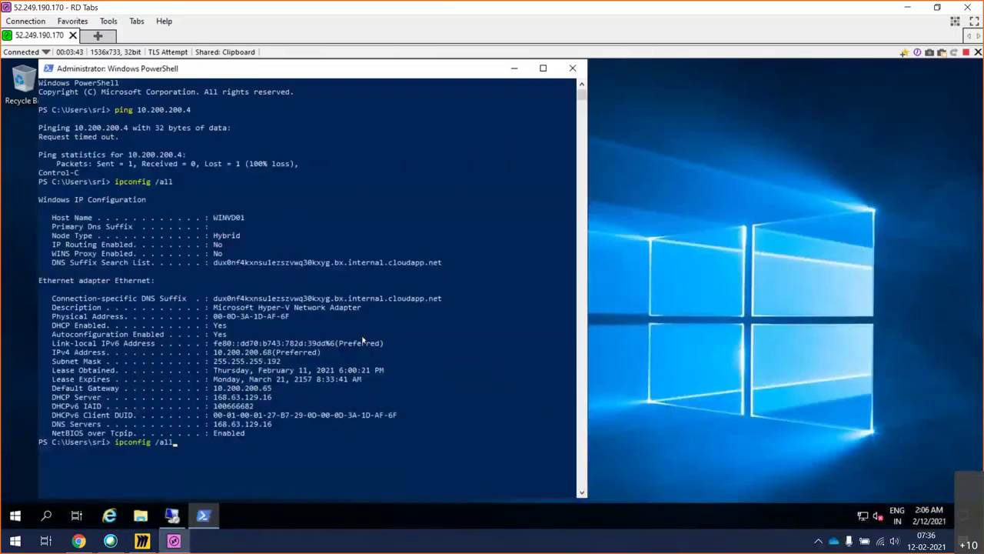
Step: Rerun the jumpbox ping, then on 10.200.200.4 close Server Manager and open Windows Defender Firewall
key(Up)
key(Return)
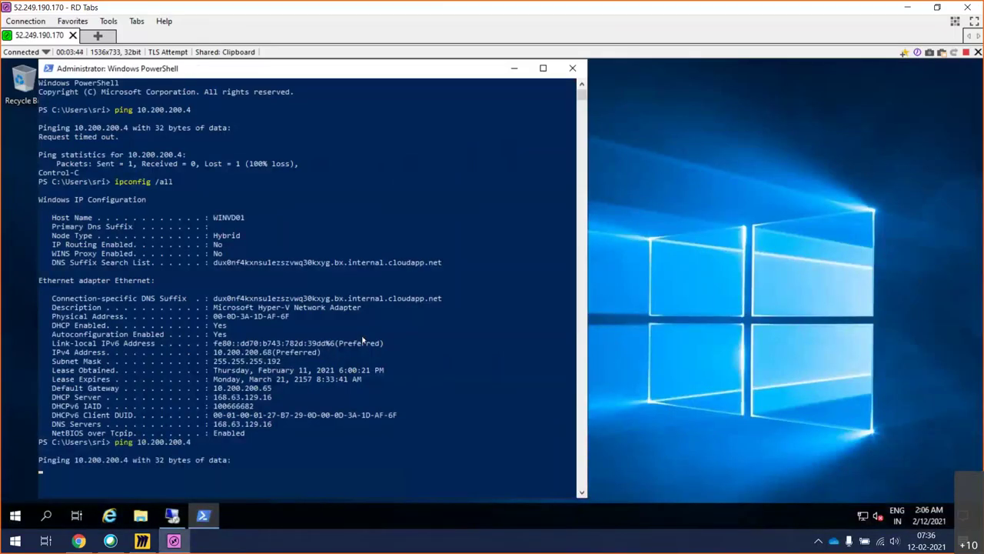
click(171, 517)
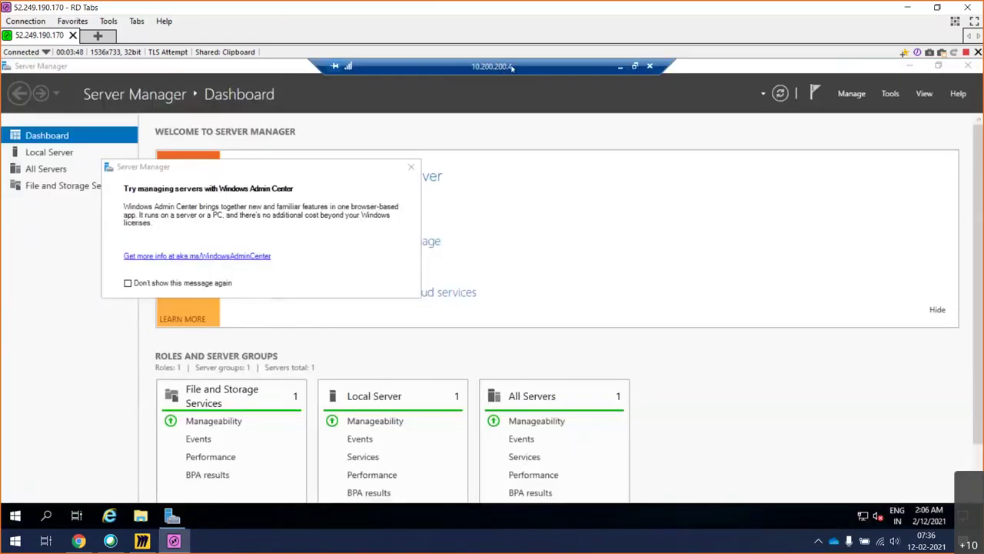
click(967, 66)
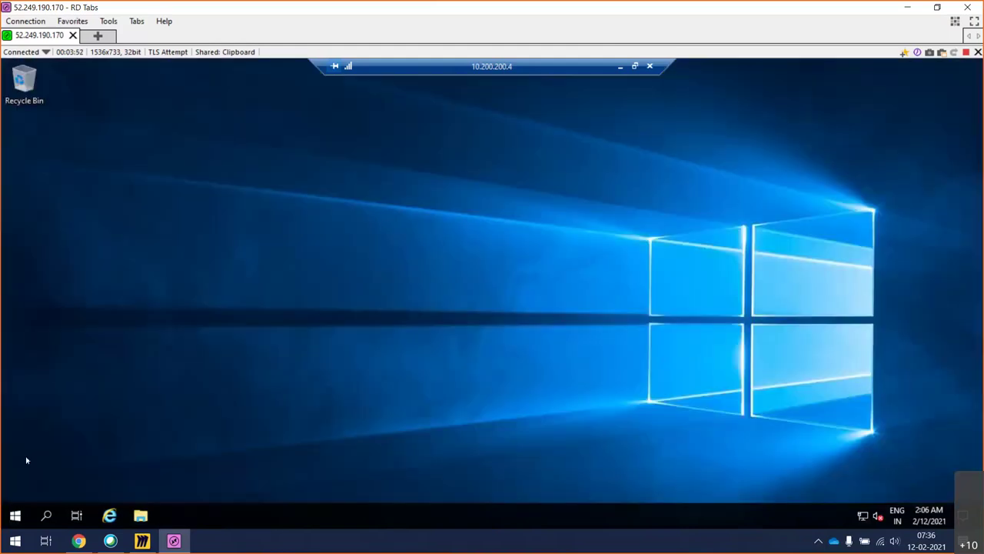
click(15, 515)
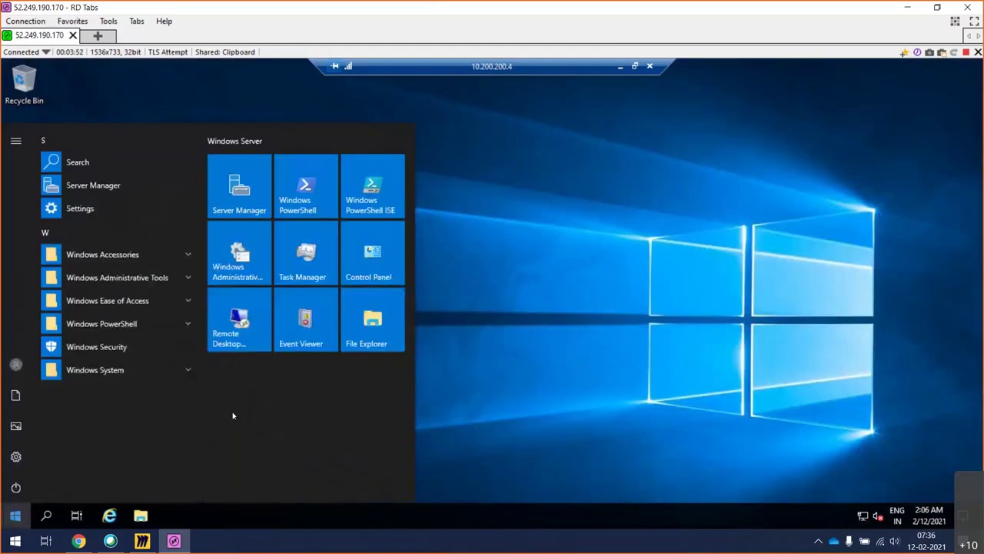
click(265, 324)
text(fire)
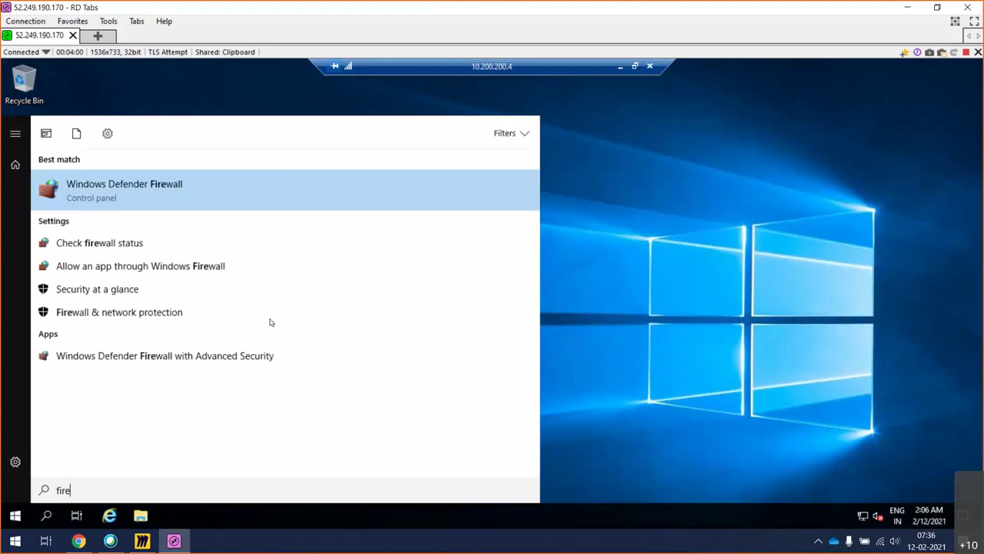
click(144, 357)
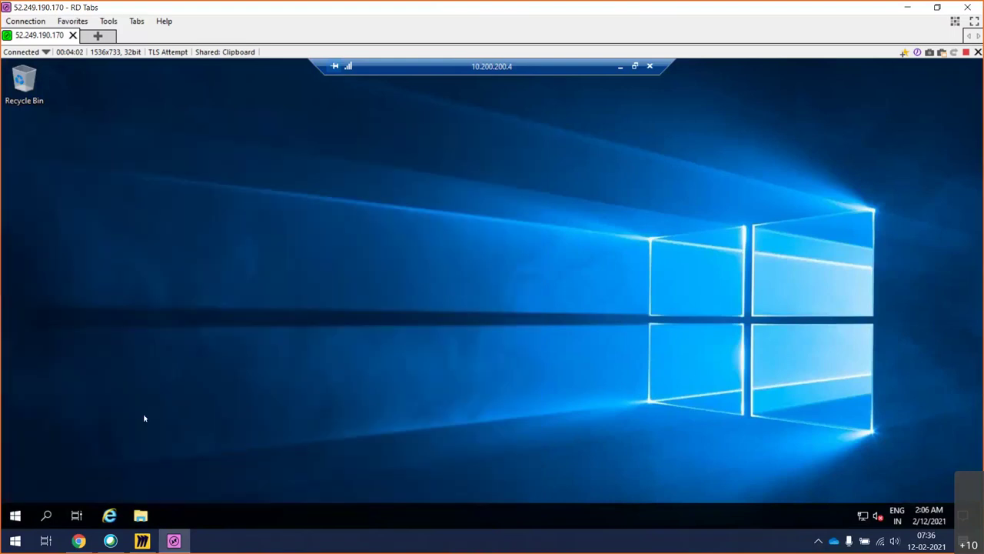
Step: In an administrator PowerShell on 10.200.200.4, run ping 10.200.200.68 -t
click(15, 515)
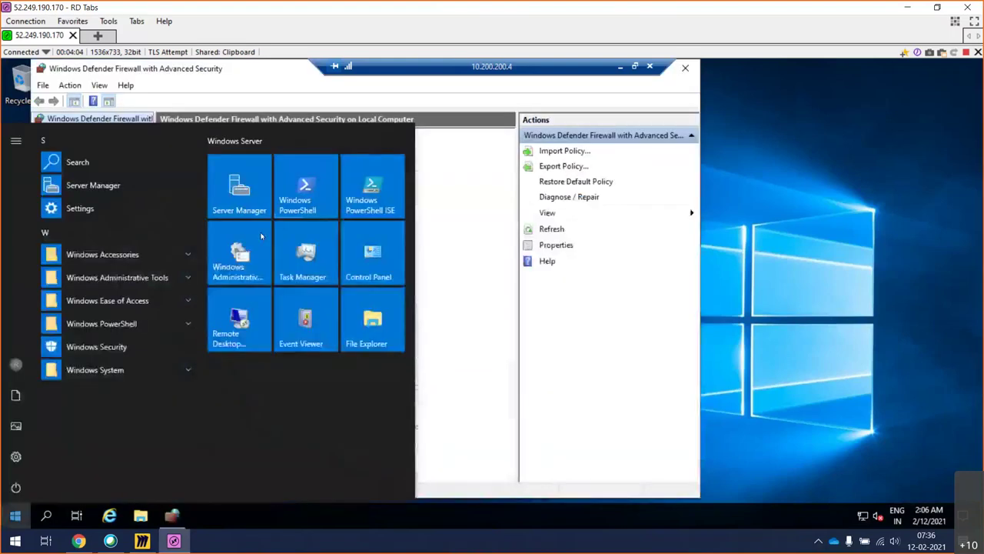
click(299, 195)
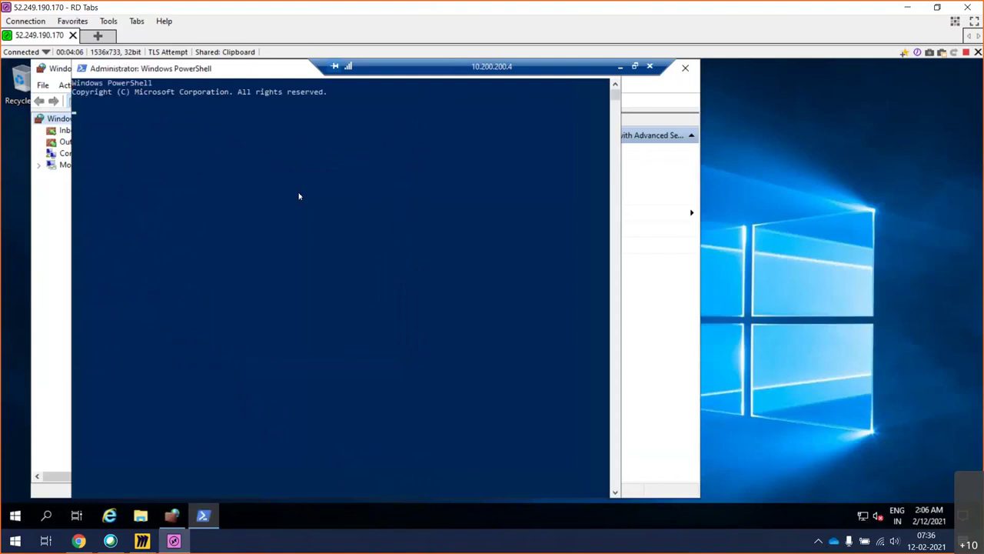
text(ping 10.200.200.68 -t)
key(Return)
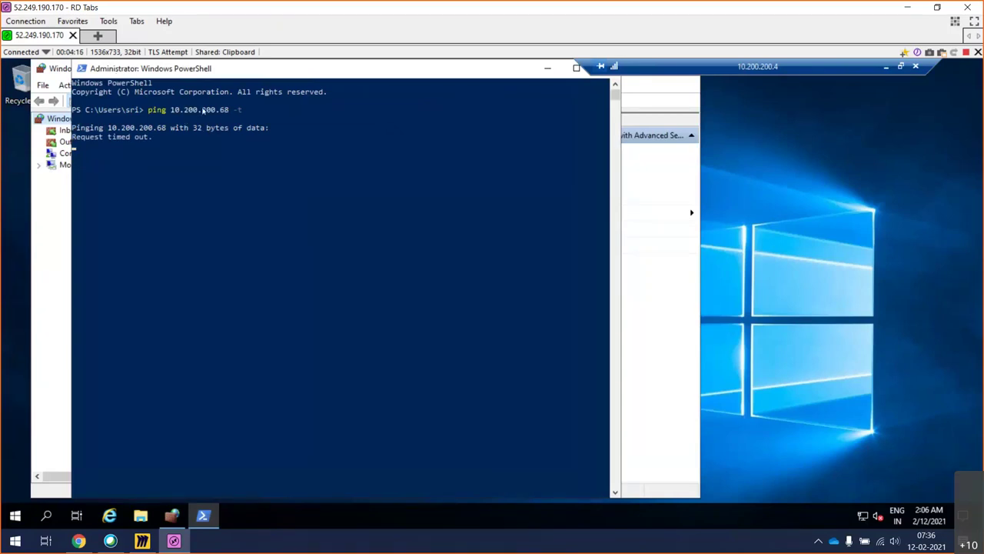
Step: Set the Domain, Private and Public firewall states to Off, then close the console
click(548, 68)
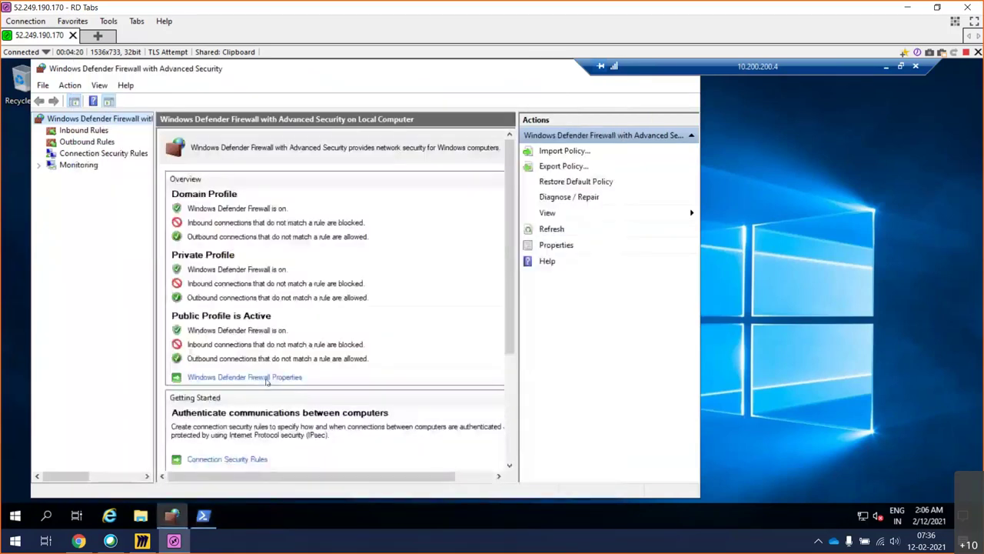
click(246, 377)
click(393, 212)
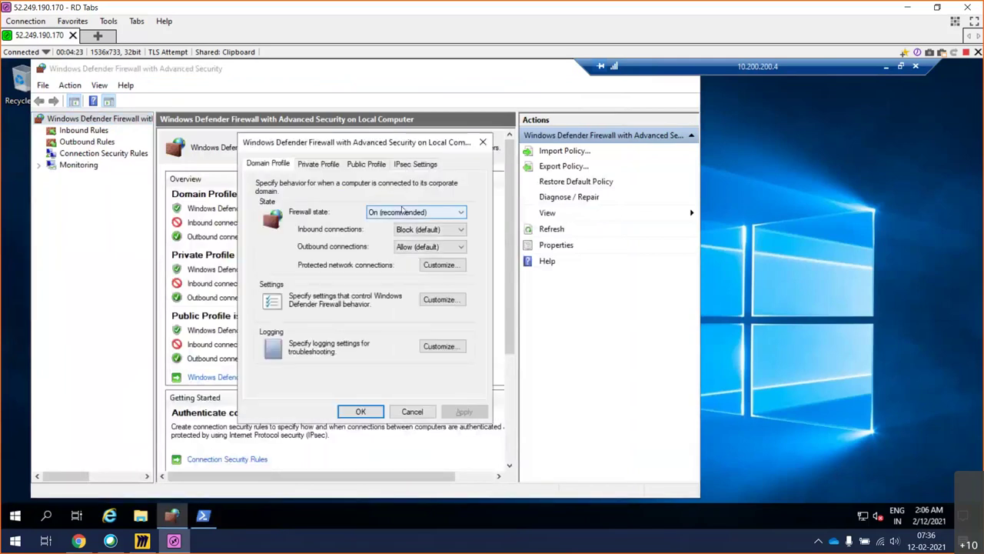
click(372, 231)
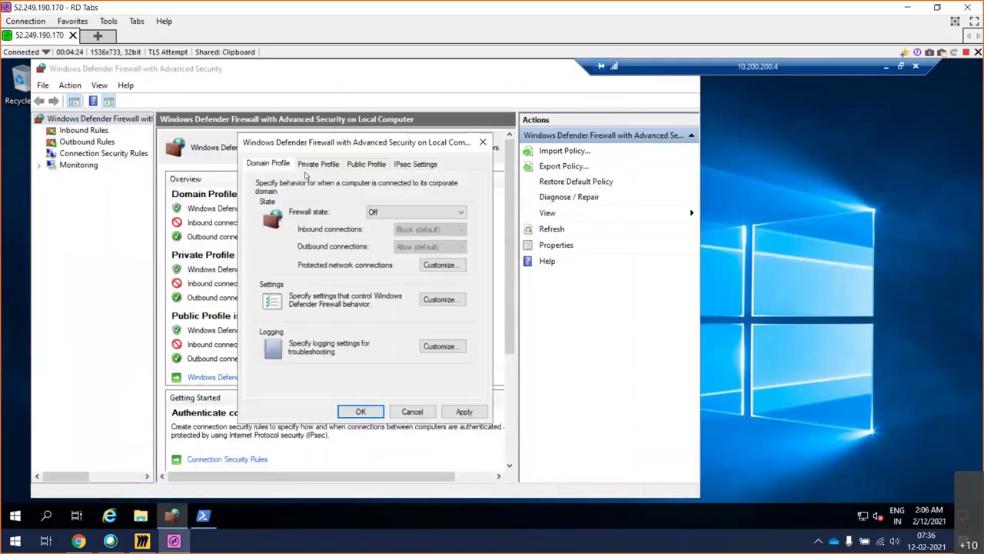
click(318, 165)
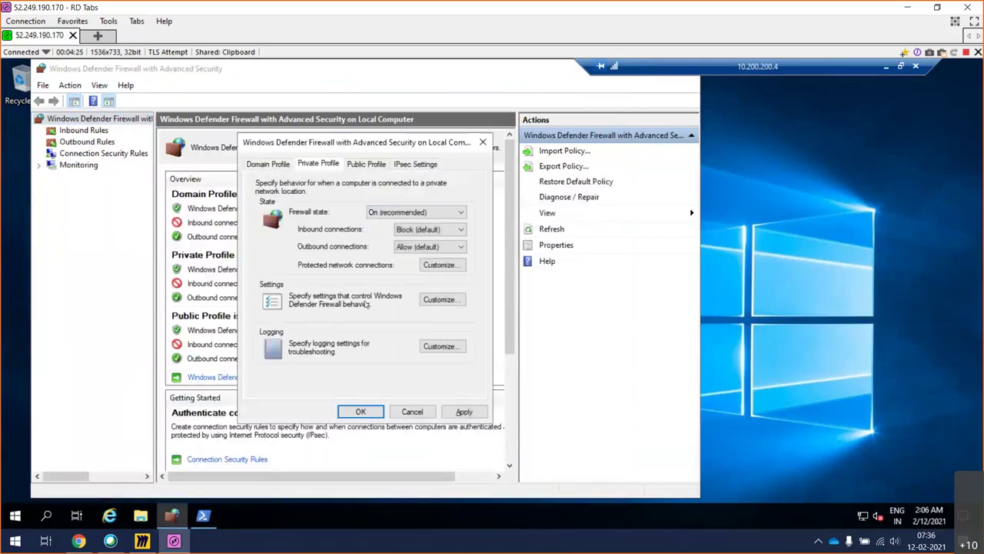
click(380, 212)
click(375, 232)
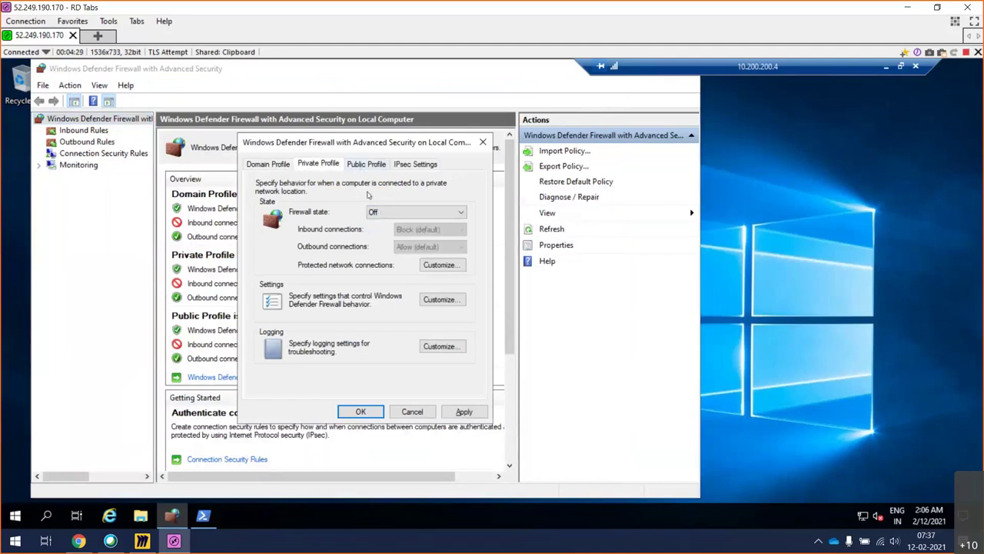
click(366, 164)
click(384, 213)
click(380, 369)
click(360, 412)
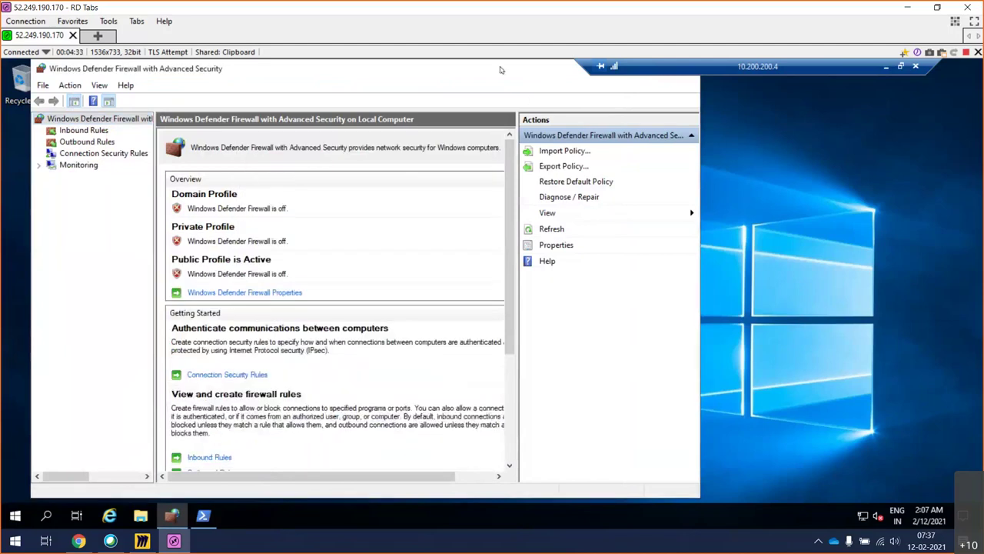
double_click(500, 70)
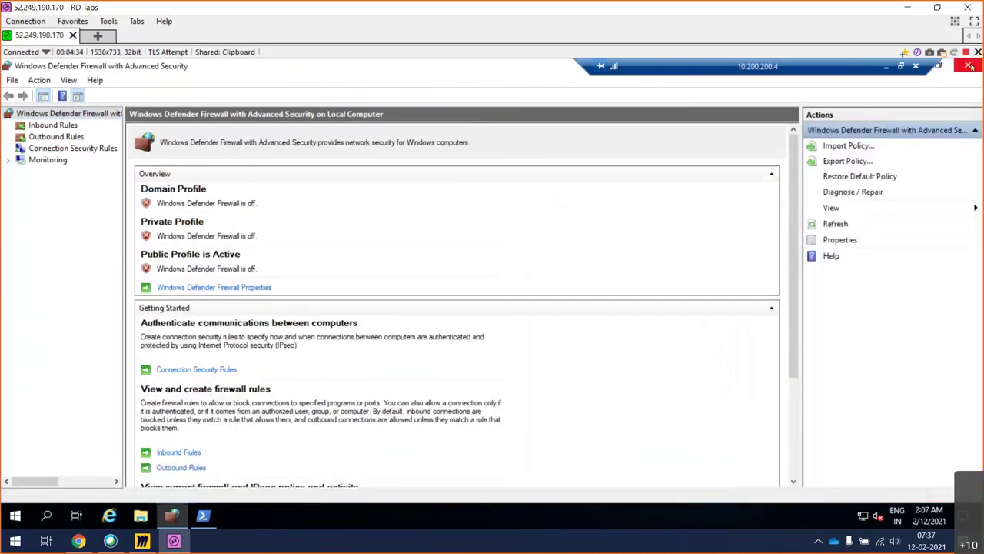
click(971, 64)
Step: Rerun the jumpbox ping to 10.200.200.4, then minimize the nested session and PowerShell
click(261, 378)
key(Up)
key(Return)
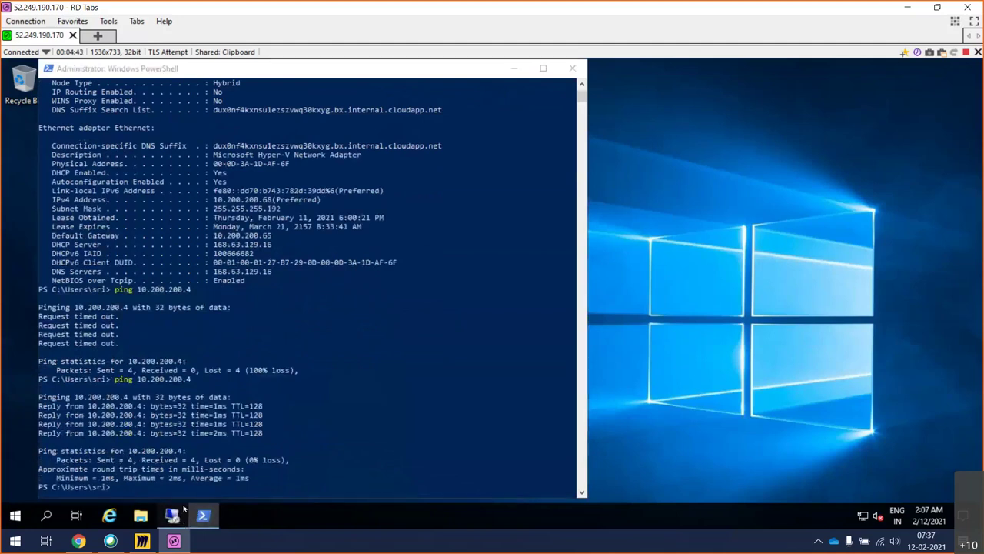
click(171, 516)
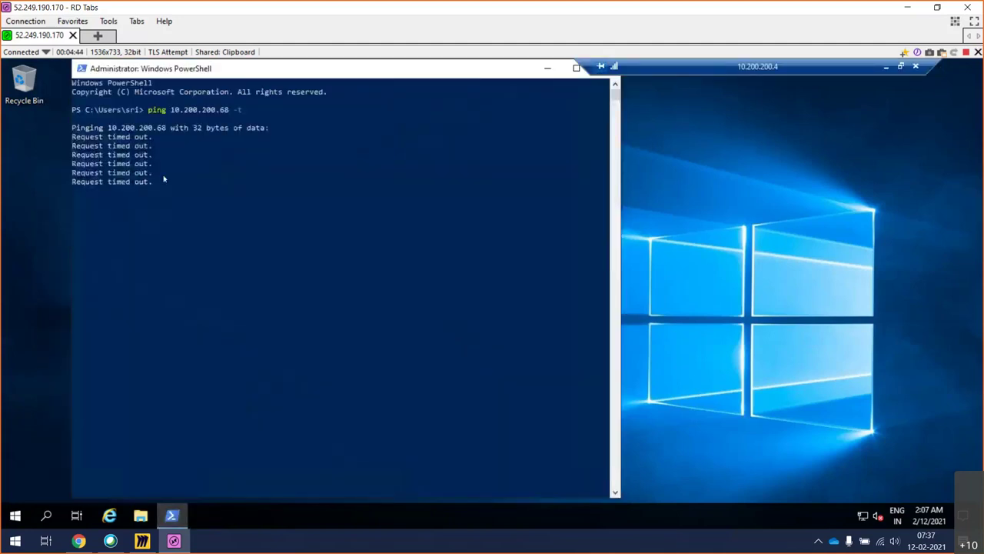
click(885, 68)
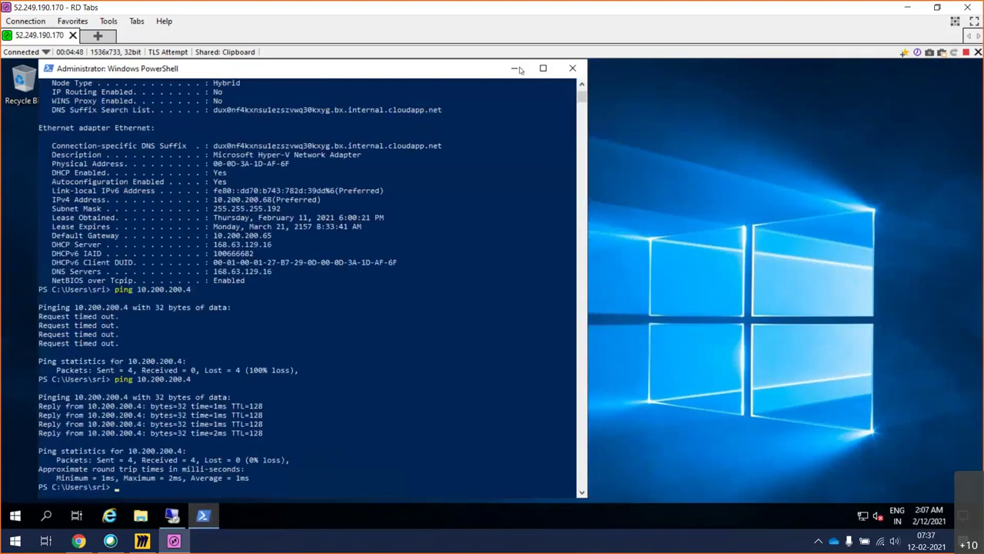
click(523, 69)
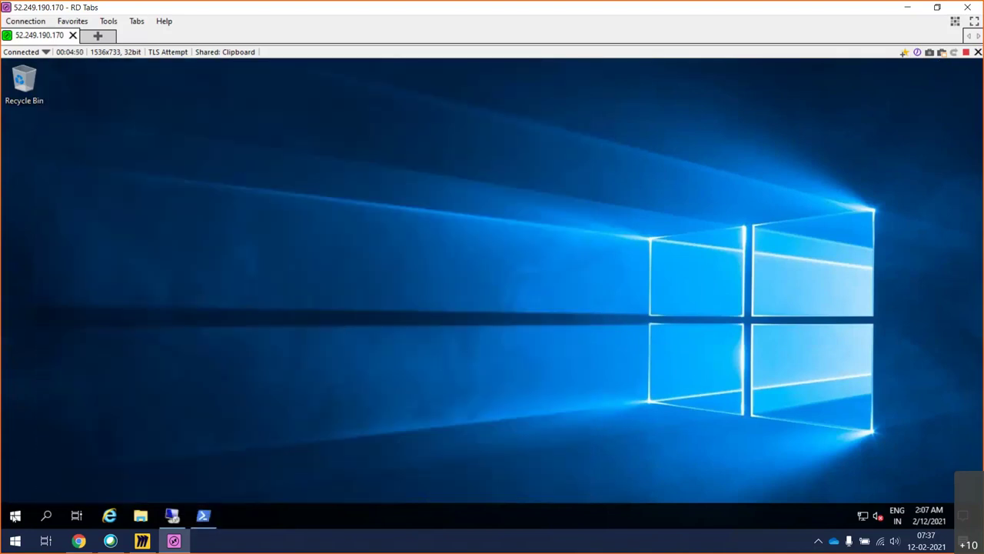
Step: Turn the jumpbox's Windows Defender Firewall off for Domain, Private and Public profiles
click(15, 515)
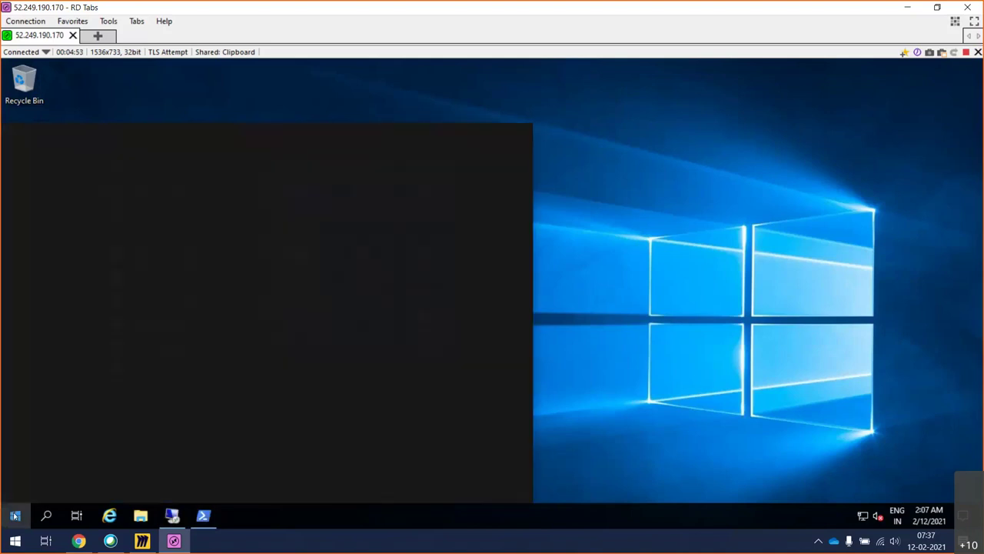
text(fire)
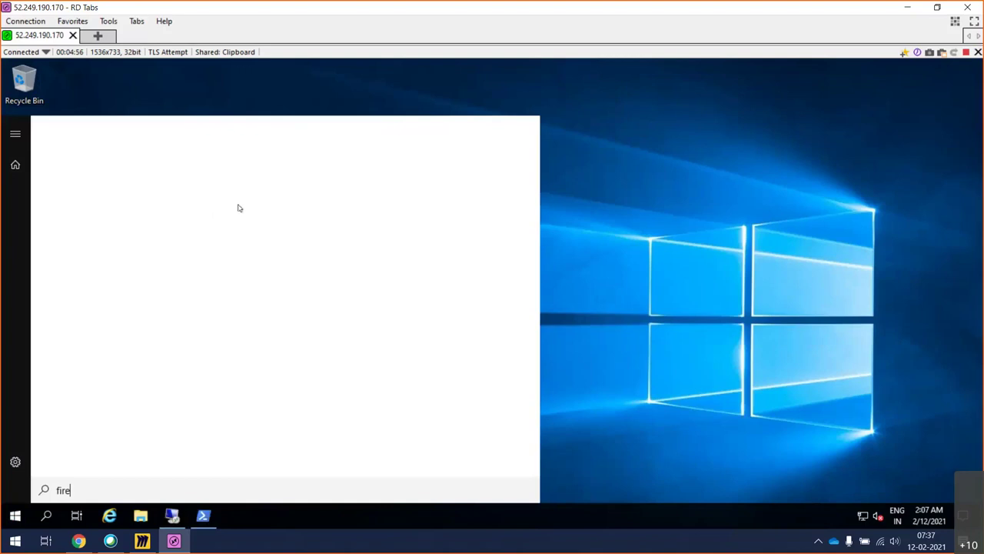
click(112, 358)
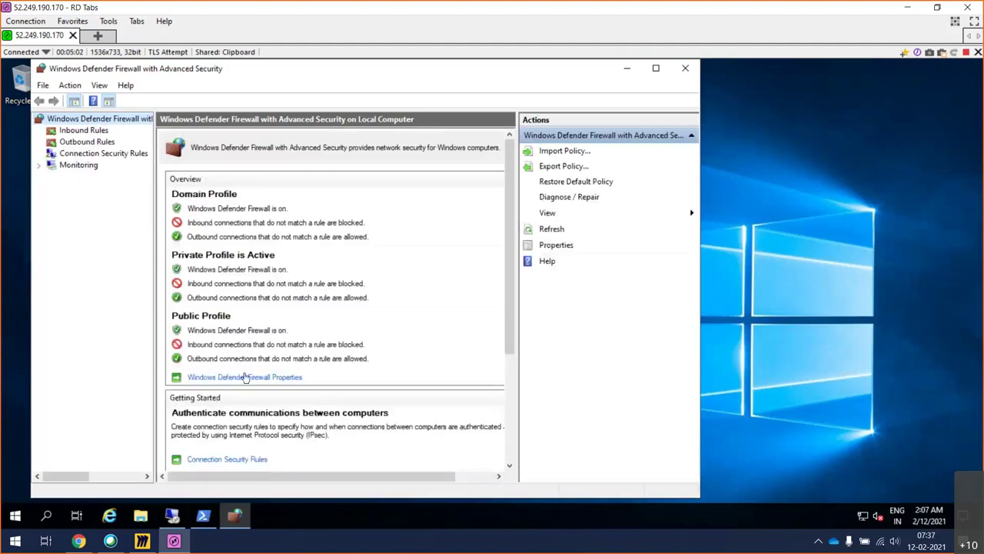
click(246, 377)
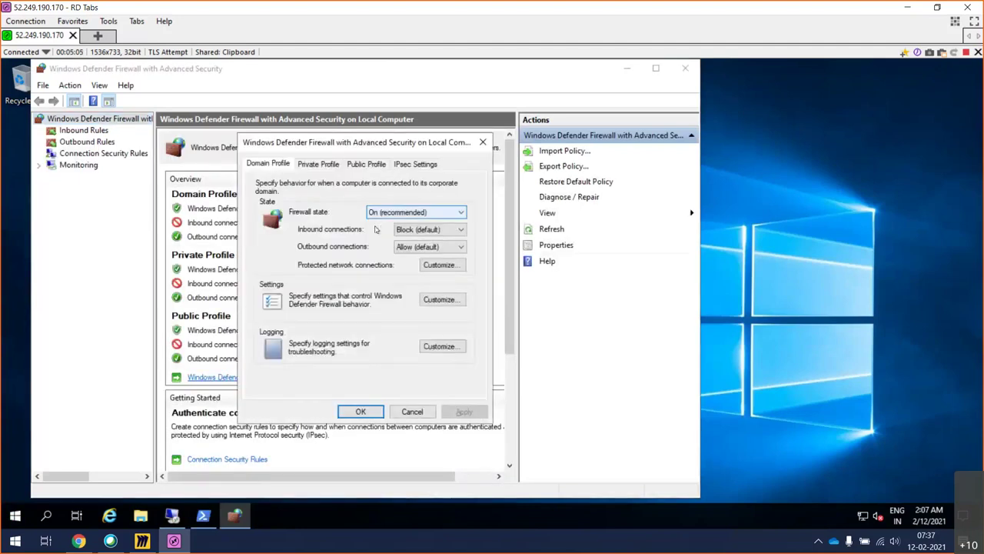
click(415, 212)
click(385, 235)
click(318, 164)
click(415, 212)
click(385, 235)
click(366, 164)
click(415, 212)
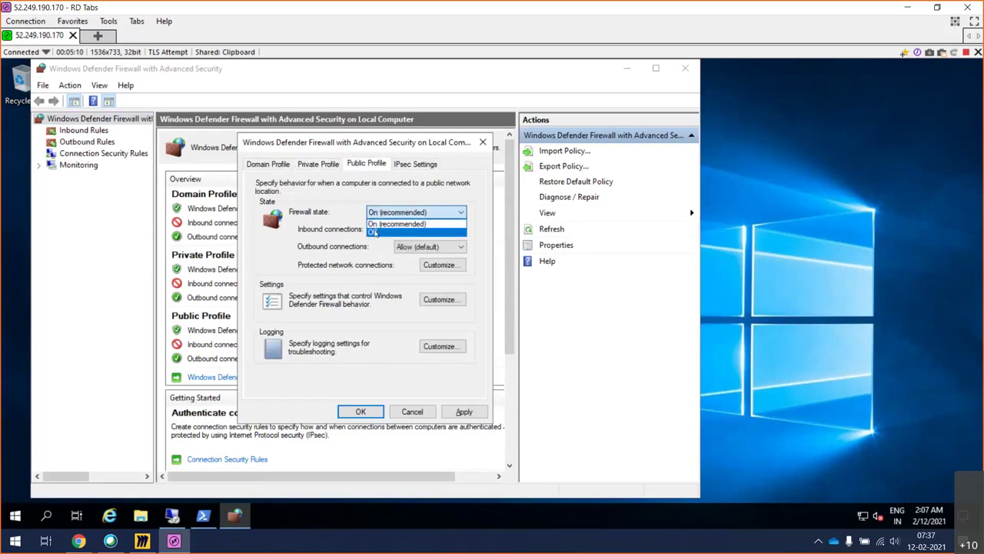
click(374, 233)
click(481, 415)
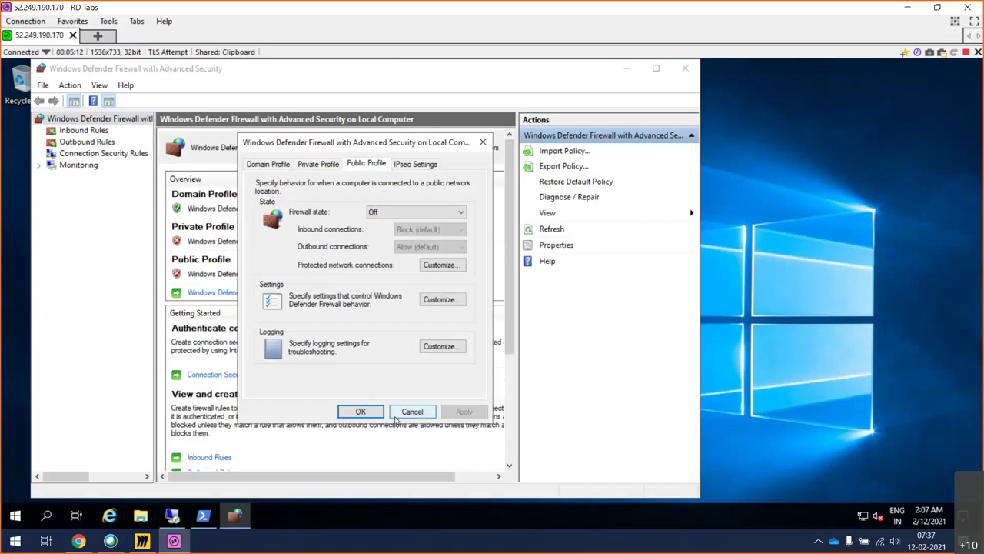
click(361, 411)
click(684, 70)
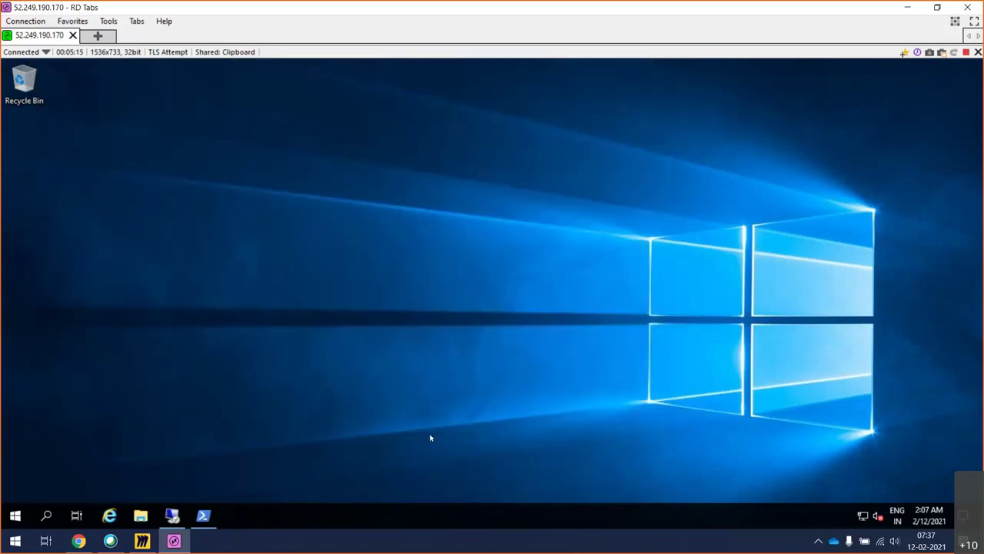
Step: Stop the continuous ping to 10.200.200.68 on 10.200.200.4 and minimize both remote sessions
click(203, 515)
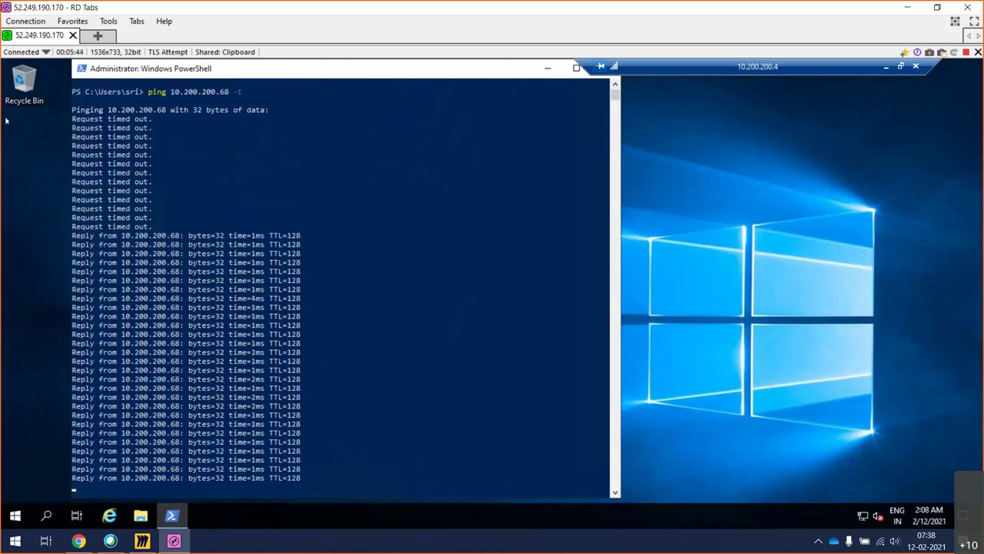
click(886, 67)
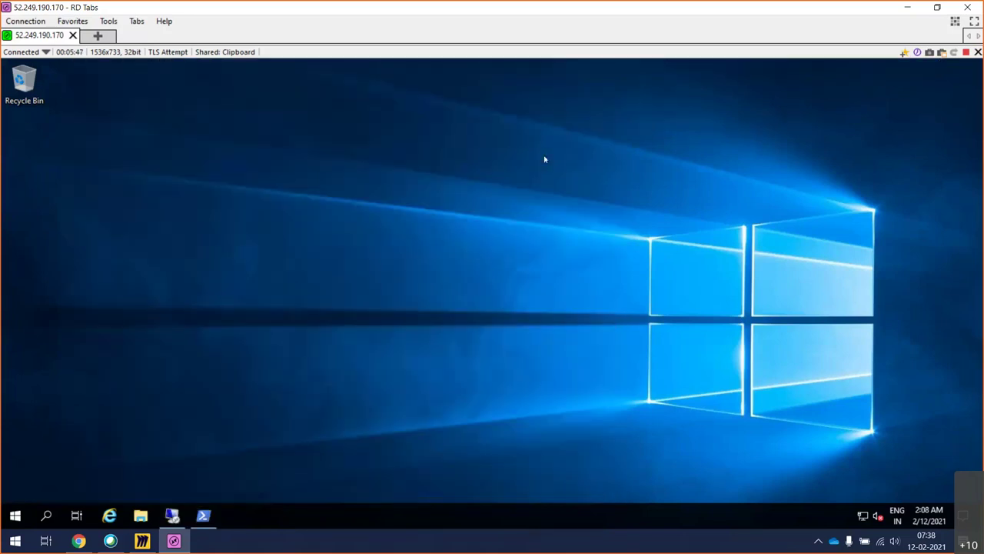
click(204, 516)
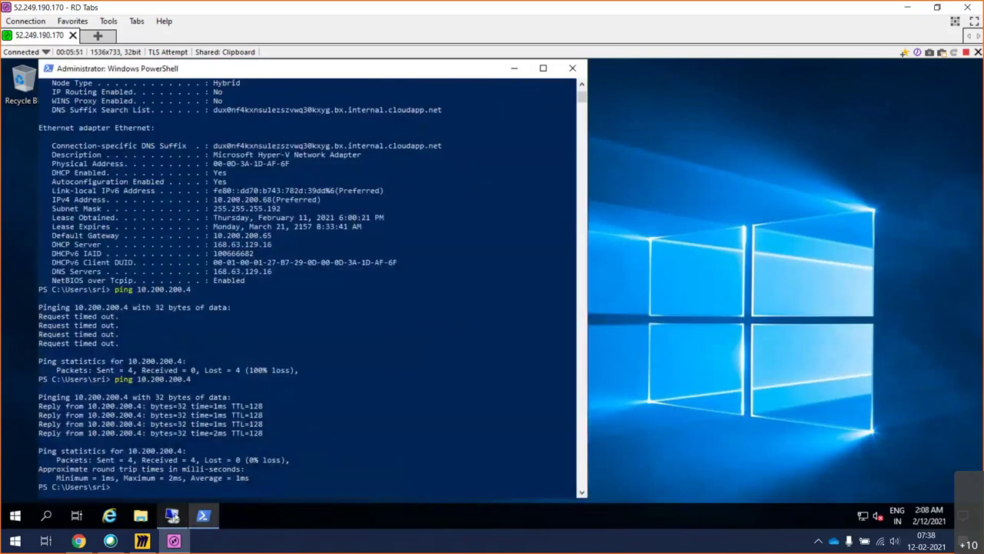
click(171, 516)
click(361, 398)
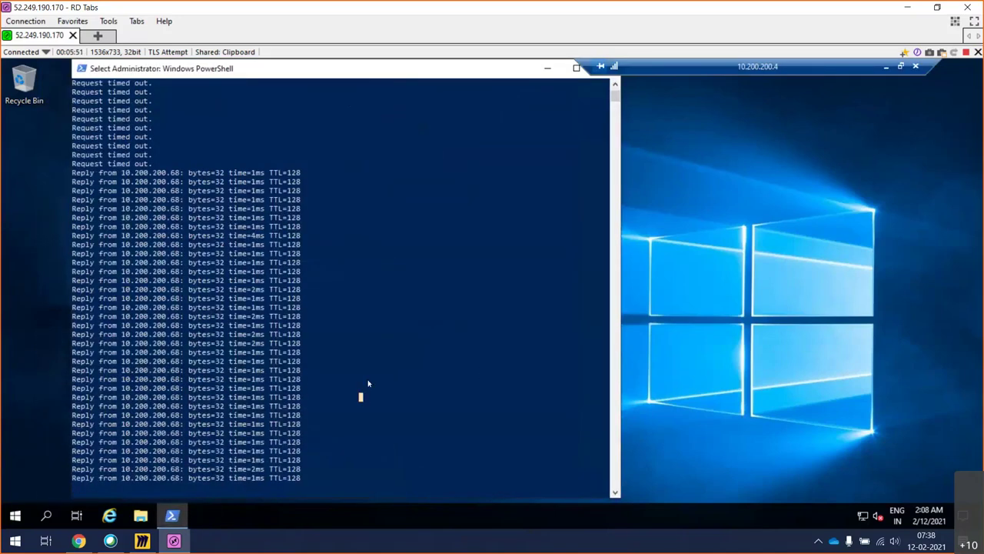
key(ctrl+c)
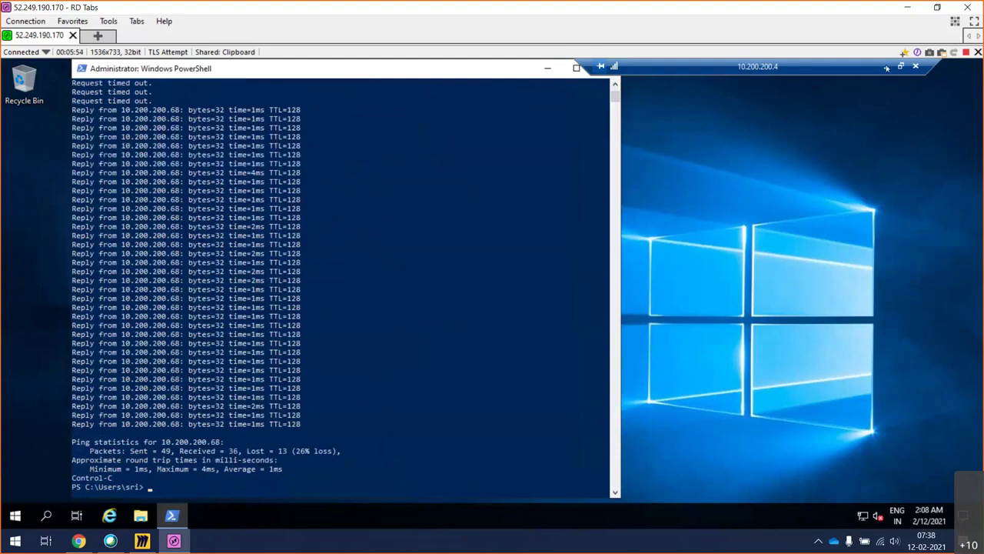
click(887, 68)
click(907, 7)
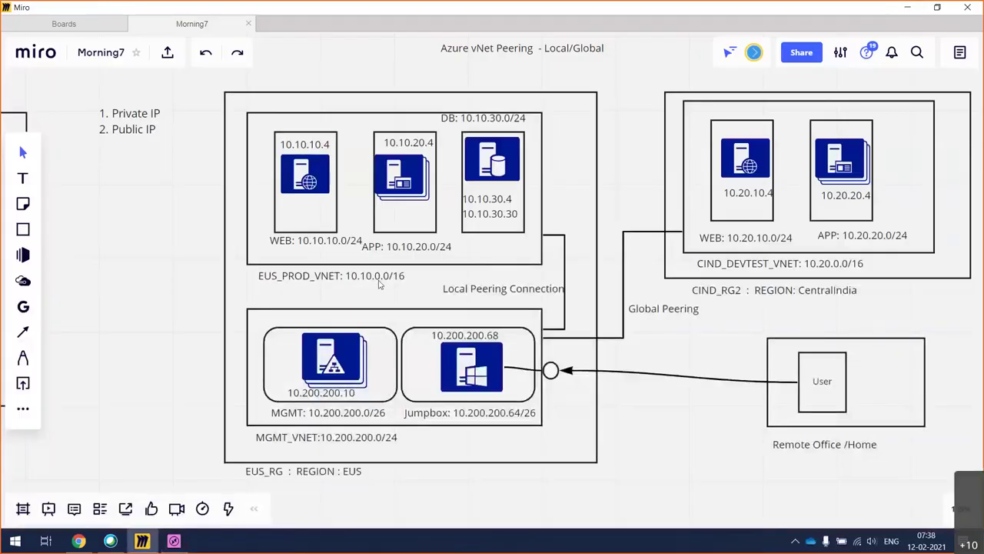
Step: Find PRODDB01's private IP 10.10.30.4 among Azure's virtual machines, then go back to the jumpbox session
click(469, 179)
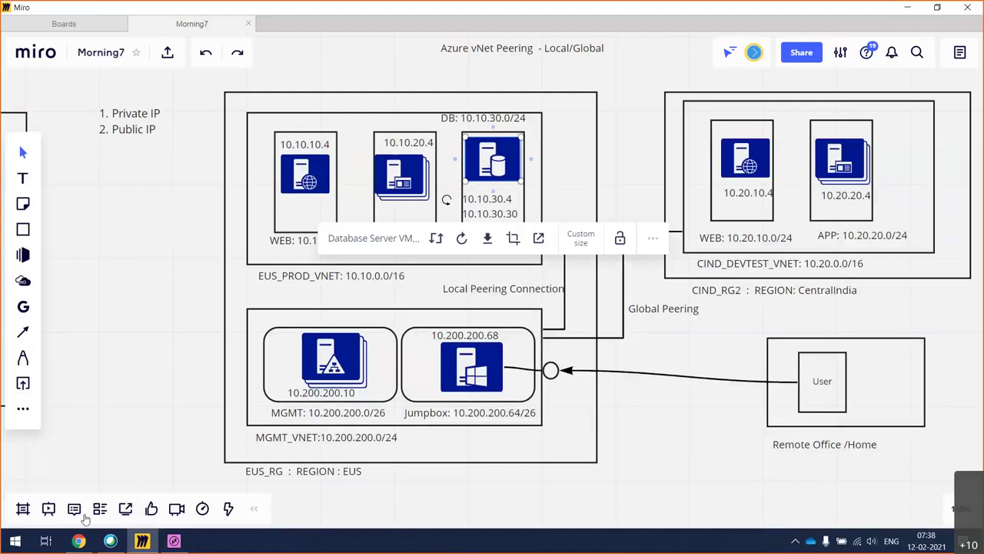
click(79, 542)
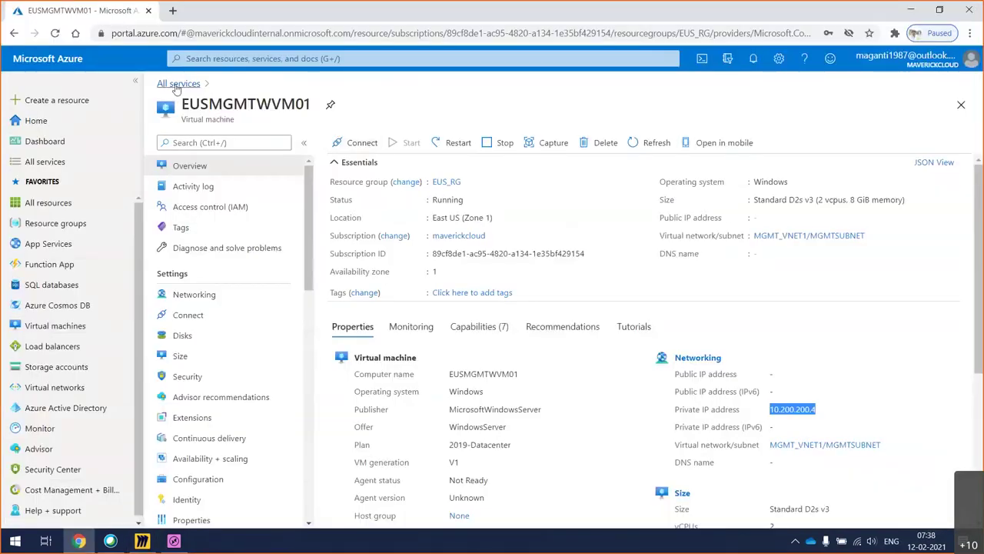
click(47, 334)
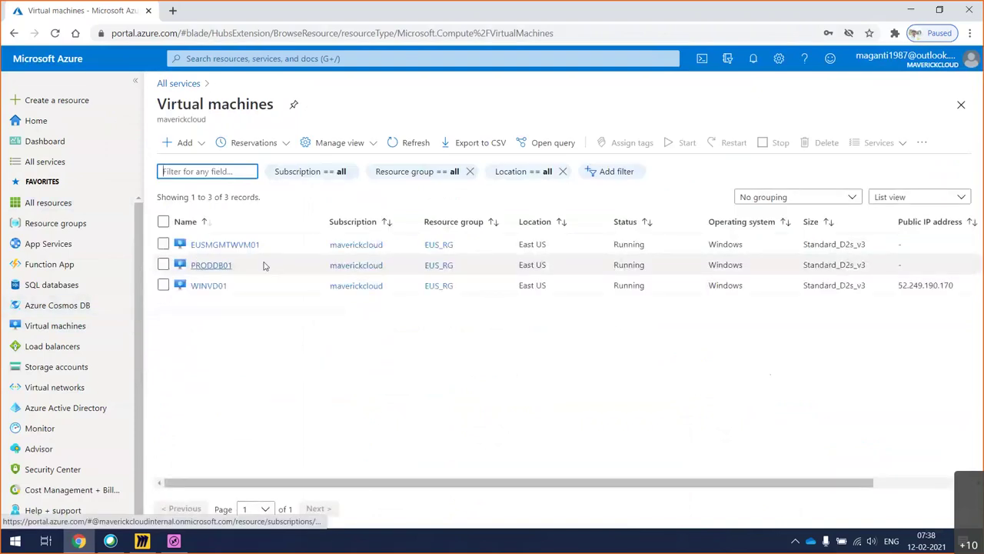
drag(716, 483, 387, 424)
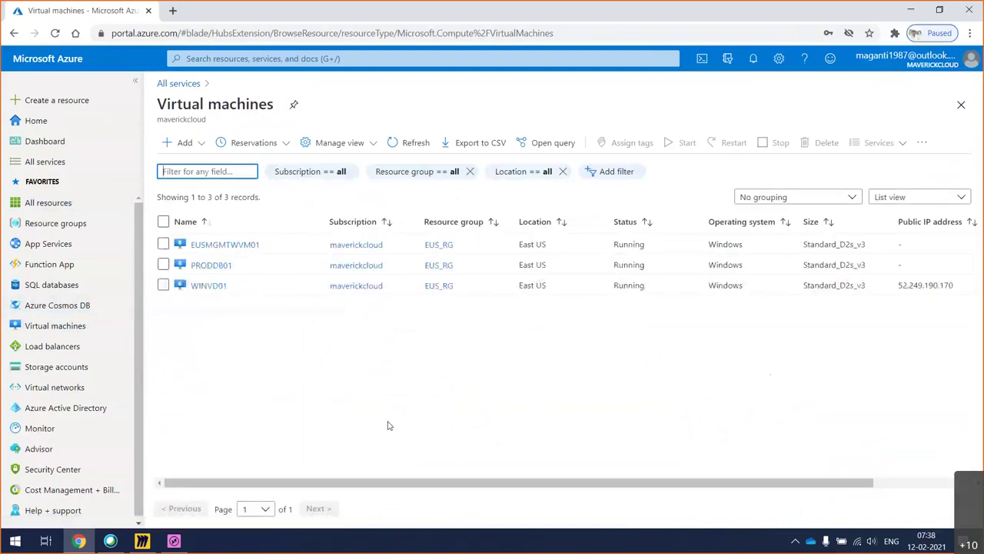
click(206, 266)
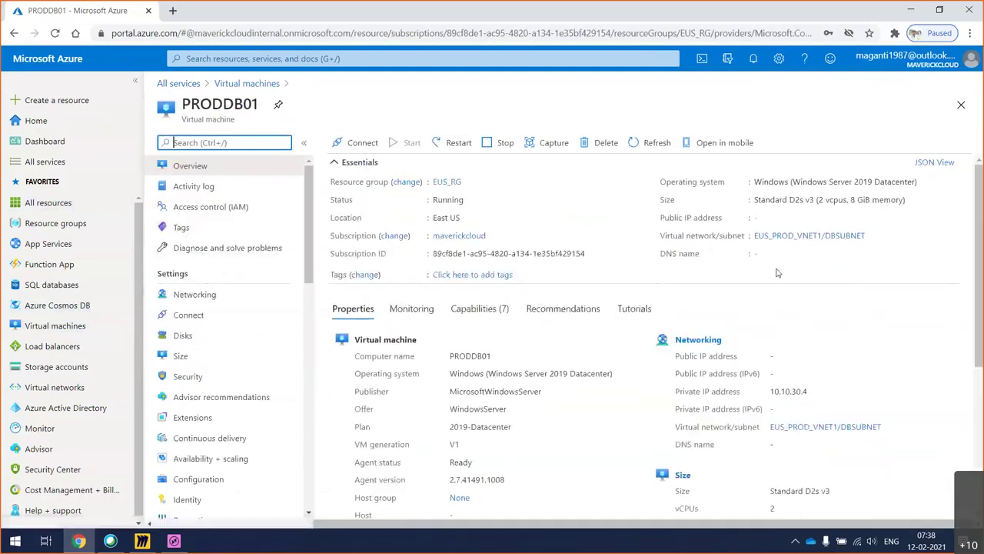
mouse_move(771, 392)
mouse_down()
mouse_move(831, 394)
mouse_move(769, 393)
mouse_up()
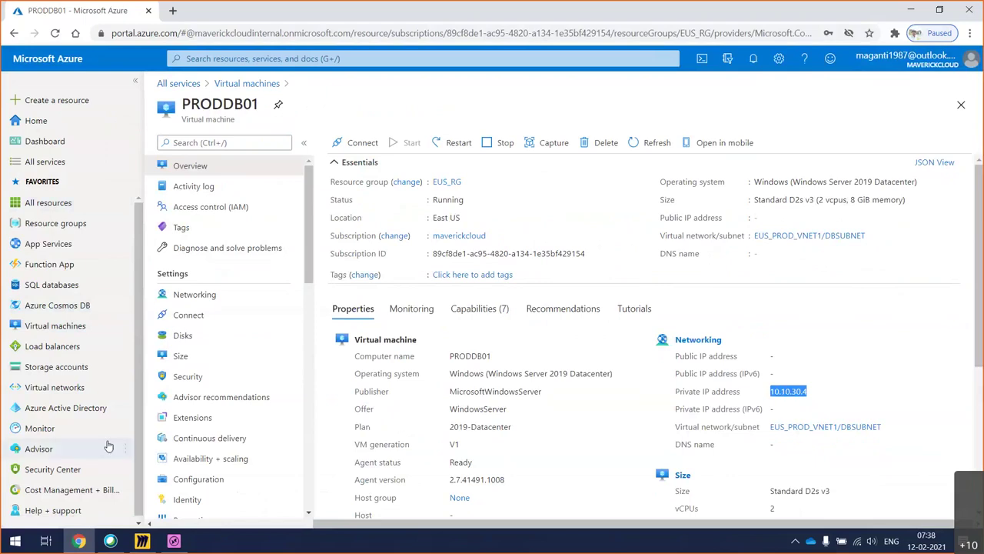
mouse_move(114, 437)
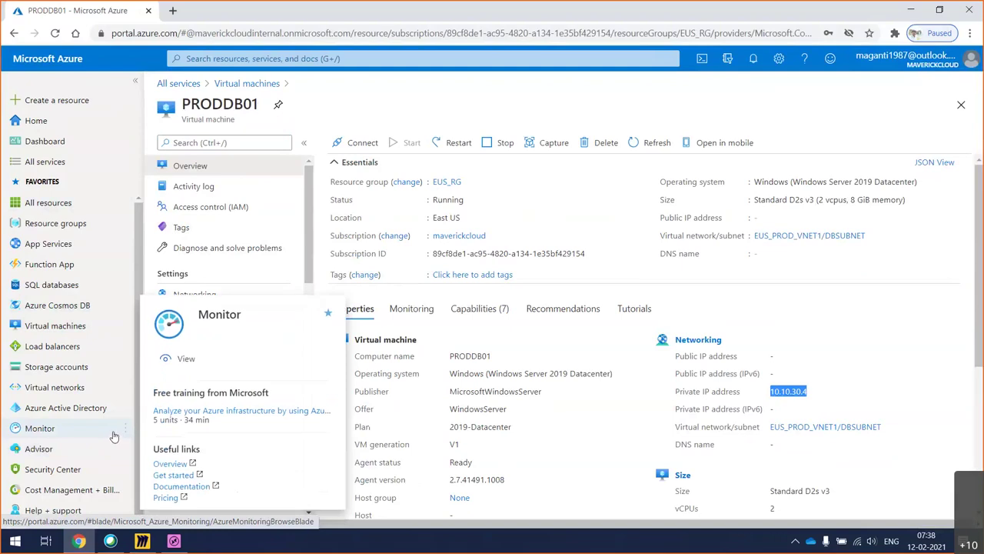
click(173, 541)
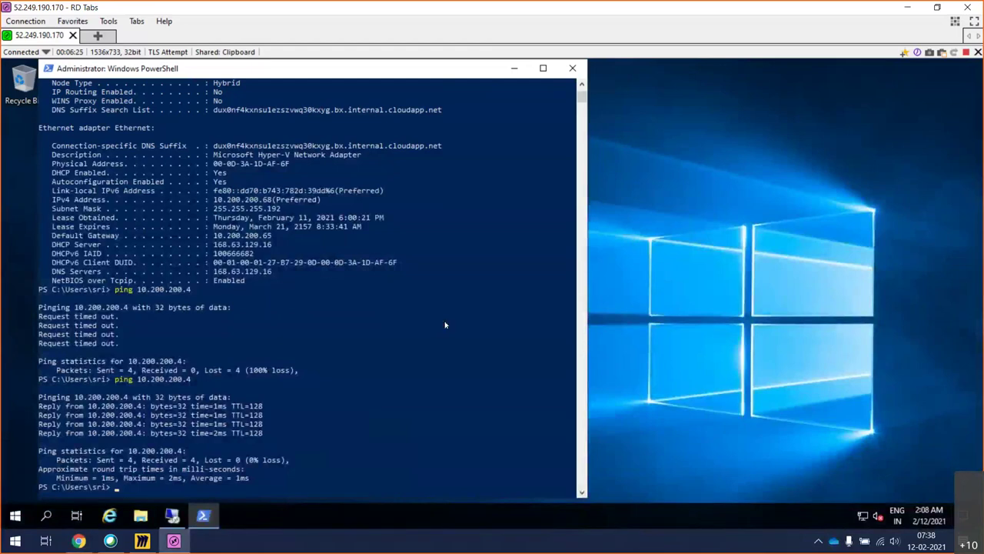
Step: Try telnet on the jumpbox, then launch mstsc from Run and connect to 10.10.30.4
text(telnet)
key(Return)
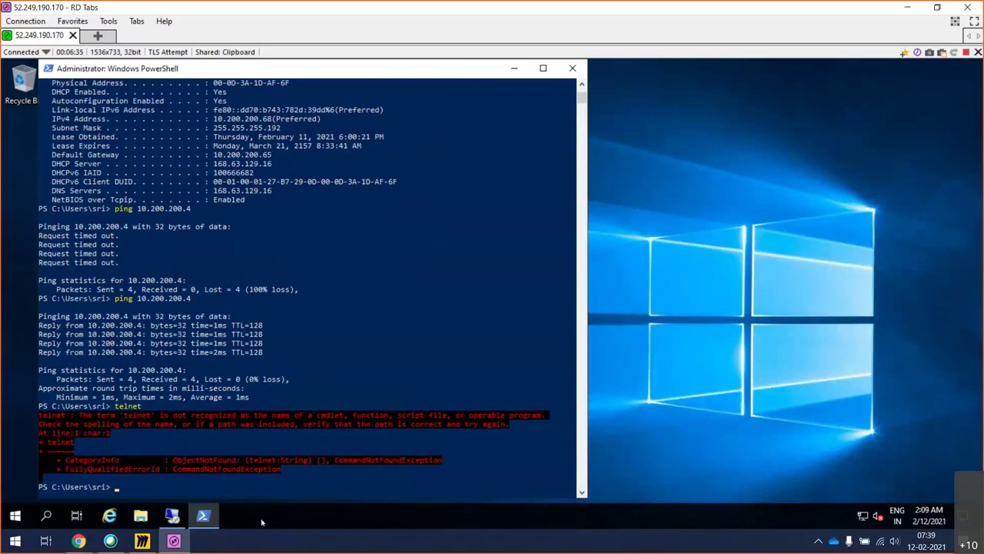
key(super+r)
key(Escape)
right_click(14, 525)
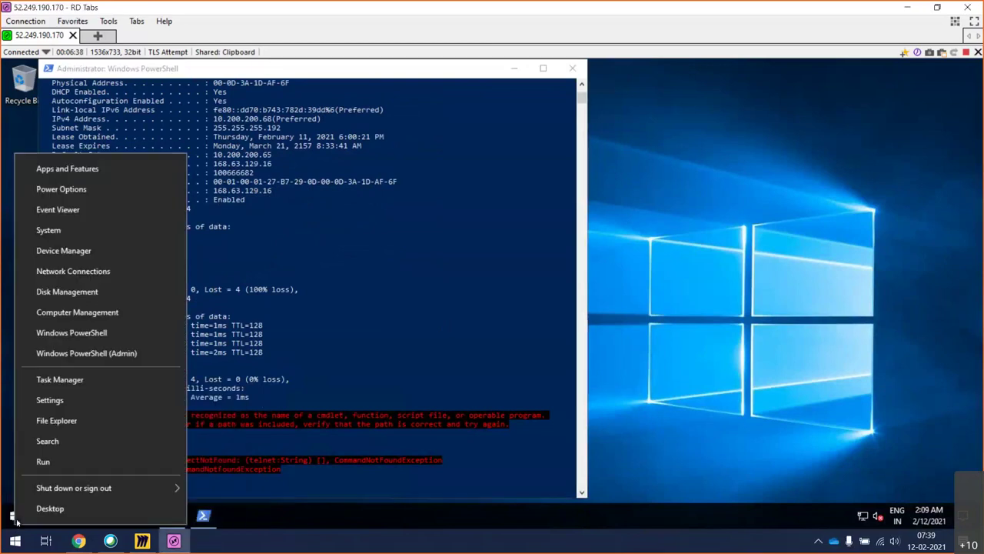
click(43, 463)
text(mstsc)
key(Return)
text(10.10.30.4)
key(Return)
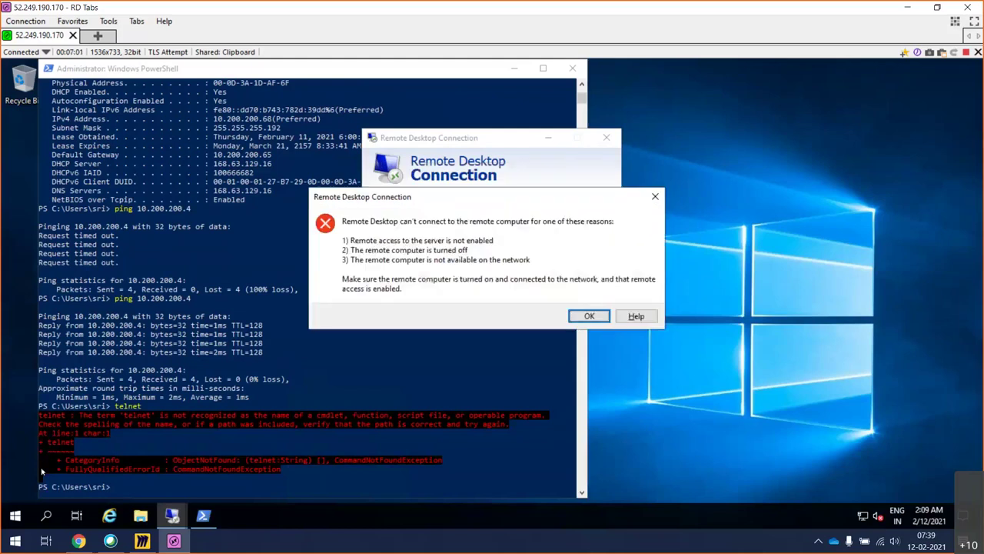
Step: Dismiss the connection error and run a continuous ping to 10.10.30.4 from jumpbox PowerShell
click(589, 316)
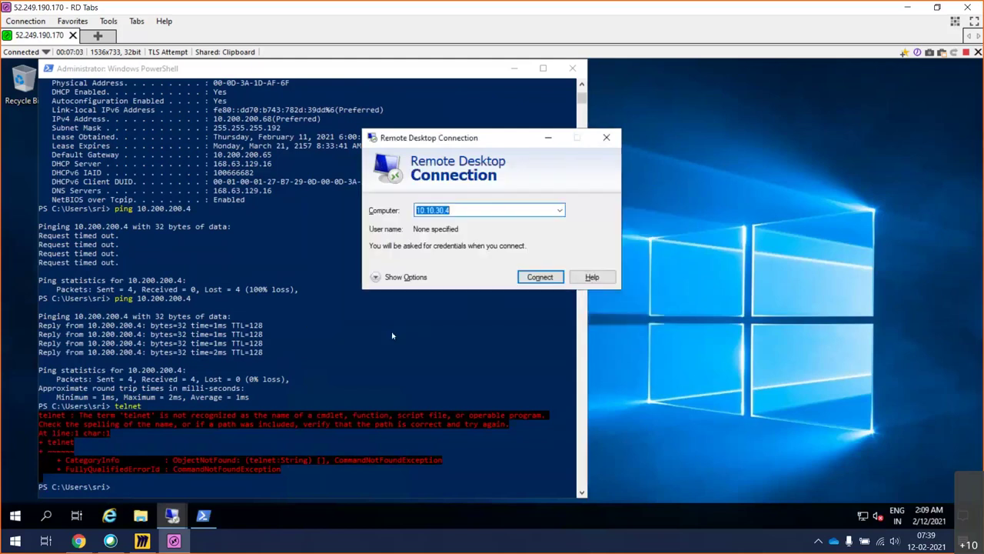
click(376, 352)
key(Up)
key(Up)
key(BackSpace)
key(BackSpace)
key(BackSpace)
key(BackSpace)
key(BackSpace)
key(BackSpace)
key(BackSpace)
key(BackSpace)
key(BackSpace)
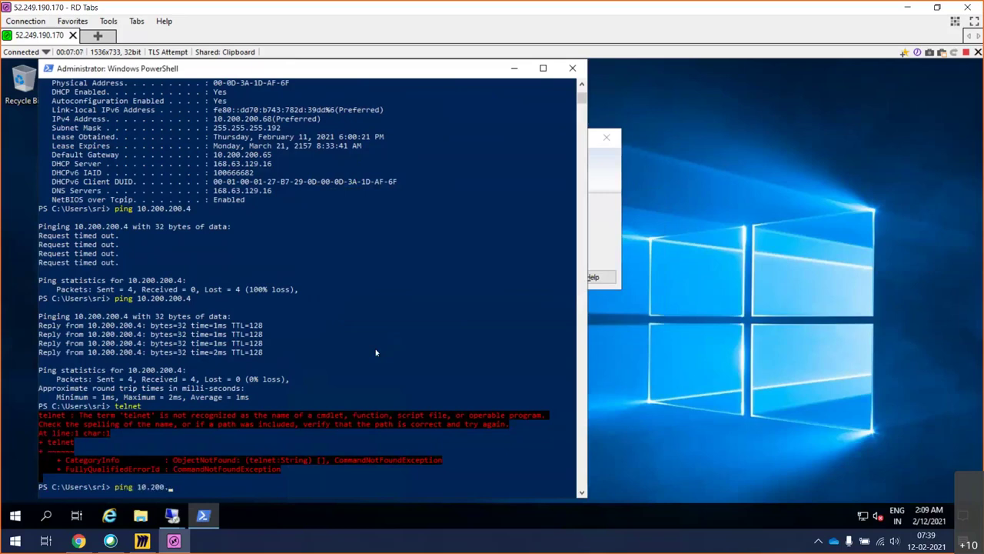
text(10.30.4 -t)
key(Return)
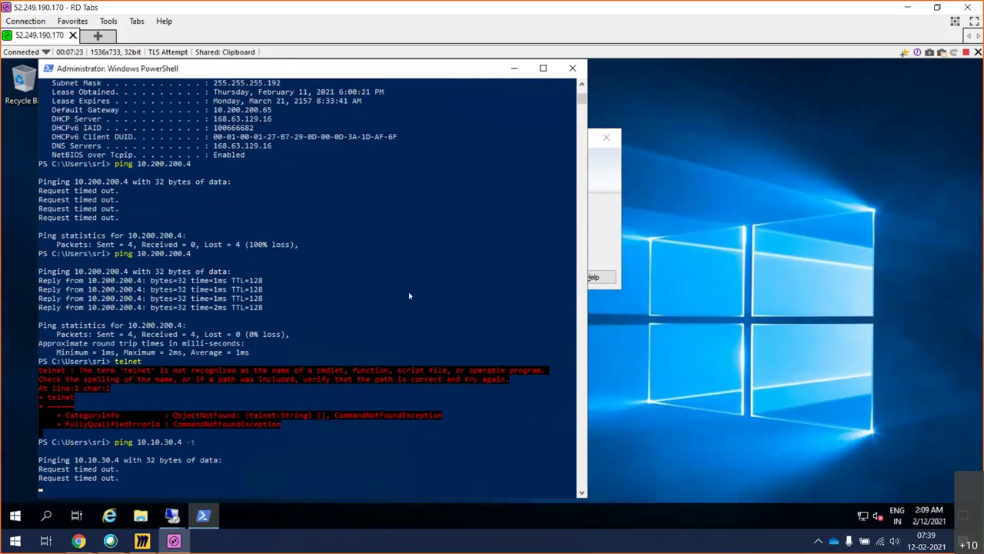
Step: Return to the Miro network diagram and select the Jumpbox server
click(79, 541)
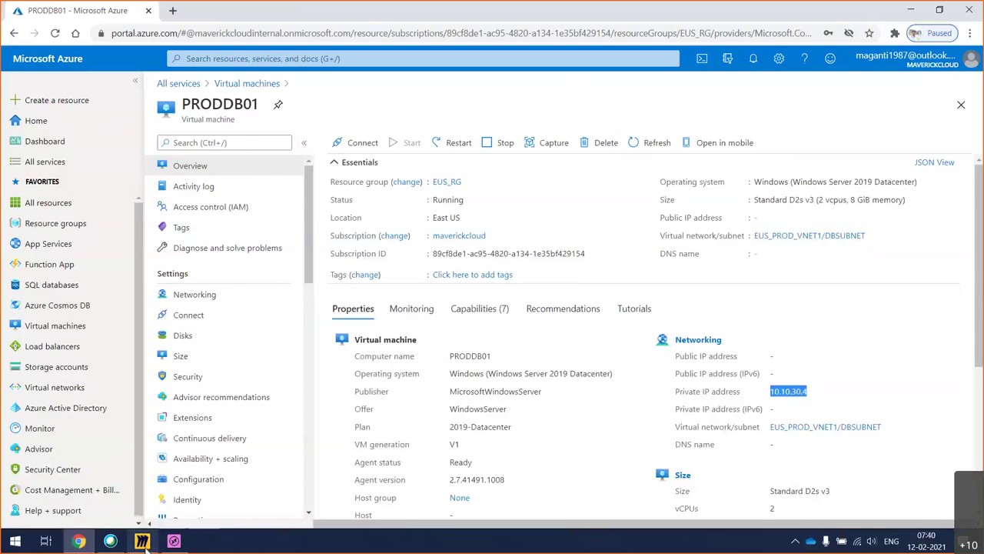
mouse_move(143, 542)
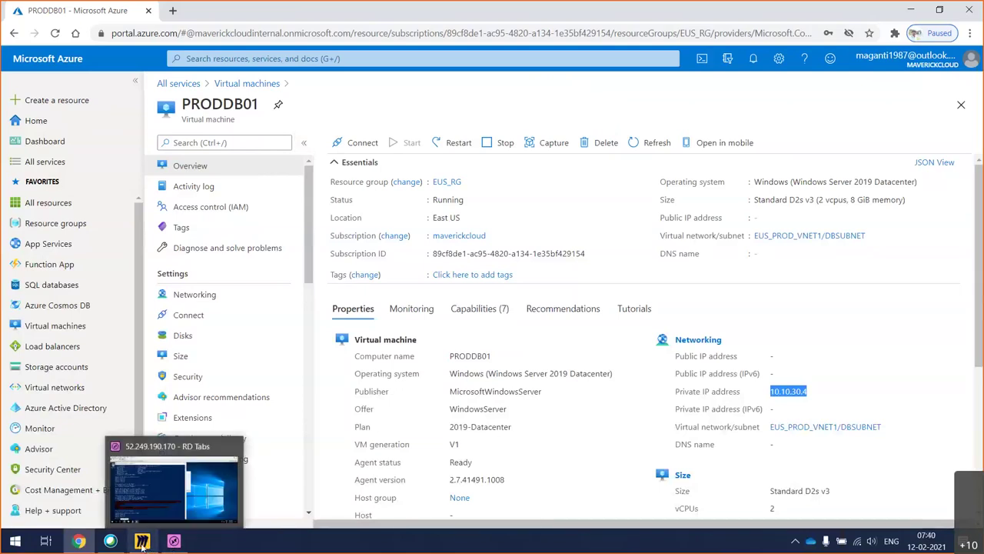
click(142, 541)
click(475, 366)
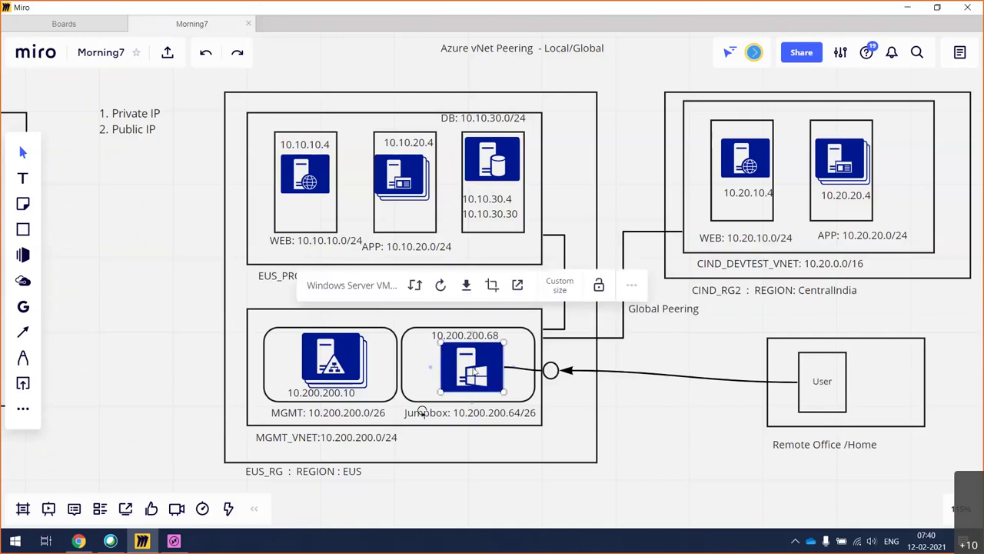
Step: Place red pen dots at the EUS_PROD_VNET and MGMT_VNET ends of the peering line, discarding a trial stroke
key(p)
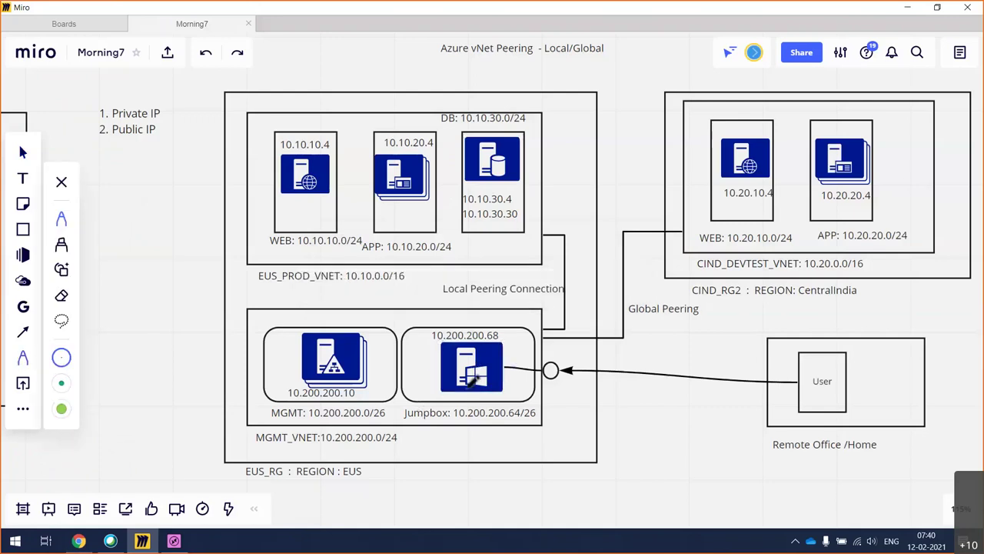
drag(476, 374, 493, 235)
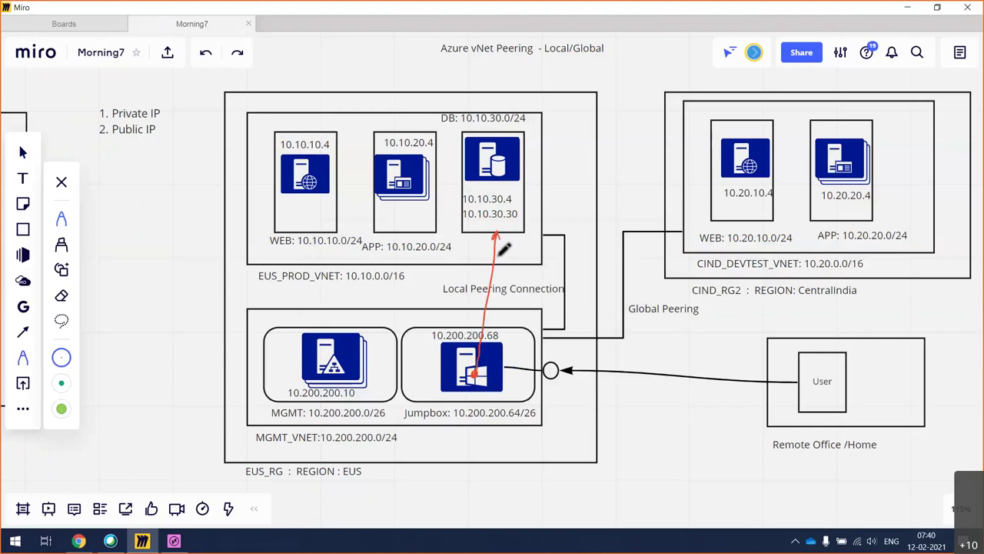
key(ctrl+z)
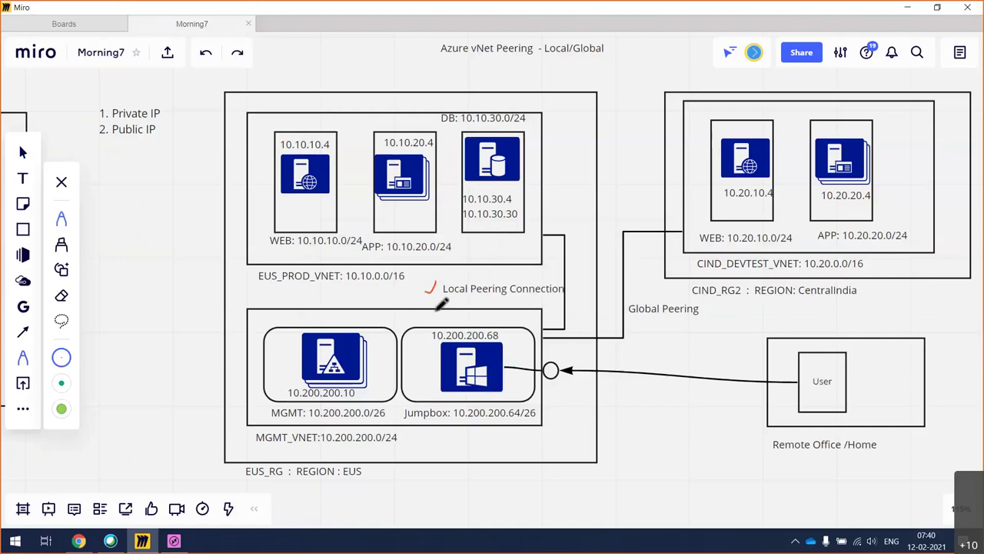
click(543, 235)
click(543, 329)
Step: Go to MGMT_VNET1's Peerings page in Virtual networks and start adding a peering
click(77, 542)
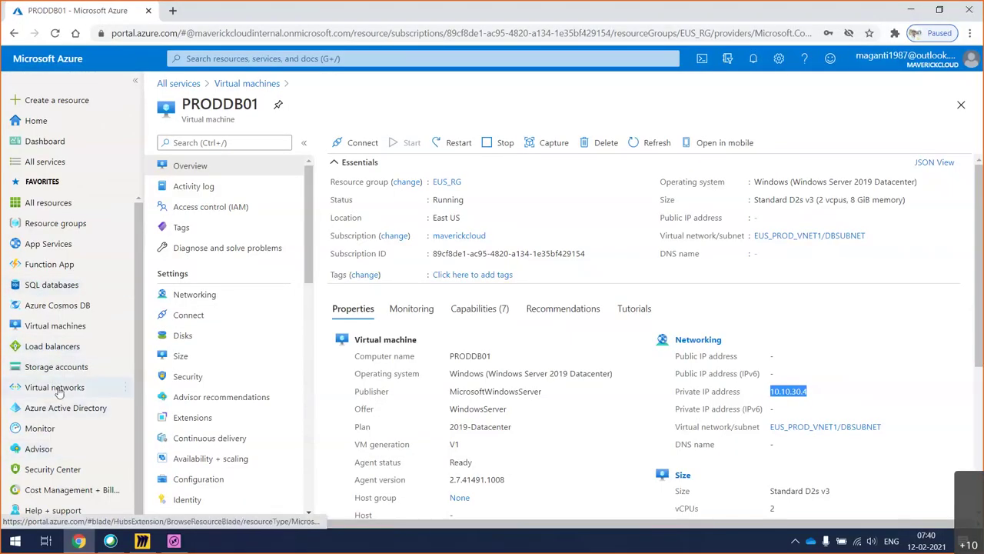
click(58, 389)
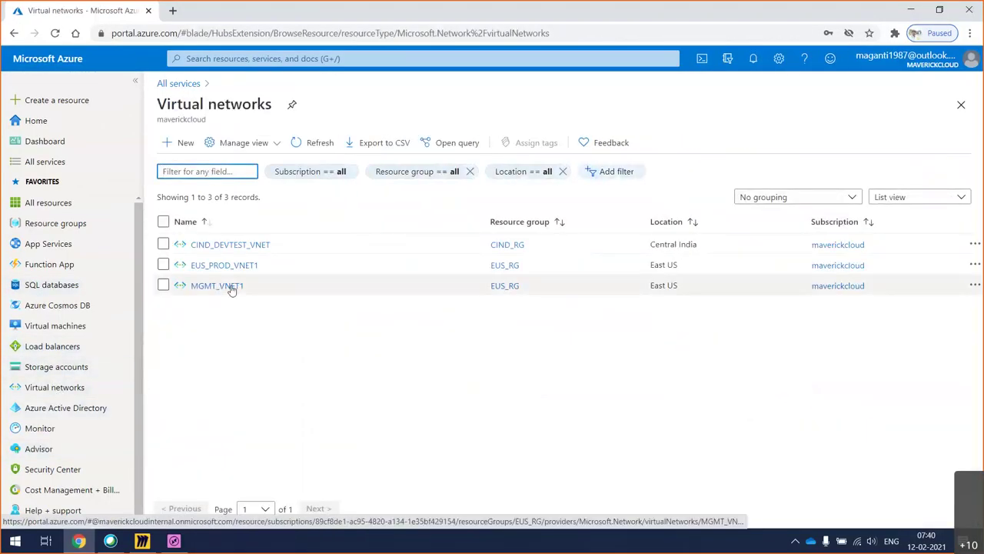
click(229, 286)
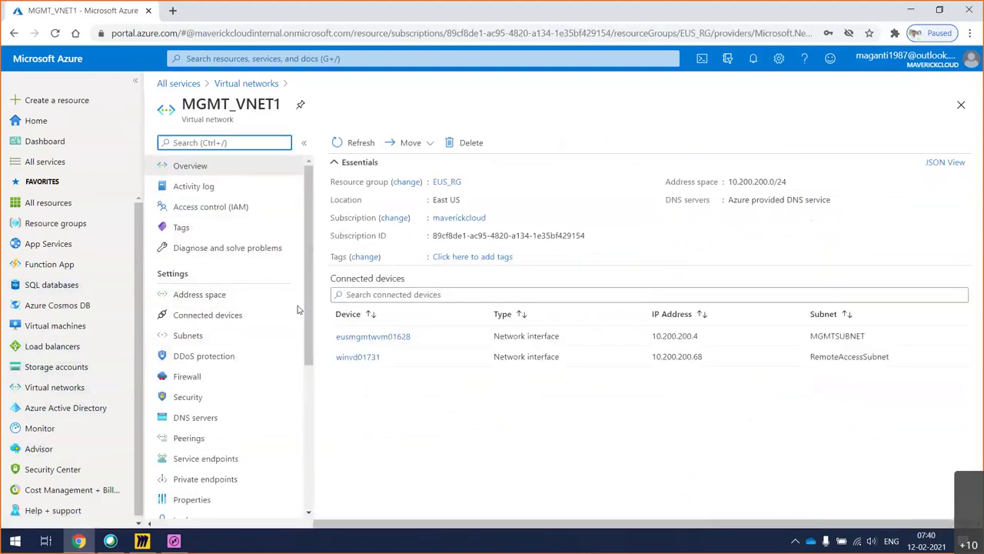
click(211, 441)
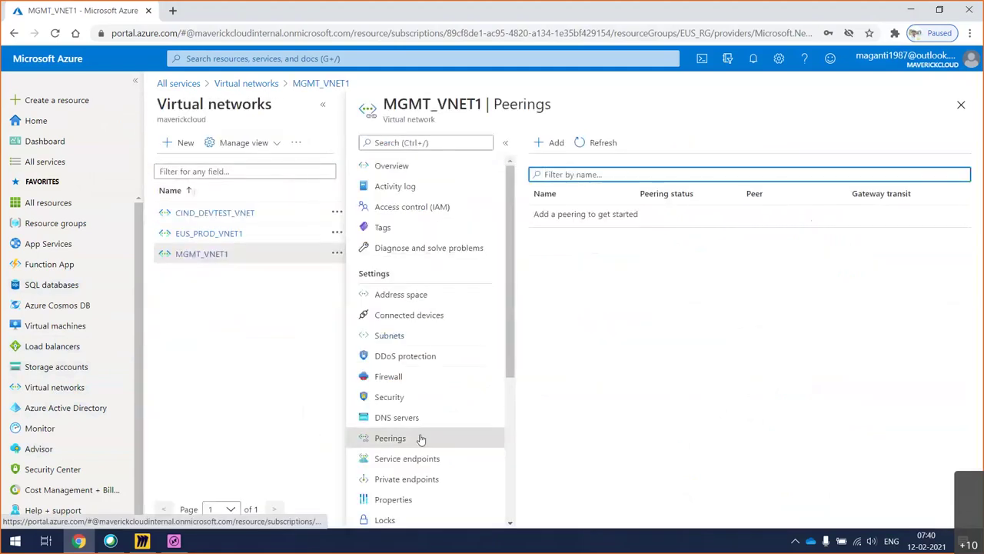
click(552, 144)
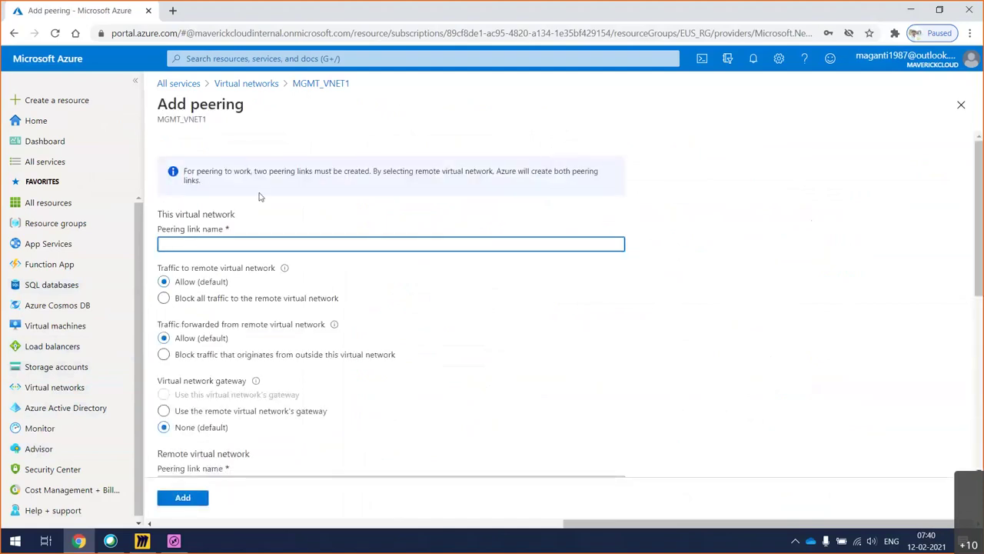
Step: Enter MGMT2PROD as this virtual network's peering link name
drag(158, 119, 207, 124)
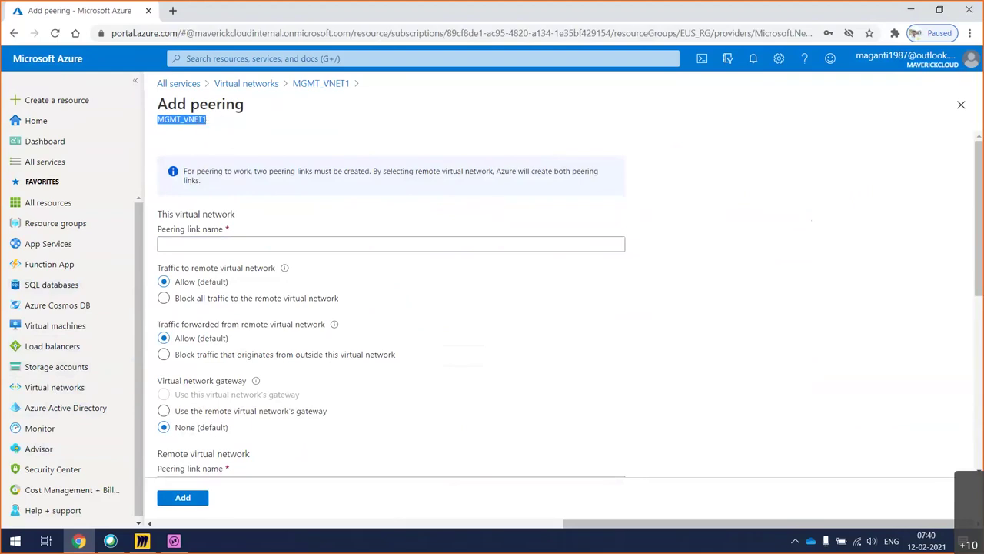
click(219, 243)
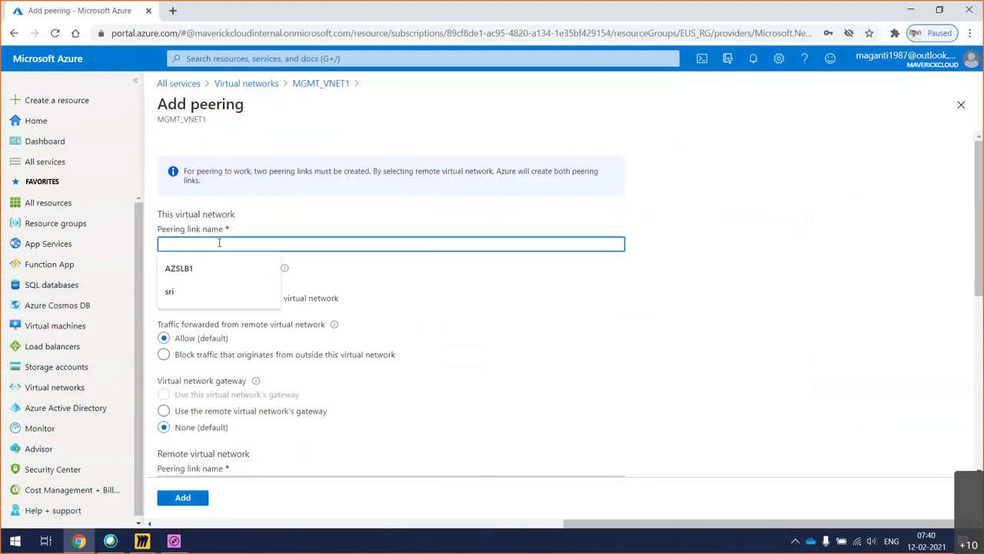
text(MGMT2)
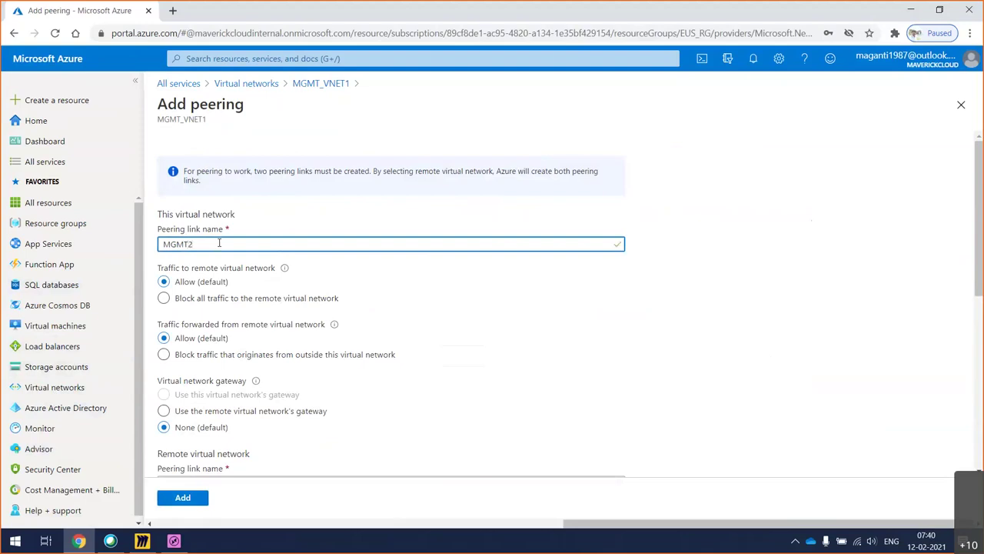
text(PROD)
Step: Draw a red path in Miro from the Jumpbox along the peering connector, then return to Chrome
key(alt+Tab)
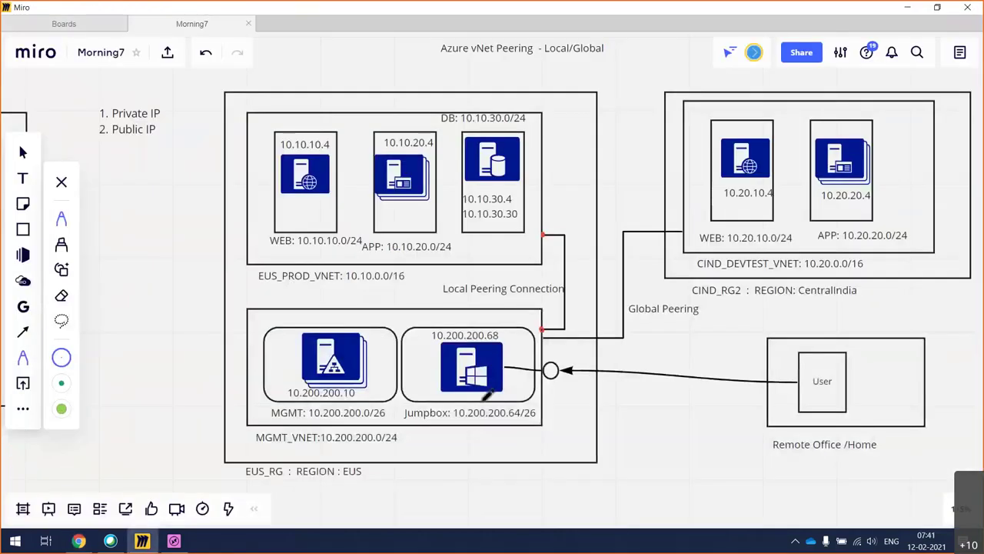
mouse_move(502, 365)
mouse_down()
mouse_move(530, 333)
mouse_move(565, 329)
mouse_move(570, 312)
mouse_move(569, 242)
mouse_move(518, 244)
mouse_move(529, 243)
mouse_up()
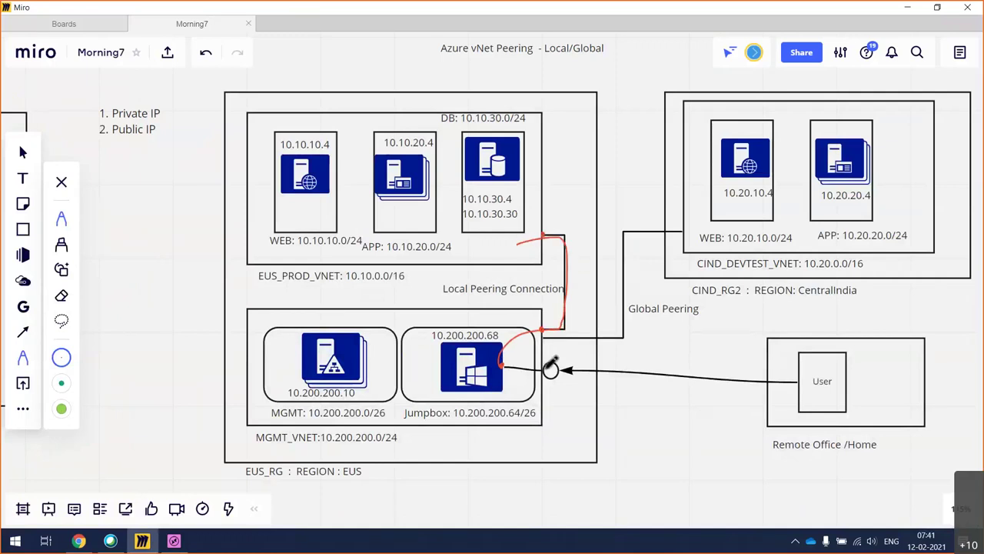
key(alt+Tab)
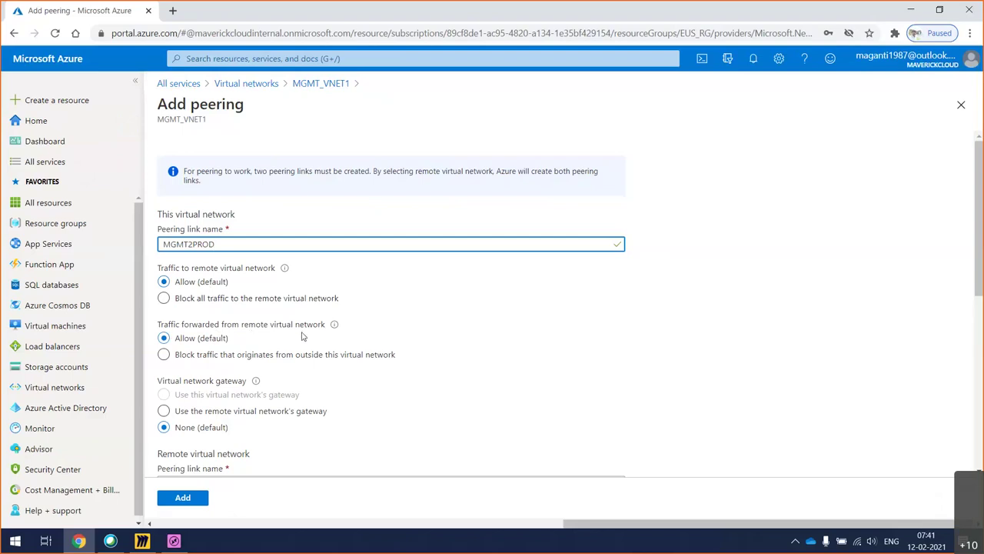
key(alt+Tab)
mouse_move(486, 170)
mouse_down()
mouse_move(483, 198)
mouse_move(558, 223)
mouse_move(582, 299)
mouse_move(563, 329)
mouse_up()
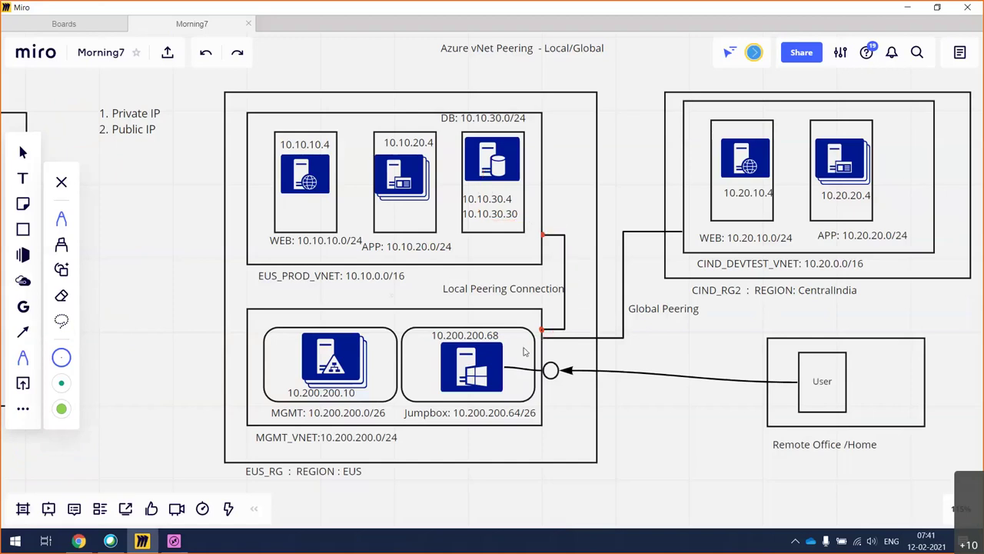
key(alt+Tab)
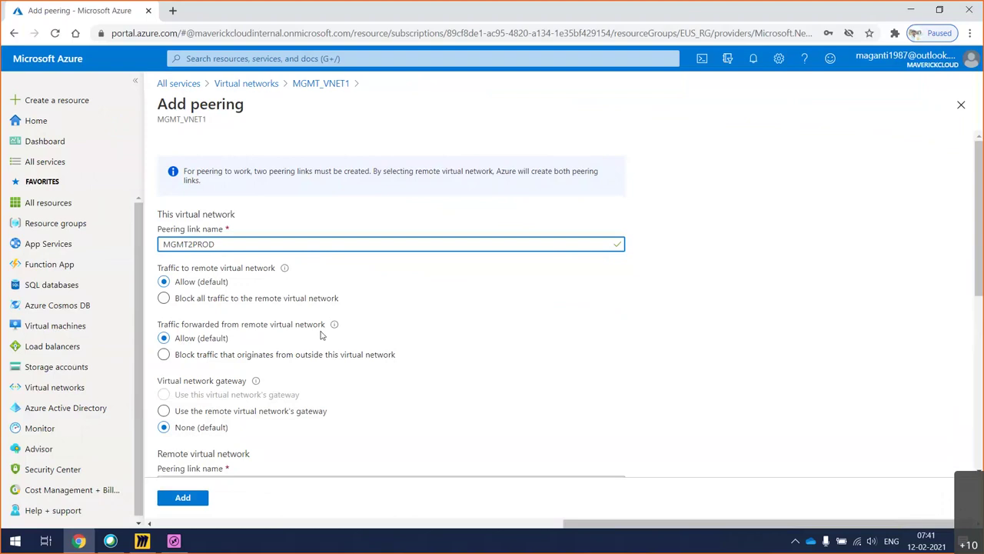
scroll(423, 359, down, 2)
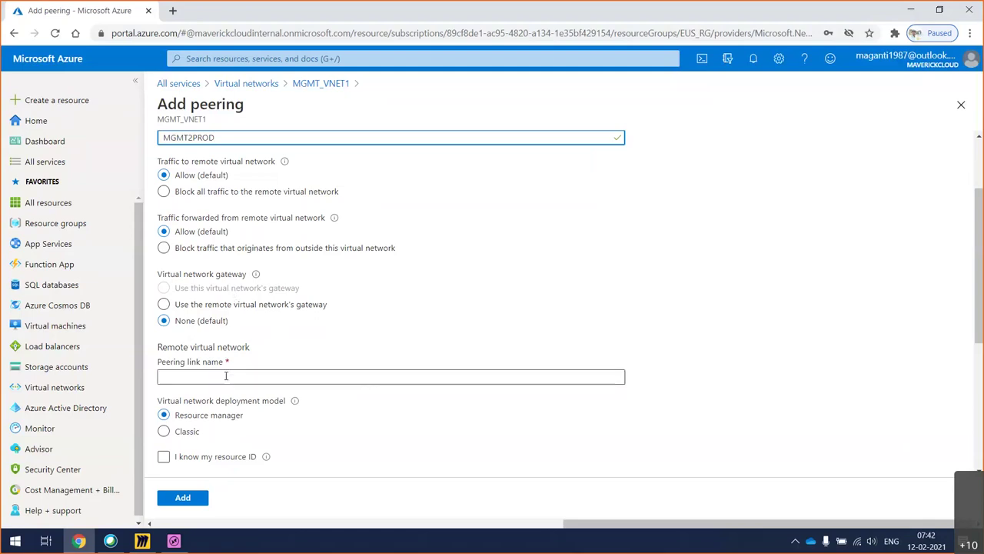
Step: Enter PROD2MGMT as the remote virtual network's peering link name, keeping Resource manager deployment
scroll(227, 320, down, 2)
scroll(224, 321, up, 3)
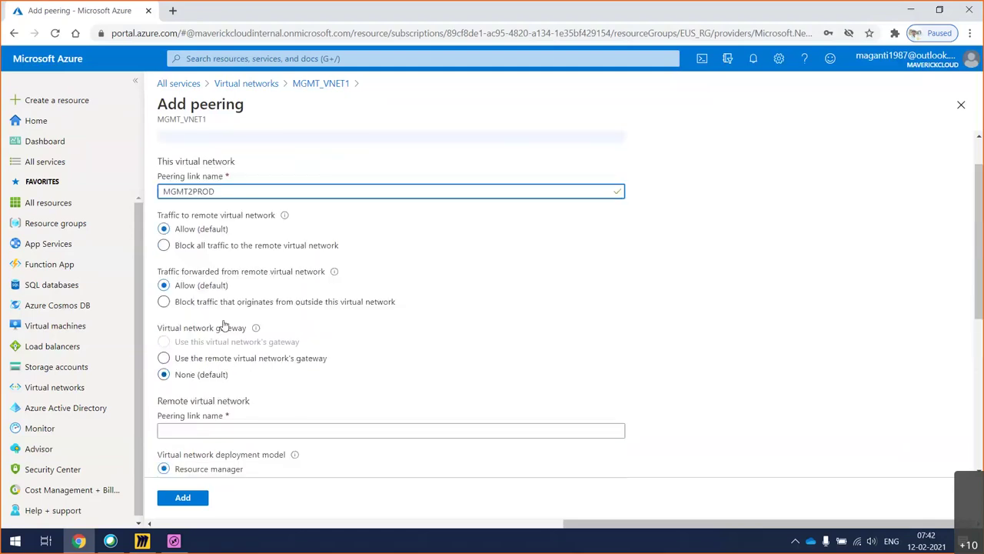
drag(163, 244, 219, 243)
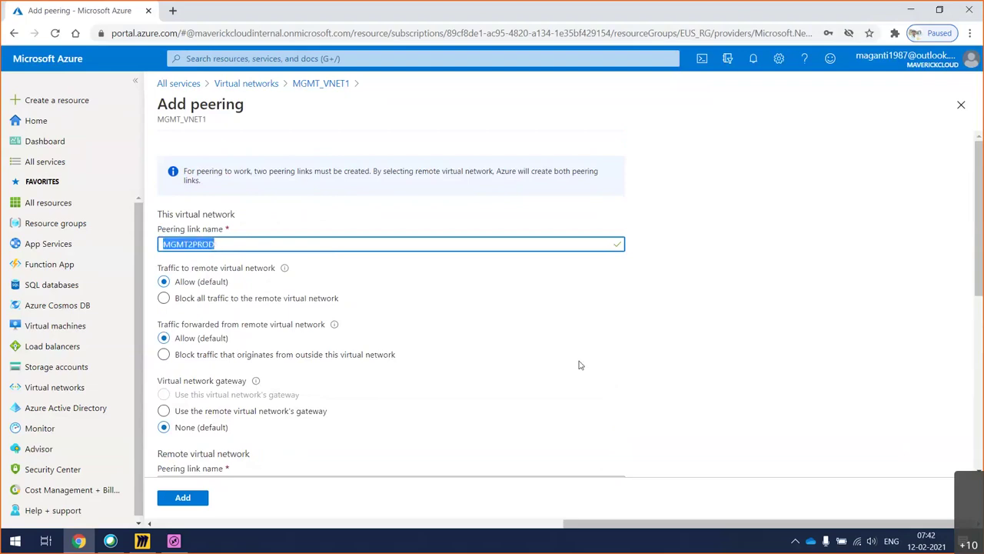
scroll(573, 357, down, 5)
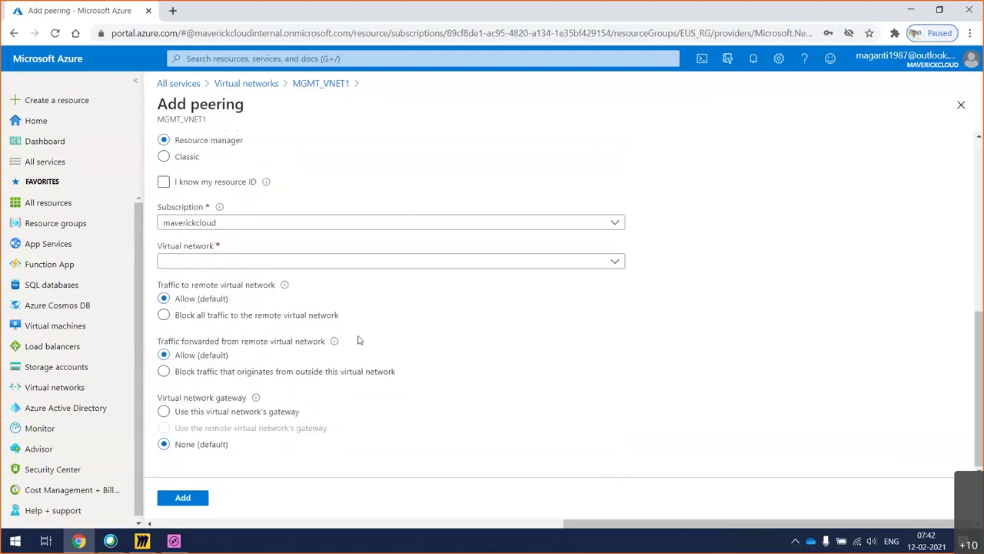
scroll(195, 217, up, 3)
click(202, 213)
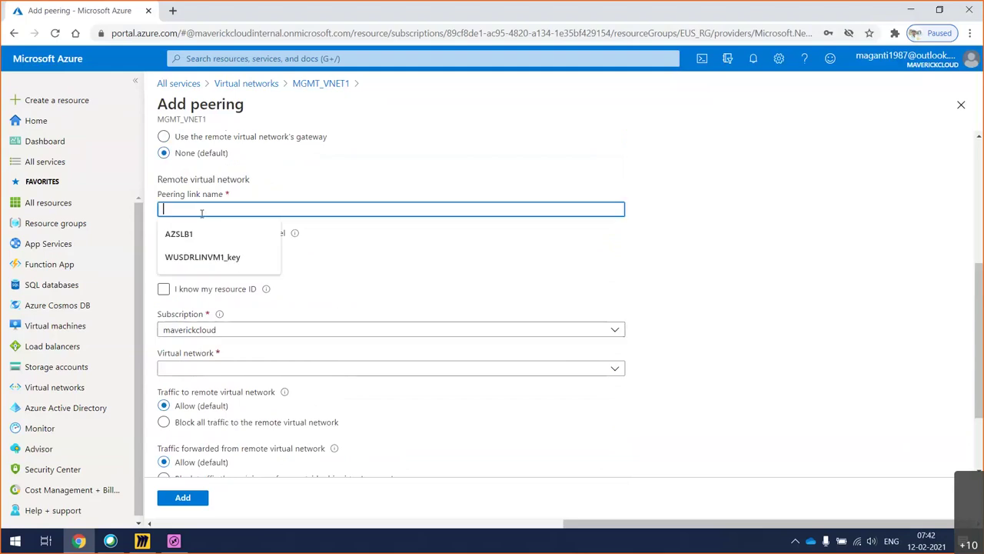
text(PROD2MGMT)
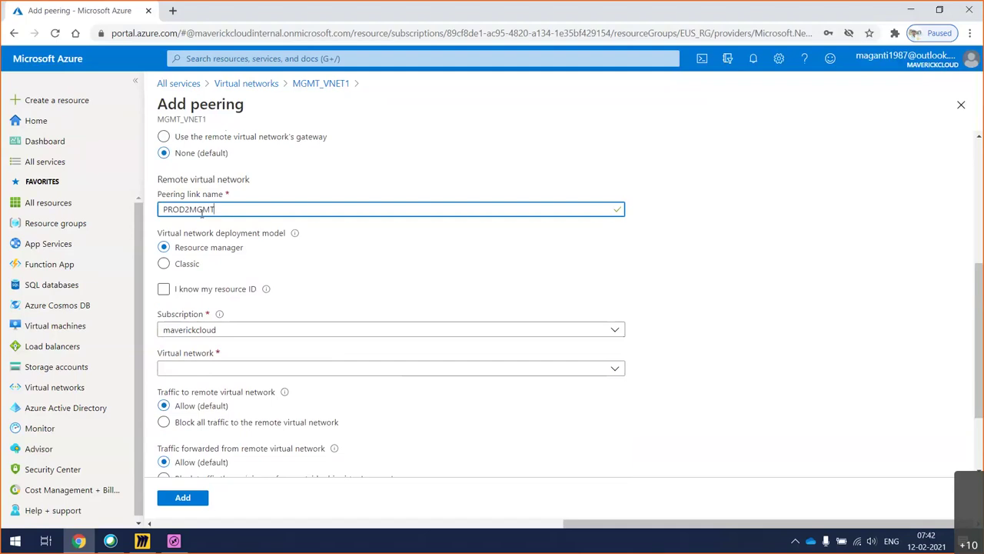
click(189, 264)
mouse_move(296, 233)
click(614, 15)
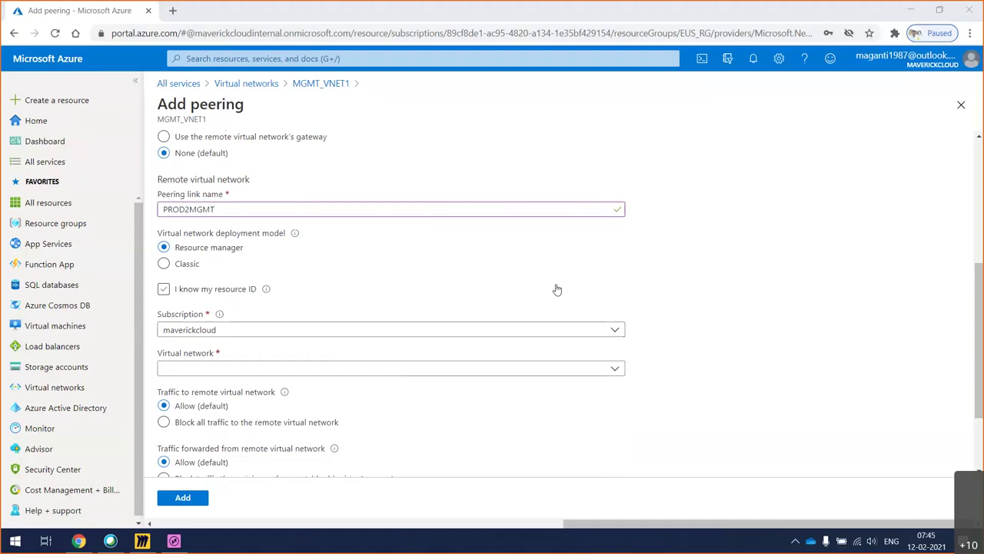
Step: Turn off resource ID entry, choose EUS_PROD_VNET1 as the remote network, and add the peering
click(557, 289)
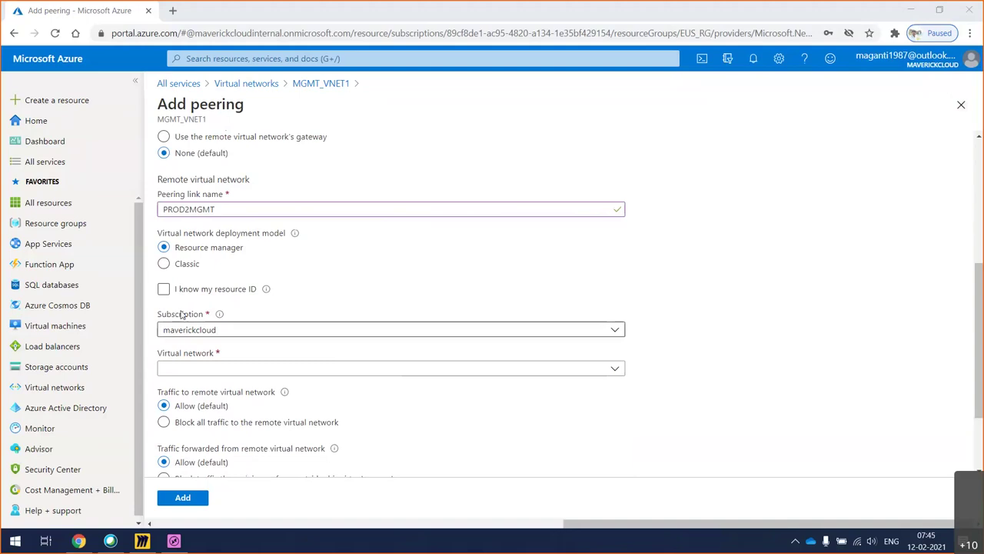
scroll(222, 284, down, 2)
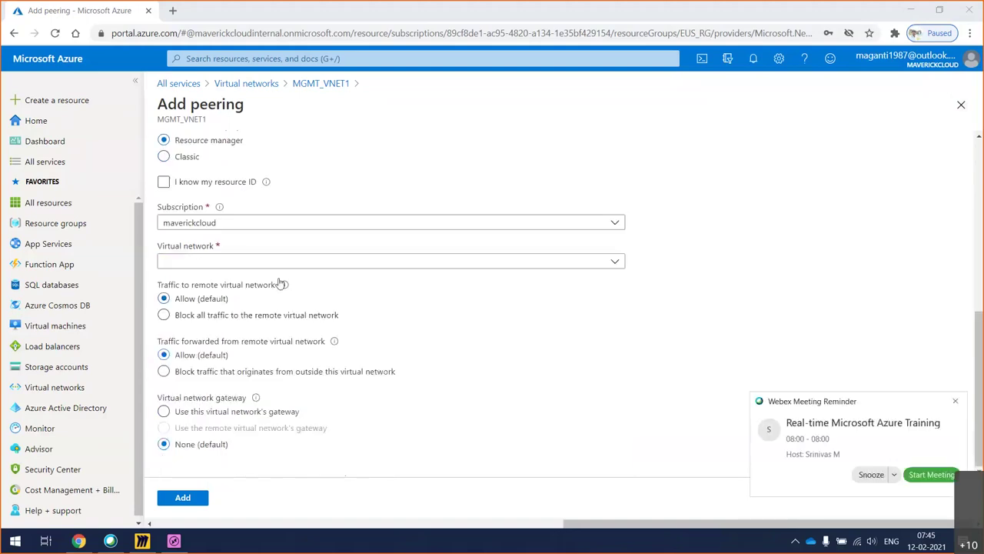
click(956, 403)
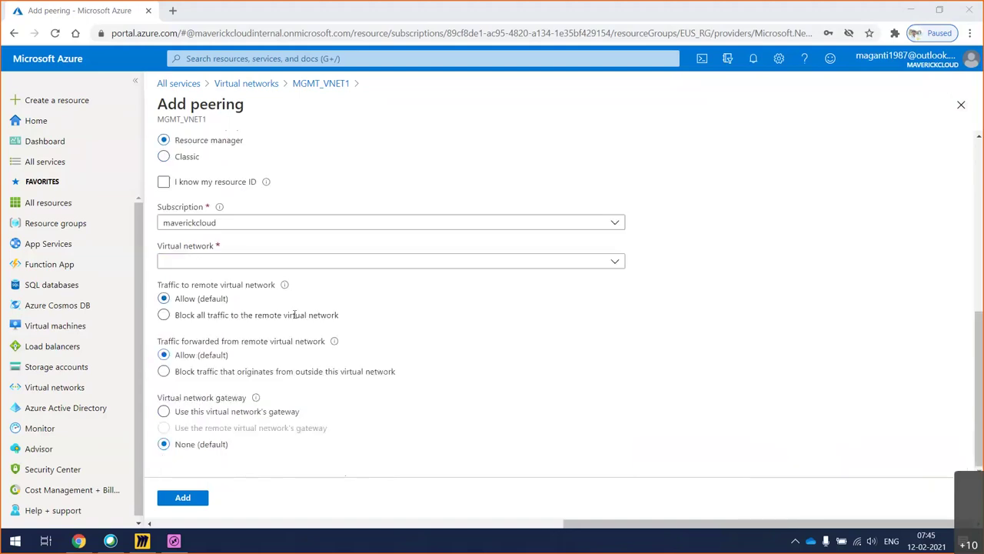
click(221, 261)
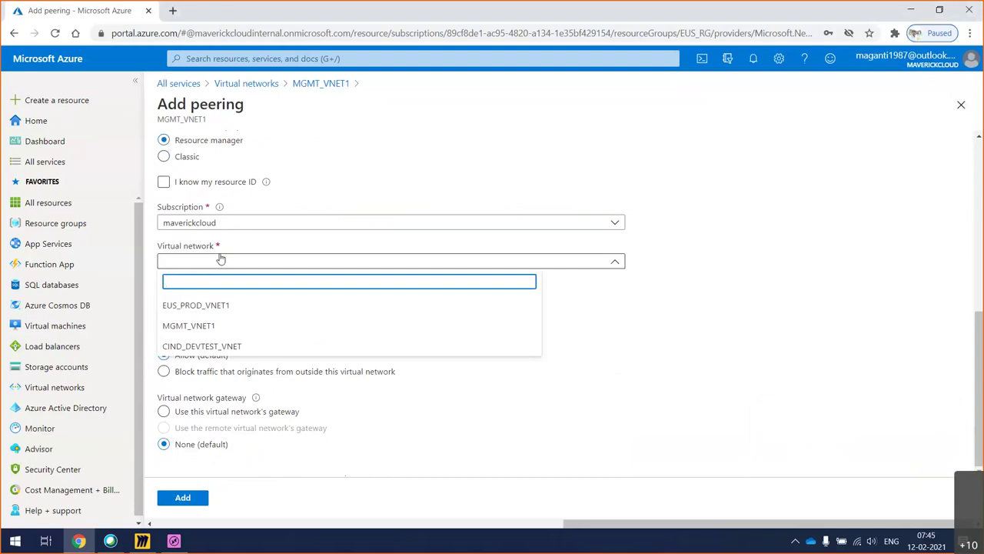
click(185, 311)
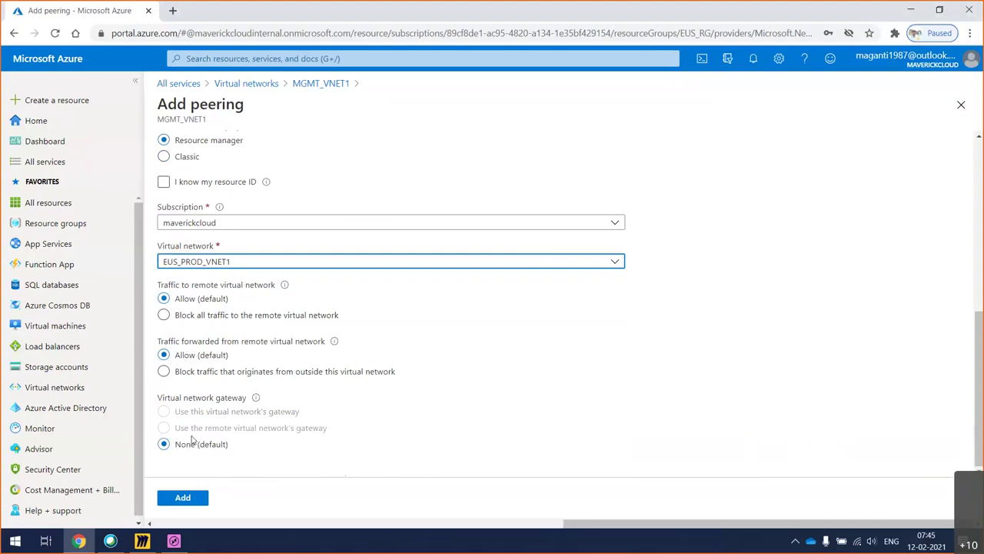
click(193, 498)
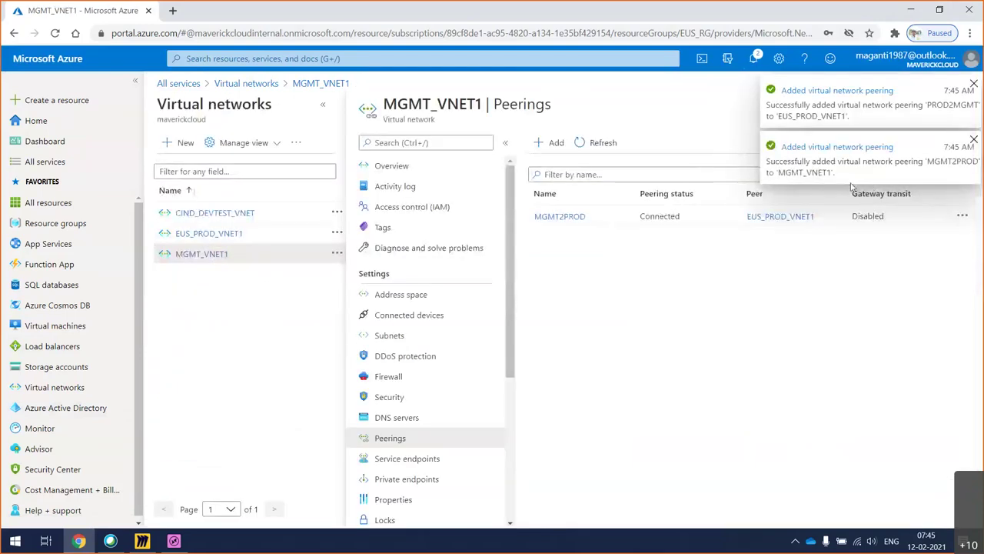
Step: Collapse the Virtual networks list, highlight the MGMT_VNET1 name, and open peer EUS_PROD_VNET1
click(325, 107)
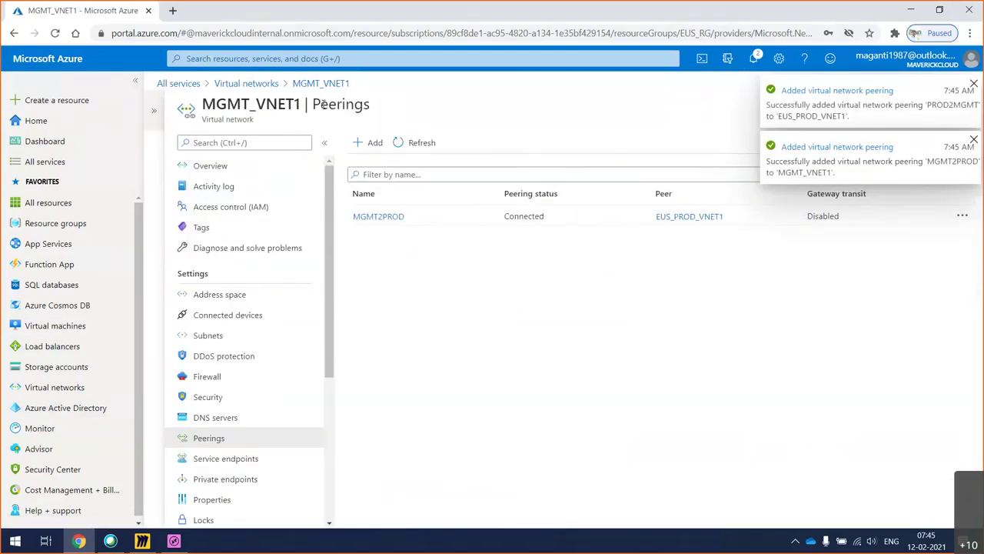
drag(203, 104, 287, 105)
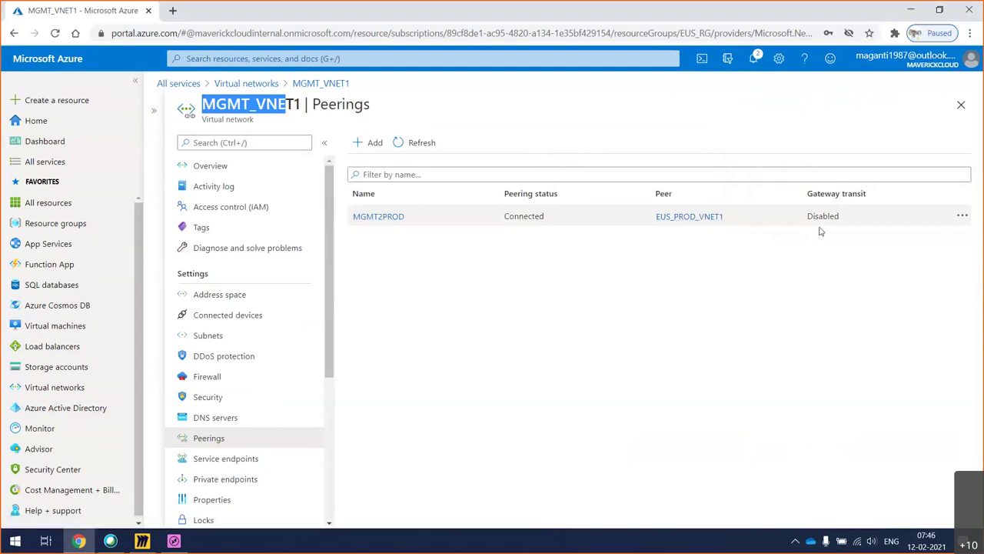
click(684, 219)
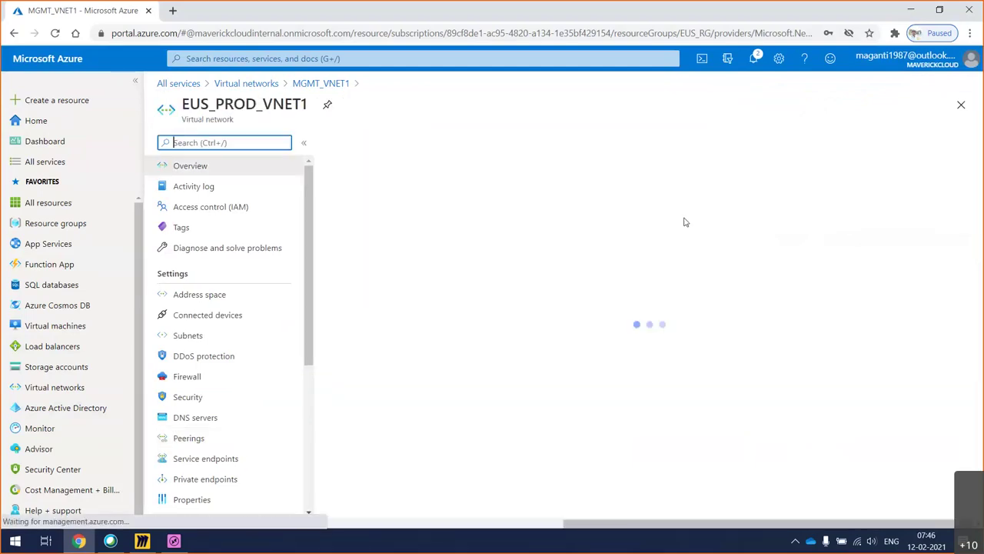
Step: Refresh EUS_PROD_VNET1's Peerings list to confirm PROD2MGMT shows Connected to MGMT_VNET1
click(206, 437)
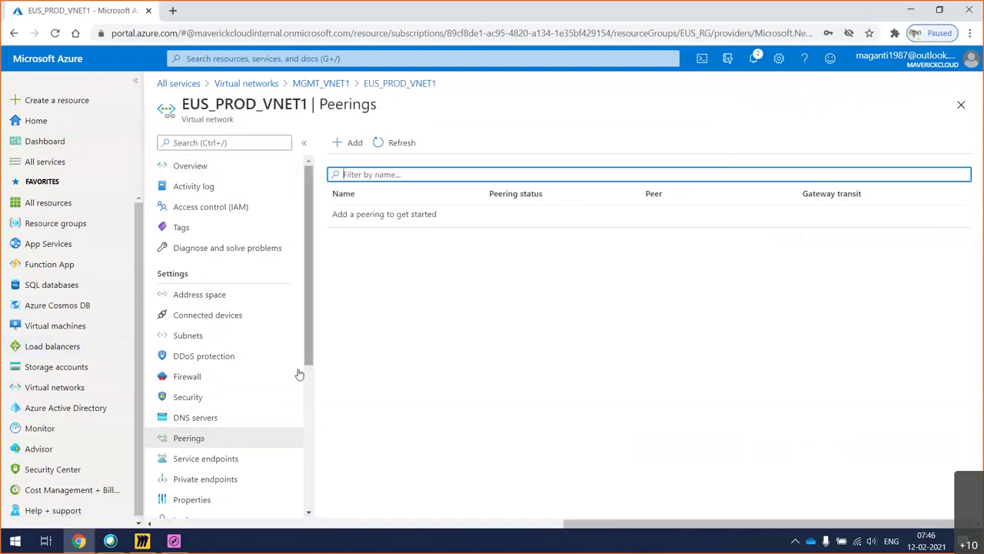
click(389, 150)
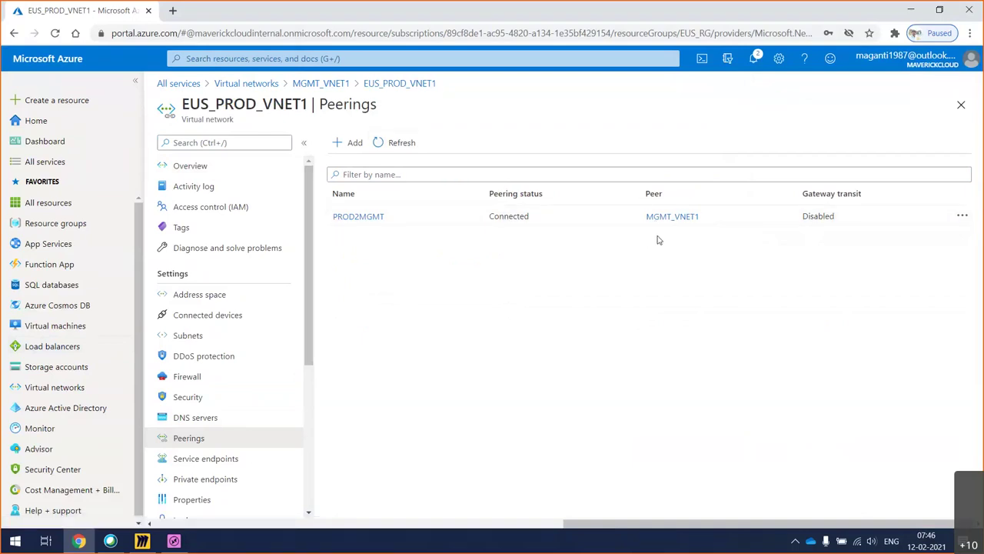
key(alt+Tab)
key(alt+Tab)
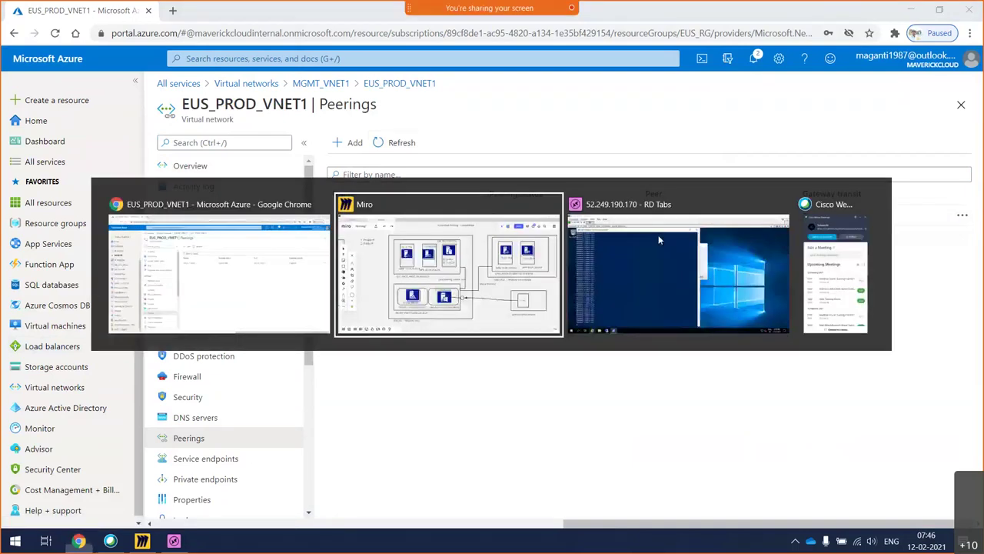
Step: In the jumpbox session, start a Remote Desktop connection to the DB VM at 10.10.30.4
click(114, 194)
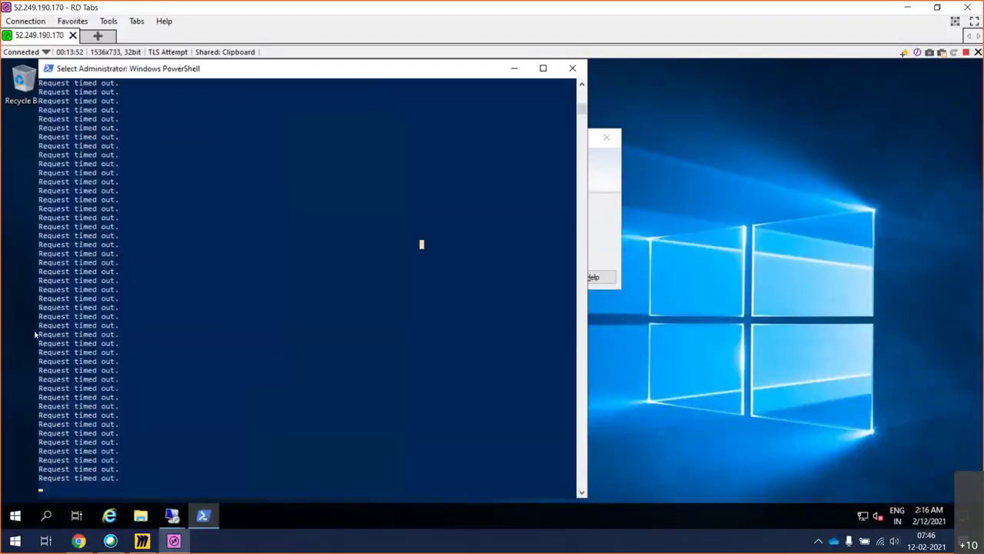
key(Escape)
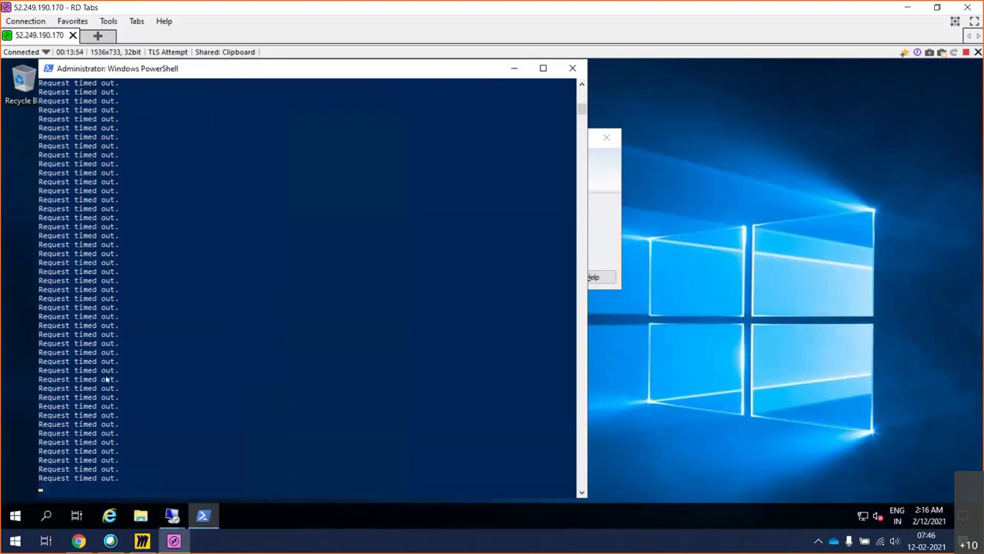
key(Return)
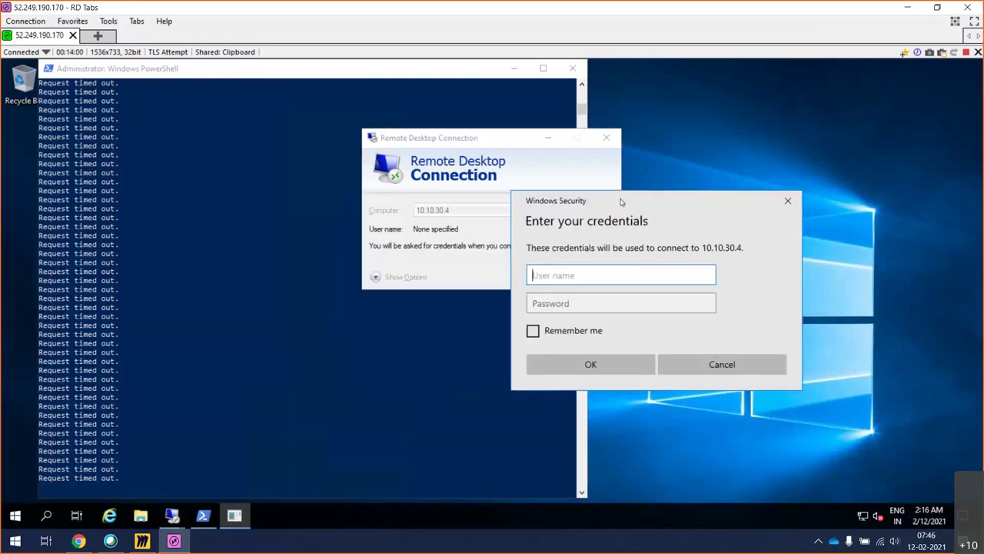
Step: Sign in with the account user name and password, and accept the certificate warning
text(sri)
key(Tab)
text(********)
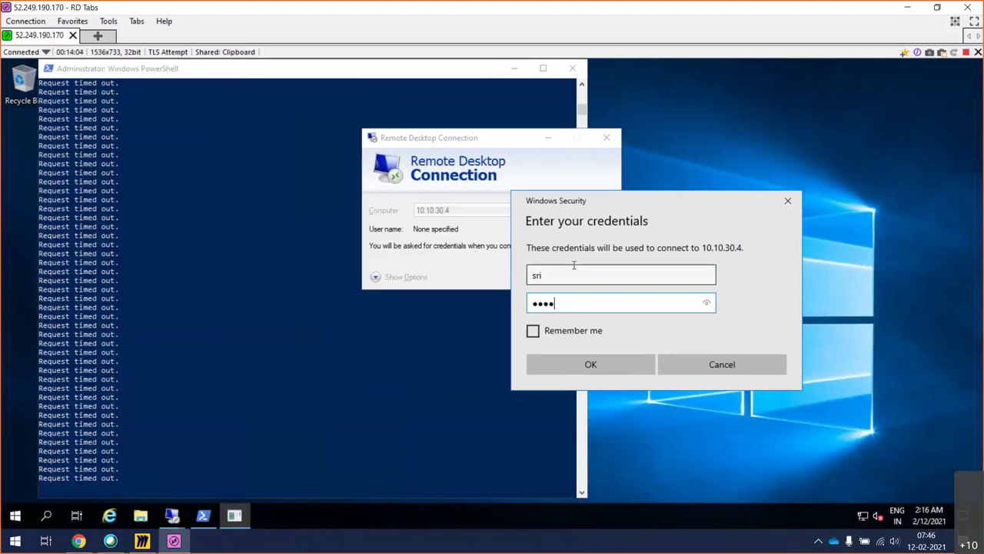
text(*****)
key(Return)
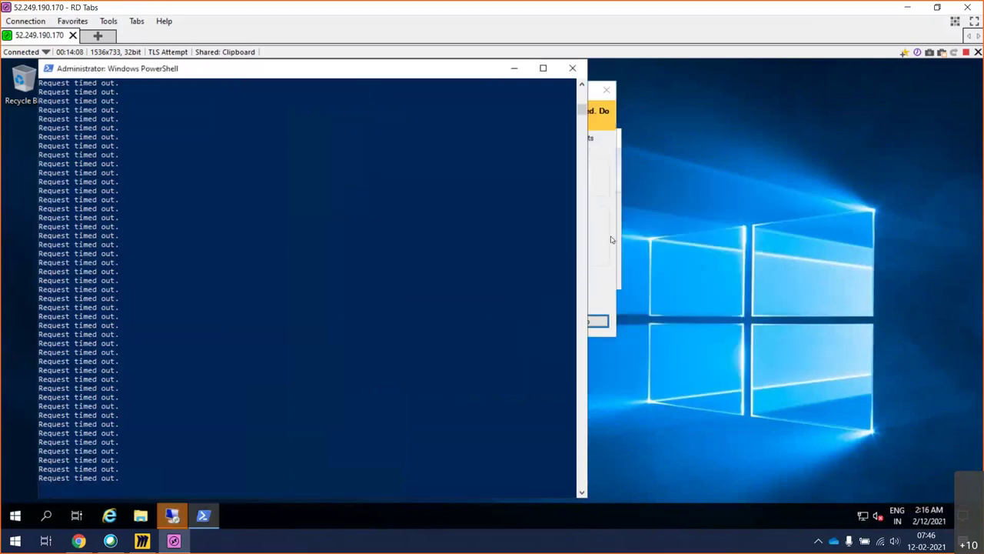
click(534, 322)
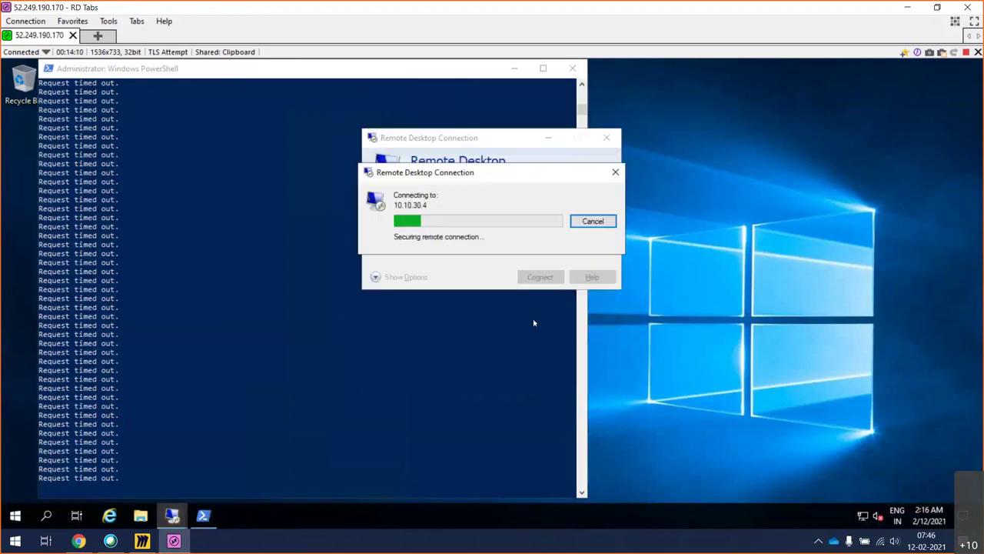
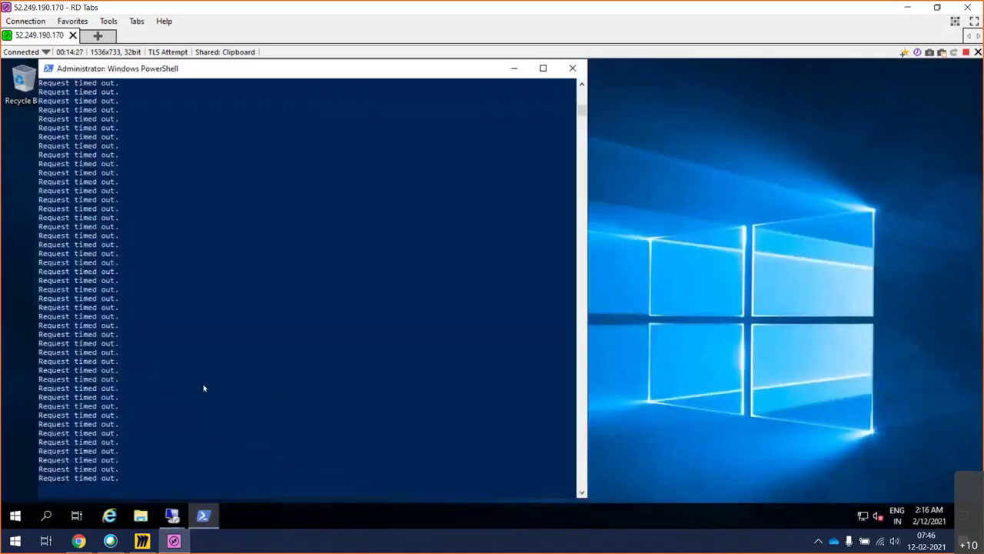
Step: Switch RD Tabs to the 10.10.30.4 session and launch Windows Defender Firewall with Advanced Security via 'fire' search
click(172, 515)
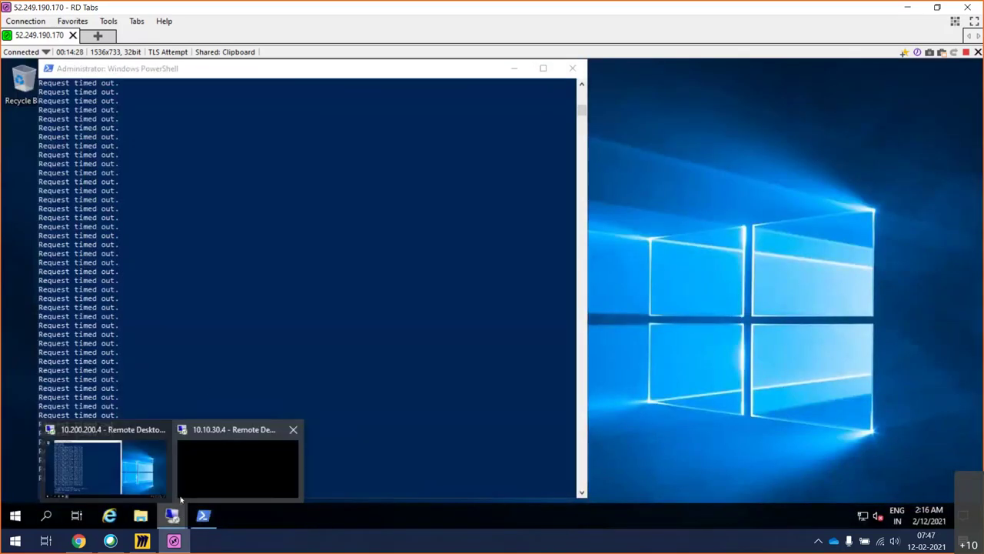
click(223, 467)
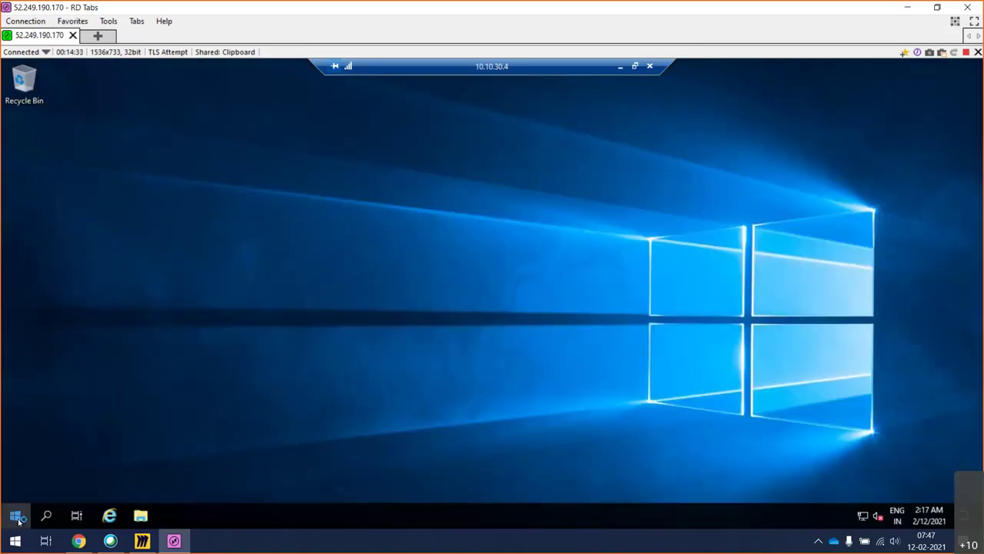
click(17, 517)
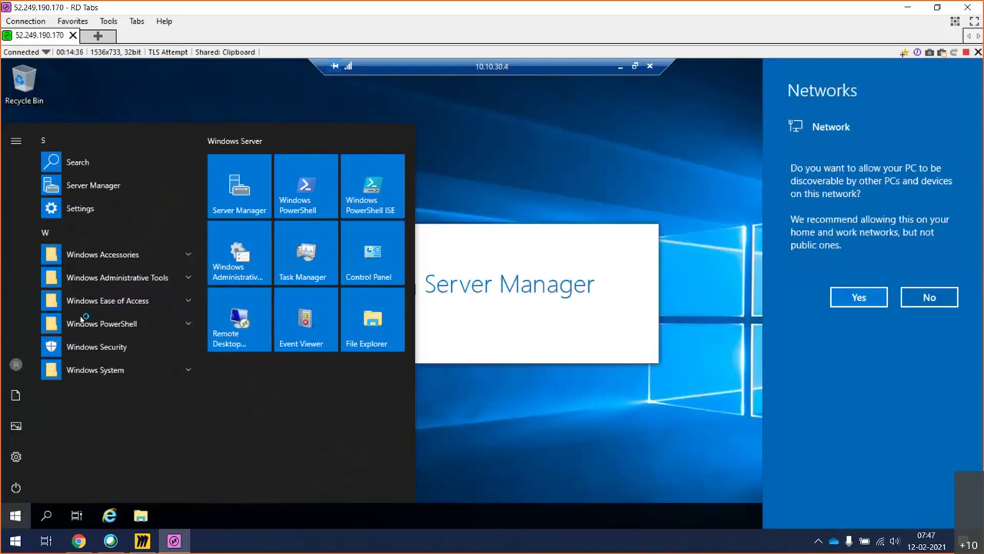
click(48, 517)
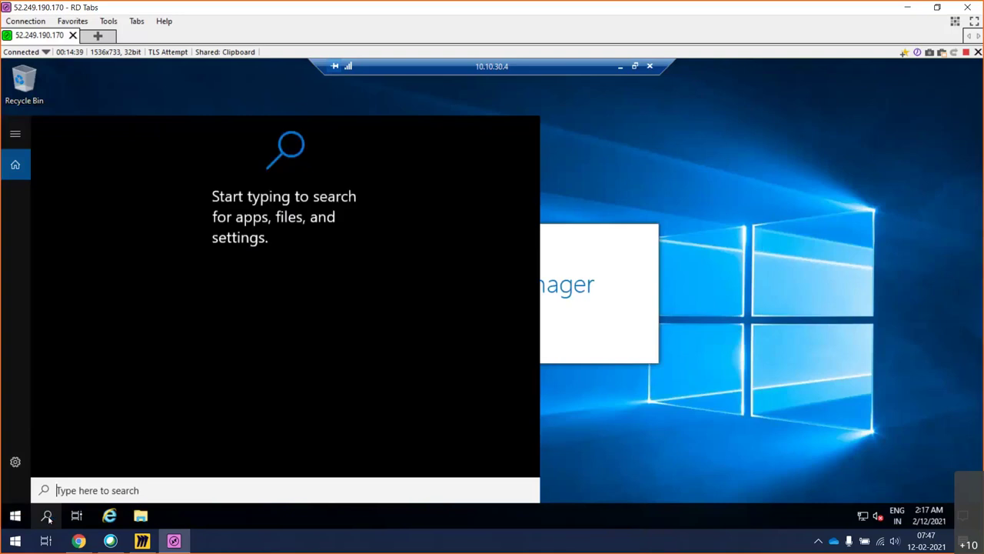
text(f)
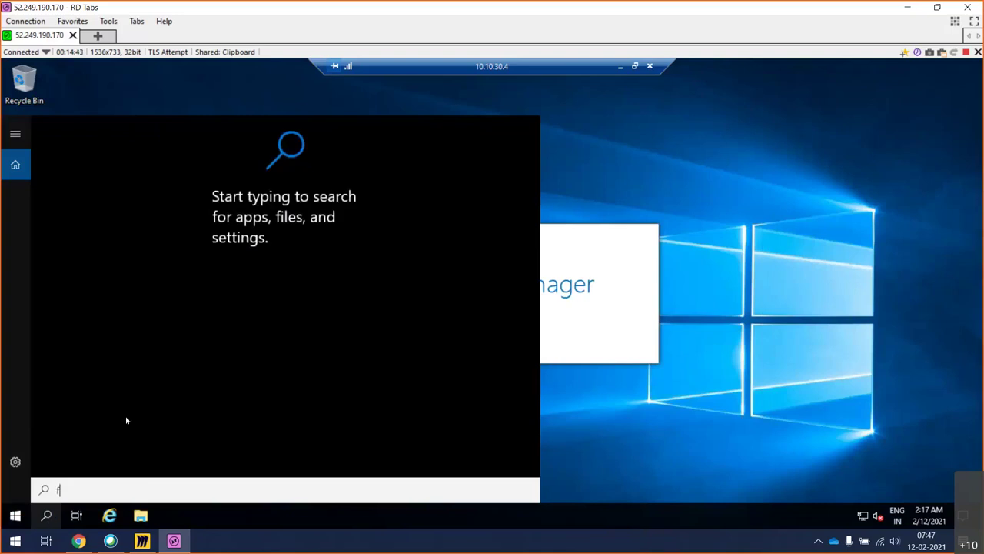
text(ire)
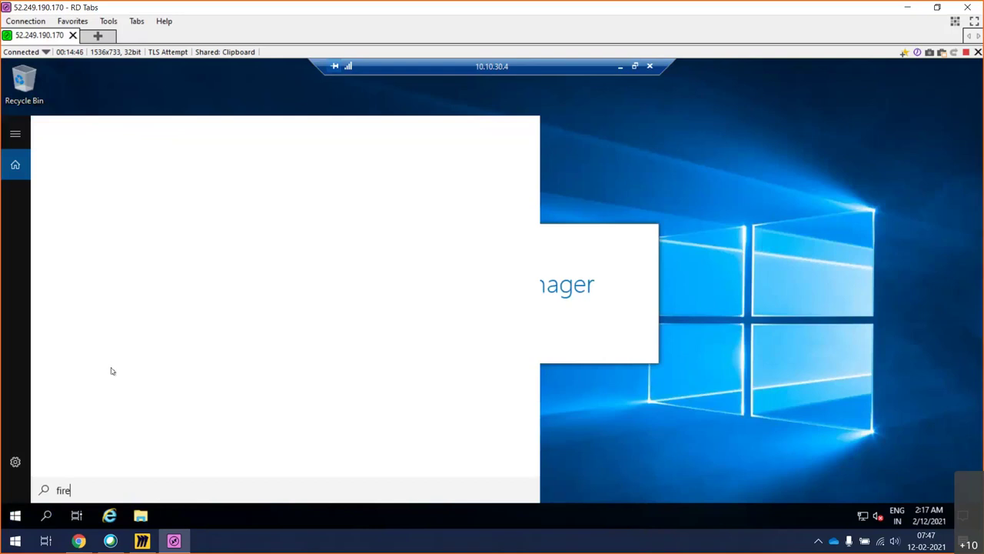
click(149, 353)
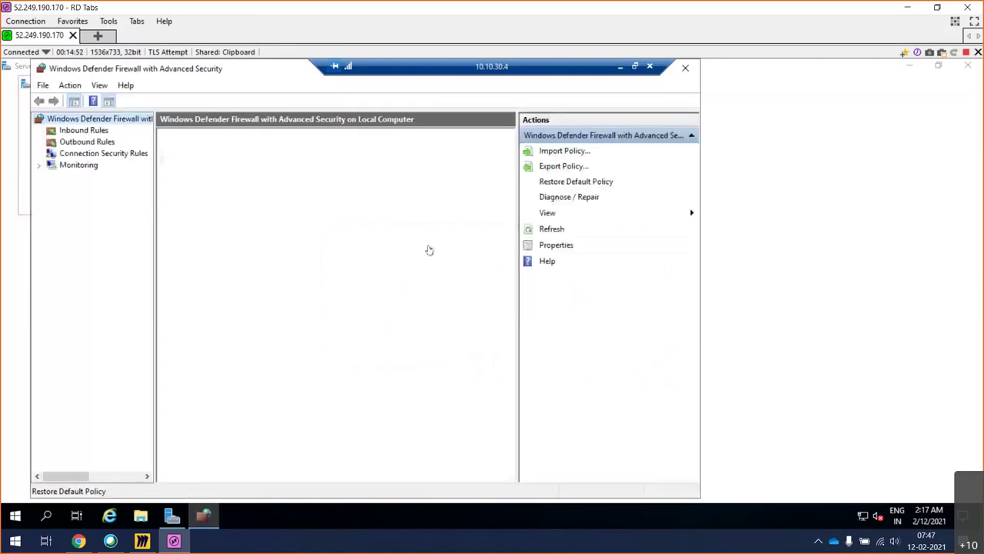
Step: In Firewall Properties, set Firewall state to Off on the Domain, Private and Public profiles
click(236, 377)
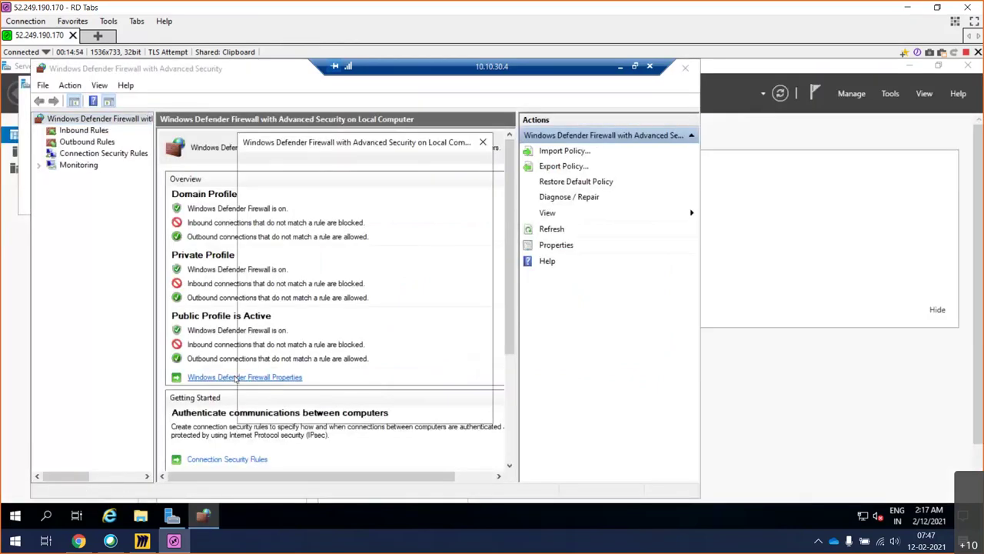
click(430, 213)
click(377, 231)
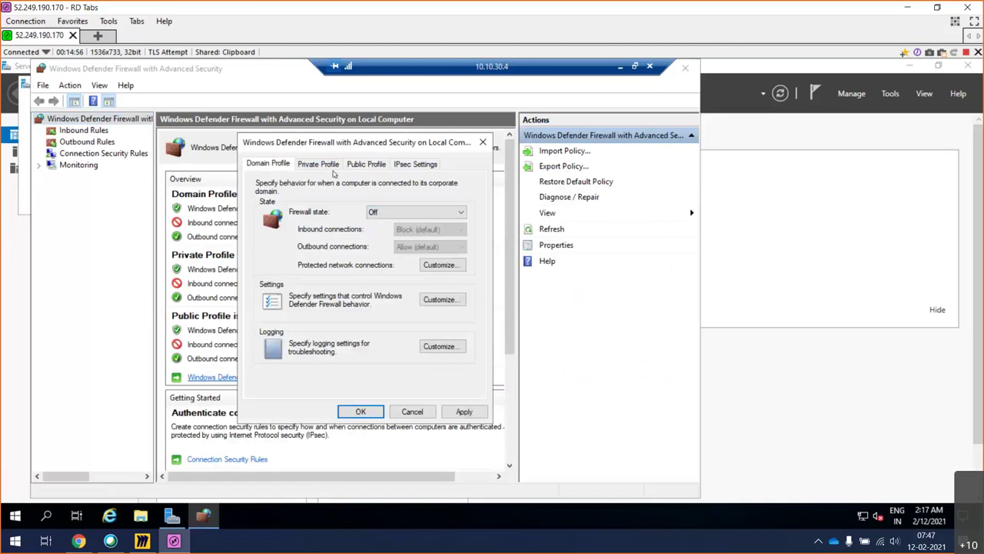
click(319, 164)
click(388, 212)
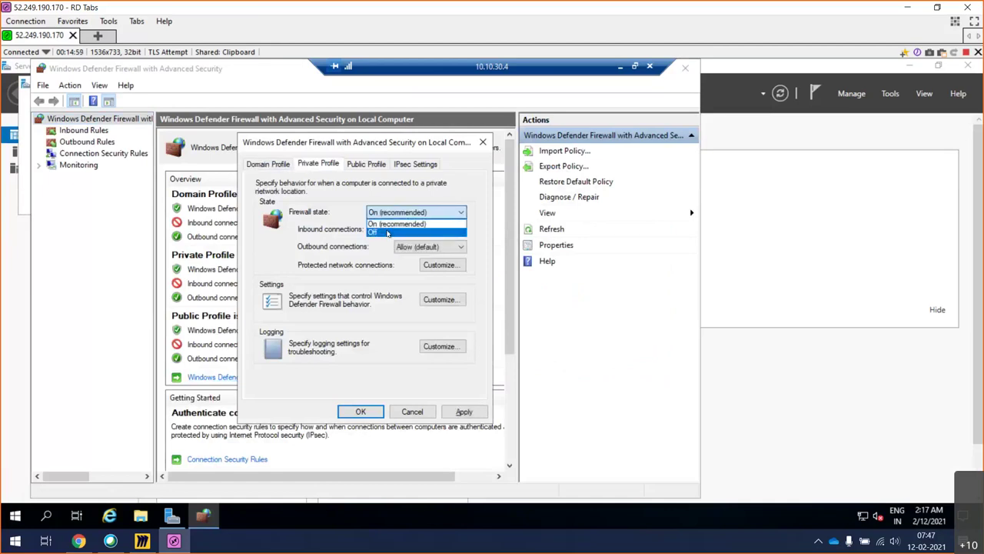
click(388, 232)
click(366, 164)
click(385, 212)
click(380, 229)
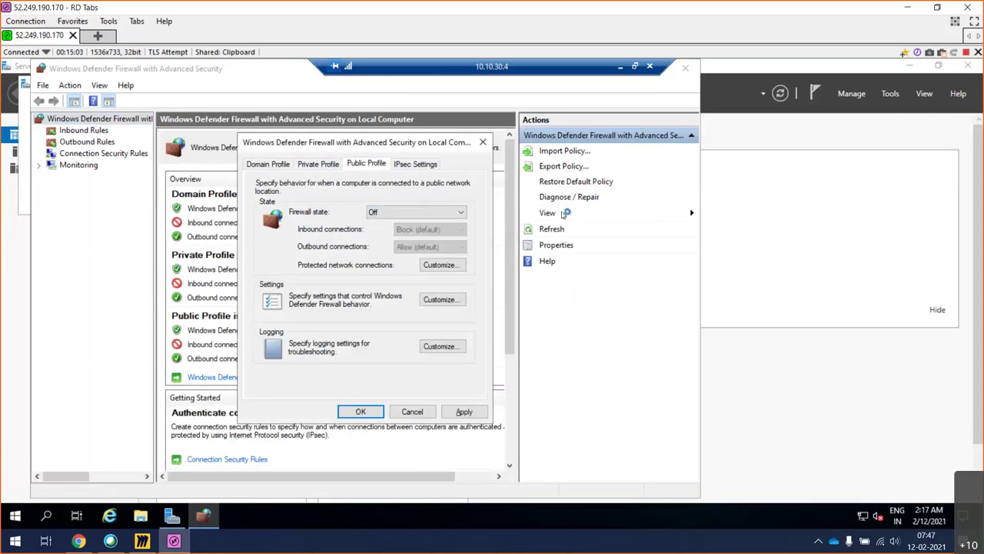
Step: Apply the Off settings with OK, then close the firewall console and Server Manager
click(692, 71)
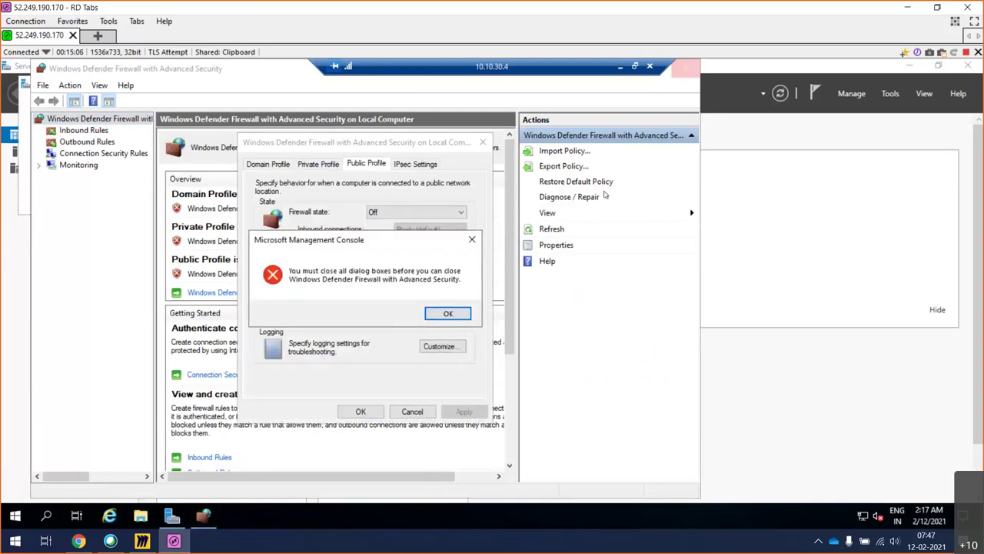
click(449, 314)
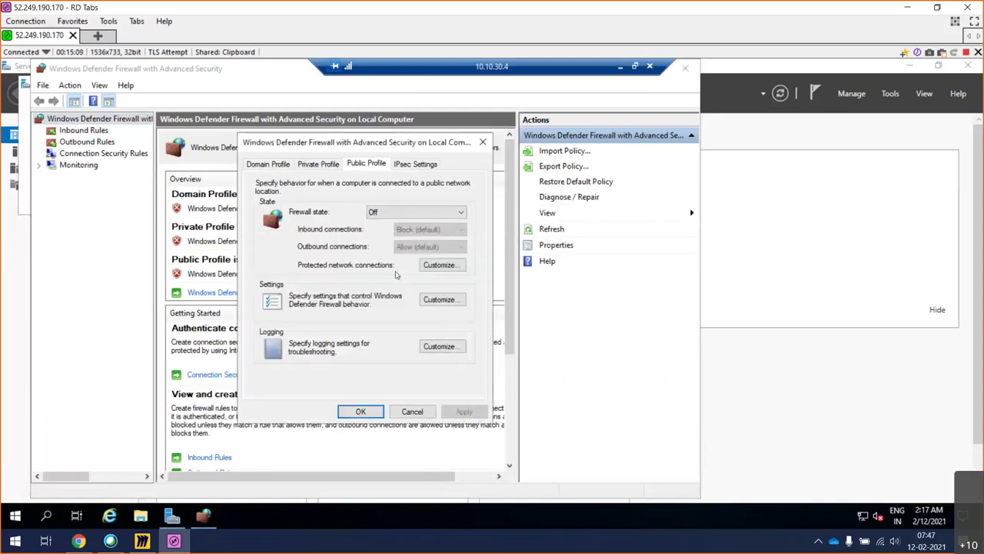
click(324, 166)
click(274, 165)
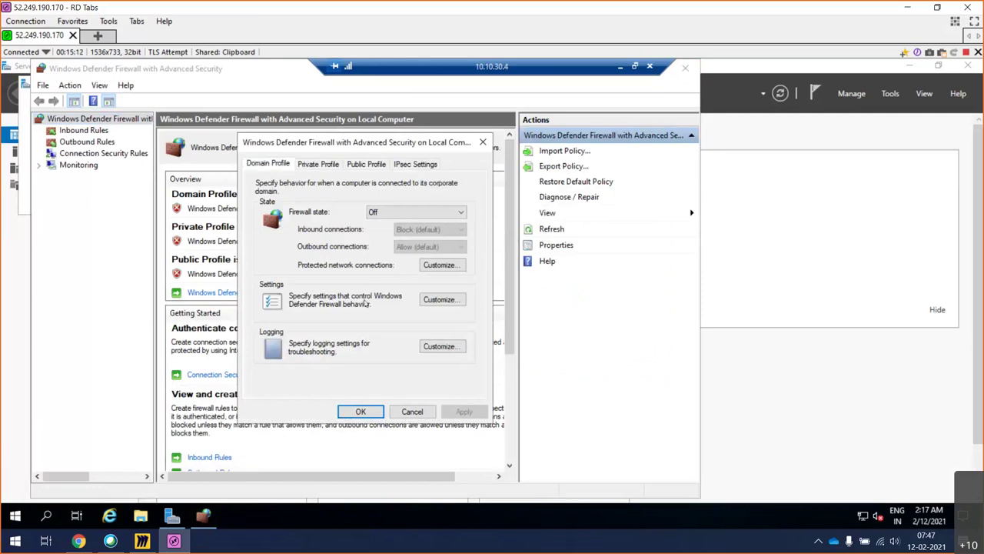
click(358, 412)
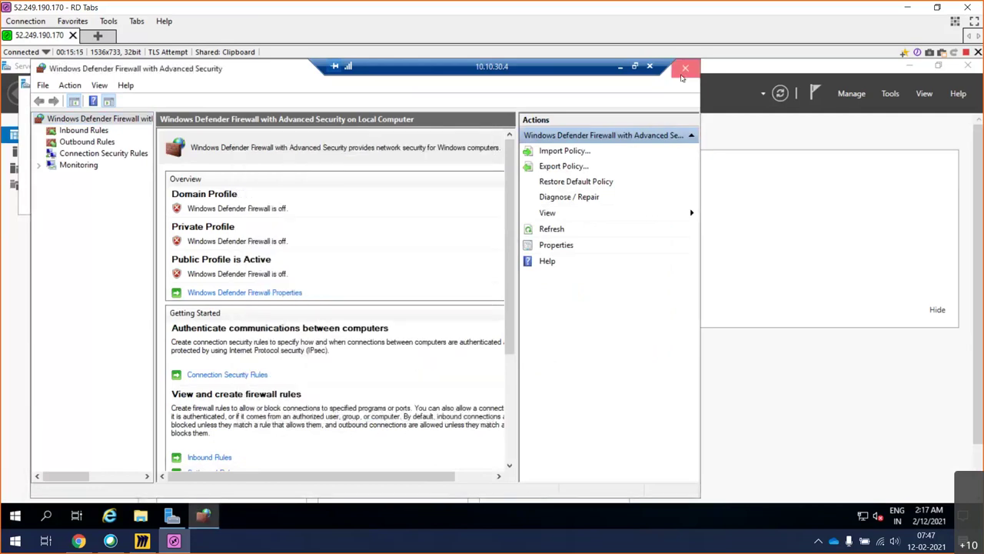
click(684, 70)
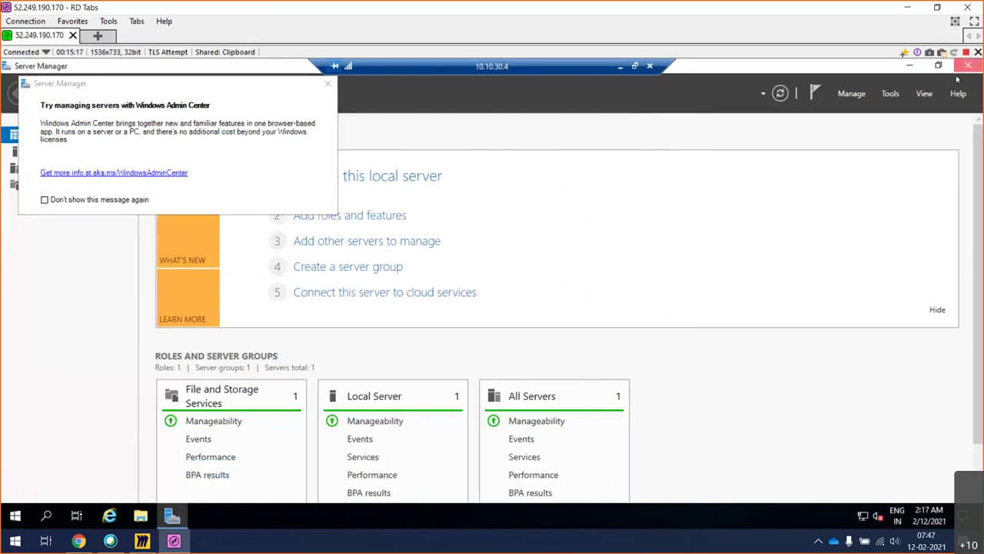
click(966, 67)
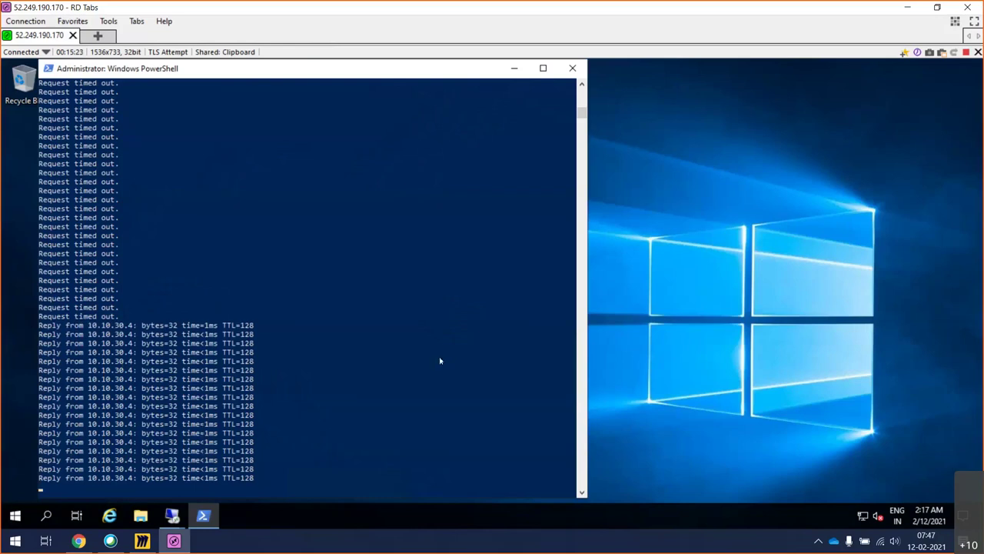
Step: Stop the ping, run ipconfig /all to highlight IPv4 10.200.200.68, and show the local desktop
key(ctrl+c)
text(ipconfig /all)
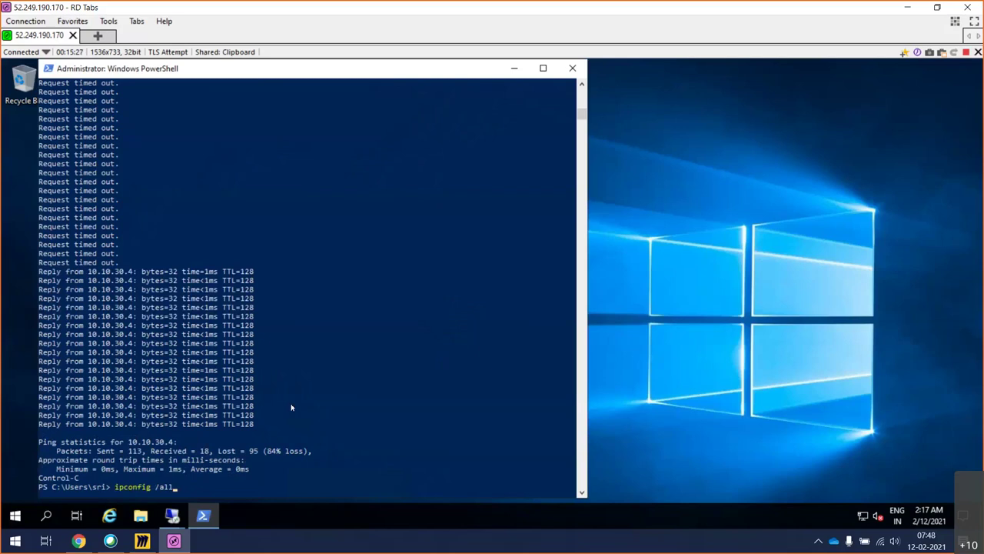
key(Return)
double_click(257, 398)
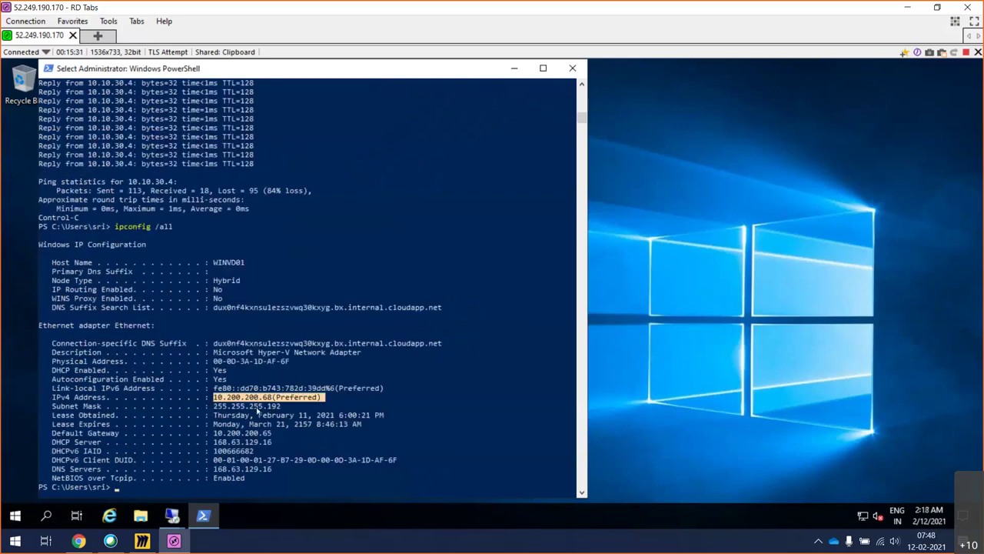
click(79, 540)
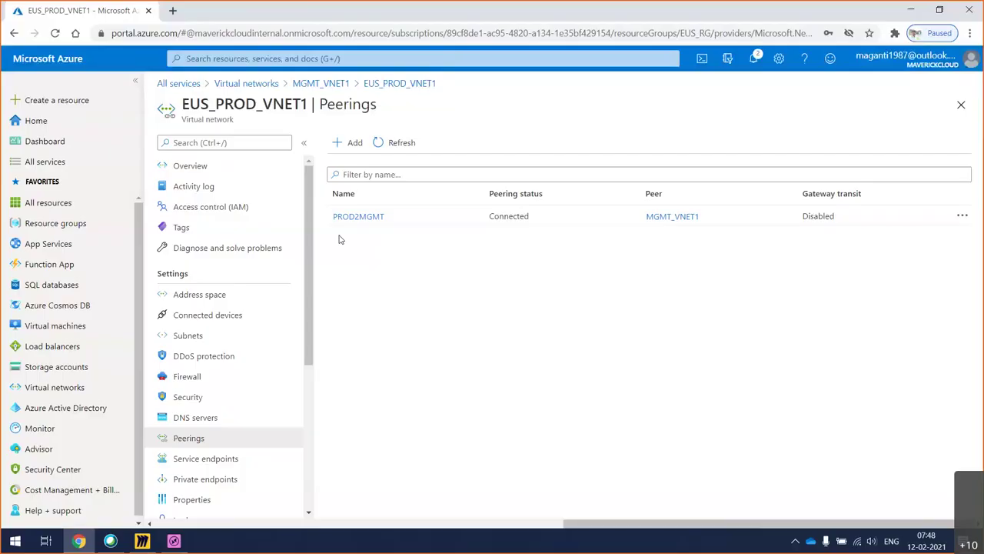
key(super+d)
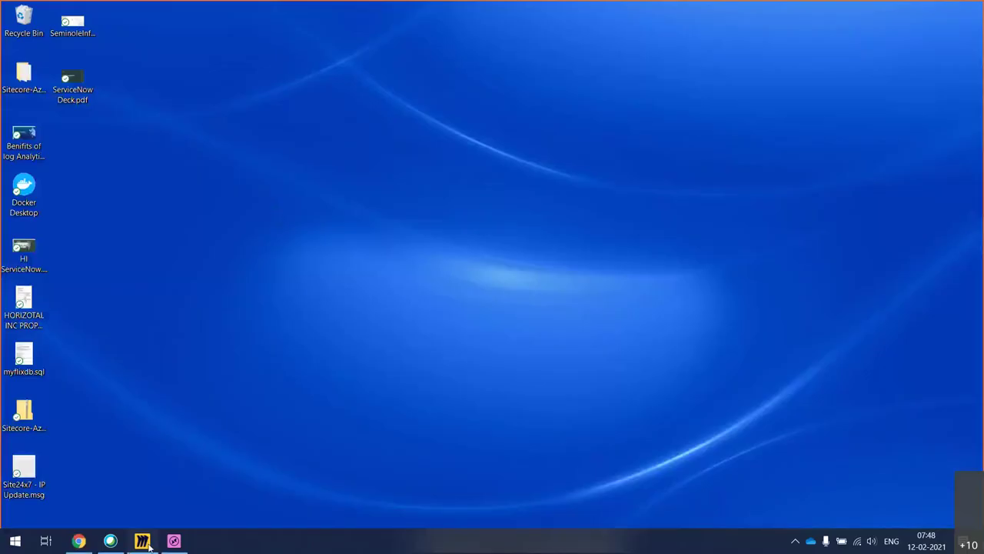
Step: In Miro, tick WEB servers 10.10.10.4 and 10.20.10.4 and cross out APP servers 10.10.20.4 and 10.20.20.4
click(143, 540)
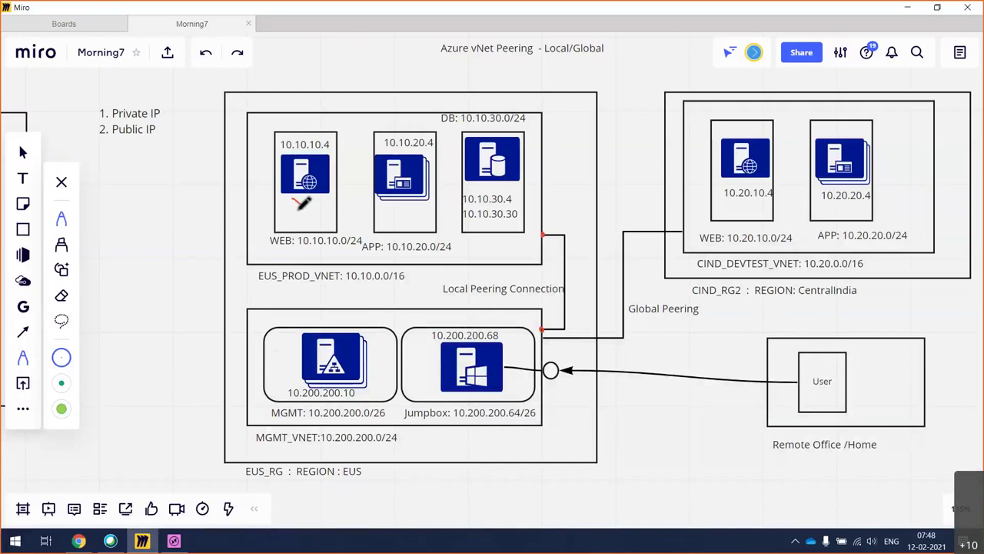
drag(301, 203, 313, 193)
mouse_move(390, 197)
mouse_down()
mouse_move(405, 210)
mouse_move(394, 216)
mouse_up()
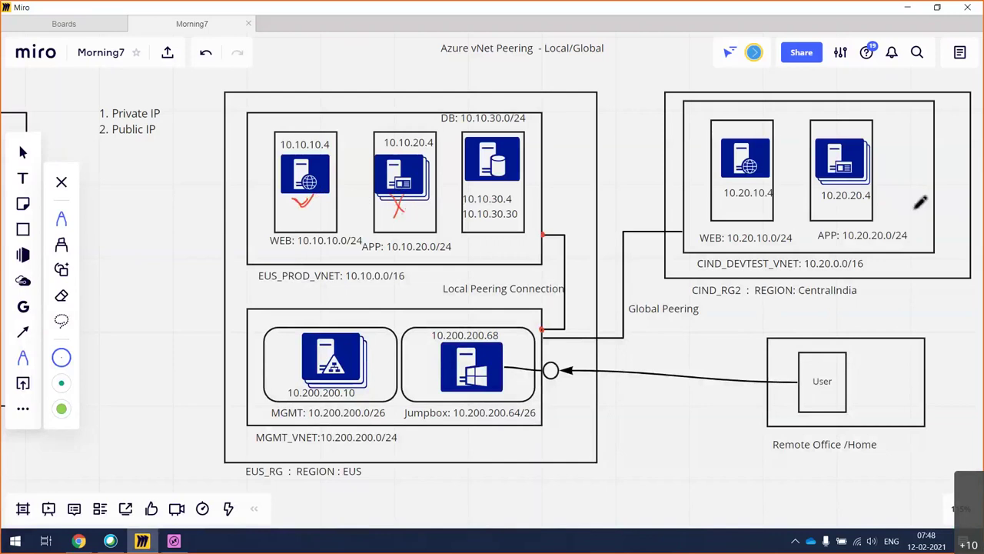
mouse_move(840, 177)
mouse_down()
mouse_move(854, 193)
mouse_move(840, 192)
mouse_up()
drag(724, 178, 740, 168)
drag(300, 197, 331, 183)
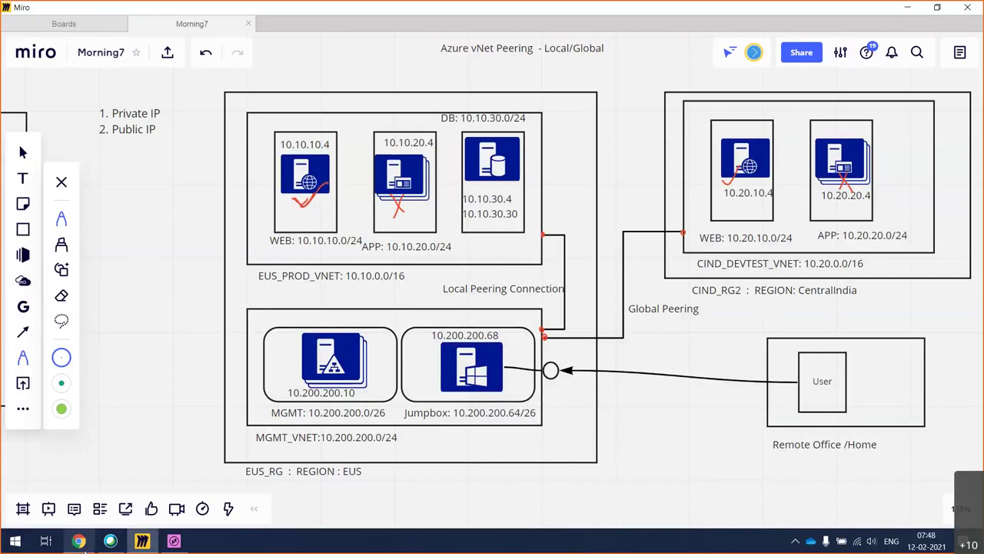
click(80, 540)
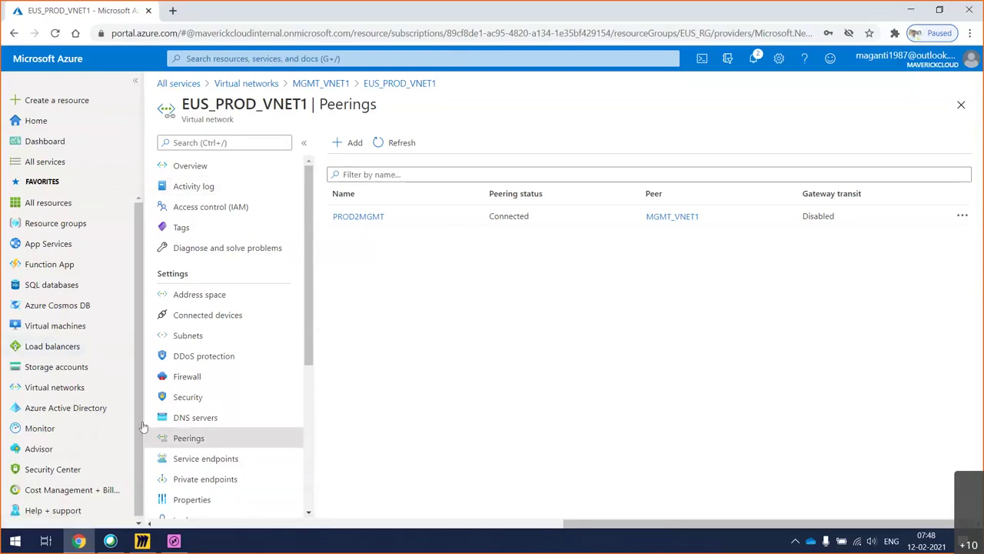
Step: Start a new virtual machine in resource group CIND_RG named DEVTESTWEBVM1
click(58, 331)
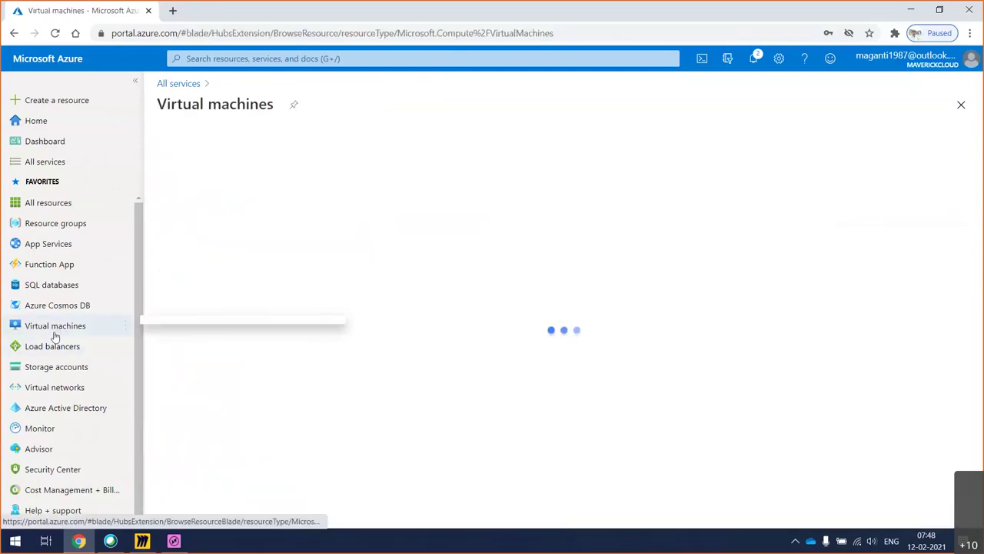
click(202, 146)
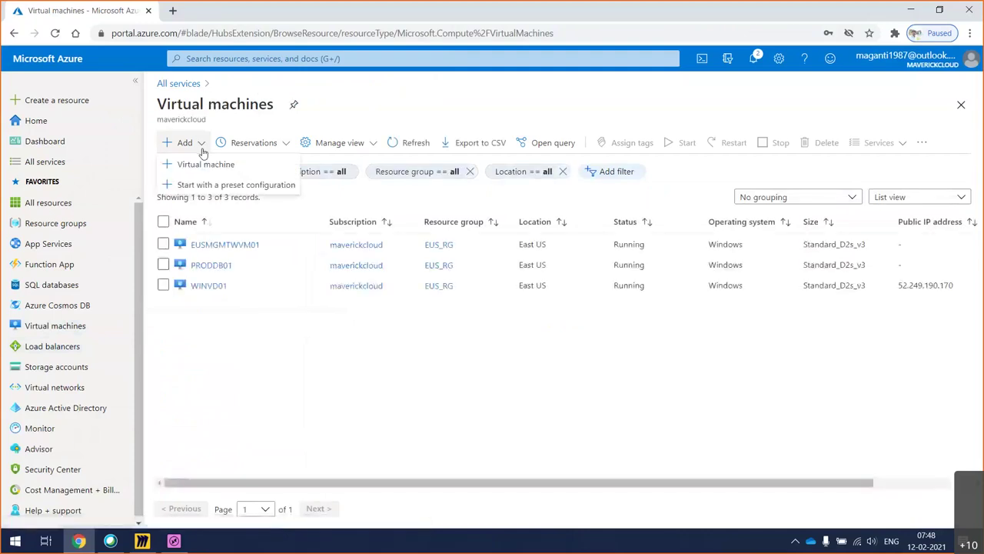
click(202, 165)
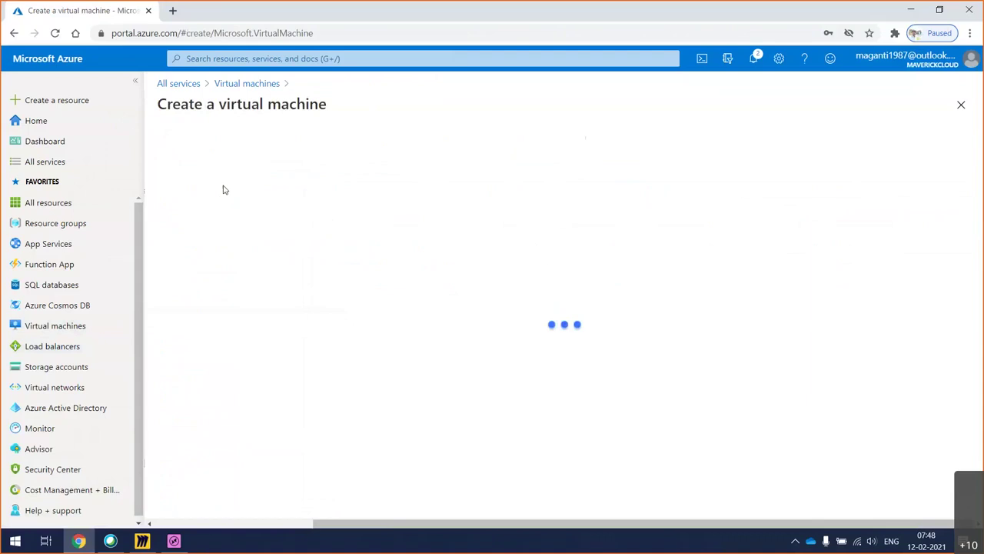
click(470, 307)
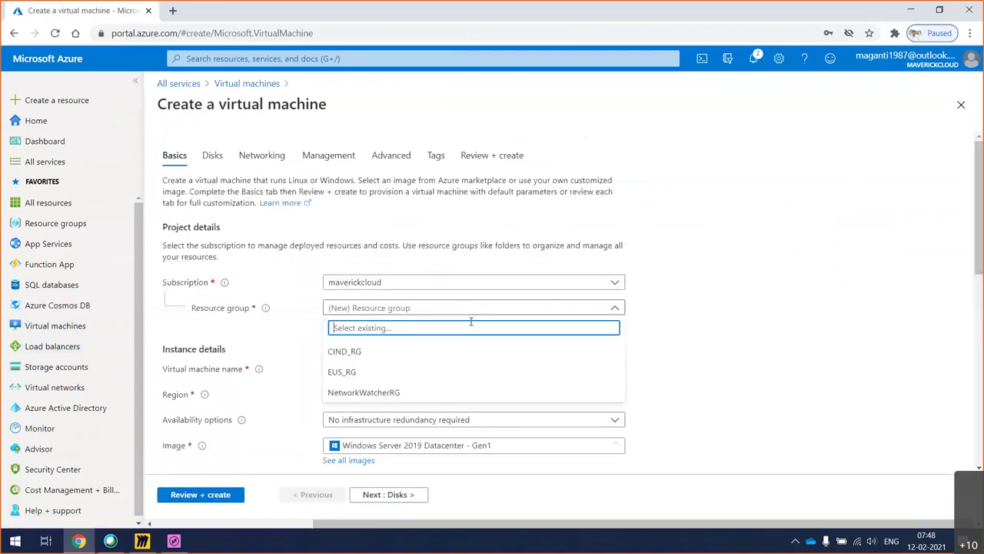
click(356, 352)
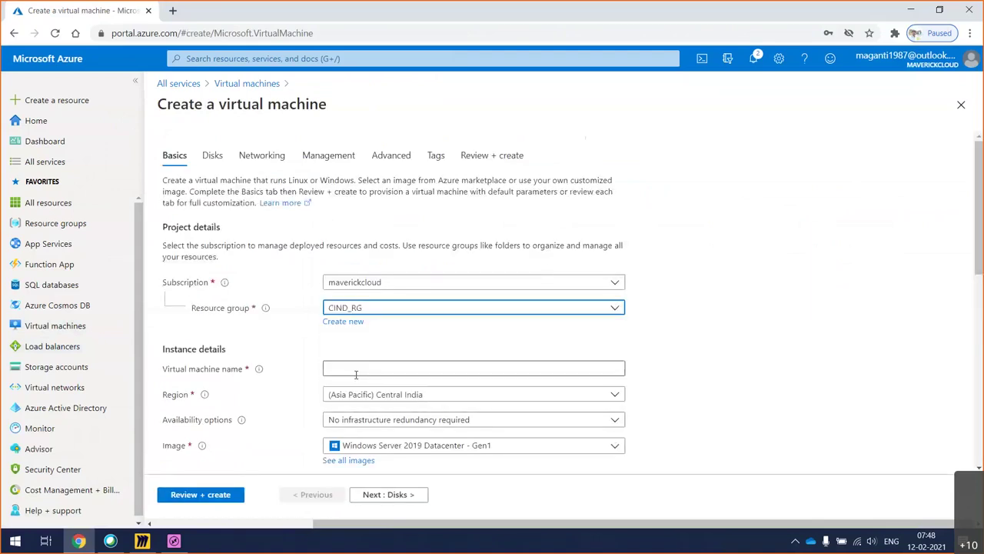
click(356, 375)
text(DEVTESTWEBVM1)
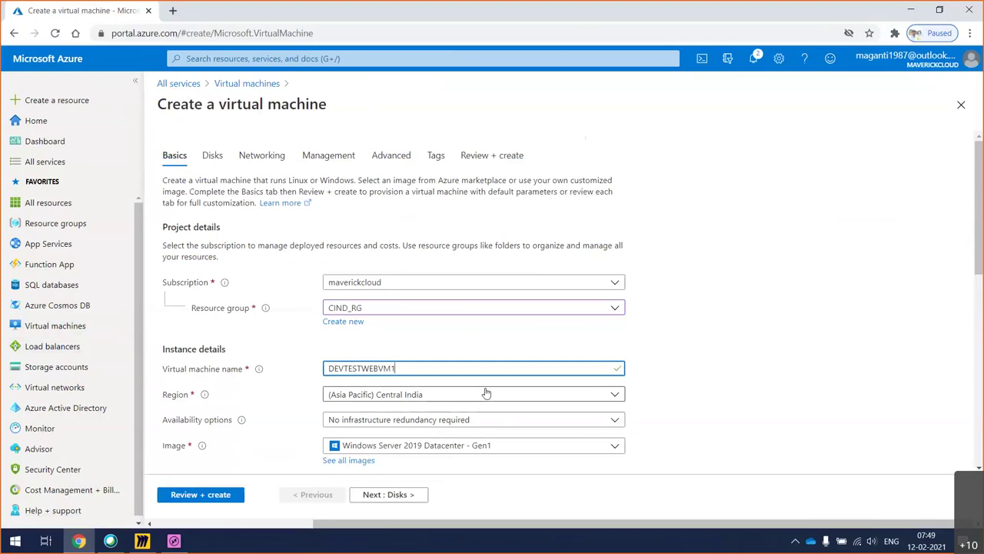
Step: Choose the Ubuntu Server 18.04 LTS image and the Standard_B1s size
scroll(643, 389, down, 1)
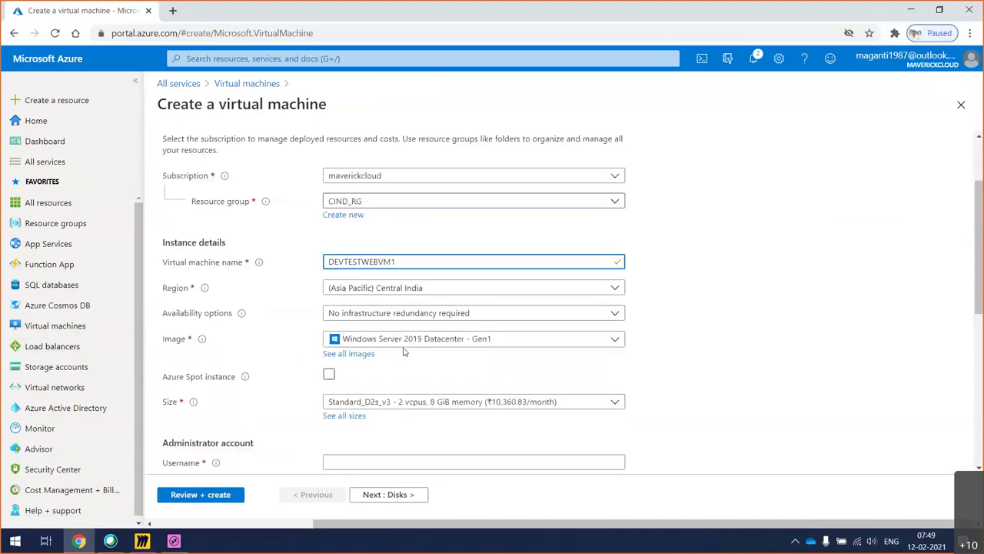
click(567, 345)
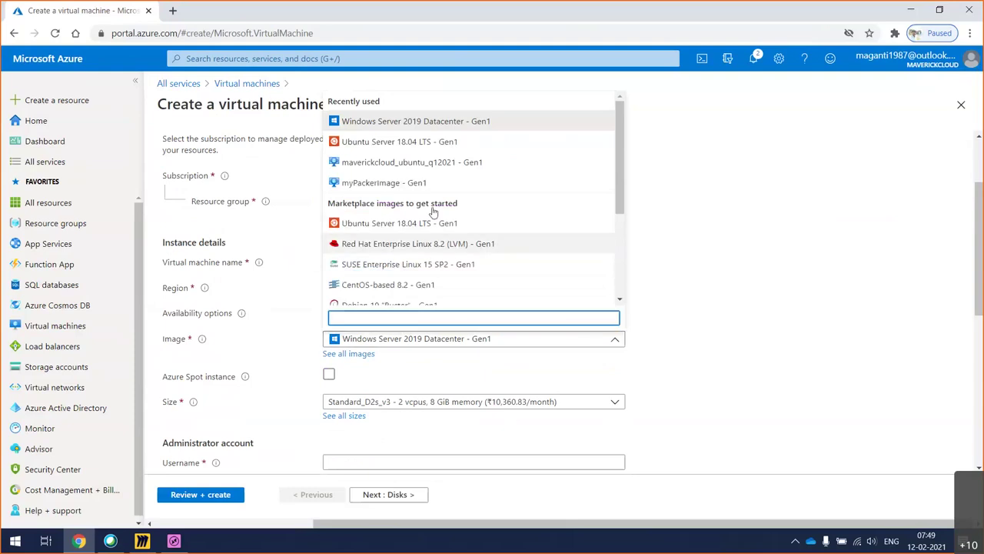
click(381, 144)
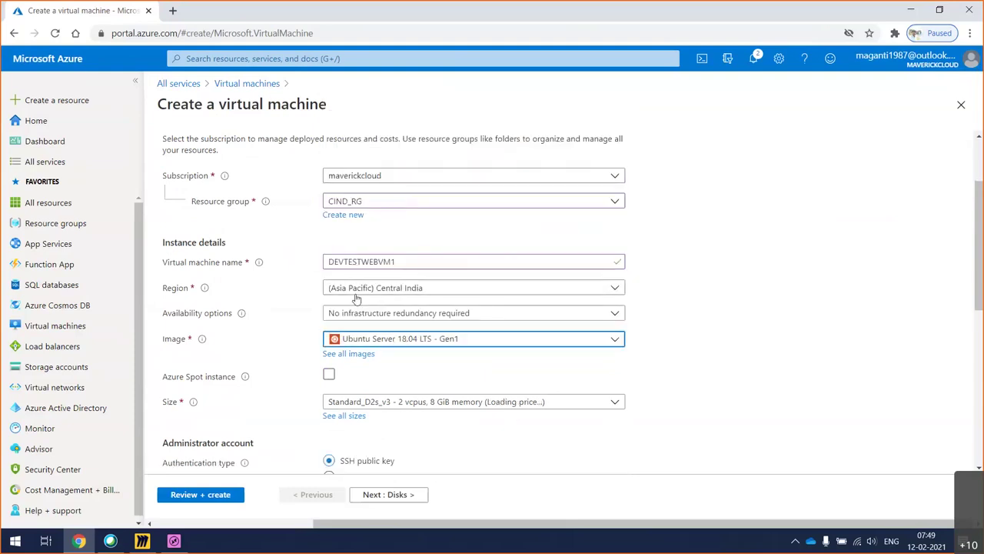
scroll(429, 373, down, 1)
scroll(429, 374, down, 1)
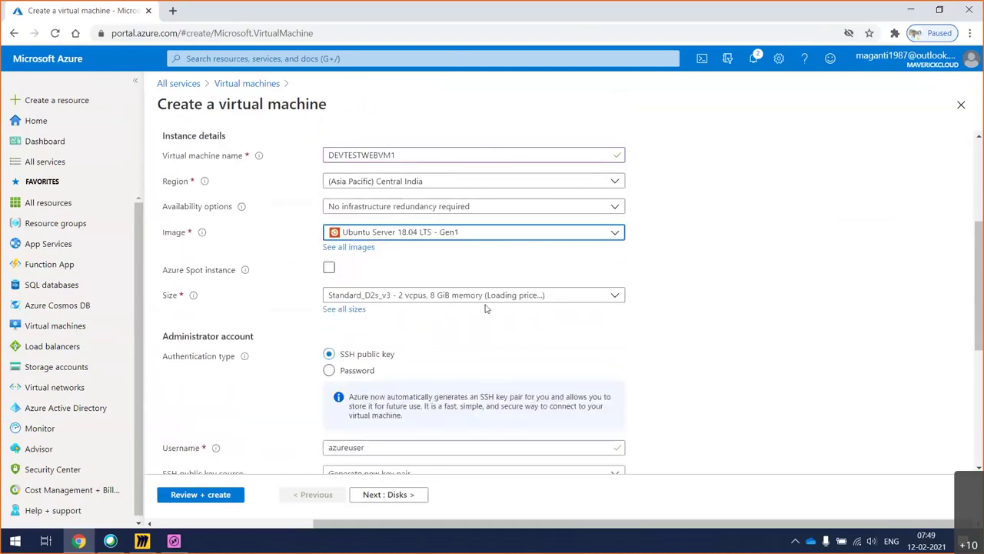
click(425, 296)
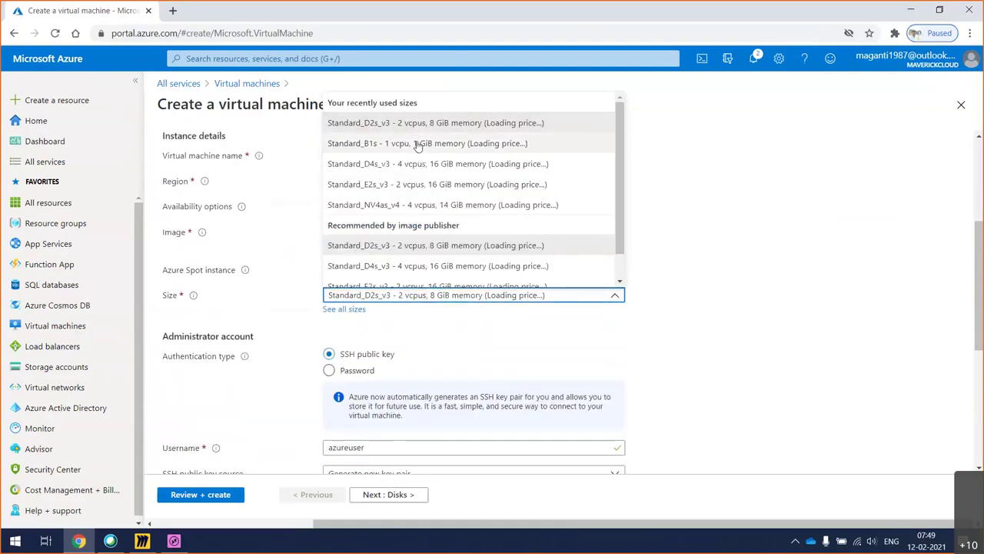
click(417, 143)
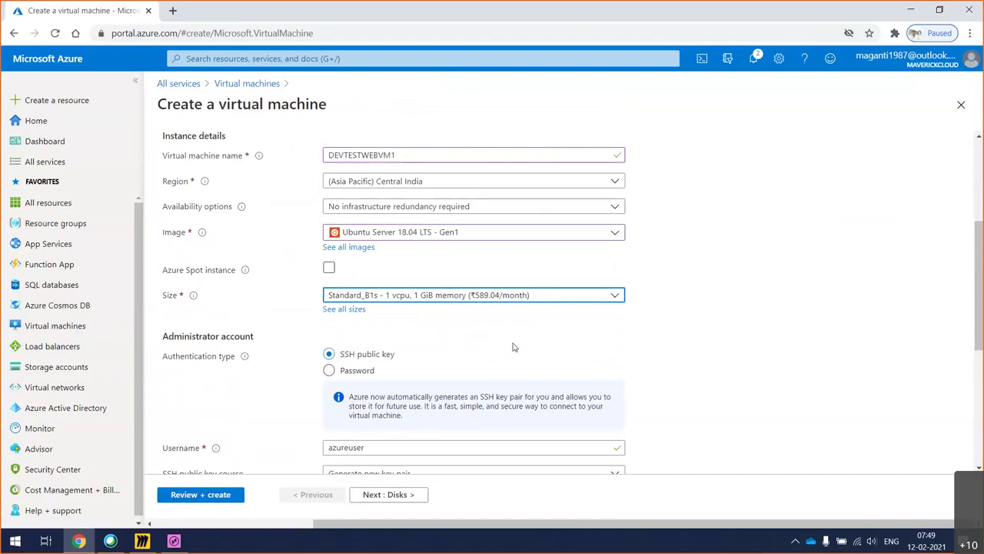
Step: Use password authentication, entering the administrator username, password and confirmation, then continue to Disks
scroll(515, 346, down, 2)
click(329, 157)
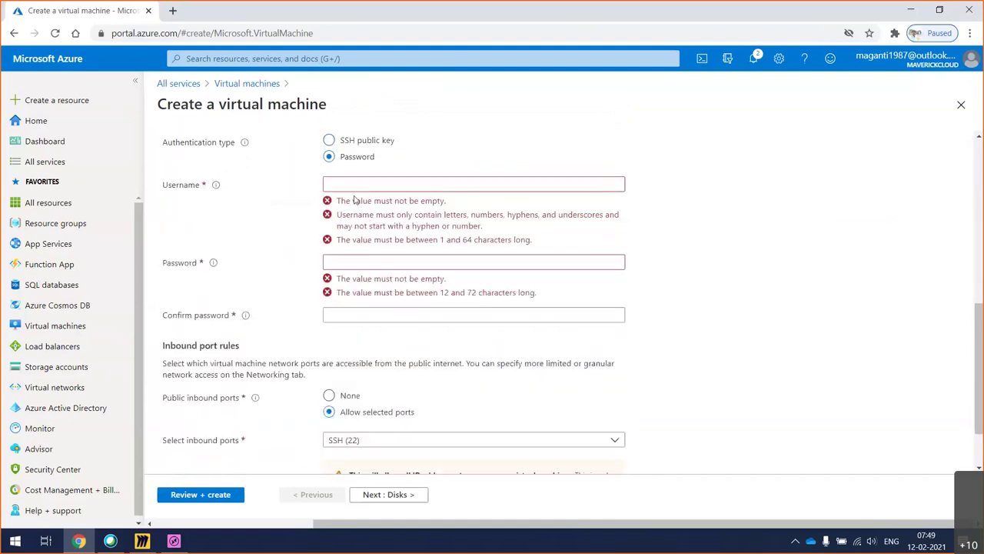
click(359, 184)
text(sri)
key(Tab)
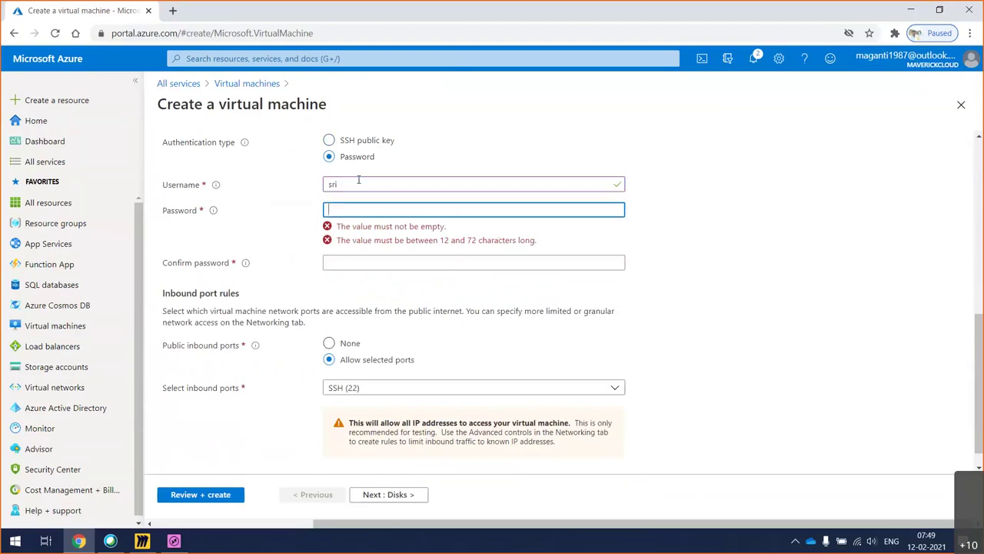
text(••••••••••••••)
key(Tab)
text(••••)
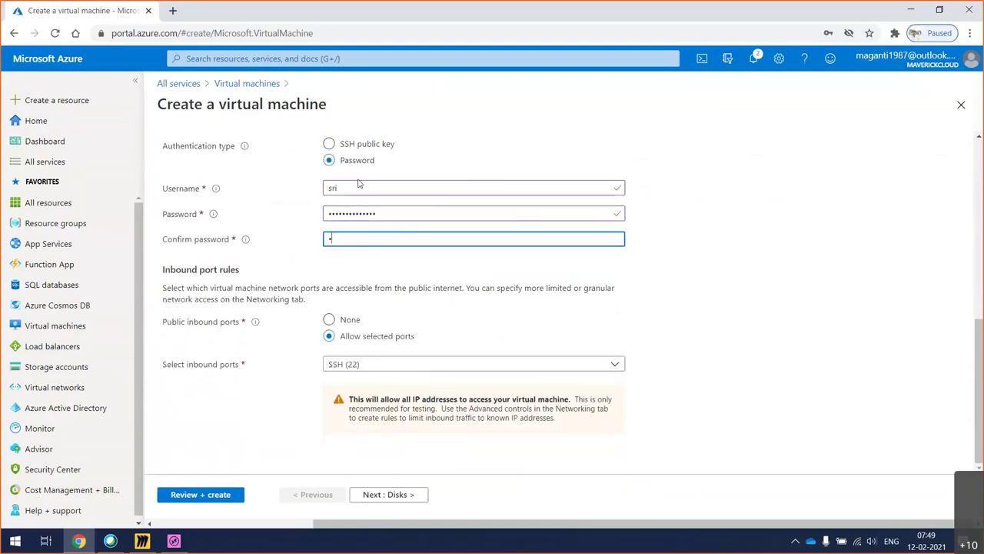
text(••••••••••)
click(416, 495)
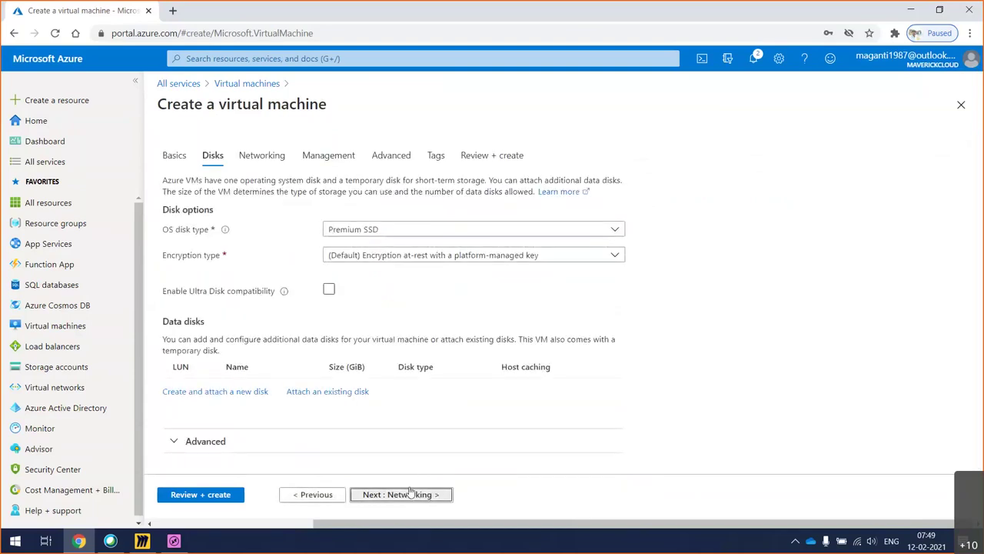
Step: On Networking, put the VM on WEBSUBNET with Public IP set to None
click(410, 494)
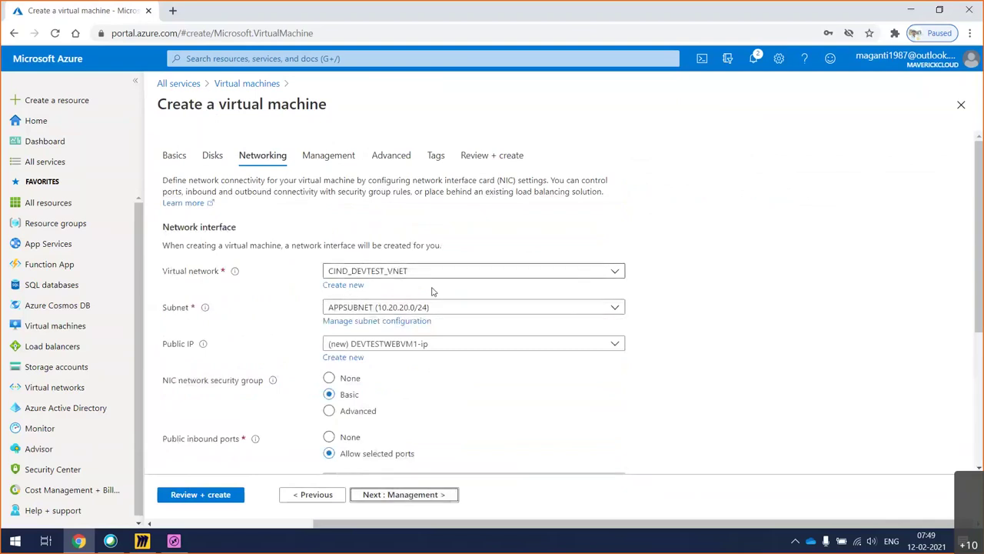
click(468, 314)
click(384, 371)
click(402, 346)
click(434, 382)
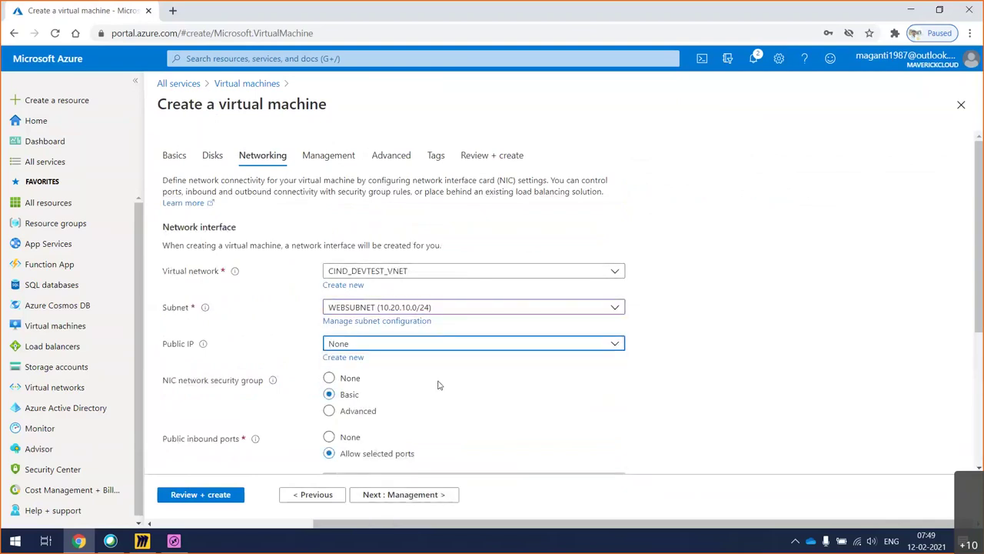
scroll(416, 387, down, 2)
Step: Disable boot diagnostics on Management, then pass Review + create and click Create
click(428, 499)
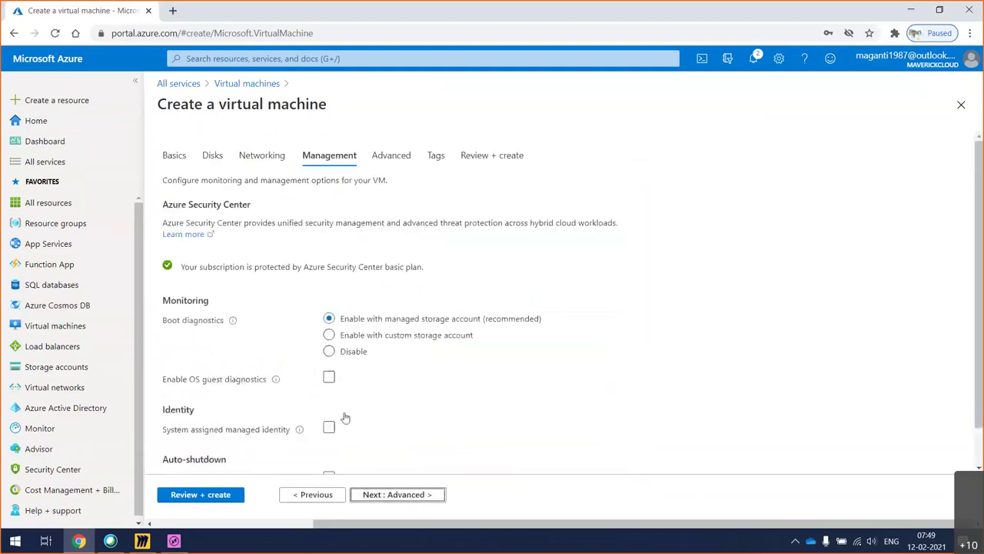
click(329, 351)
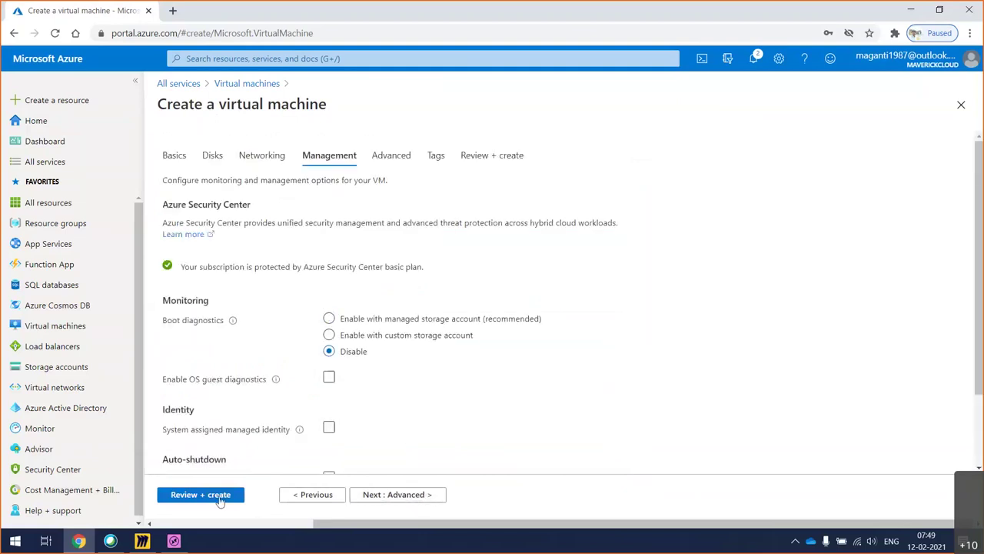
click(201, 494)
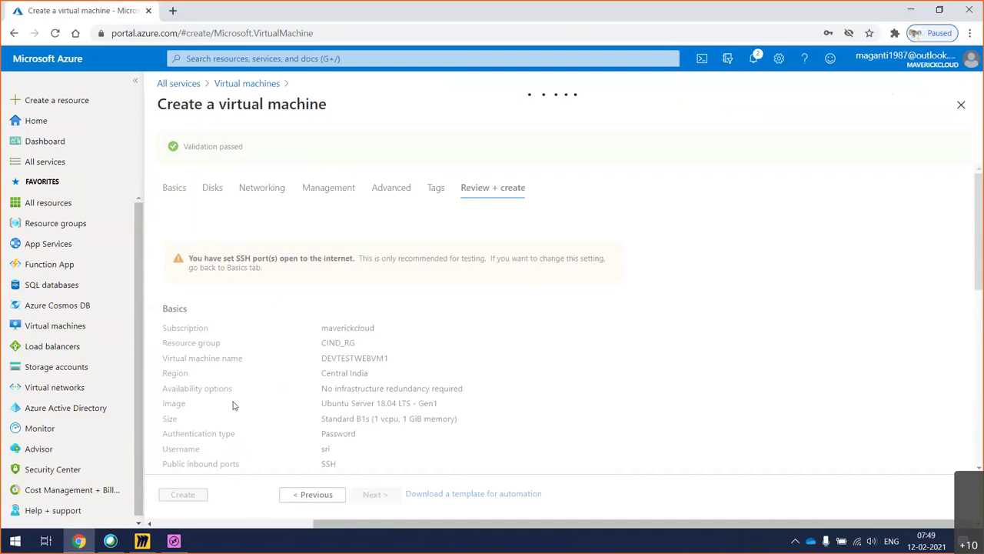
click(179, 496)
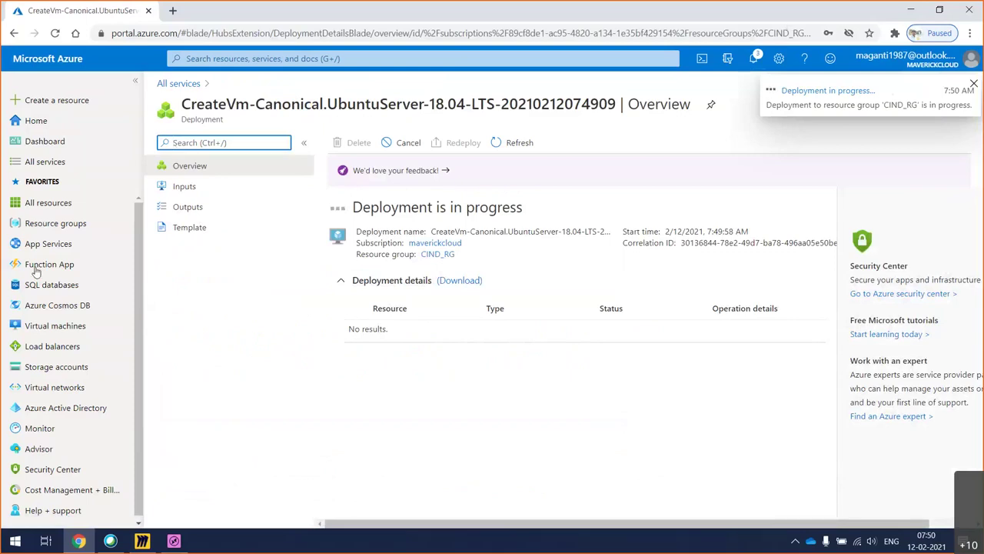
mouse_move(39, 270)
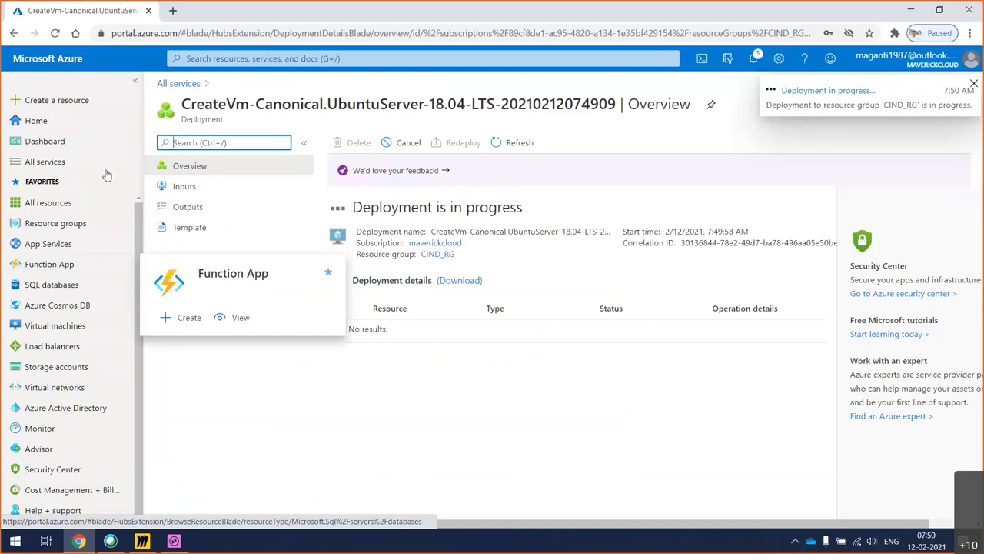
Step: Start another virtual machine in resource group EUS_RG named PRODWEBVM1
click(48, 327)
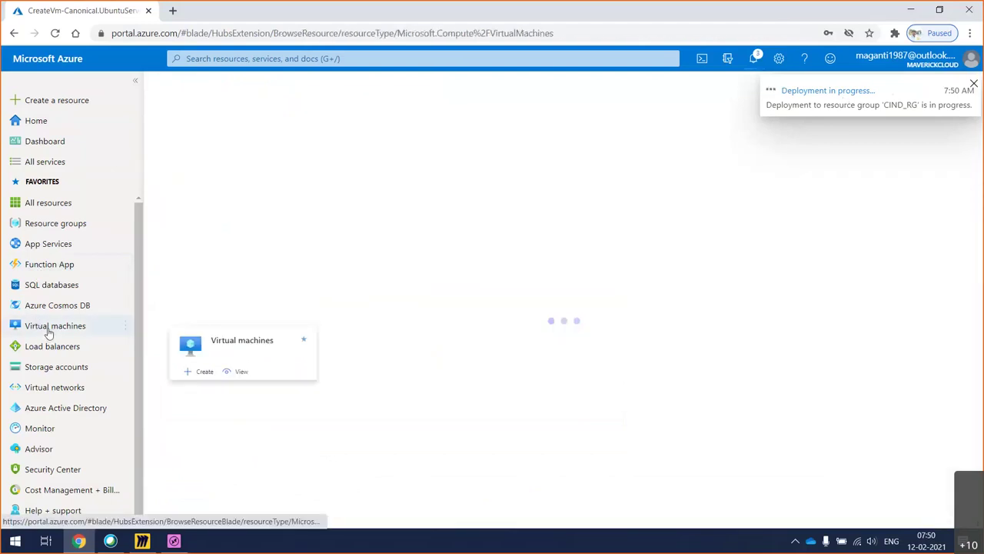
click(188, 143)
click(202, 163)
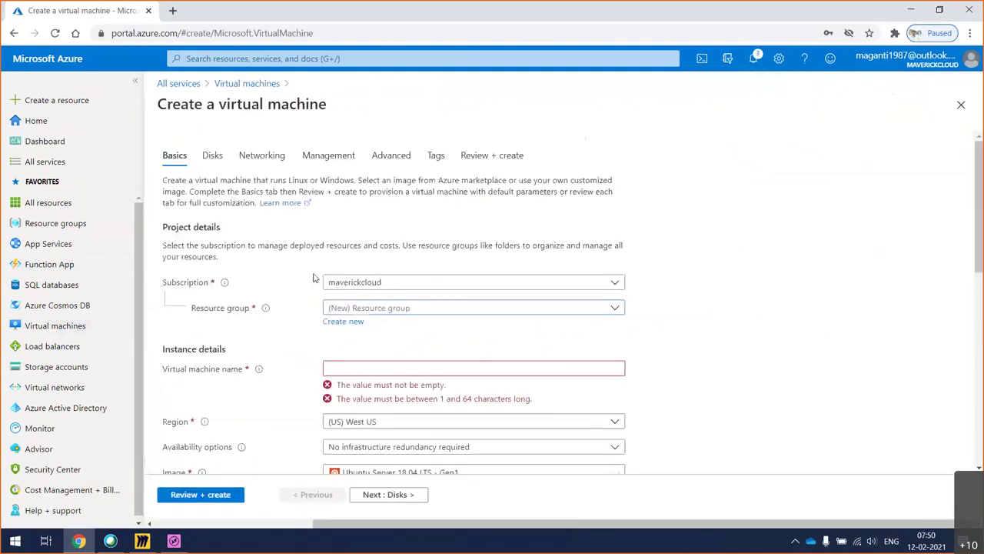
click(419, 308)
click(350, 375)
click(354, 368)
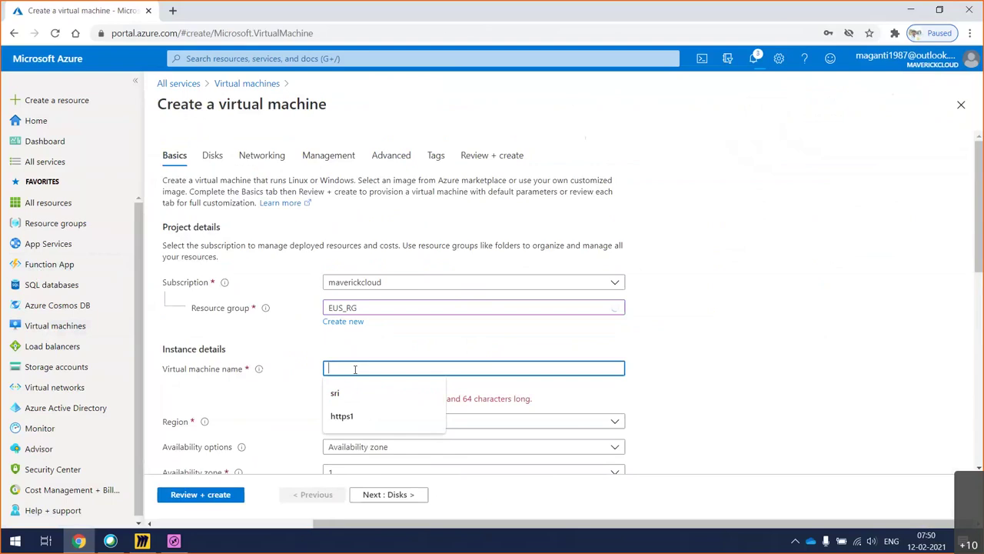
text(PRODWEBVM1)
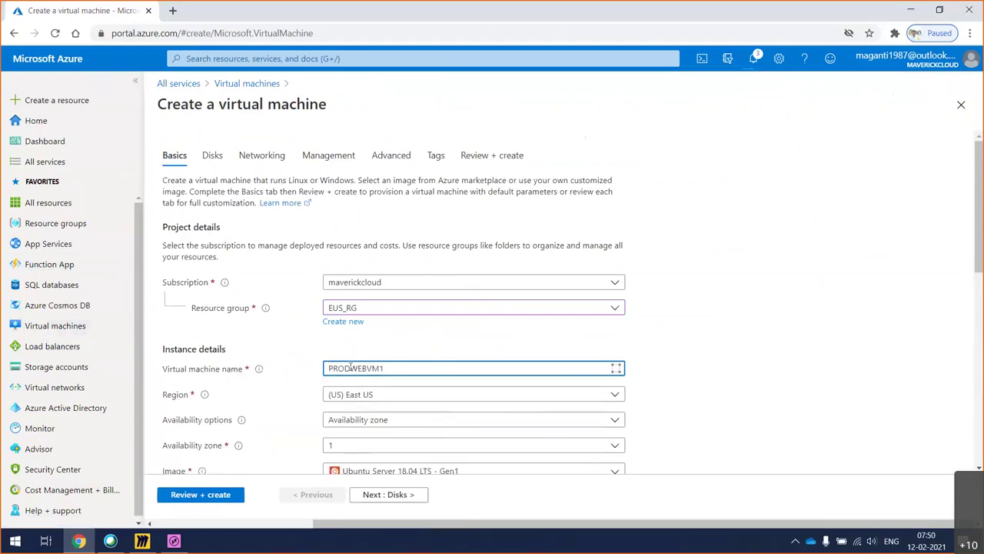
Step: Set Availability options to 'No infrastructure redundancy required'
scroll(424, 325, down, 3)
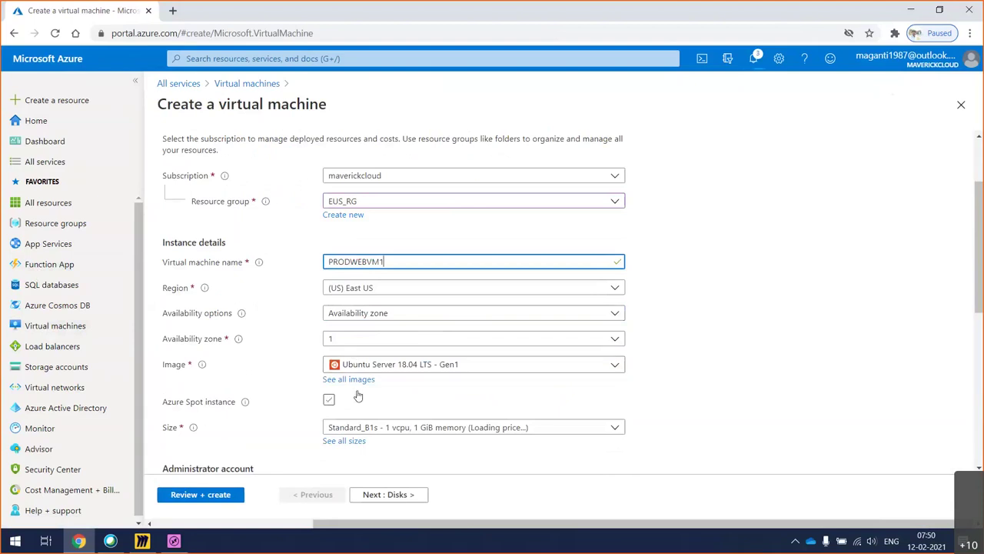
click(371, 315)
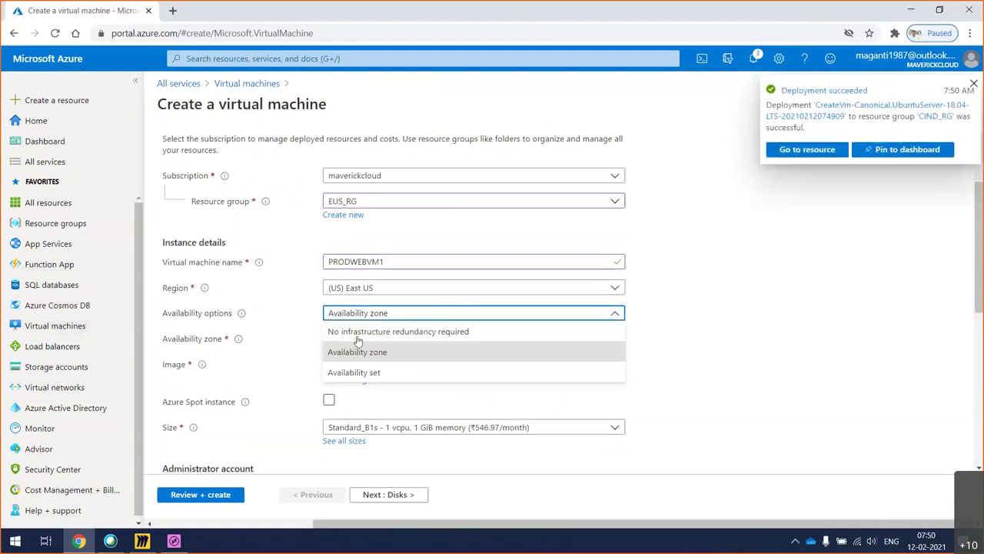
click(385, 331)
scroll(409, 371, down, 1)
scroll(399, 361, down, 3)
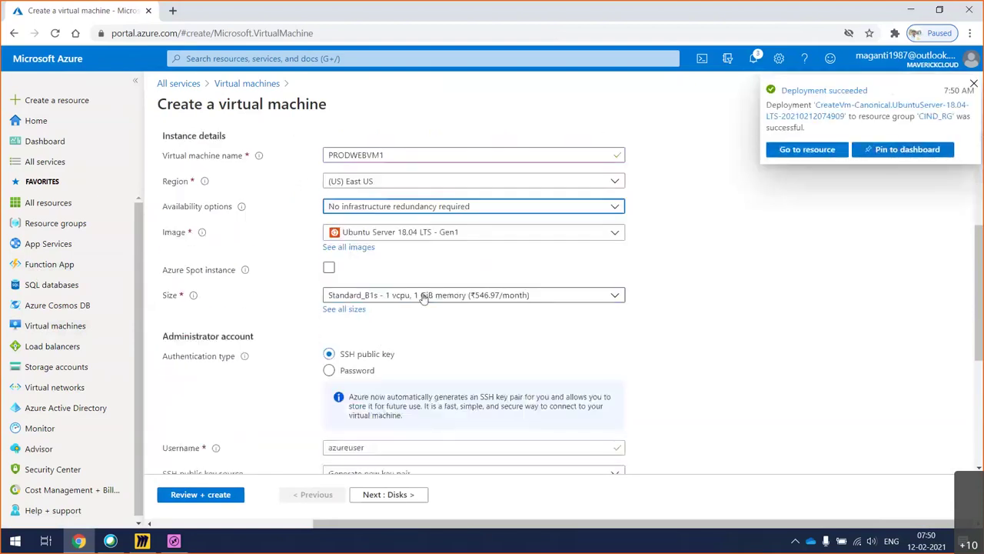
scroll(339, 276, down, 3)
Step: Switch to password authentication and enter the administrator username, password and confirmation
click(329, 264)
click(344, 292)
text(sri)
key(Tab)
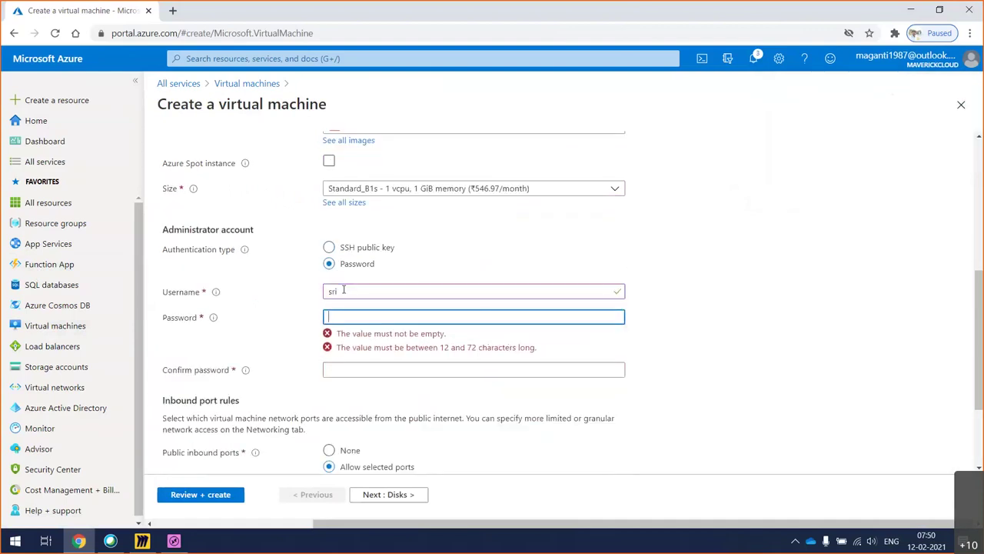
text(••••••••••••••)
key(Tab)
text(•••••••)
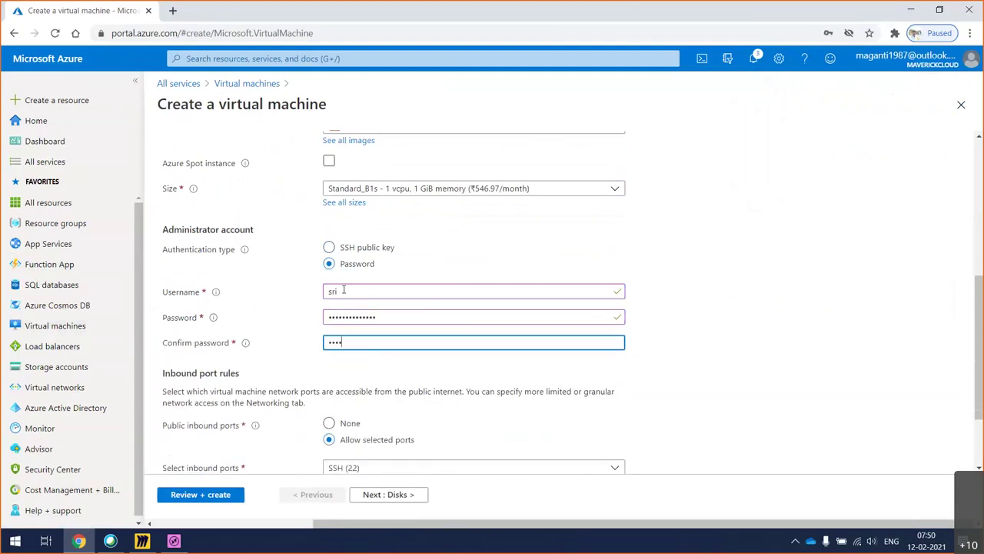
text(•••••••)
scroll(385, 284, down, 2)
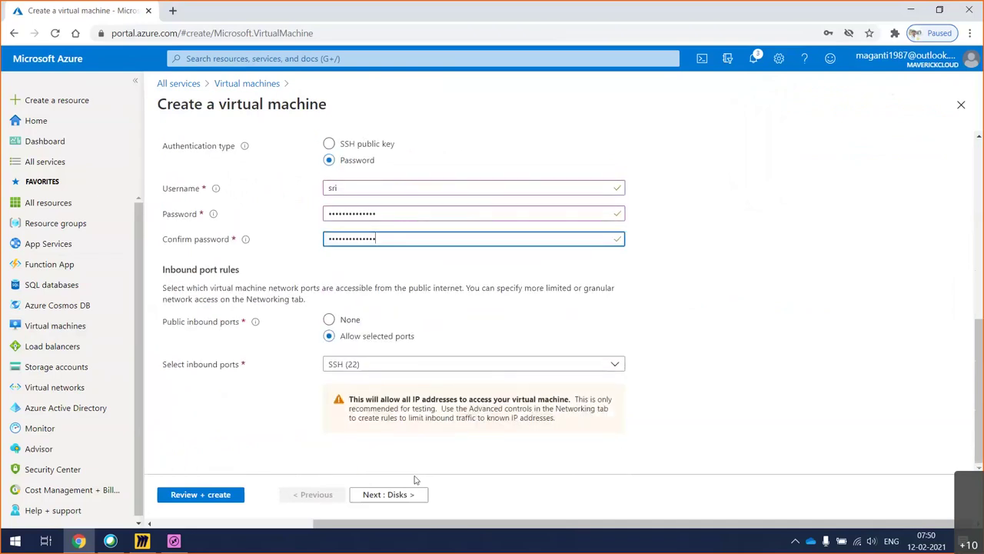
Step: Skip past Disks and set Networking to WEBSUBNET with Public IP None
click(399, 495)
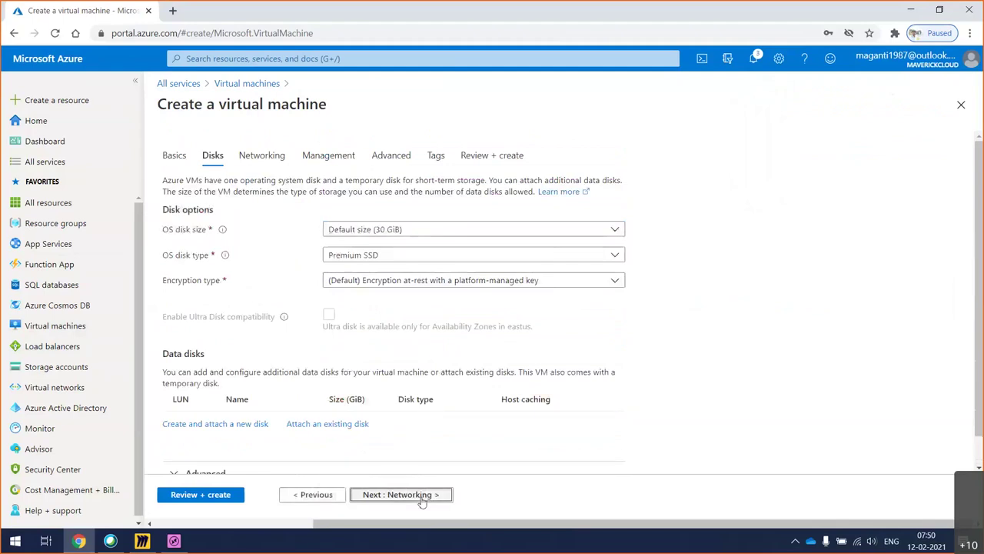
click(408, 494)
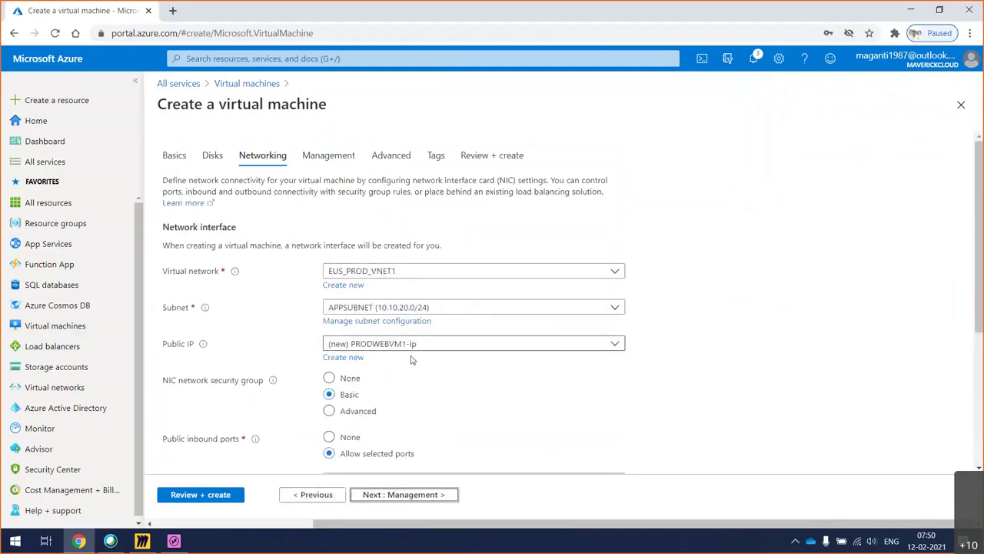
click(431, 308)
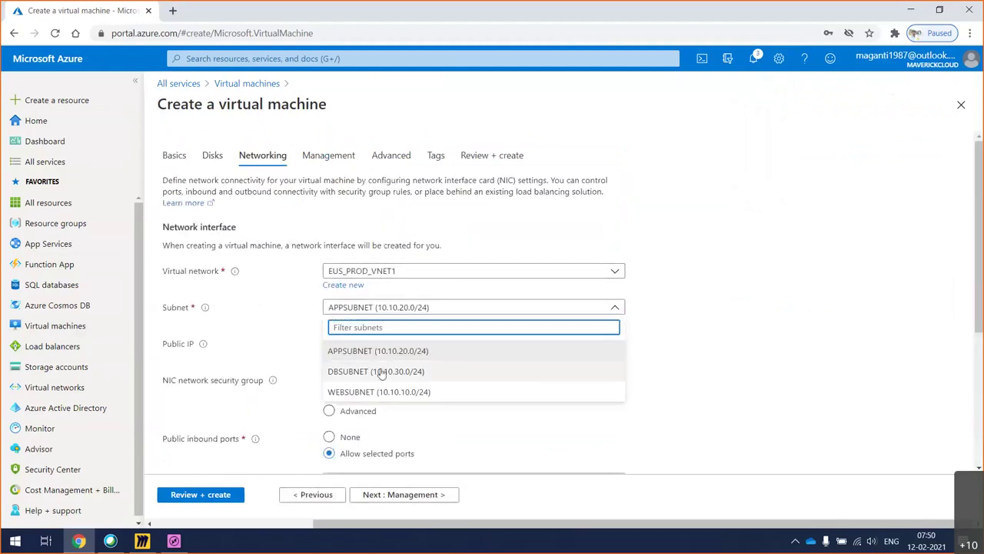
click(391, 393)
click(593, 346)
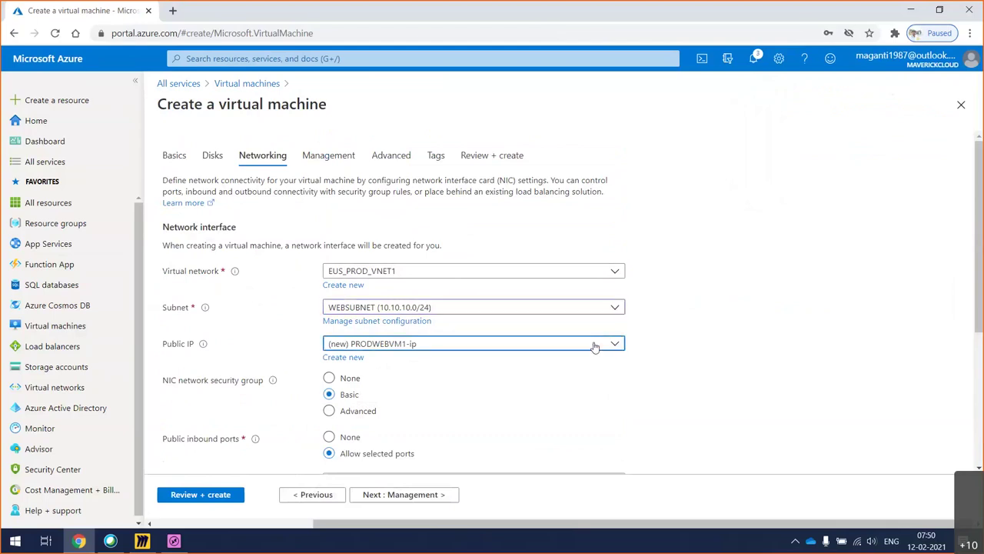
click(402, 380)
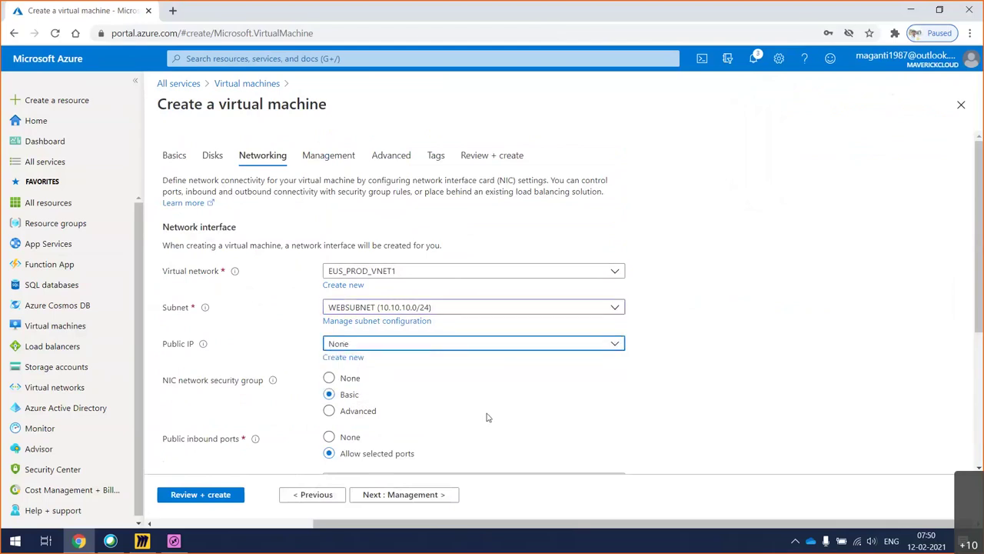
Step: Disable boot diagnostics, create PRODWEBVM1 from Review + create, and type 'hashicorp va' in a new tab
click(429, 498)
click(354, 351)
click(419, 497)
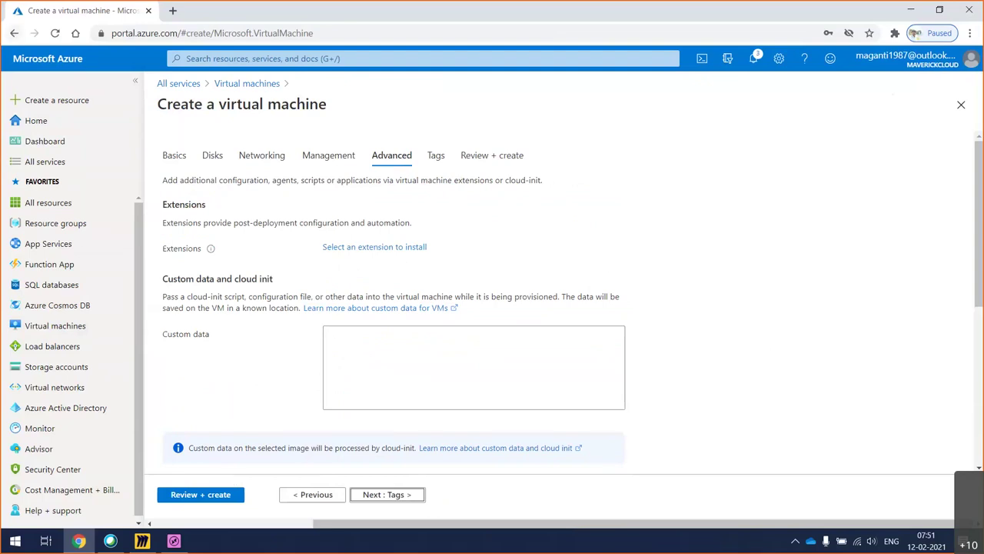
click(435, 154)
click(206, 494)
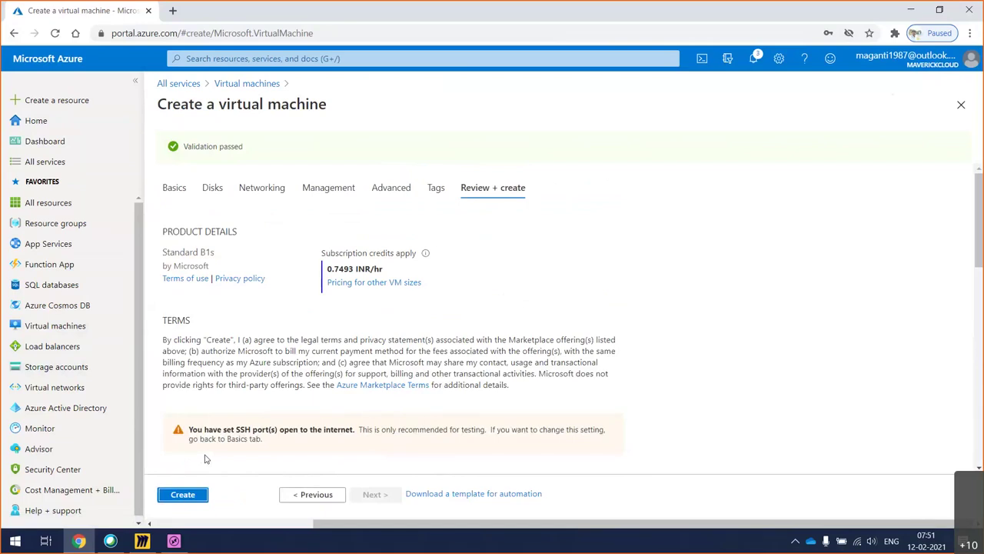
click(183, 495)
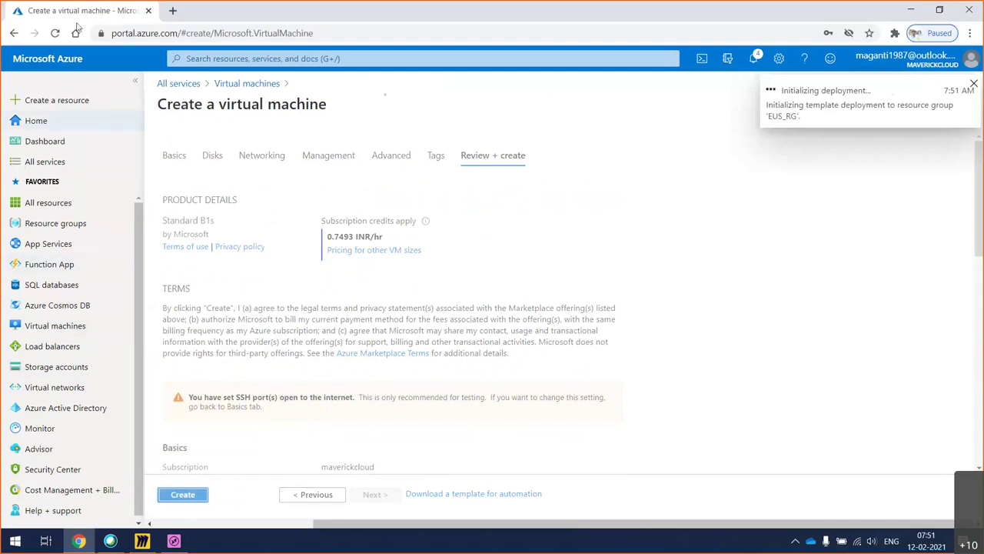
click(173, 11)
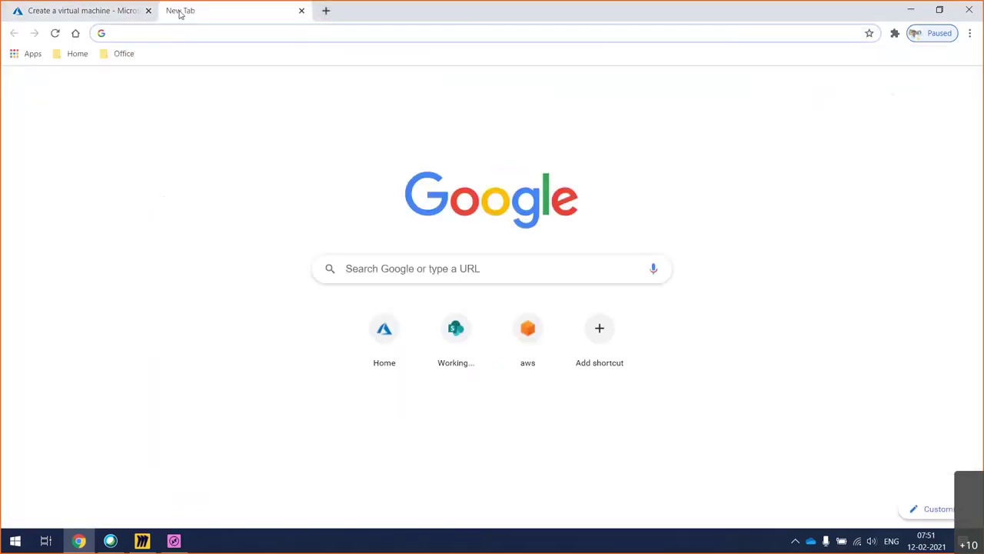
text(hashic)
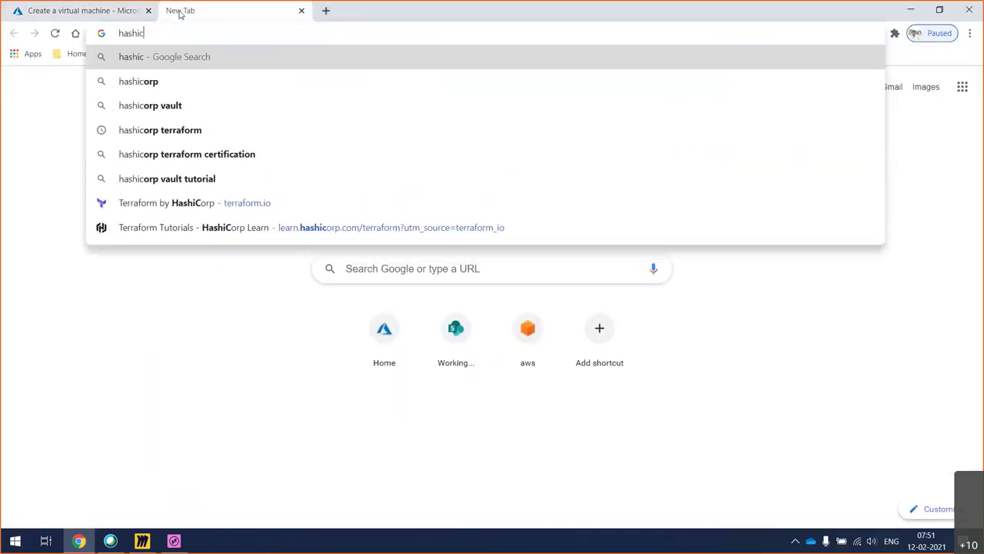
text(orp va)
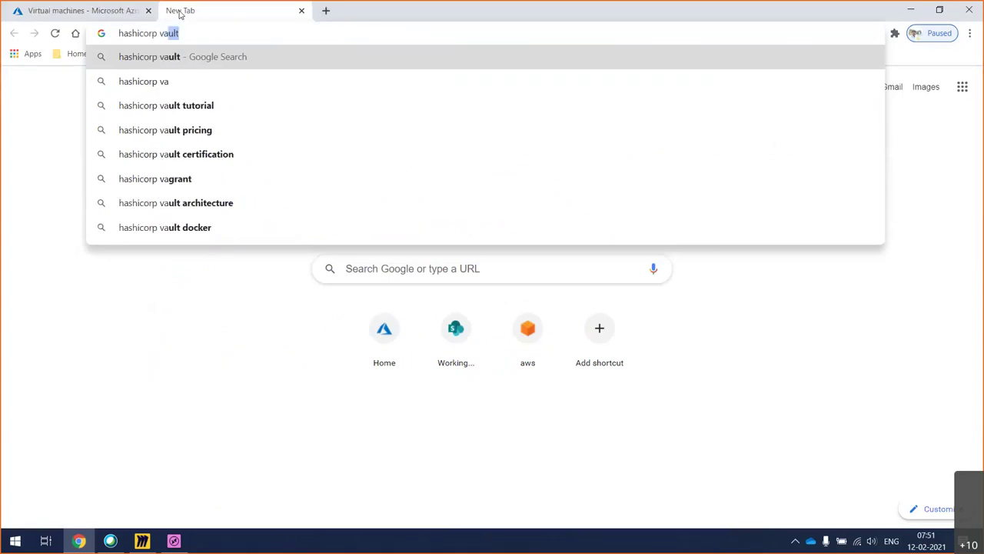
Step: Search 'hashicorp vault', open vaultproject.io and scroll to the Secrets Management, Data Encryption and Identity-based Access cards
key(Return)
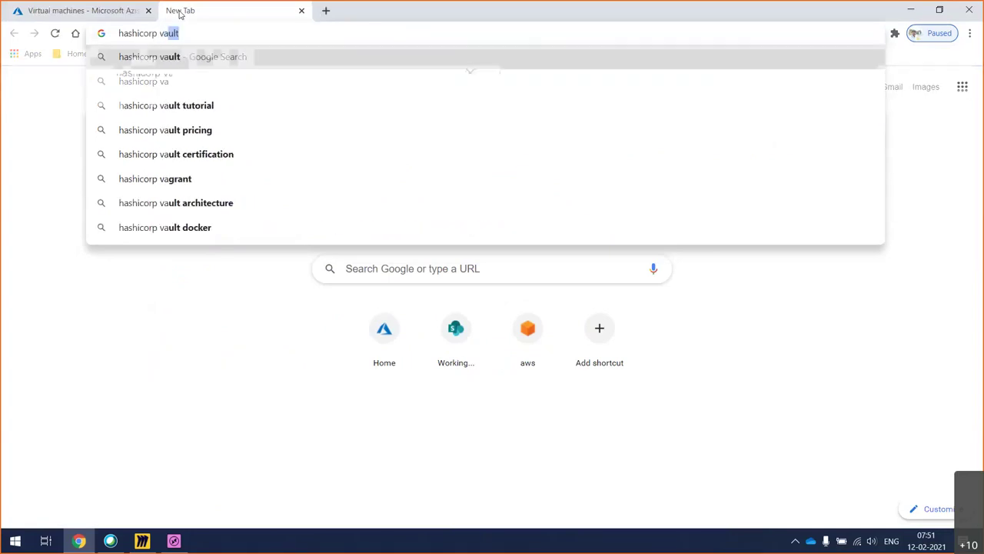
click(185, 182)
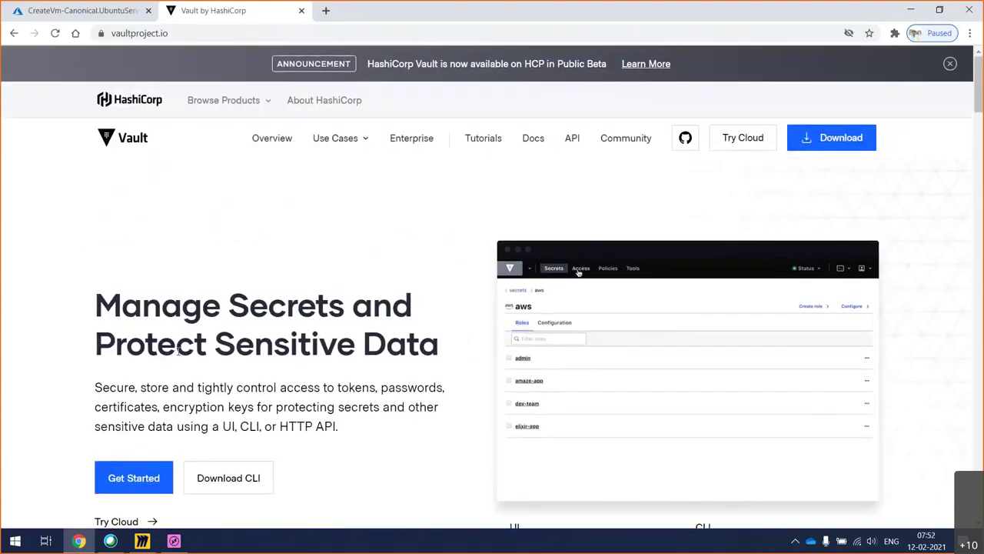
scroll(430, 318, down, 3)
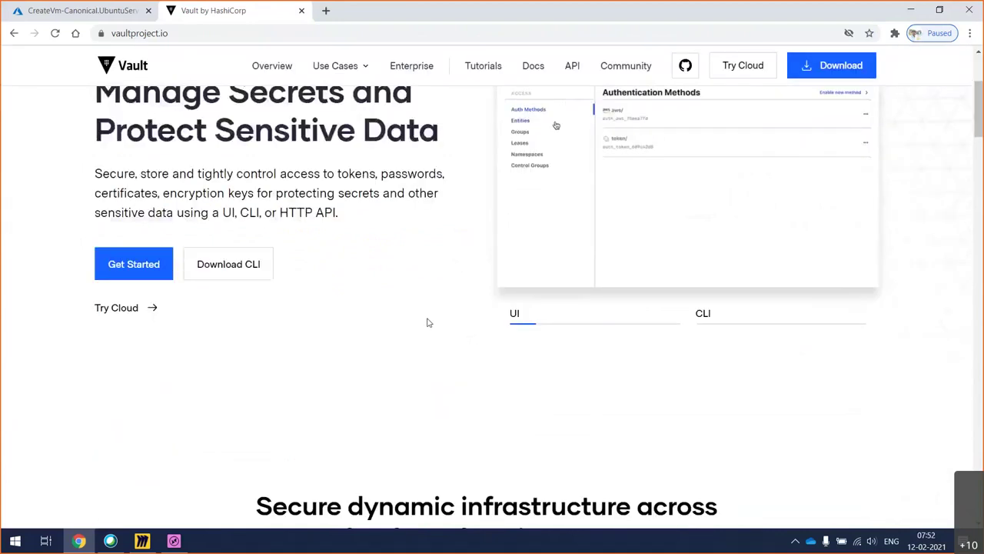
scroll(429, 323, down, 4)
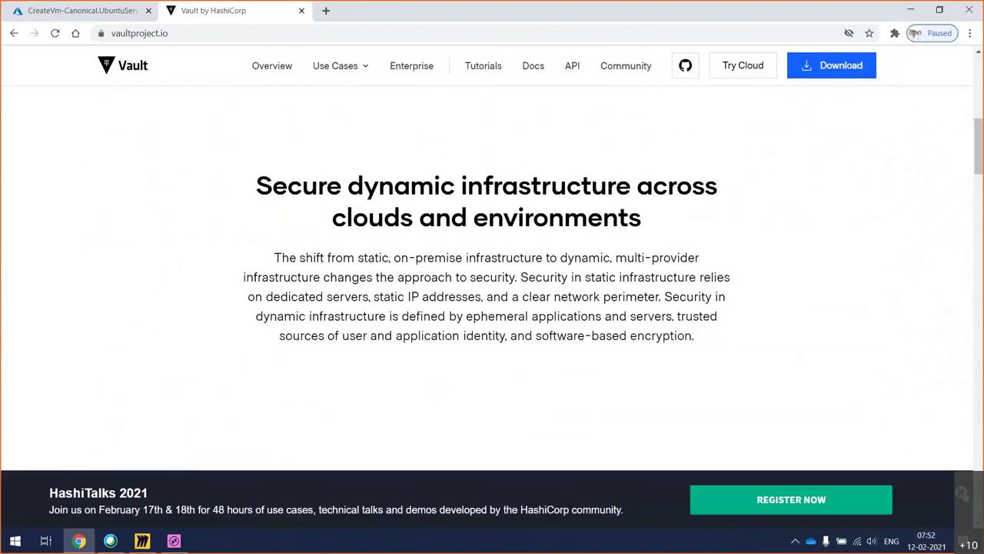
scroll(665, 429, down, 6)
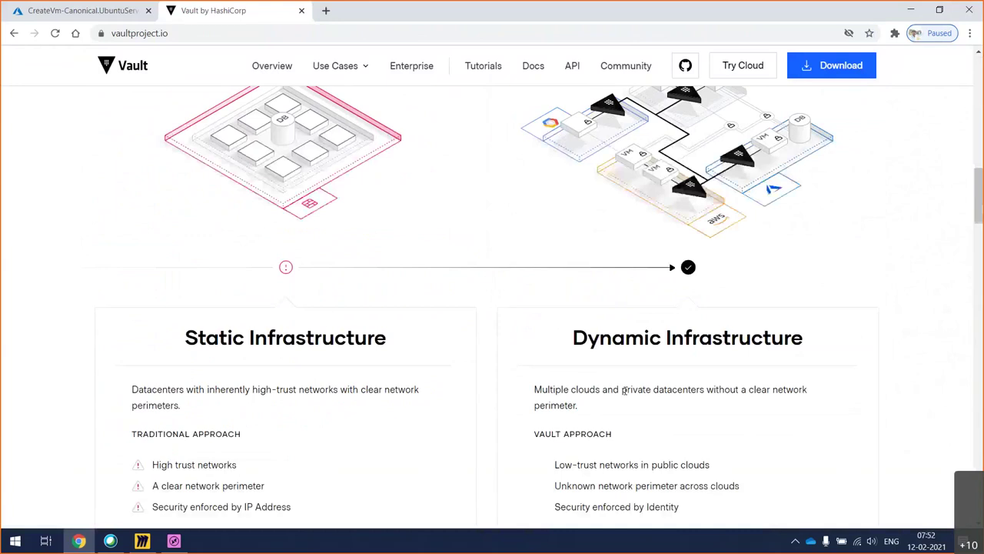
scroll(625, 385, down, 8)
scroll(624, 382, up, 3)
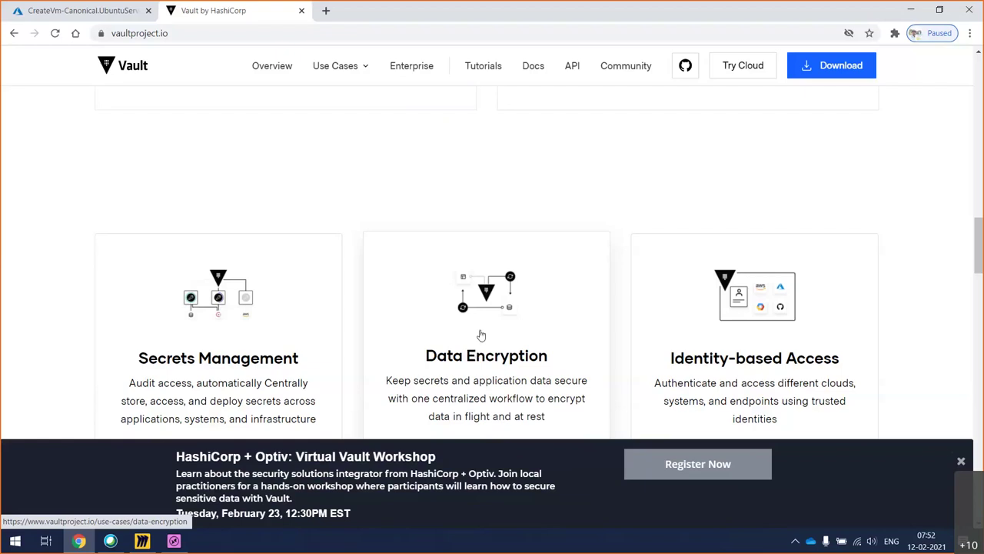
key(alt+Tab)
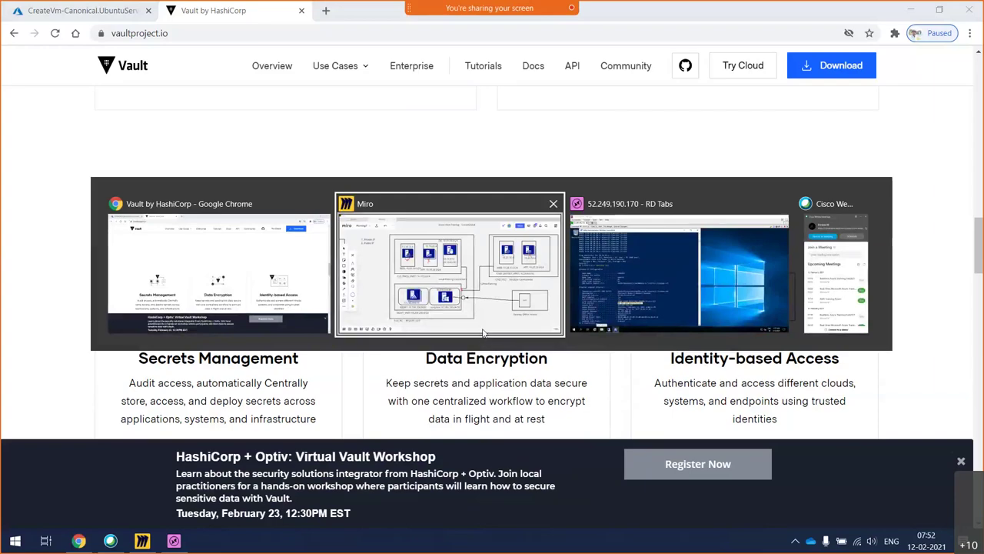
Step: Return to the Azure portal Virtual machines list: DEVTESTWEBVM1 running, PRODWEBVM1 in EUS_RG still Creating
click(483, 332)
key(alt+Tab)
key(ctrl+Tab)
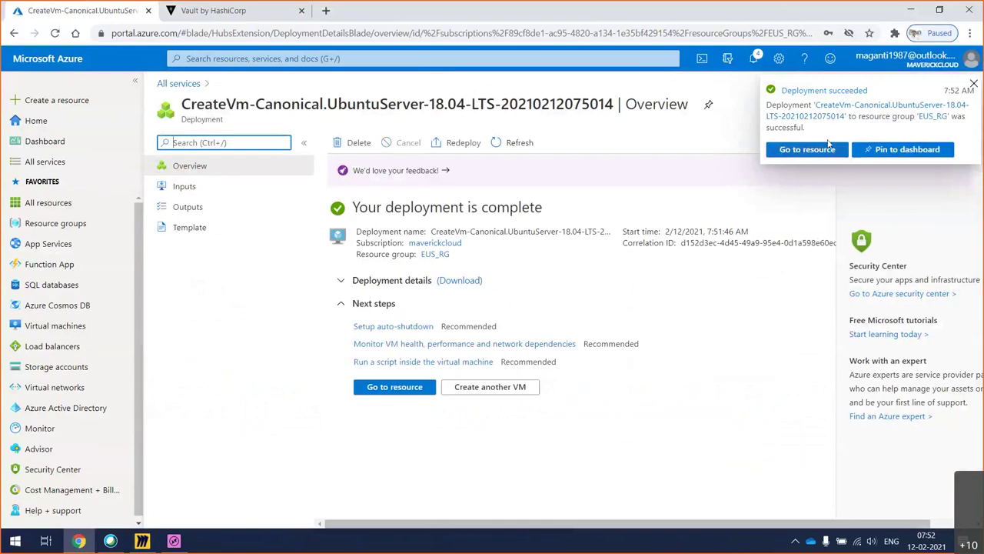
click(33, 329)
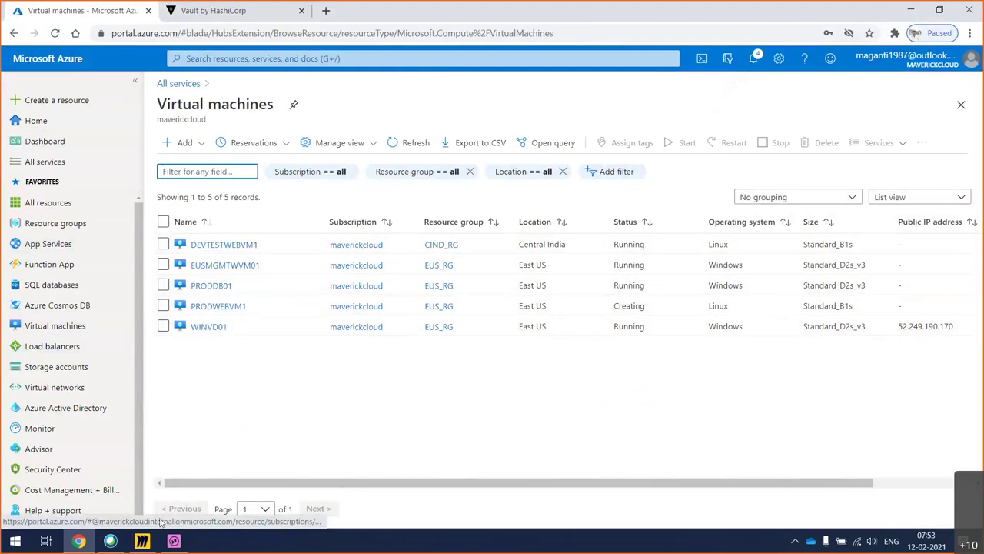
click(23, 544)
Step: Open the folder containing the PuTTY Start menu shortcut in File Explorer
right_click(508, 221)
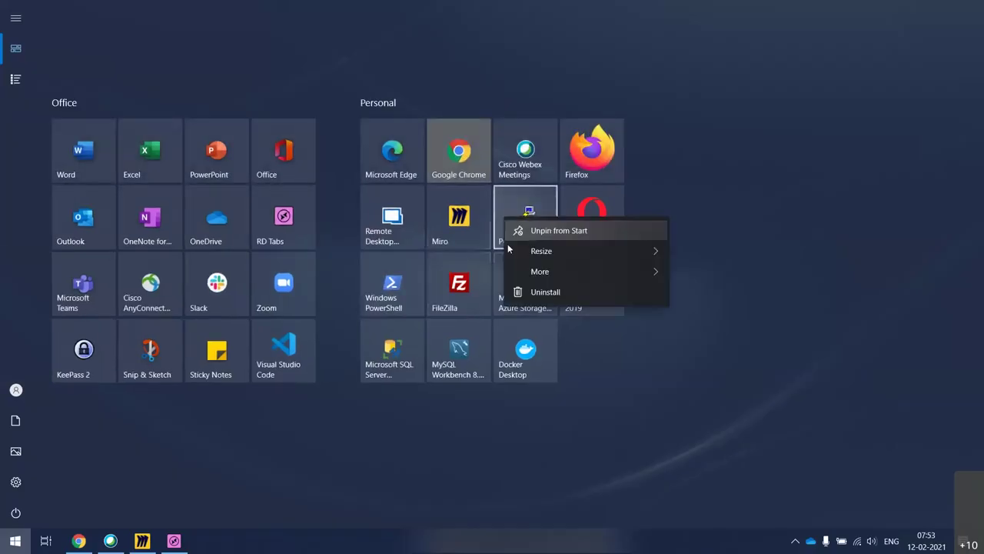
click(645, 250)
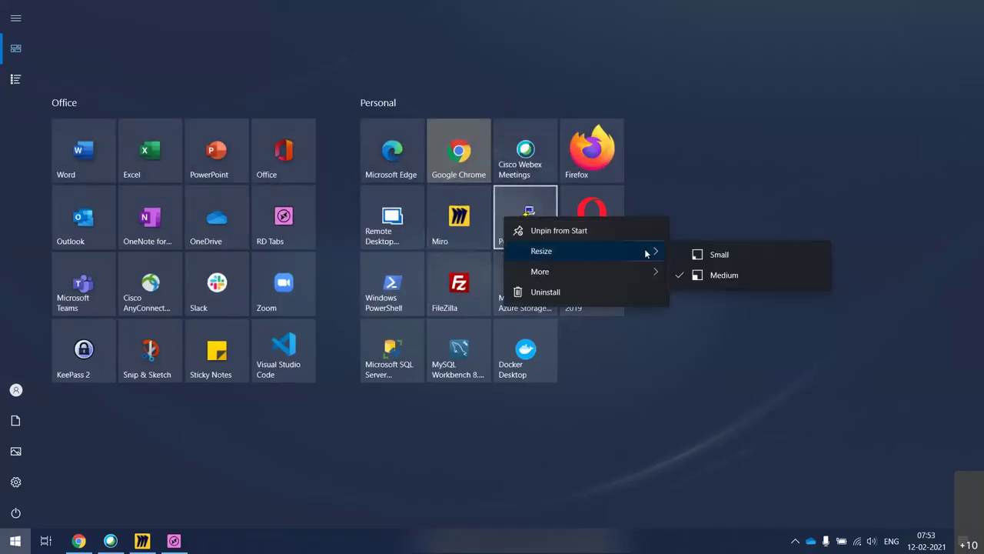
right_click(535, 205)
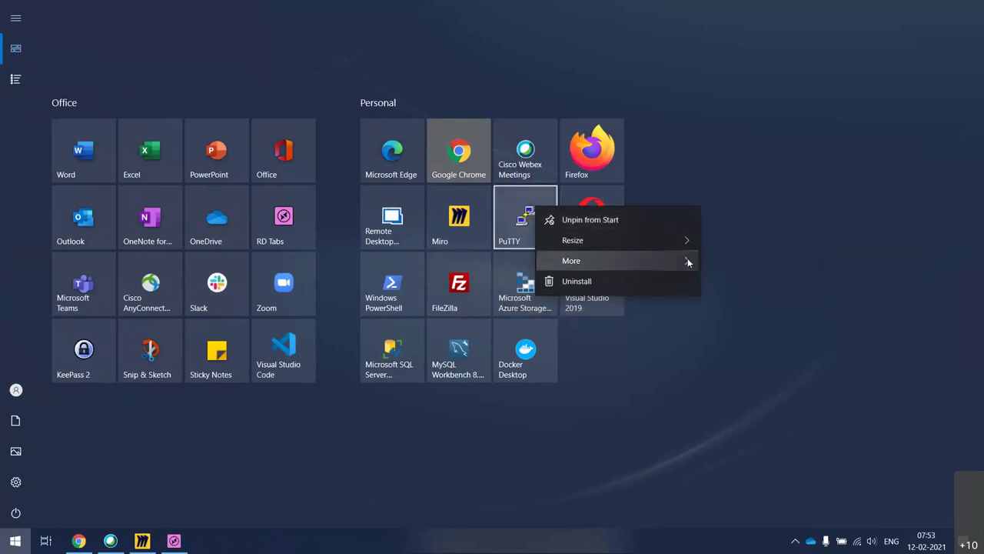
mouse_move(687, 258)
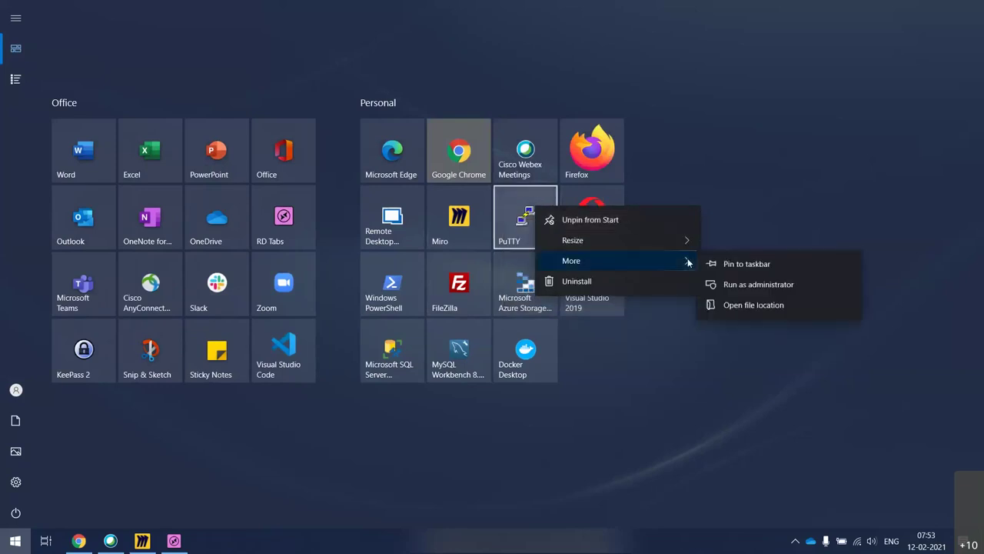
click(746, 305)
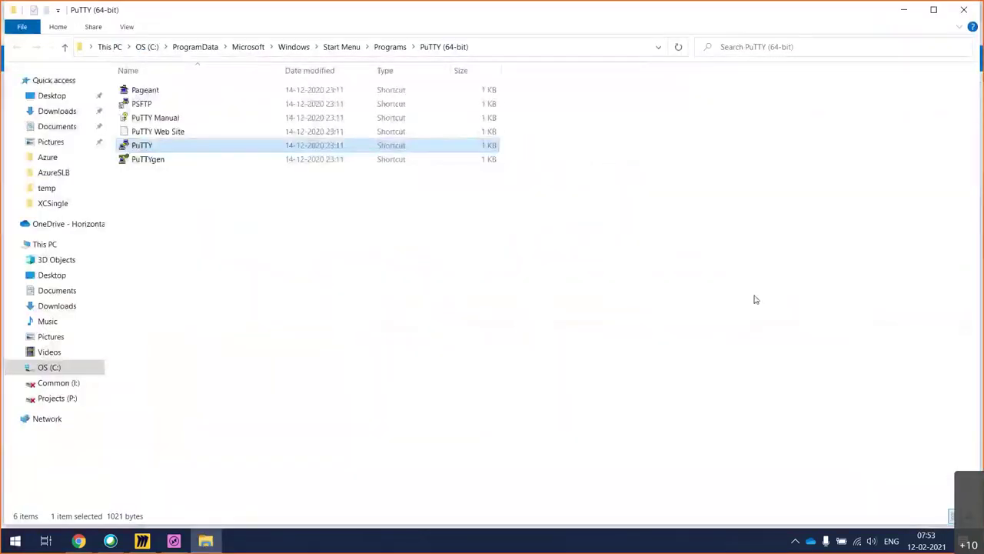
Step: Jump from the shortcut to putty.exe in C:\Program Files\PuTTY, then return to RD Tabs
right_click(149, 145)
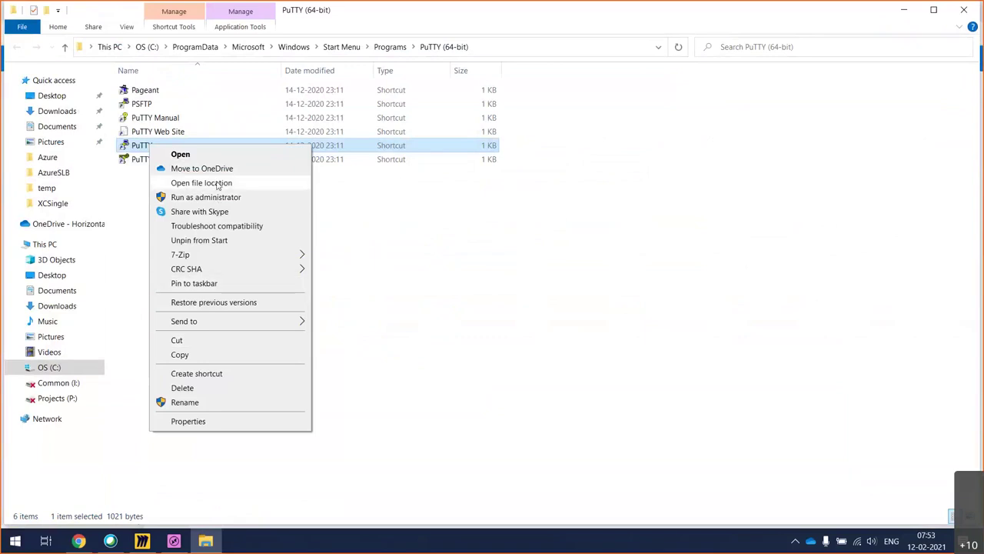
click(201, 183)
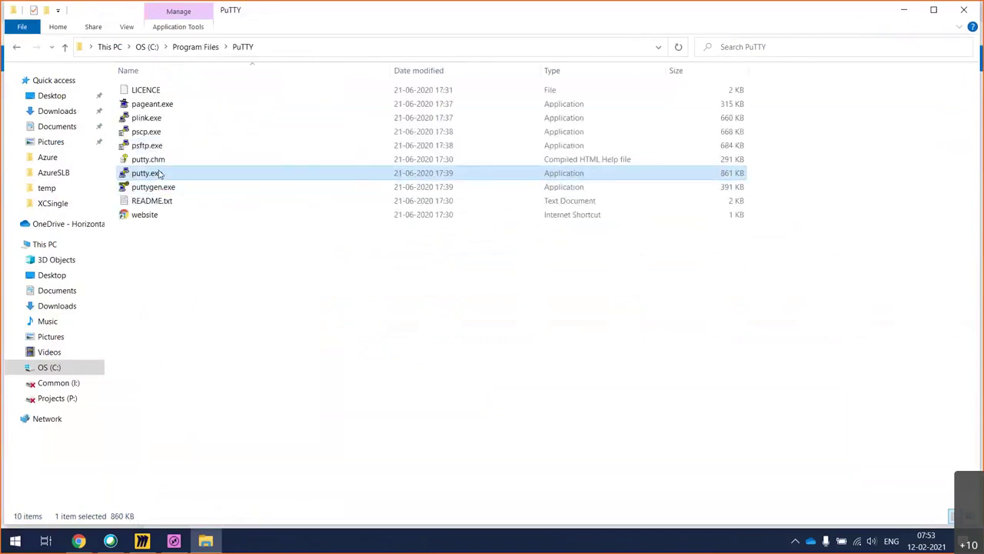
click(173, 542)
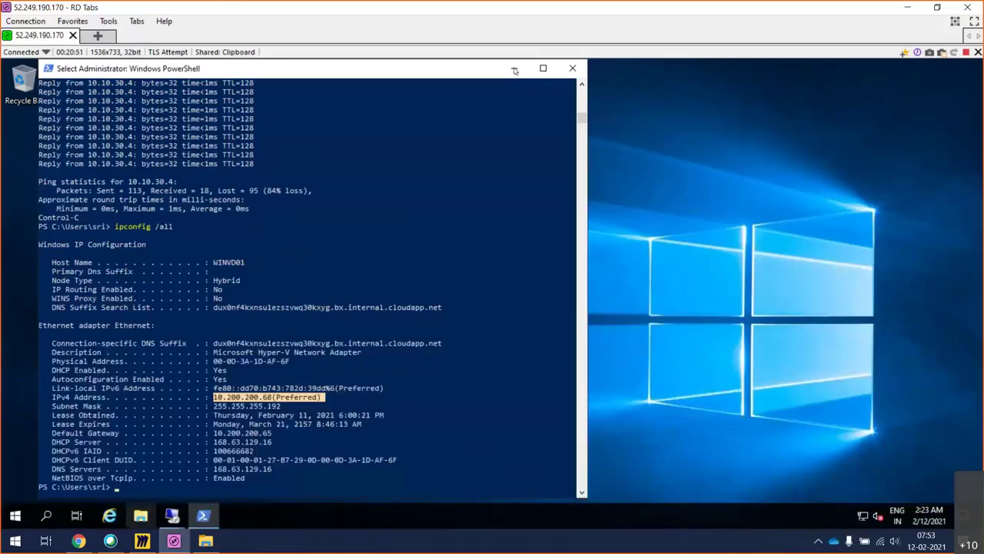
Step: Switch to the 10.10.30.4 remote desktop and bring its PowerShell window back
key(alt+F4)
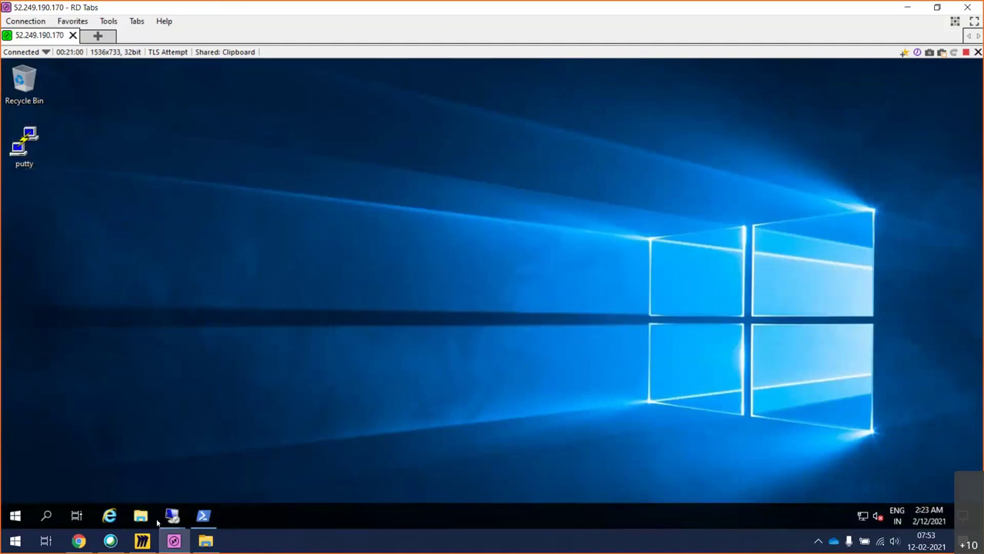
mouse_move(175, 518)
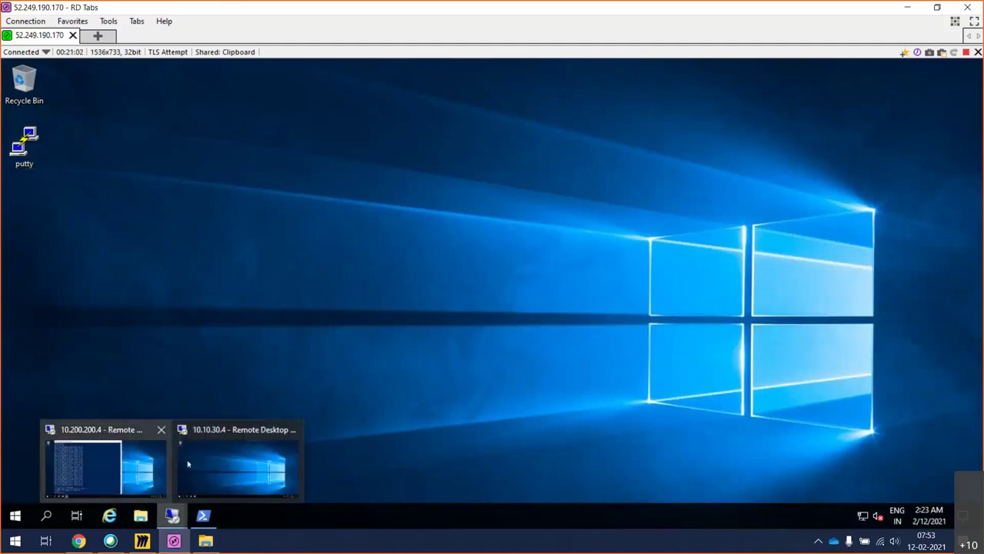
click(84, 458)
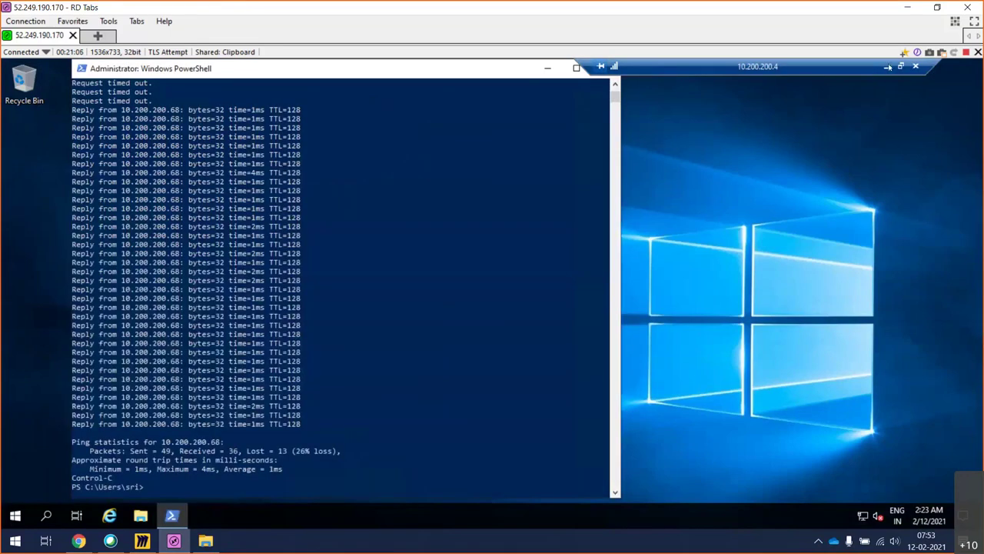
click(888, 67)
mouse_move(172, 515)
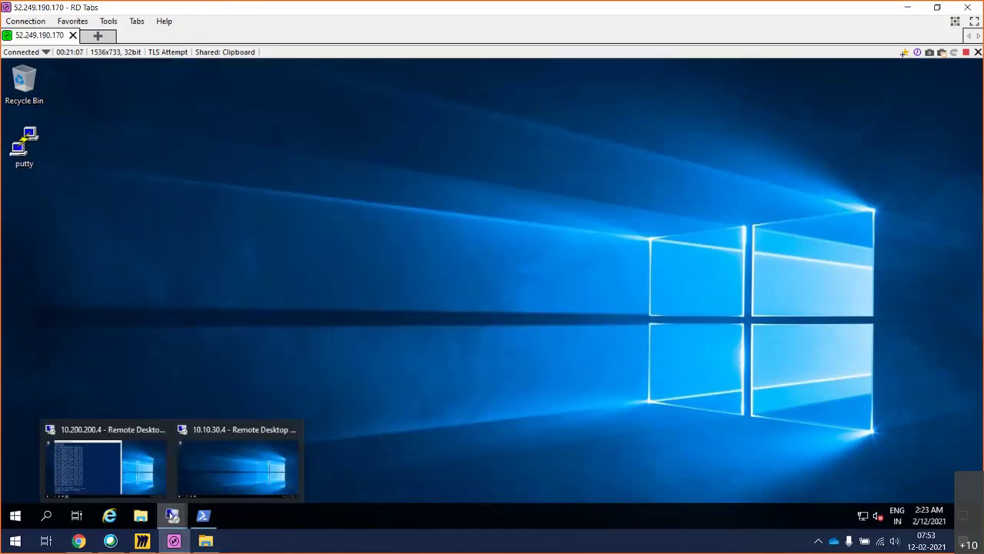
click(249, 459)
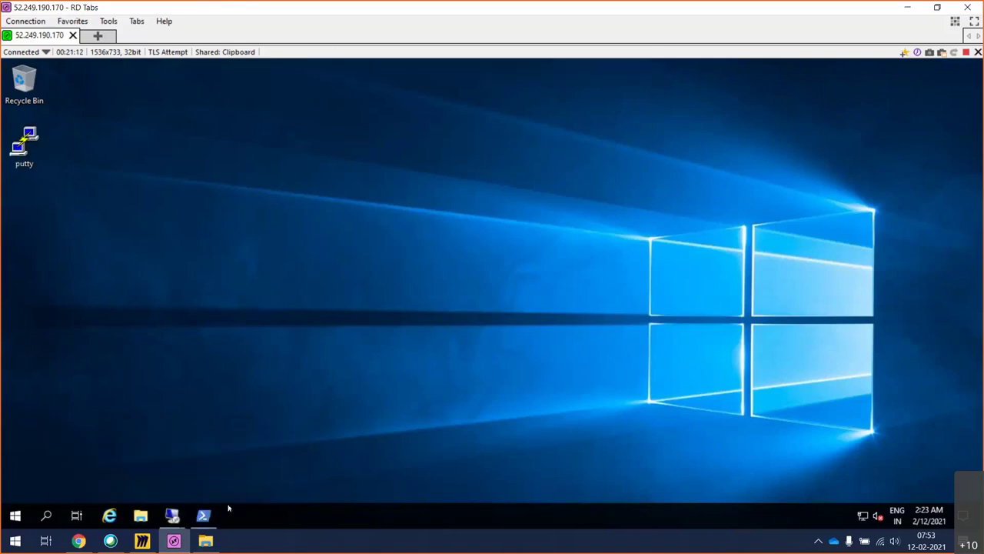
click(205, 516)
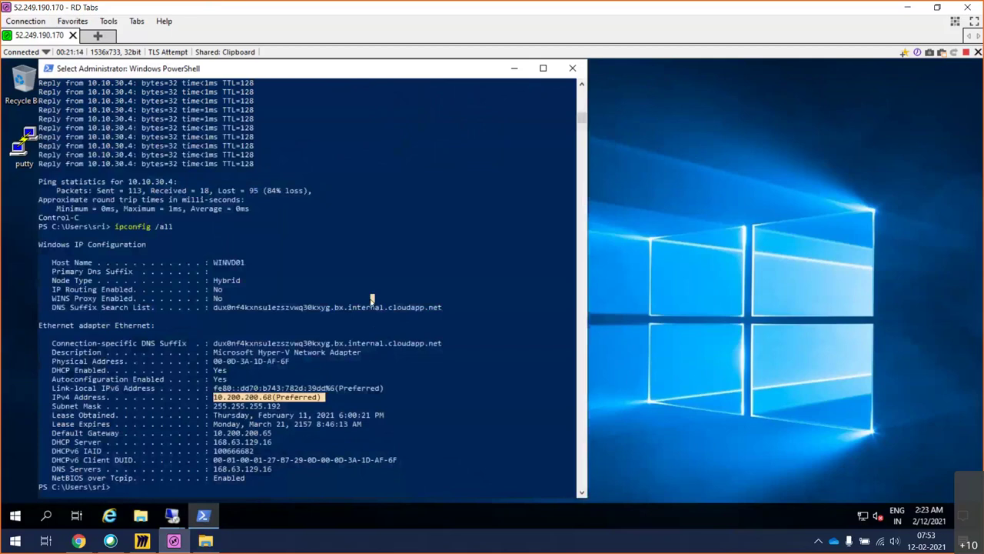
Step: Run ping 10.10.10.4 in PowerShell, then minimize the window once replies arrive
click(371, 304)
text(ping 10)
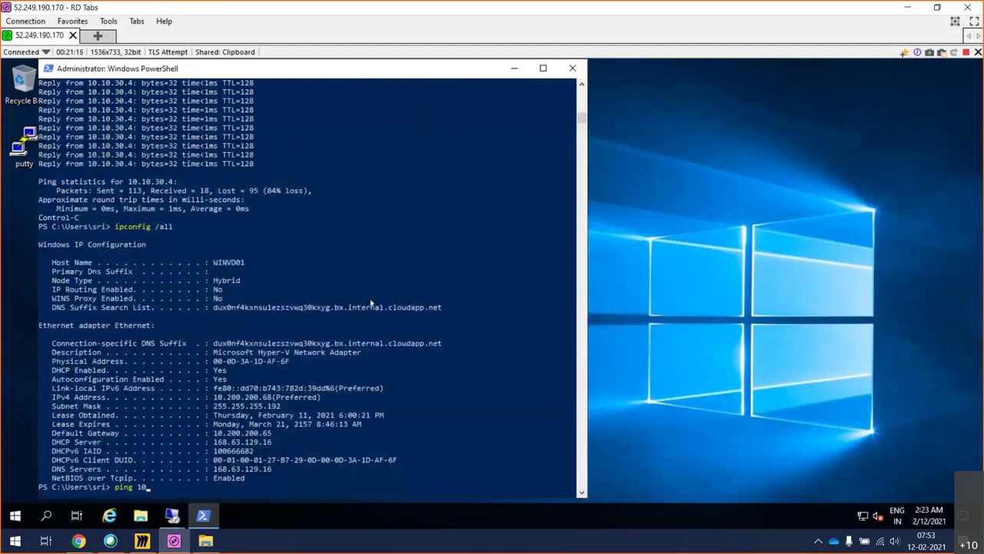
text(.10.10.4)
key(Return)
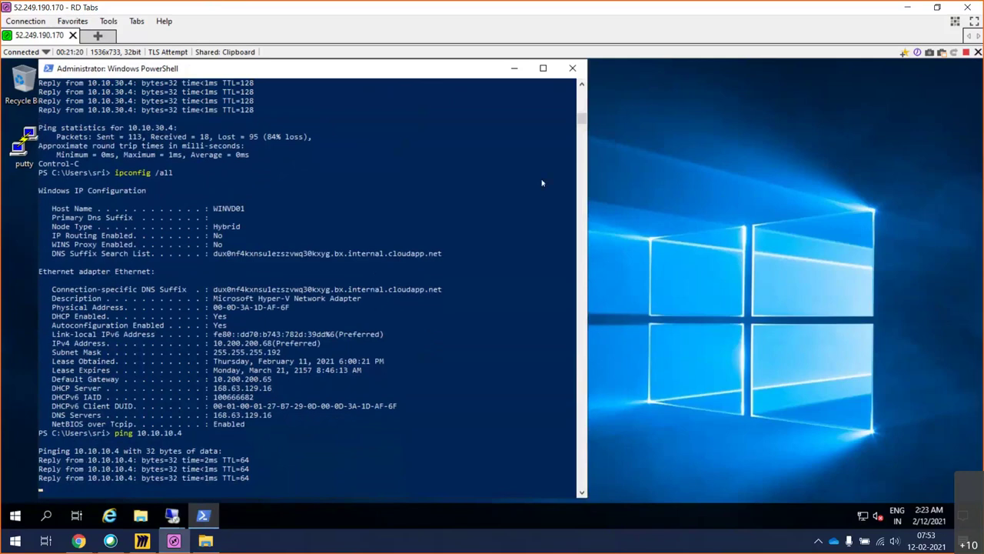
click(513, 68)
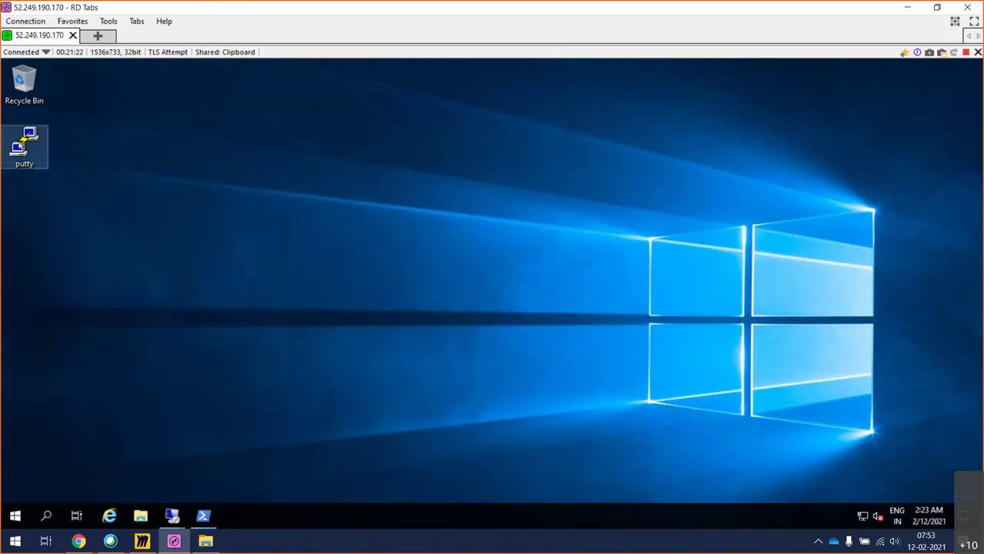
Step: Enter the user account and host 10.10.10.4 in PuTTY and start the SSH connection
text(10)
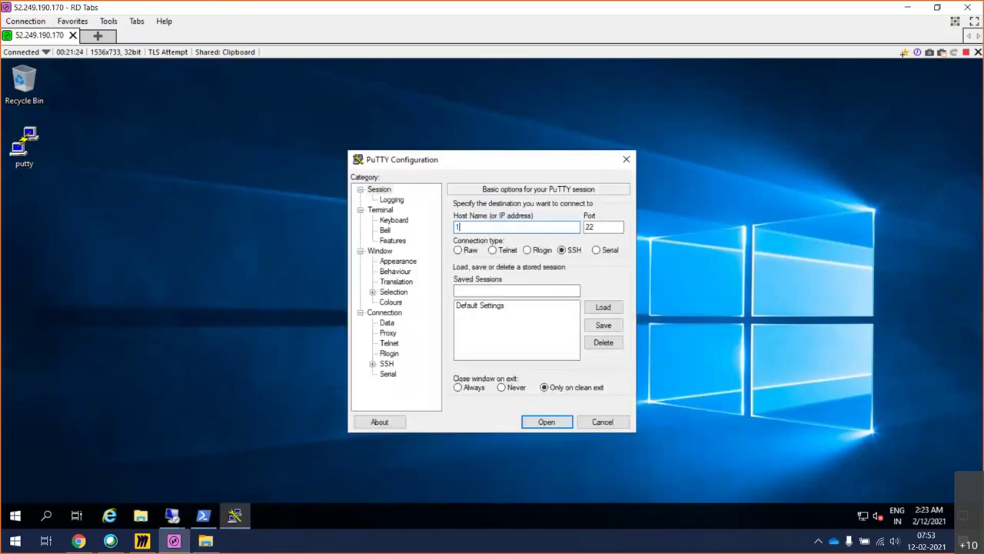
key(BackSpace)
key(BackSpace)
text(sri@1010)
key(BackSpace)
key(BackSpace)
text(.10.20)
key(BackSpace)
key(BackSpace)
text(10.4)
key(Return)
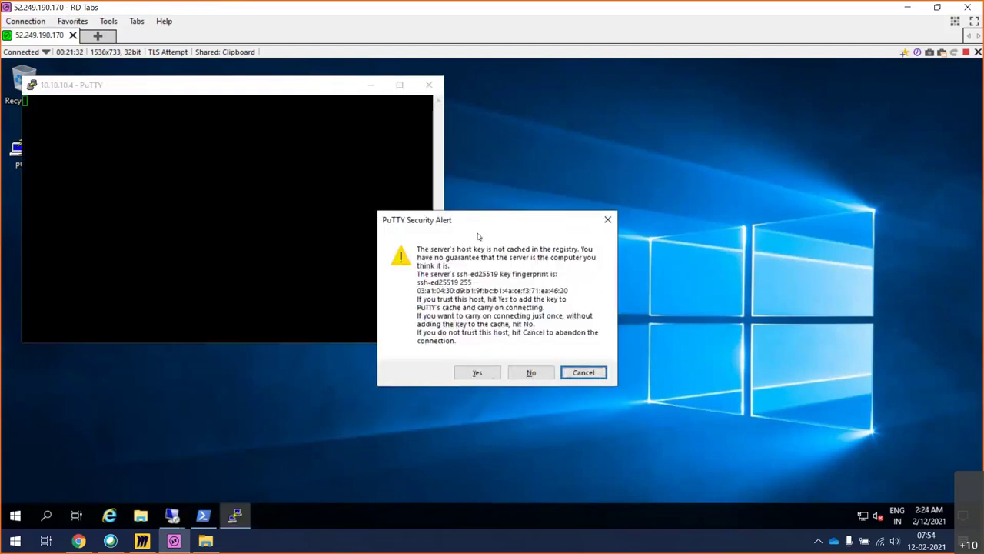
Step: Accept the host key, log in with the account password, and minimize the PuTTY session
click(481, 372)
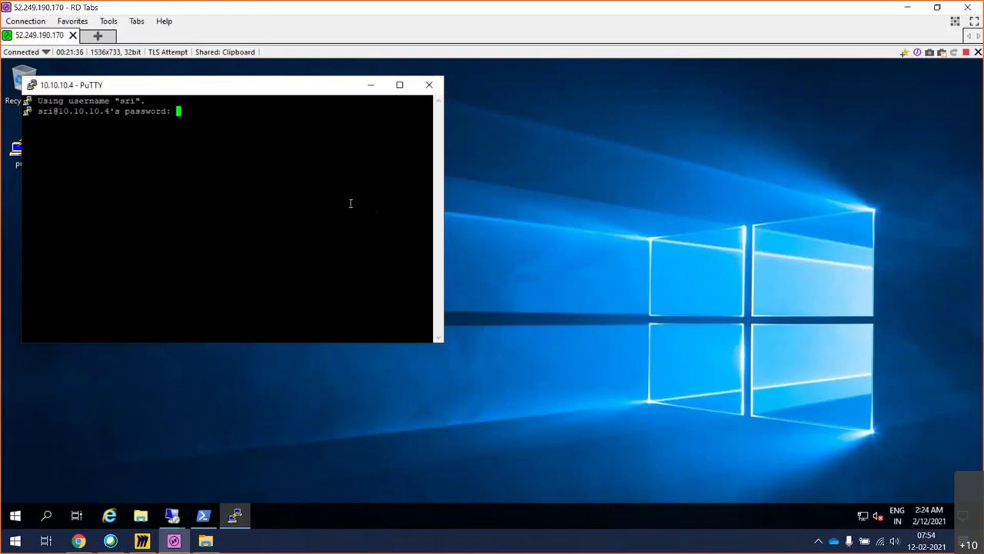
key(Return)
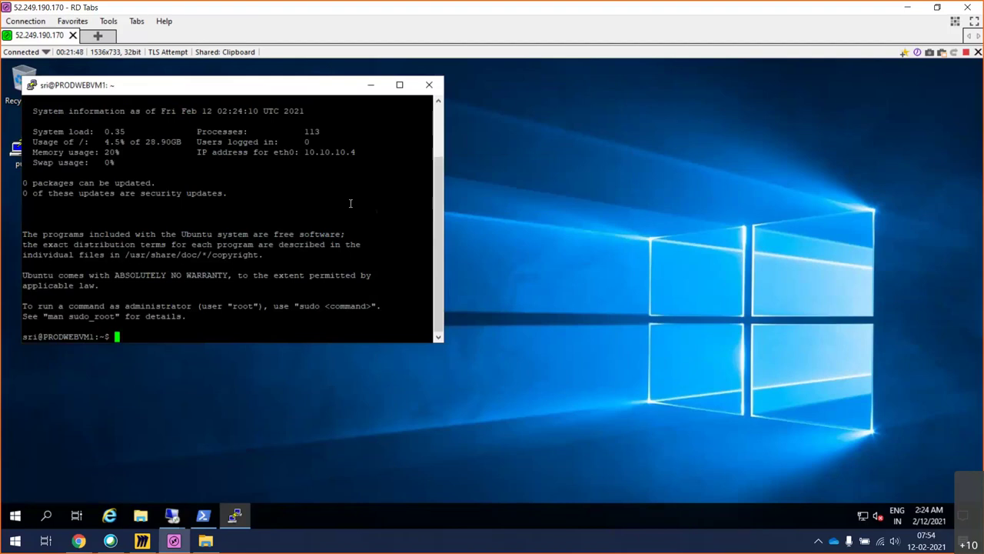
click(369, 85)
click(77, 541)
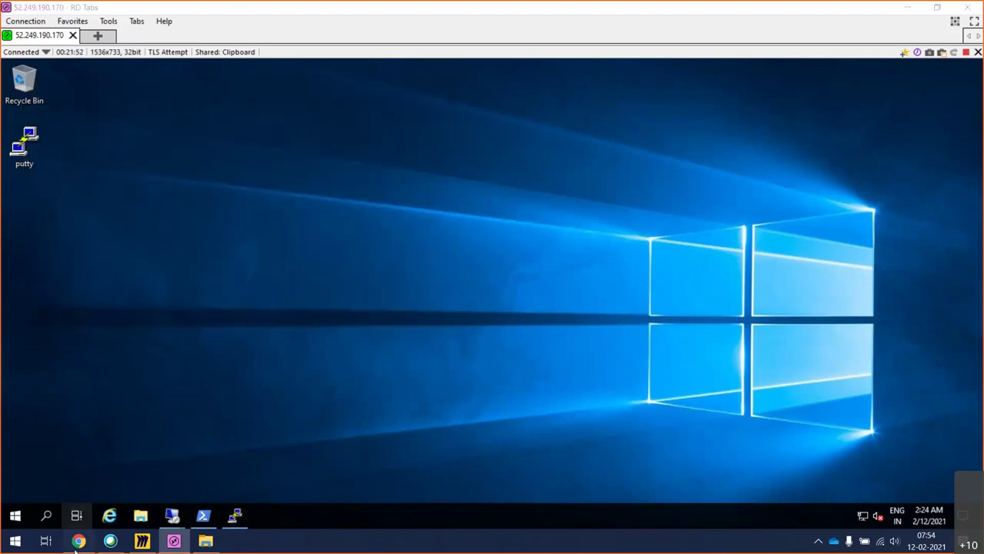
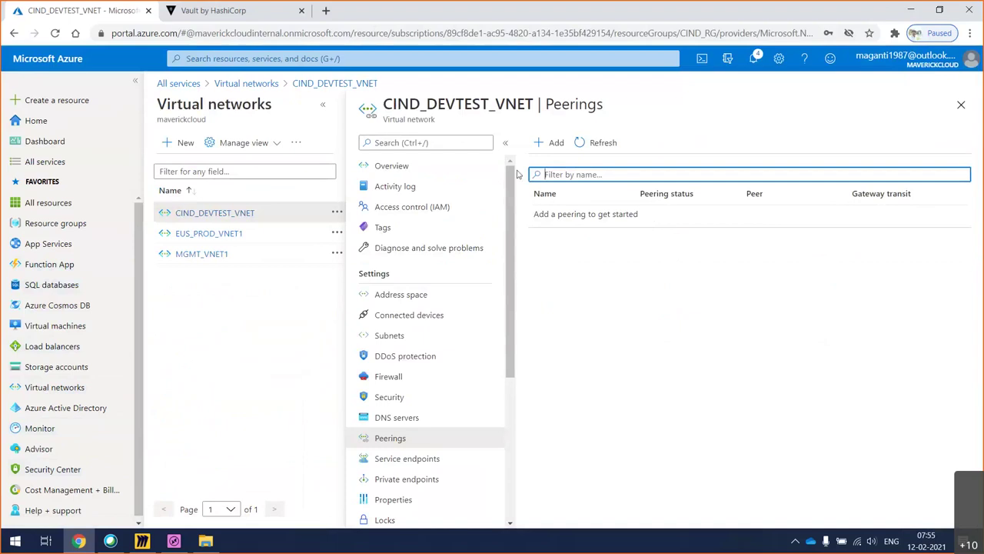
Step: Copy CIND_DEVTEST_VNET's resource ID from its Properties page
click(323, 104)
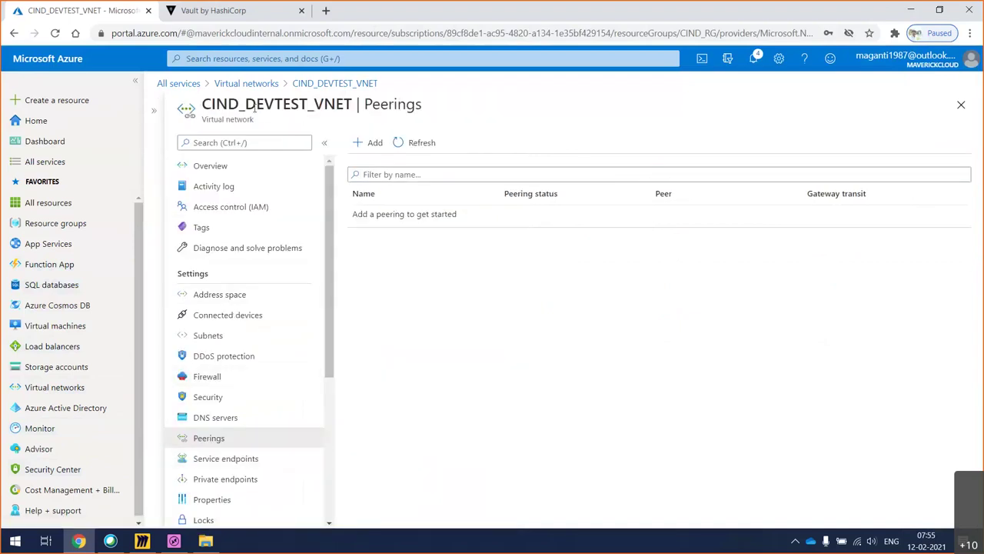
scroll(257, 331, down, 1)
click(216, 396)
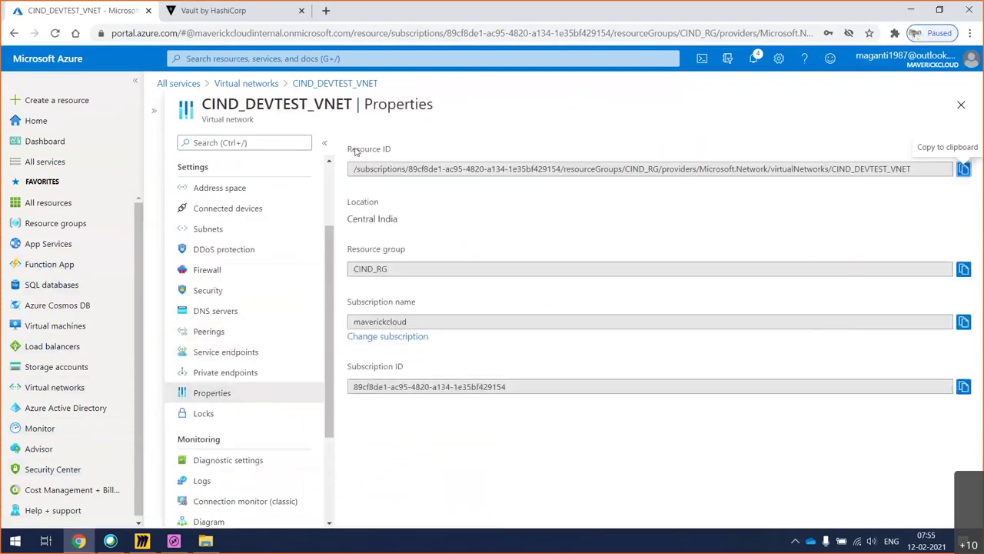
click(959, 179)
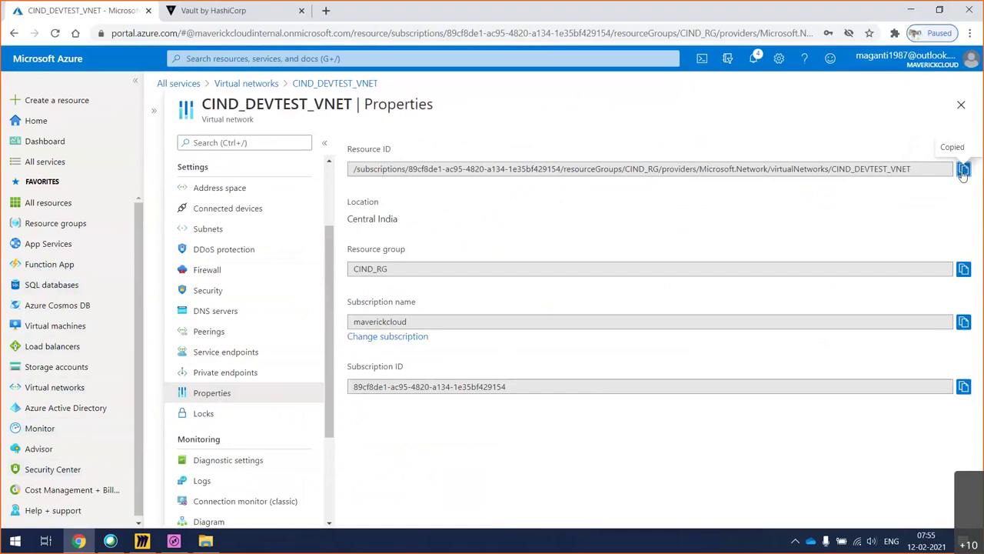
Step: Launch Visual Studio Code from the Start menu after a Notepad attempt, showing azurerg.tf
key(super+r)
text(notepad)
key(Return)
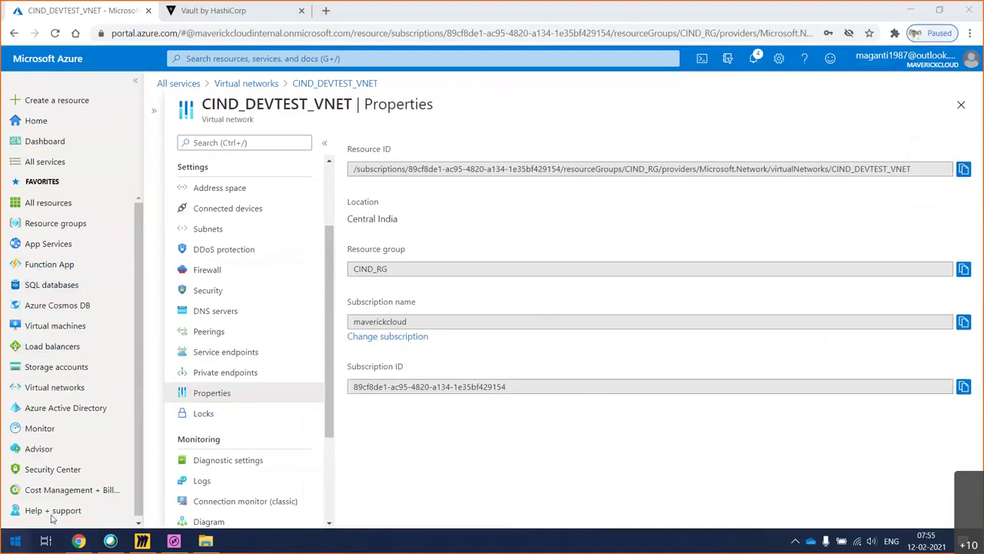
key(super)
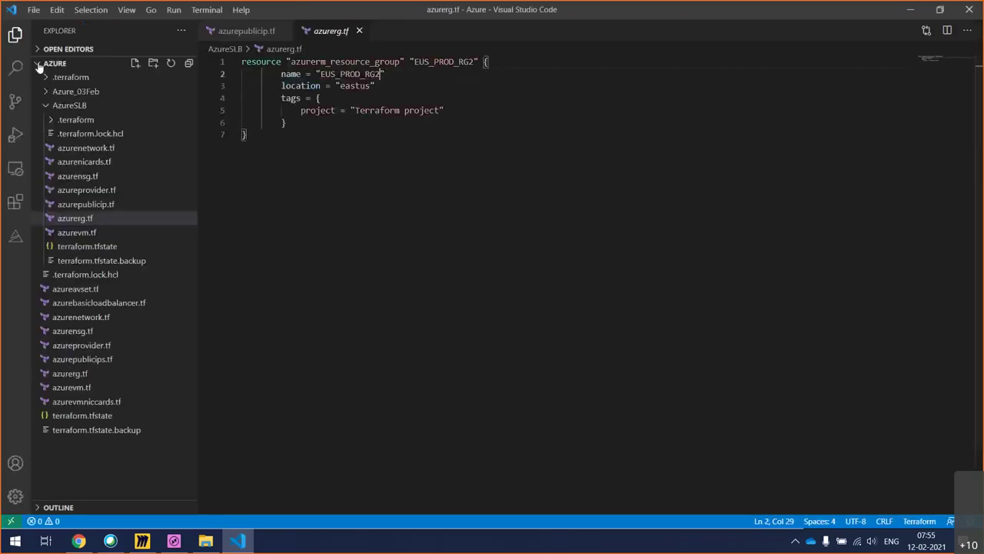
click(46, 63)
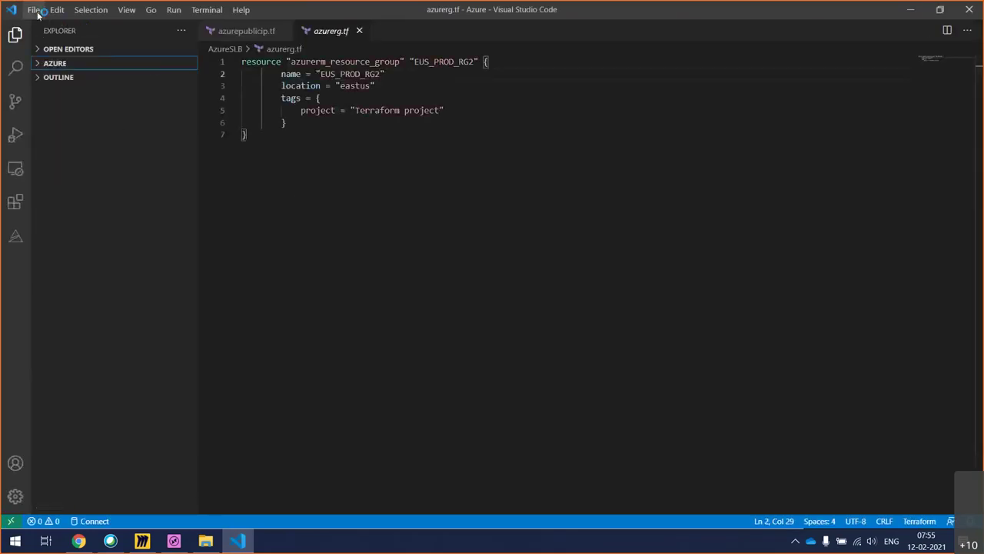
Step: Paste the resource ID into a new untitled file and close azurerg.tf and azurepublicip.tf
click(36, 10)
click(24, 32)
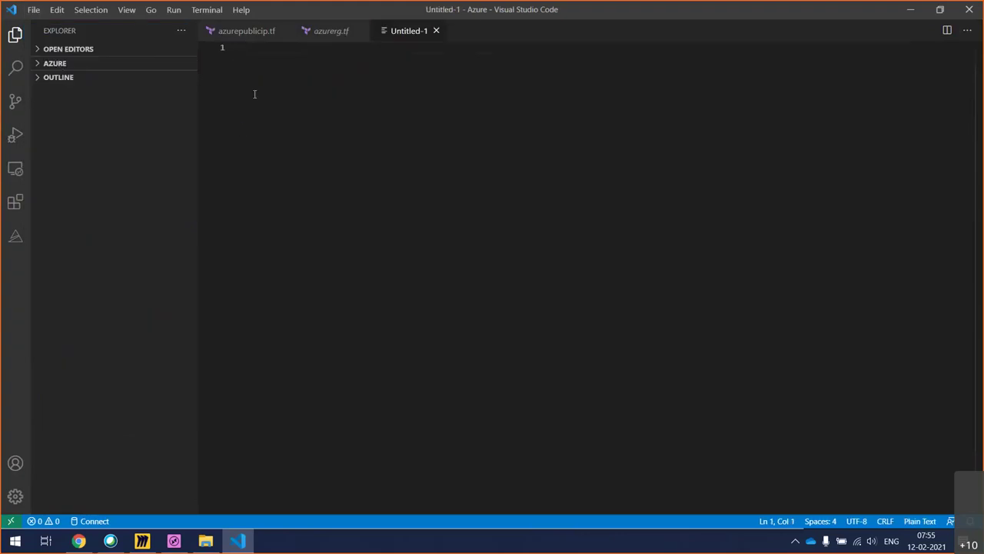
key(ctrl+v)
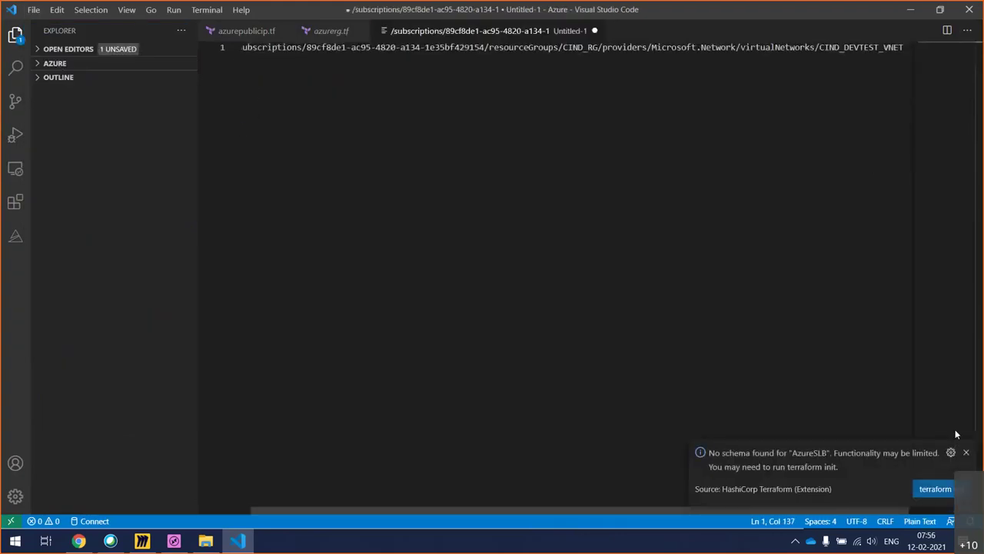
click(967, 453)
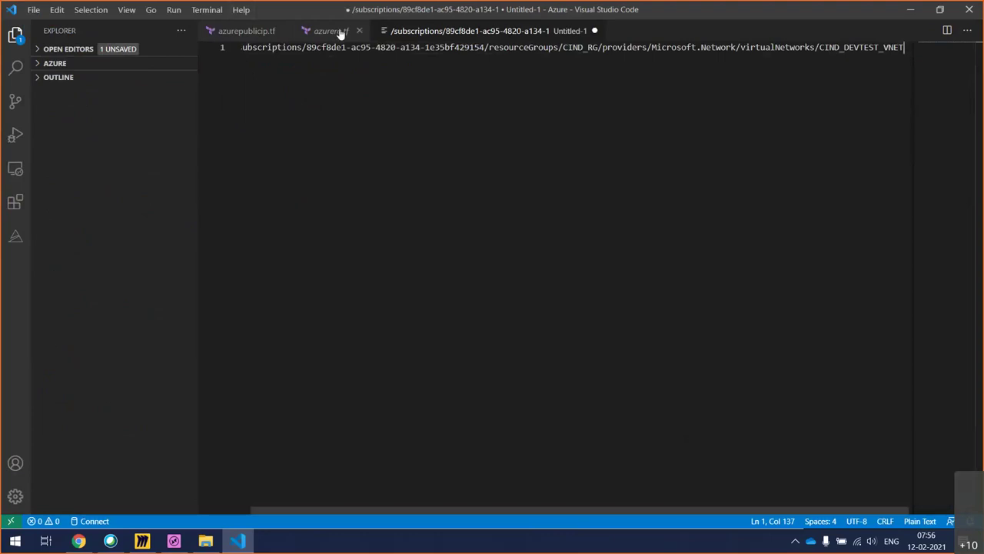
click(360, 31)
click(282, 32)
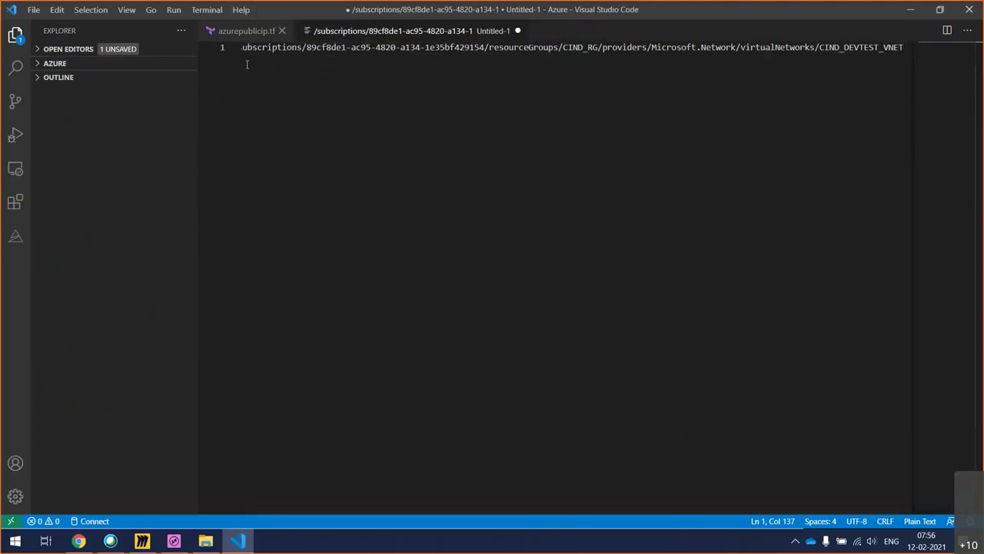
Step: Highlight 'subscriptions' and the subscription ID within the pasted resource ID path
drag(250, 50, 248, 43)
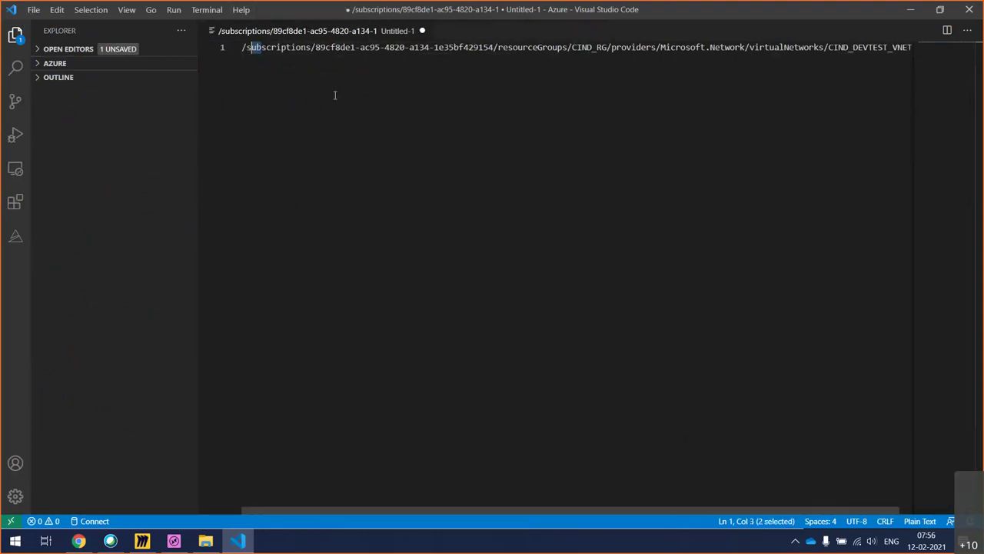
double_click(247, 44)
drag(315, 48, 825, 48)
drag(831, 510, 844, 510)
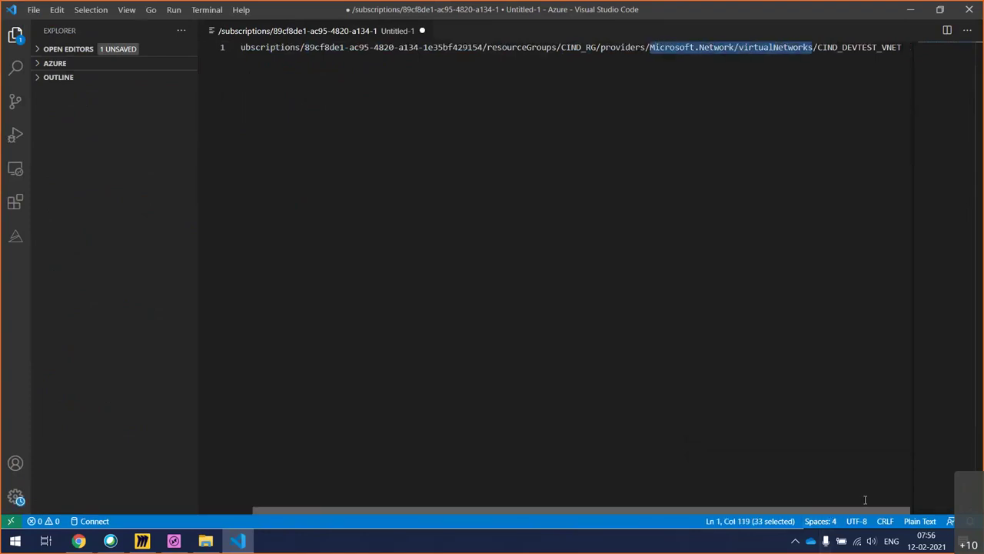
Step: Highlight the CIND_DEVTEST_VNET name and the full resource ID line, then return to Chrome
double_click(884, 54)
shift+click(726, 48)
double_click(874, 49)
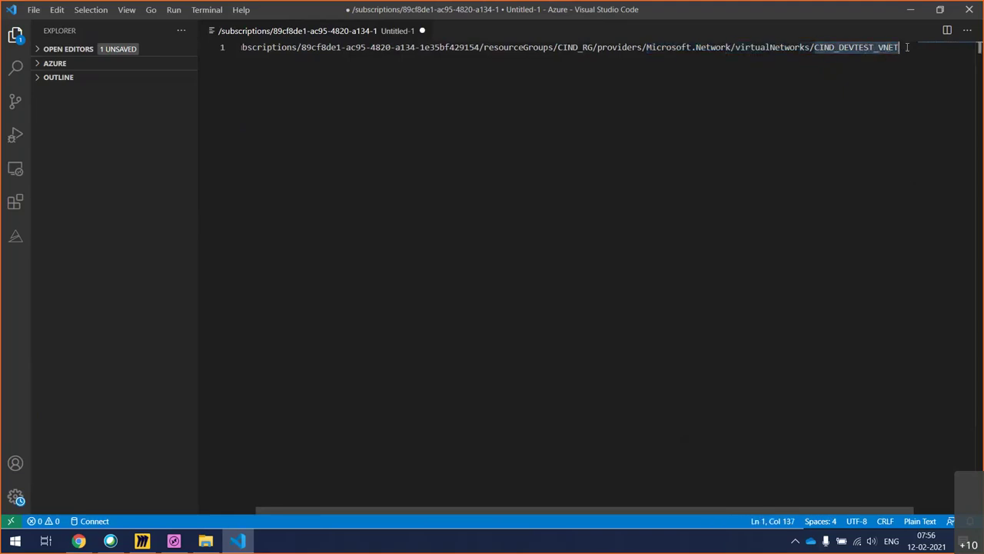
key(Right)
shift+click(356, 48)
shift+click(262, 48)
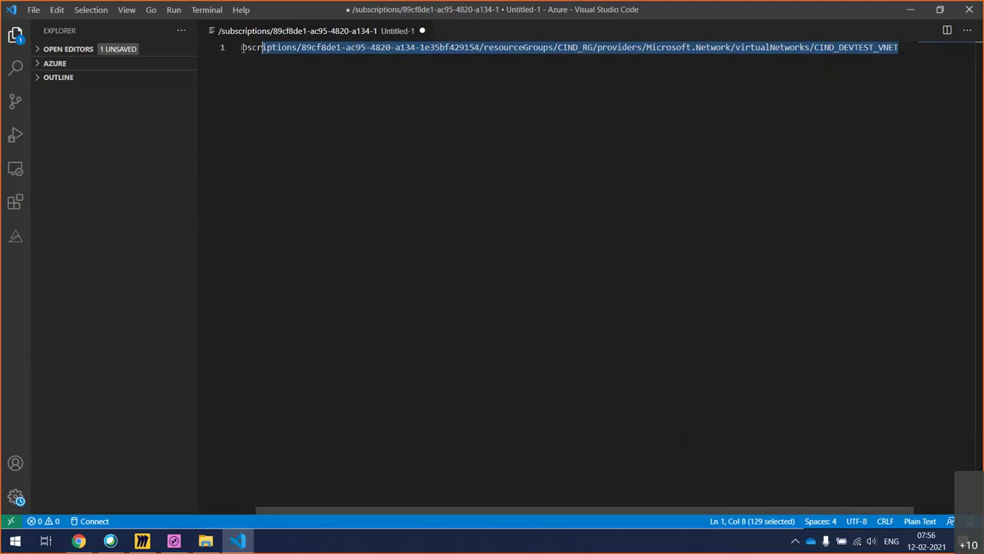
key(shift+Home)
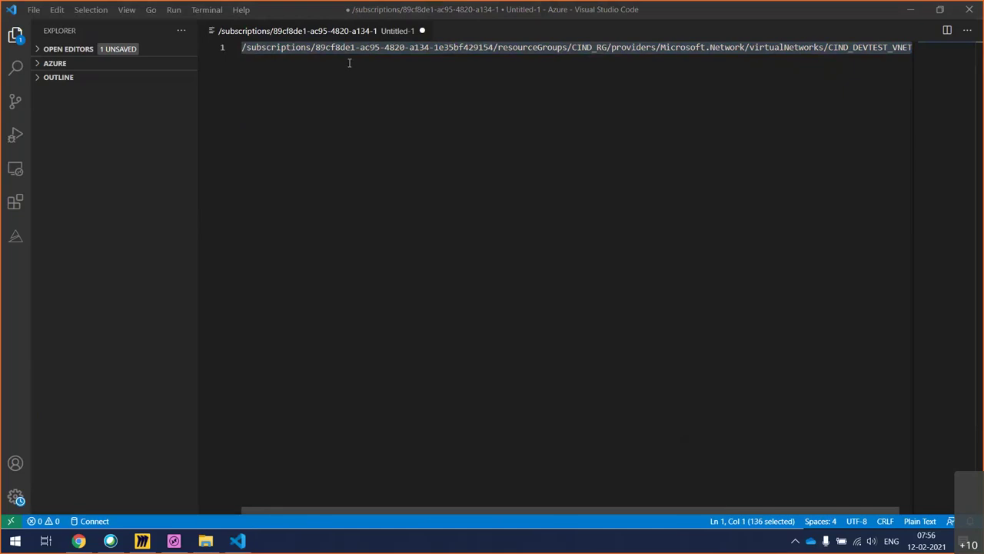
double_click(352, 48)
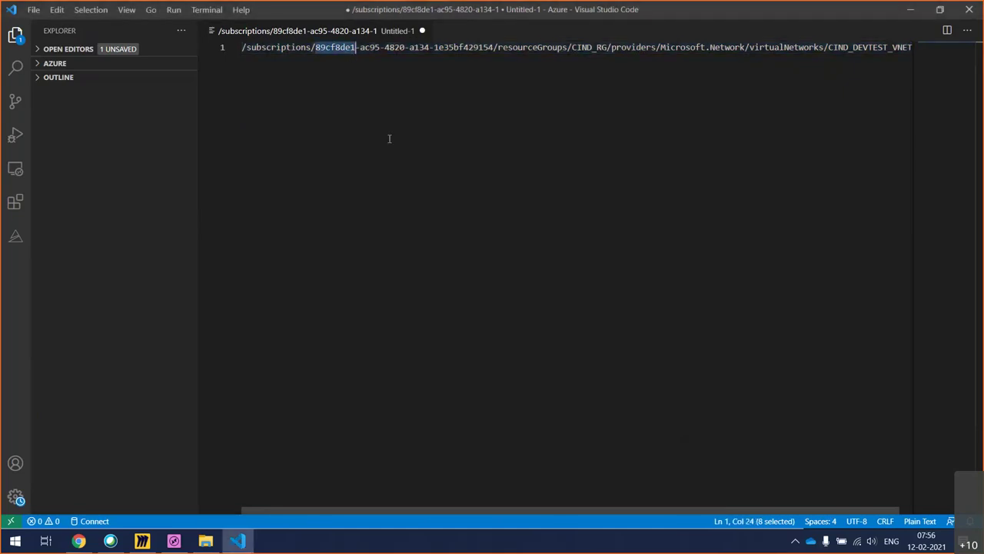
key(alt+Tab)
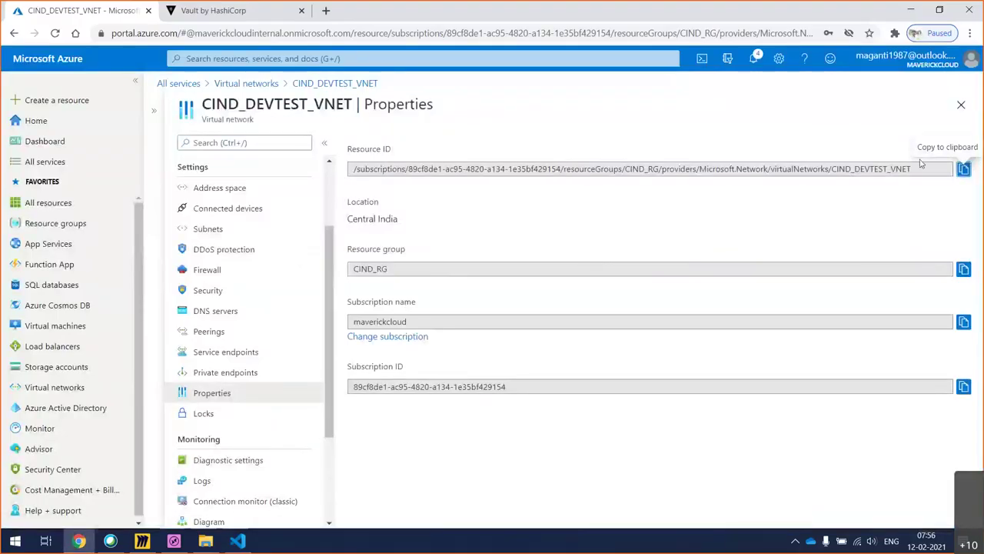
Step: Navigate from the virtual networks list to MGMT_VNET1's Peerings page
click(963, 169)
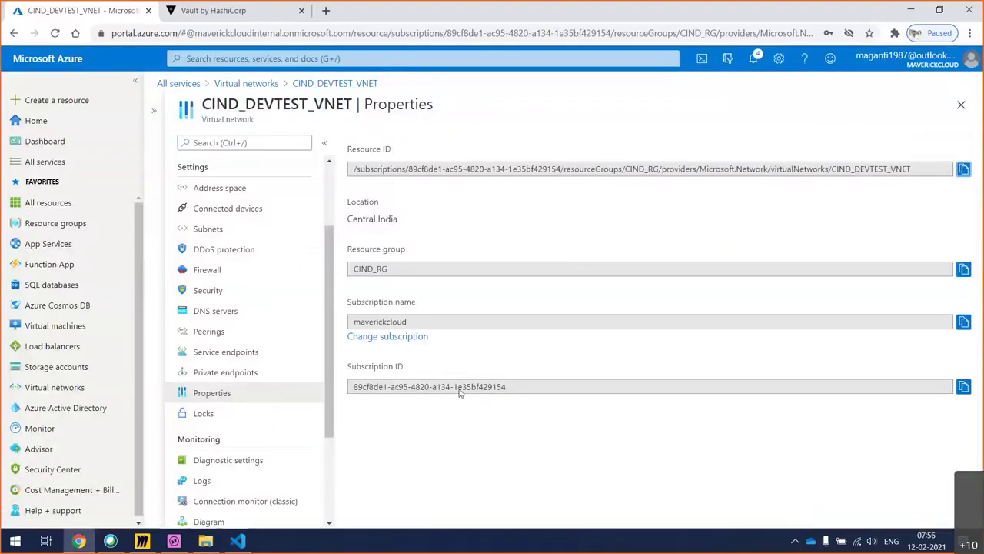
click(335, 83)
click(231, 83)
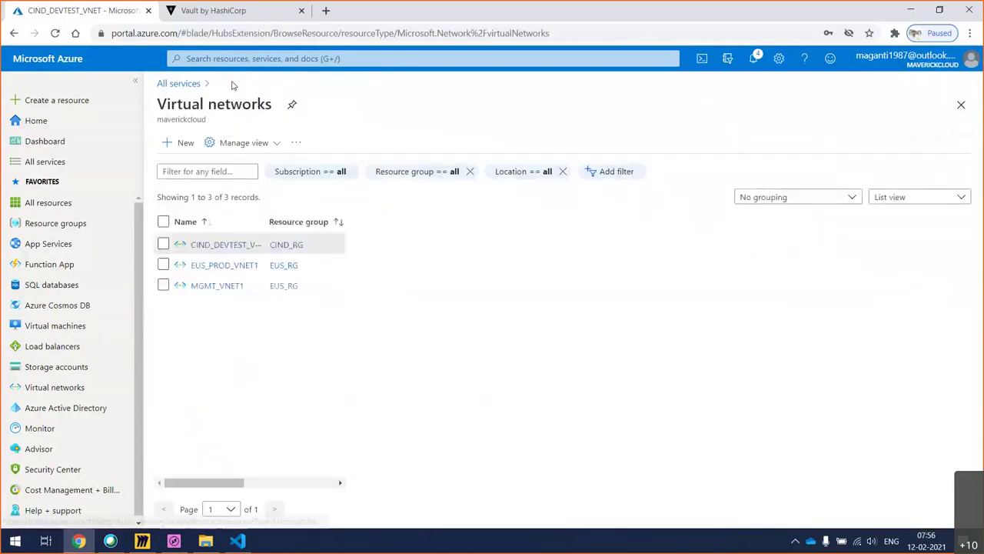
click(209, 283)
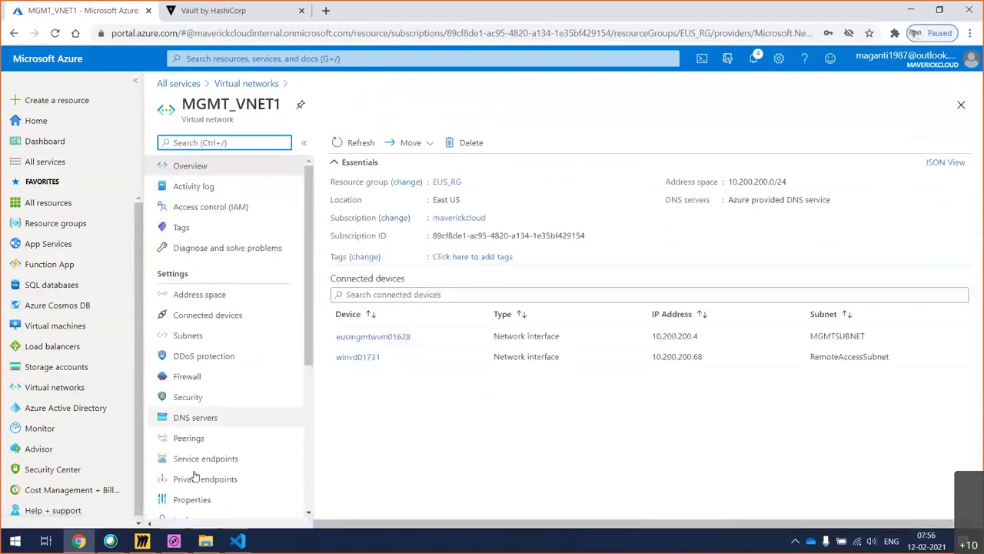
click(193, 447)
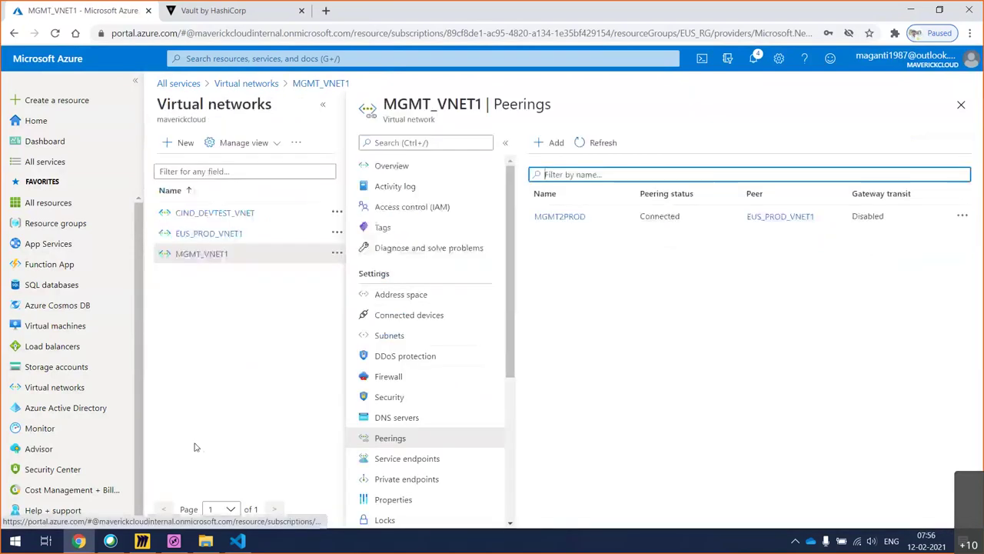
Step: Add a peering with link name MGMT2DEVTEST and tick 'I know my resource ID'
click(558, 143)
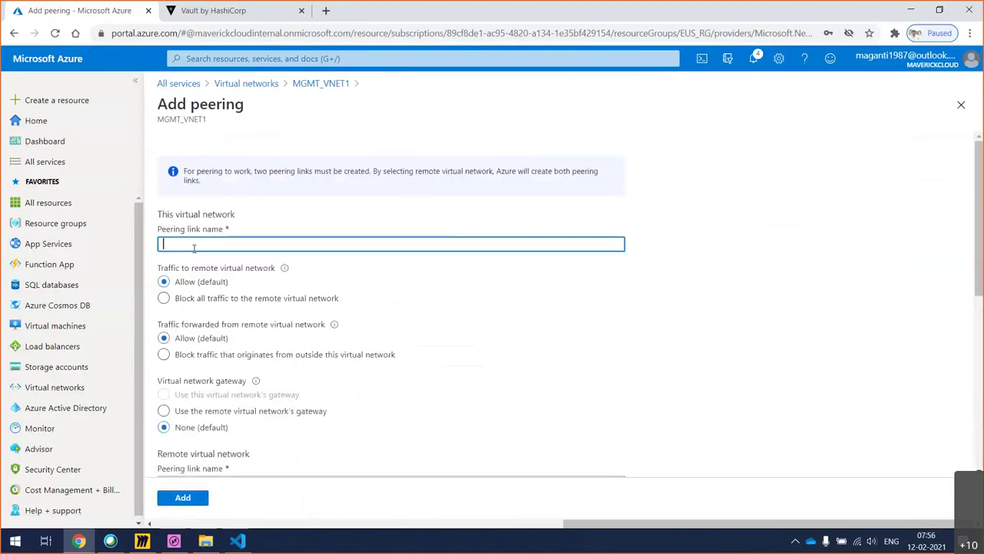
text(MGMT2DEVTES)
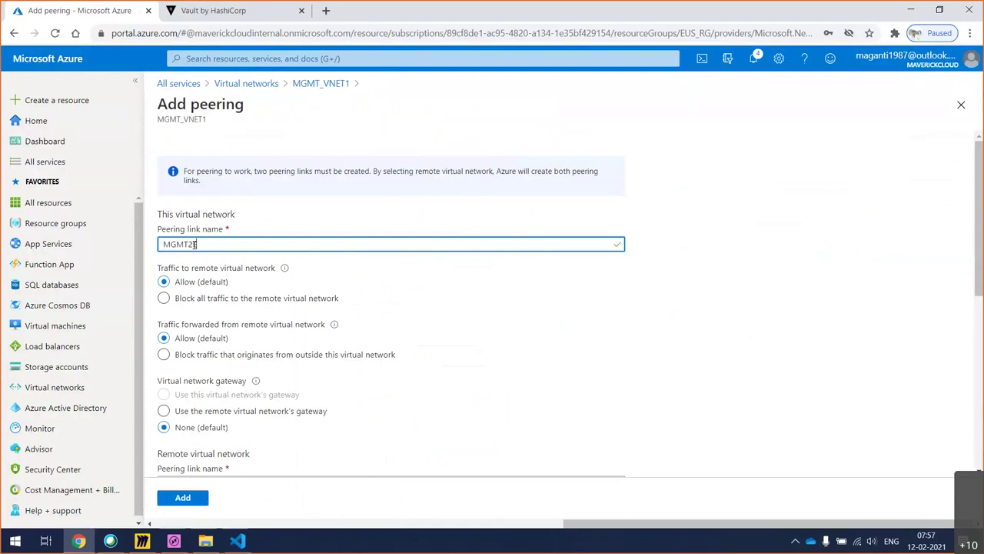
text(T)
scroll(229, 346, down, 2)
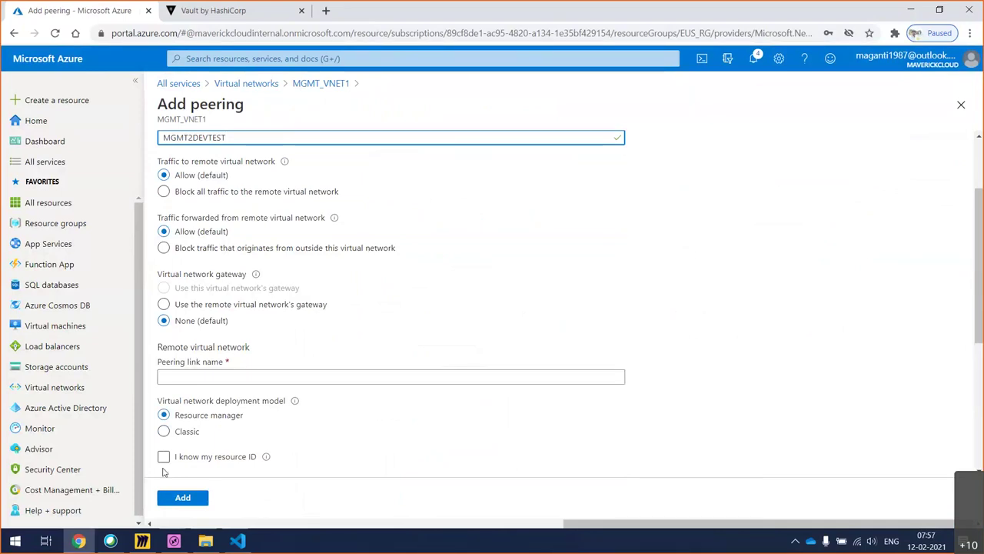
click(163, 457)
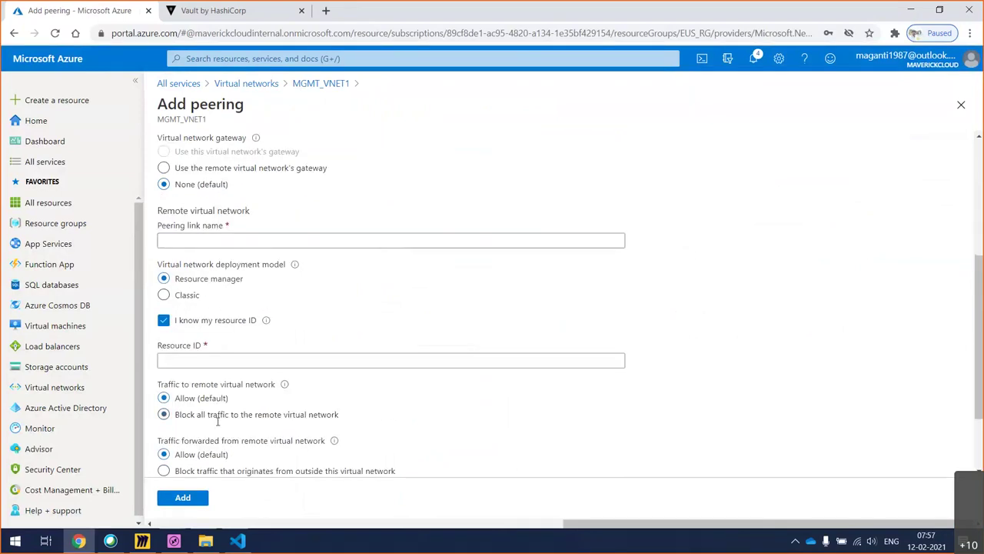
scroll(193, 308, down, 2)
Step: Name the remote peering link DEVTEST2MGMT and paste CIND_DEVTEST_VNET's resource ID
click(186, 164)
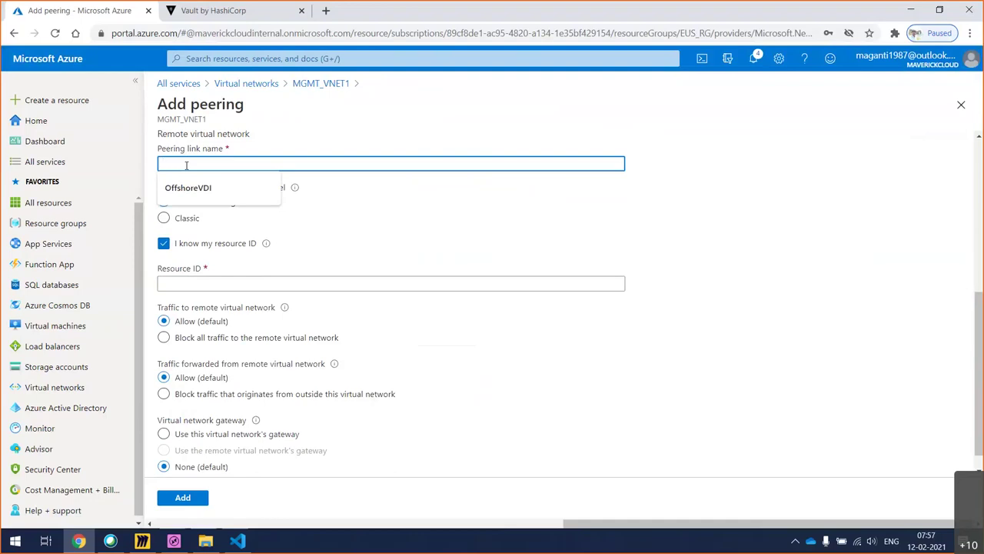
text(DEVT)
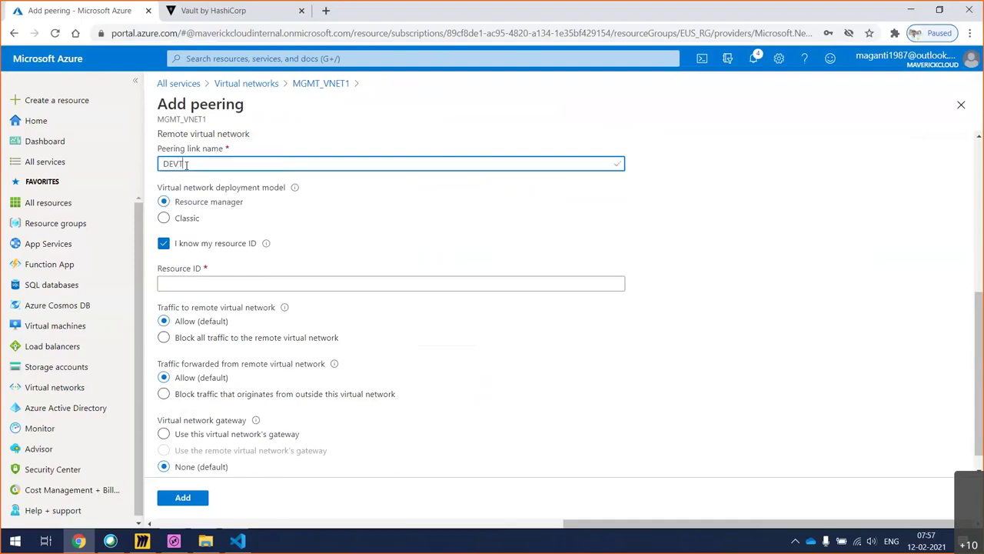
text(EST2MGMT)
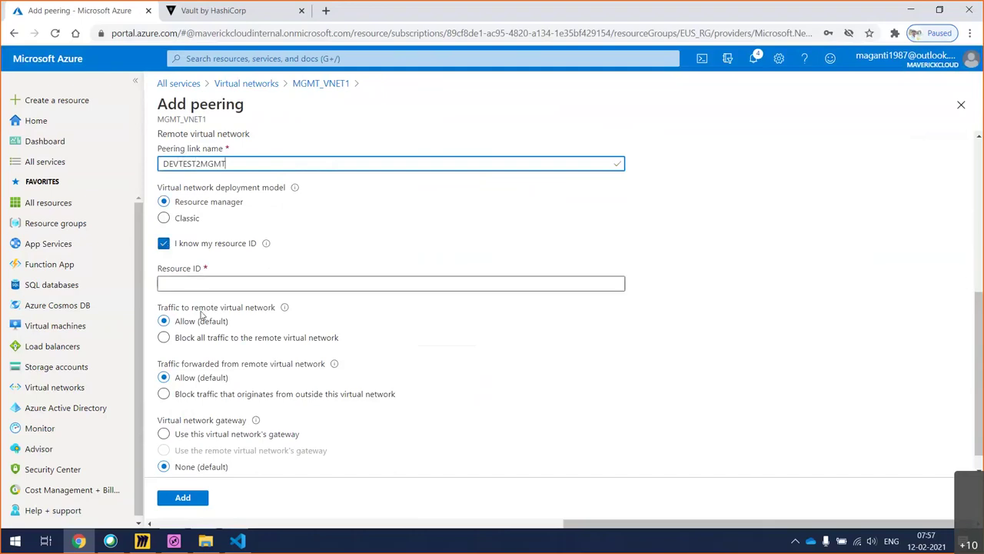
scroll(219, 345, down, 1)
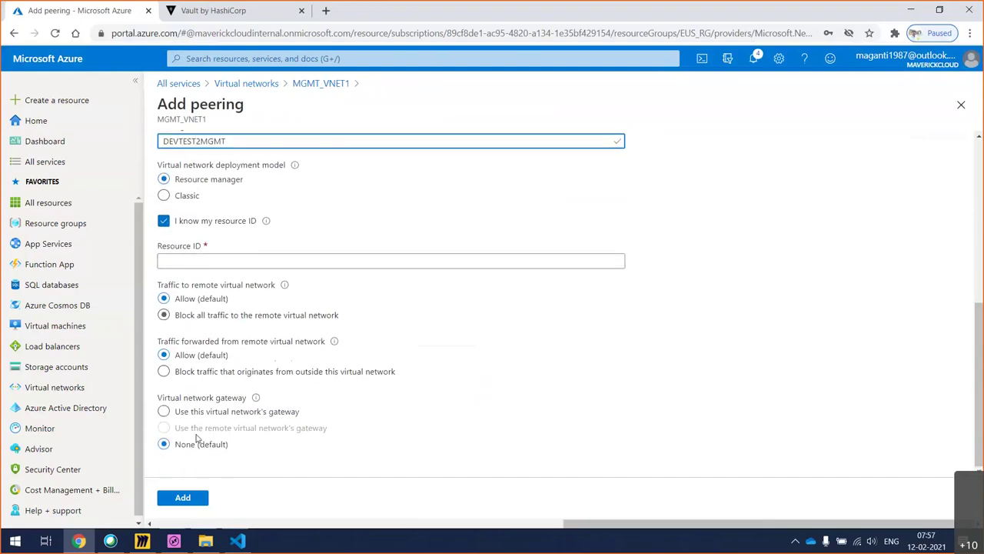
click(197, 261)
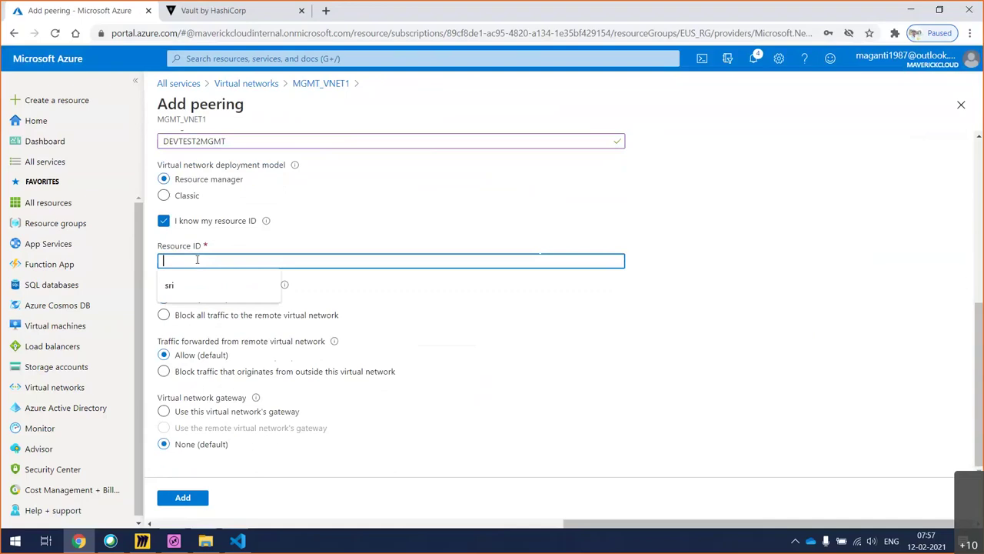
text(/subscriptions/89cf8de1-ac95-4820-a134-1e35bf429154/resourceGroups/CIND_RG/providers/Microsoft.Network/virtualNetworks/CIND_DEVTEST_VNET)
click(338, 315)
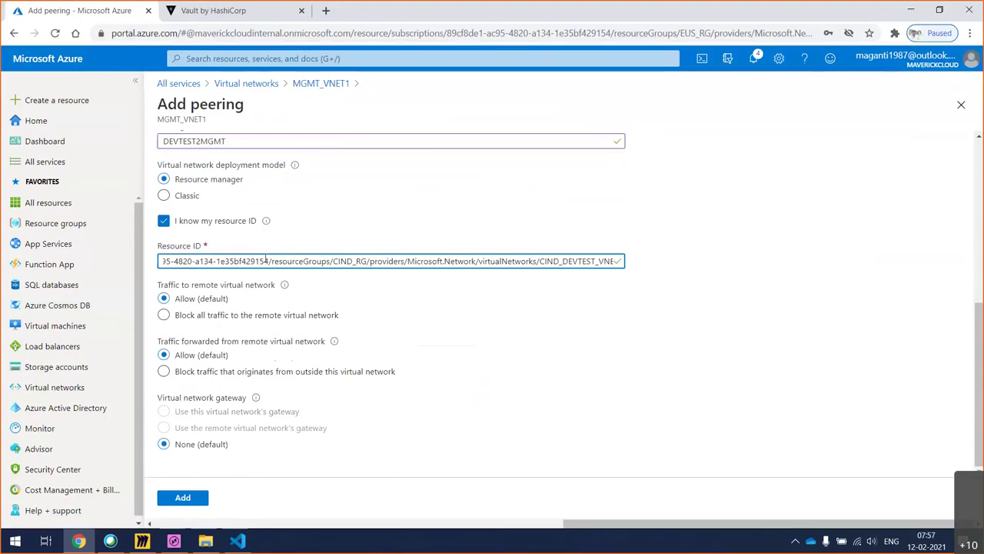
Step: Try picking the network via the maverickcloud subscription, revert to resource ID, and submit the peering
click(163, 220)
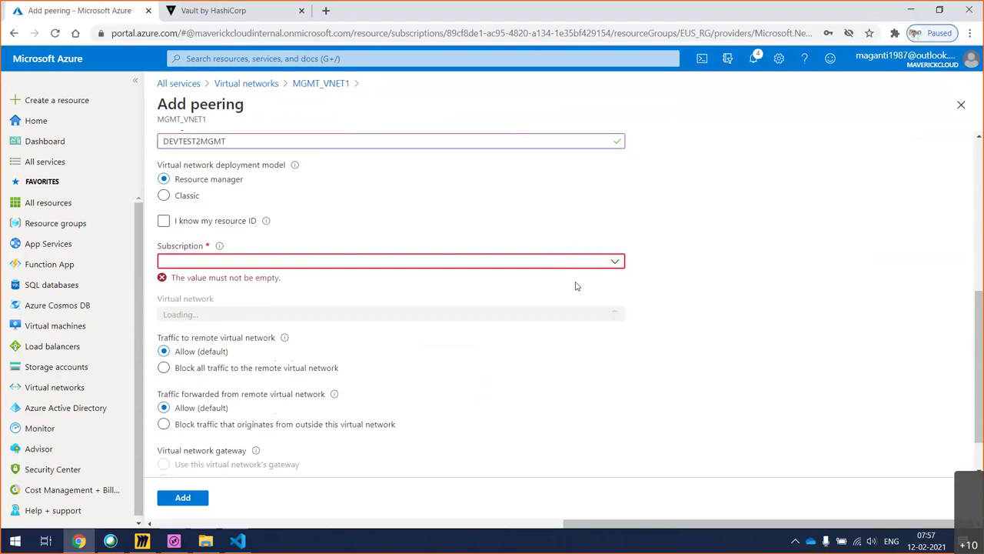
click(616, 261)
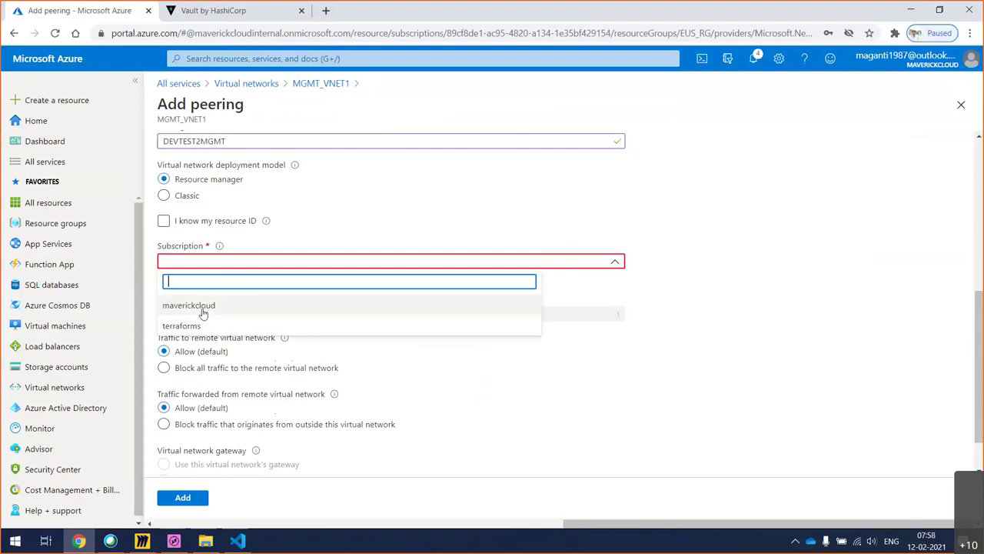
click(200, 305)
click(607, 300)
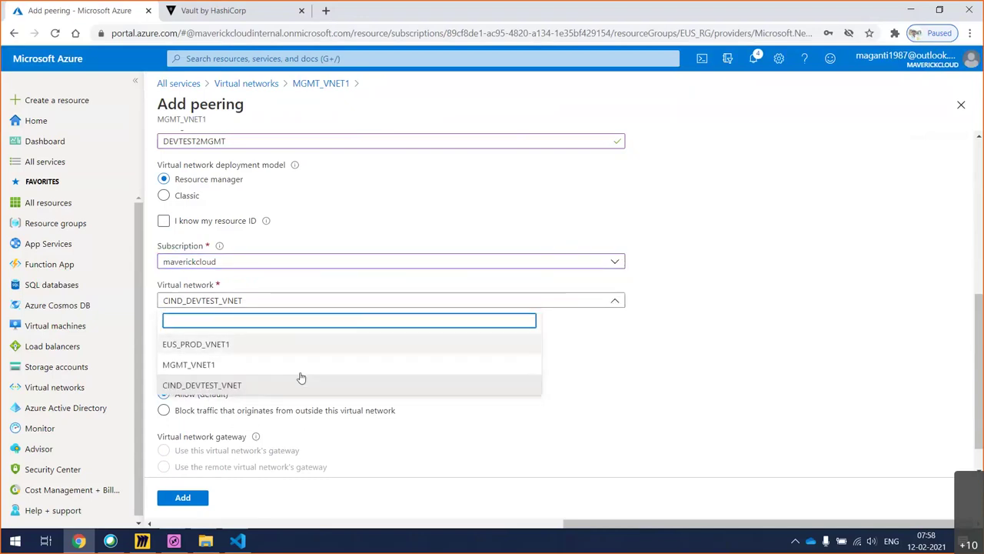
click(246, 264)
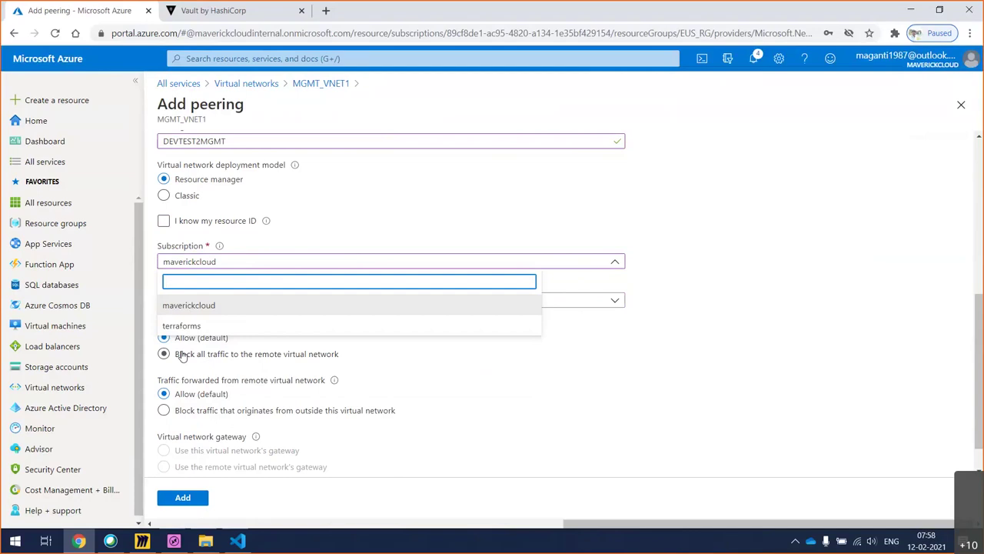
click(370, 207)
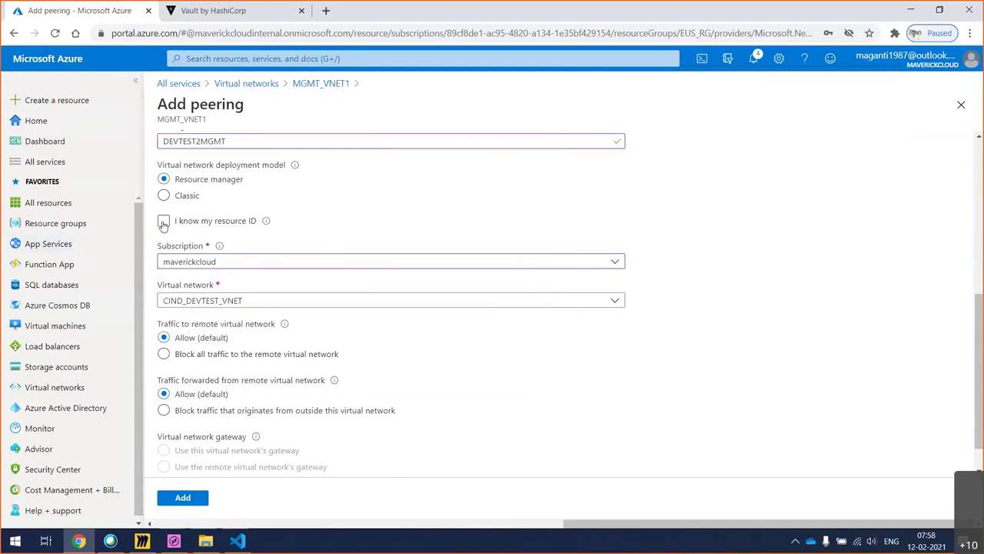
click(163, 222)
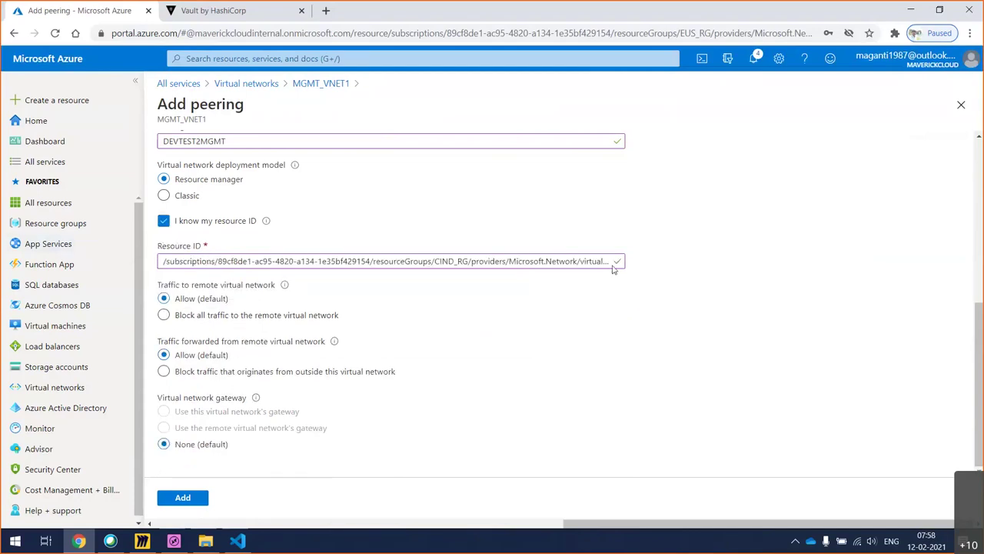
click(189, 497)
click(308, 84)
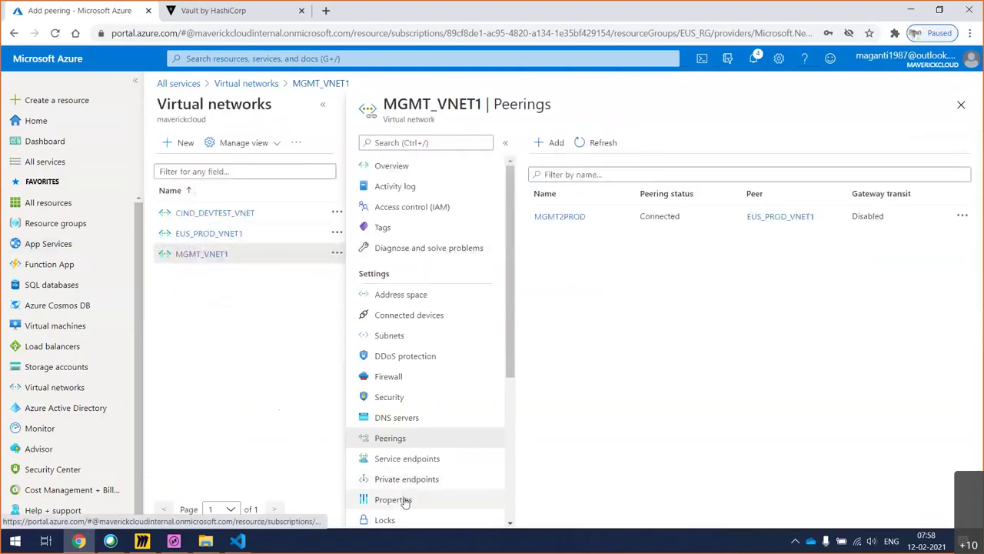
click(402, 499)
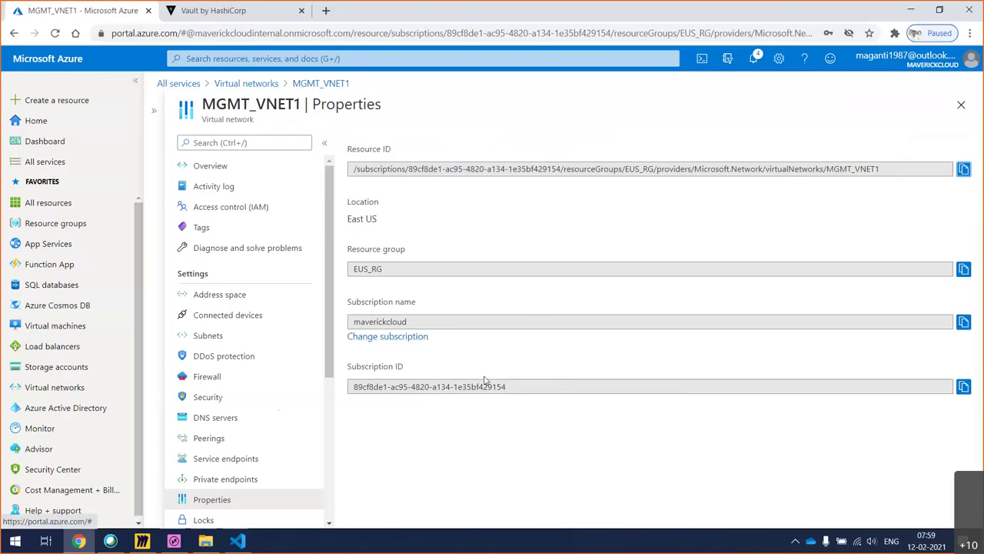
click(312, 86)
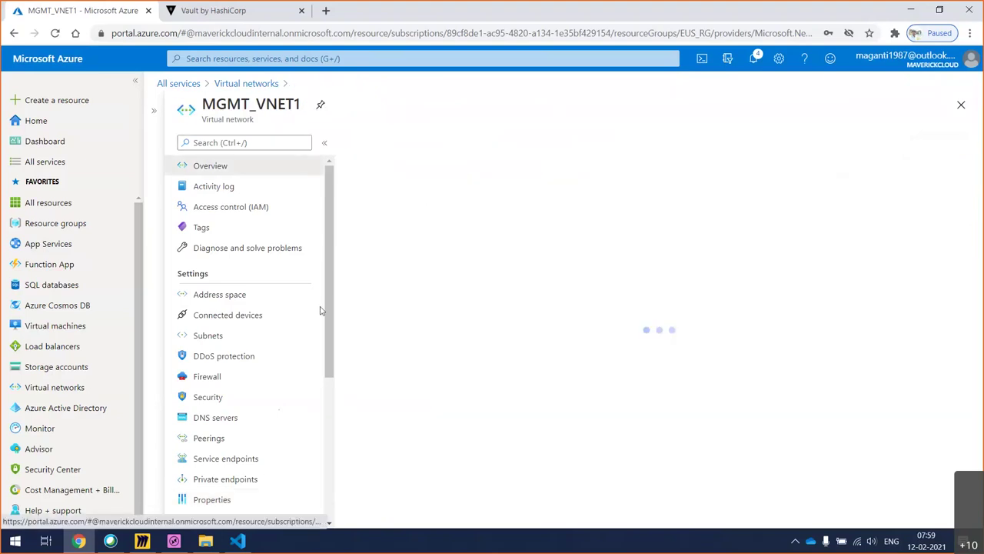
click(219, 442)
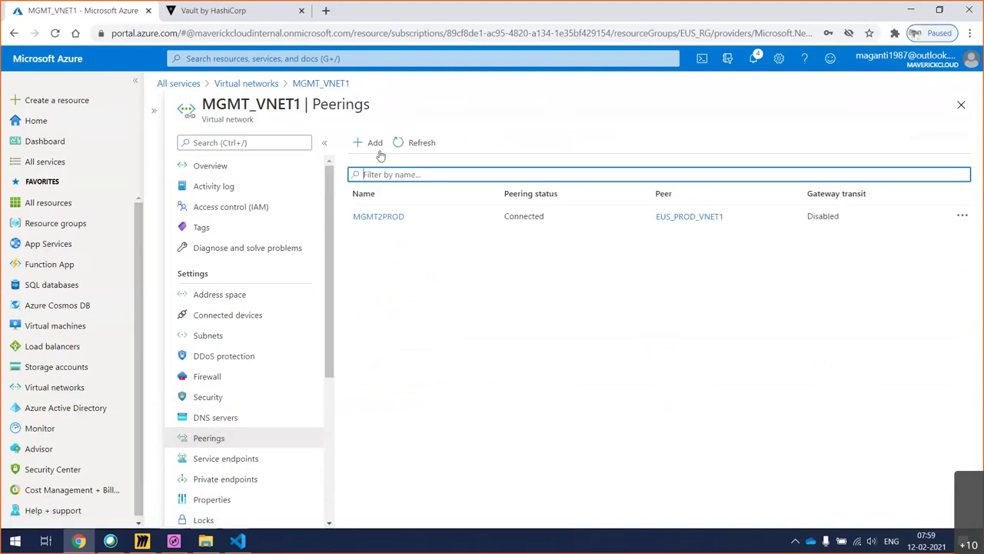
Step: Start a new peering MGMT2DEVTEST with CIND_DEVTEST_VNET as the remote network
click(375, 143)
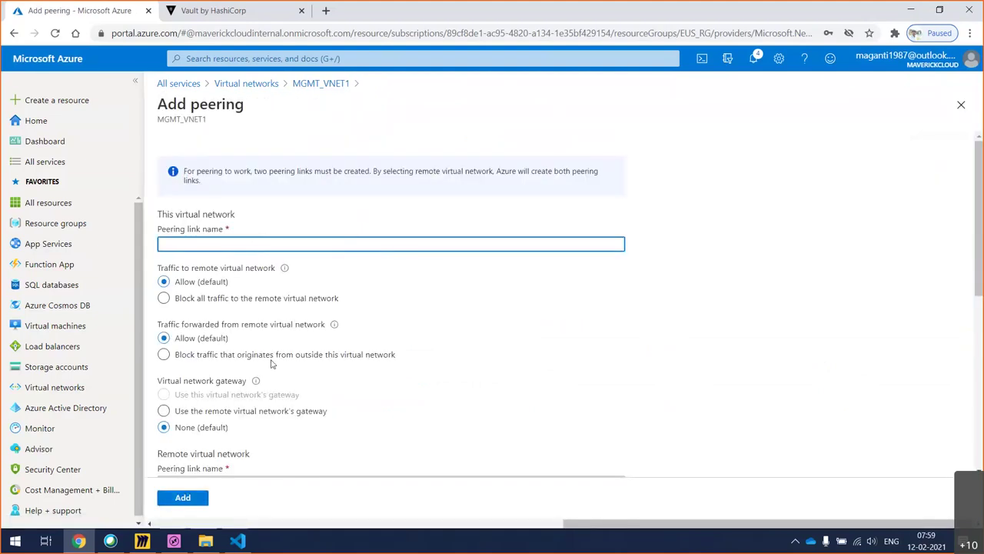
text(MGMT2DEVTEST)
scroll(320, 302, down, 1)
scroll(320, 303, down, 3)
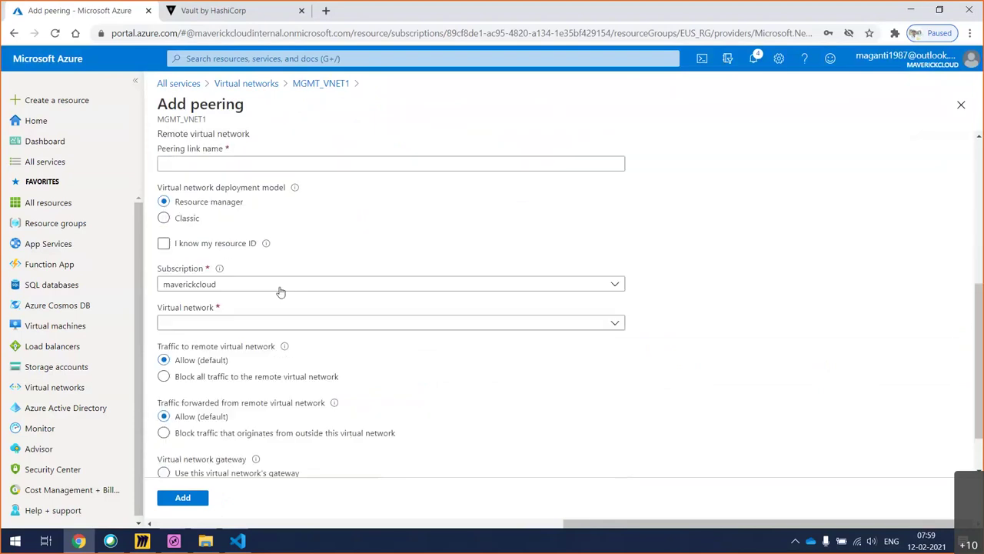
click(242, 323)
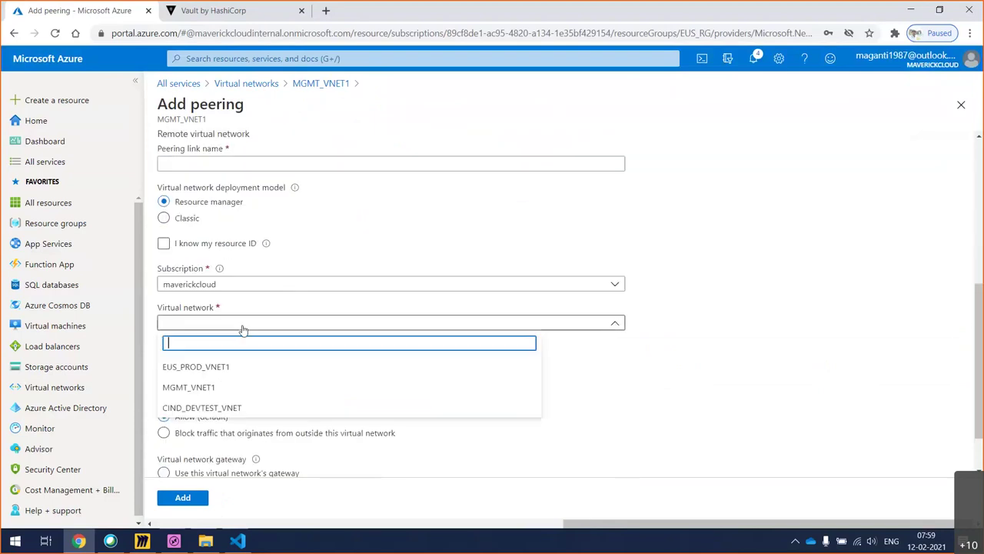
click(216, 407)
scroll(189, 277, up, 2)
Step: Name the remote link DEVTEST2MGMT, submit the peering, and switch to the remote desktop
click(189, 268)
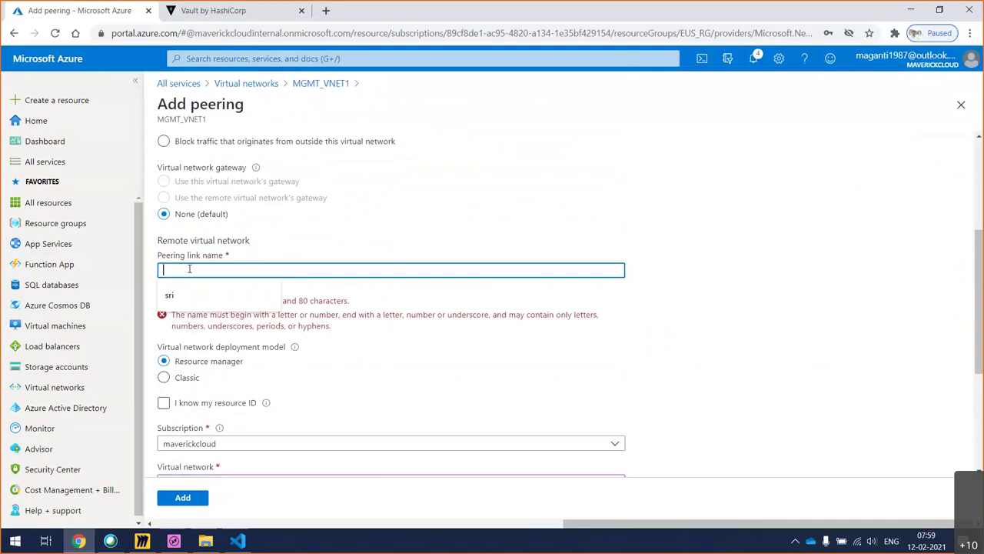
text(DEVTE)
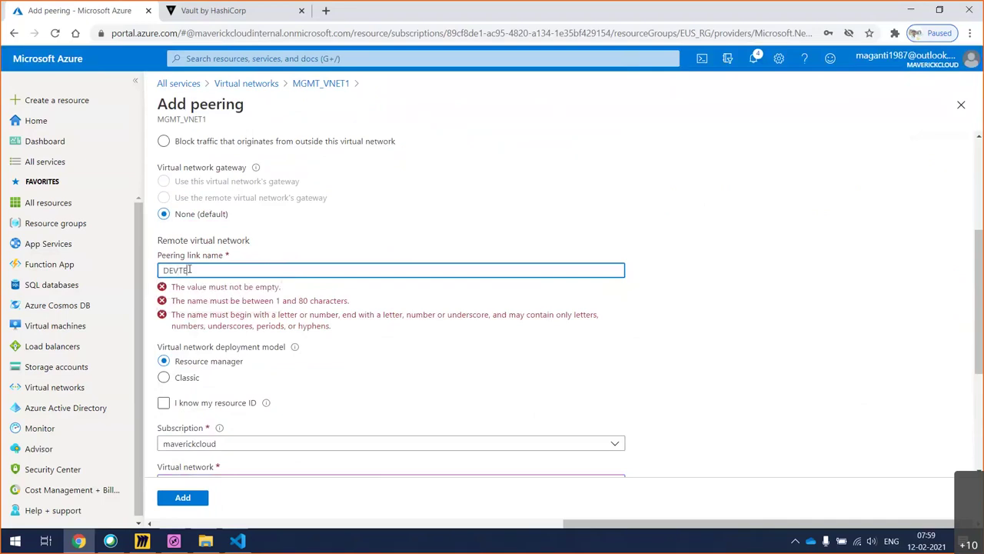
text(ST2MGMT)
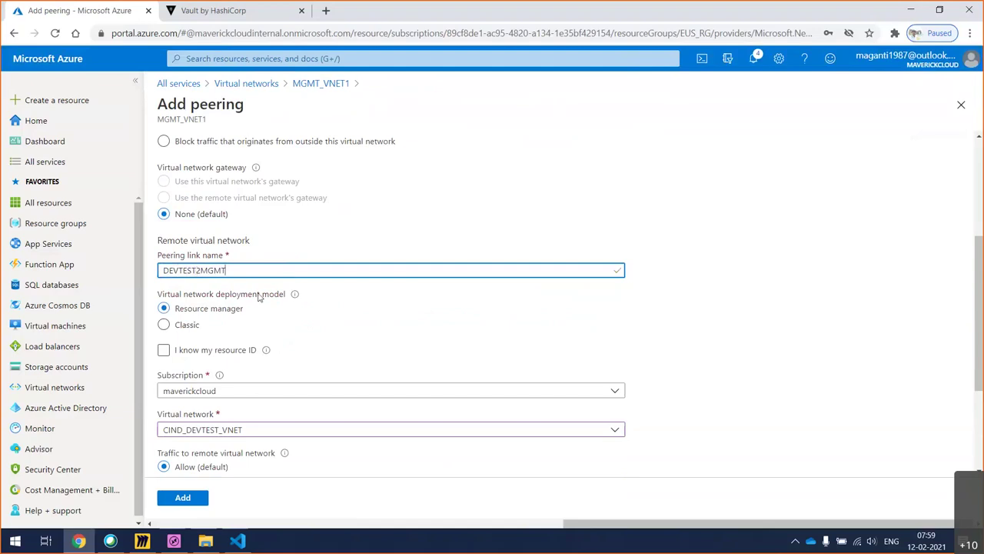
scroll(259, 300, down, 3)
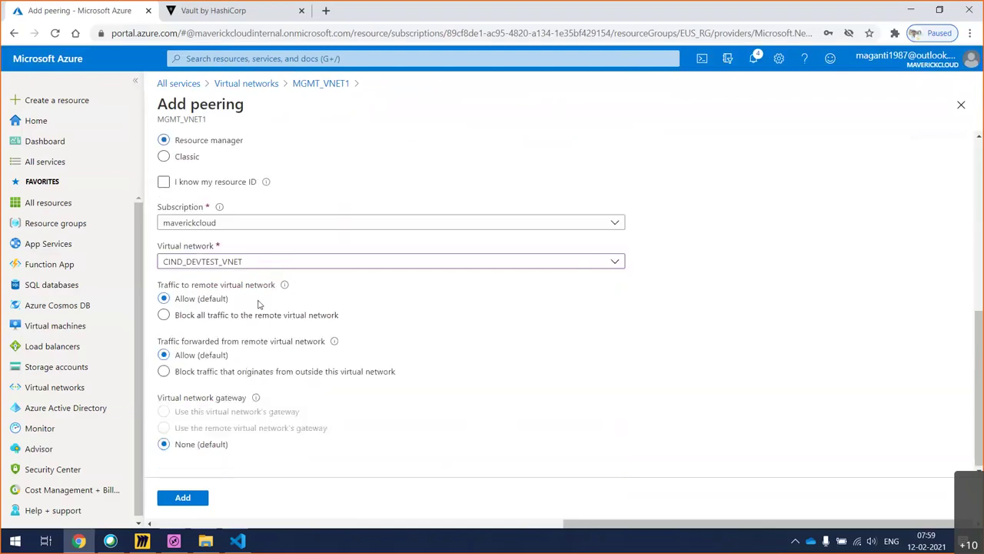
scroll(198, 156, up, 3)
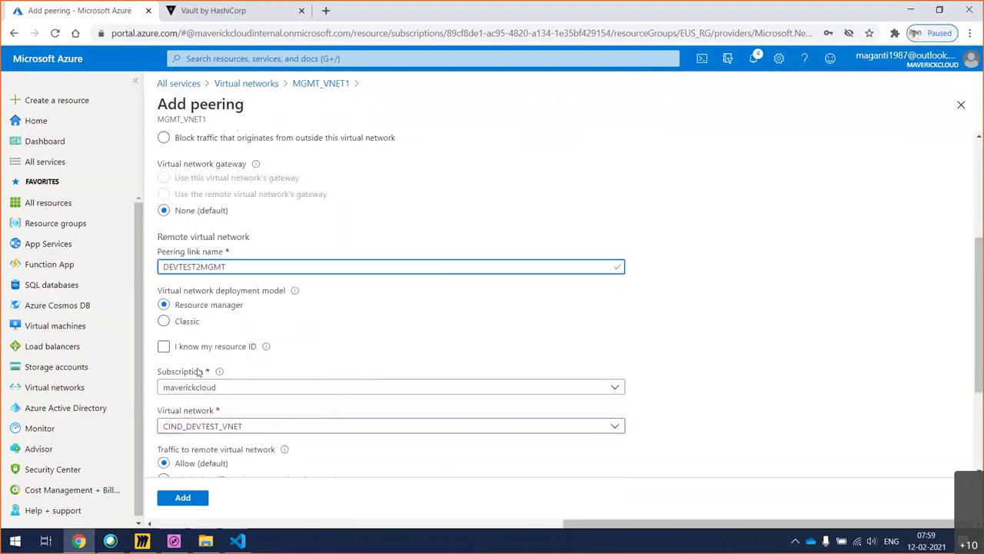
scroll(197, 372, down, 3)
click(183, 497)
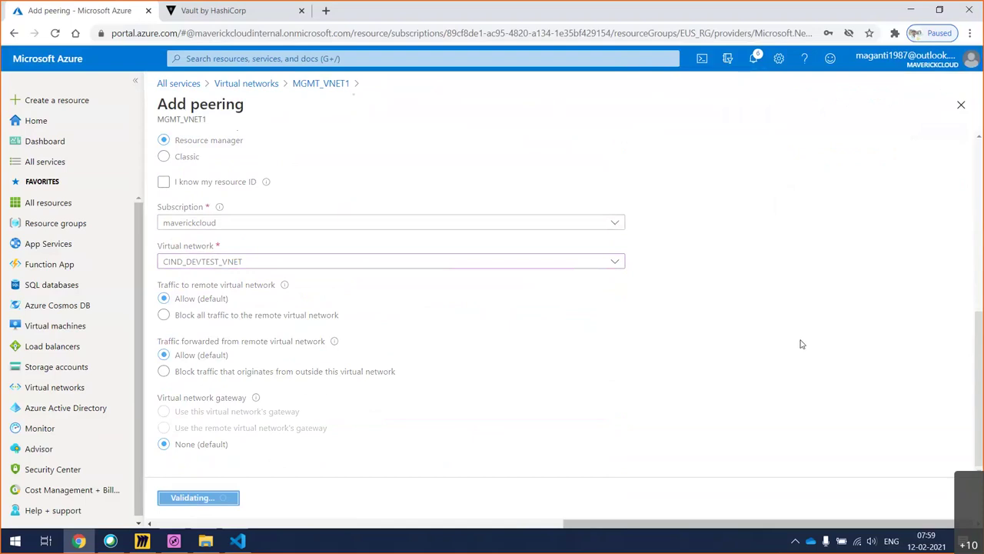
click(166, 542)
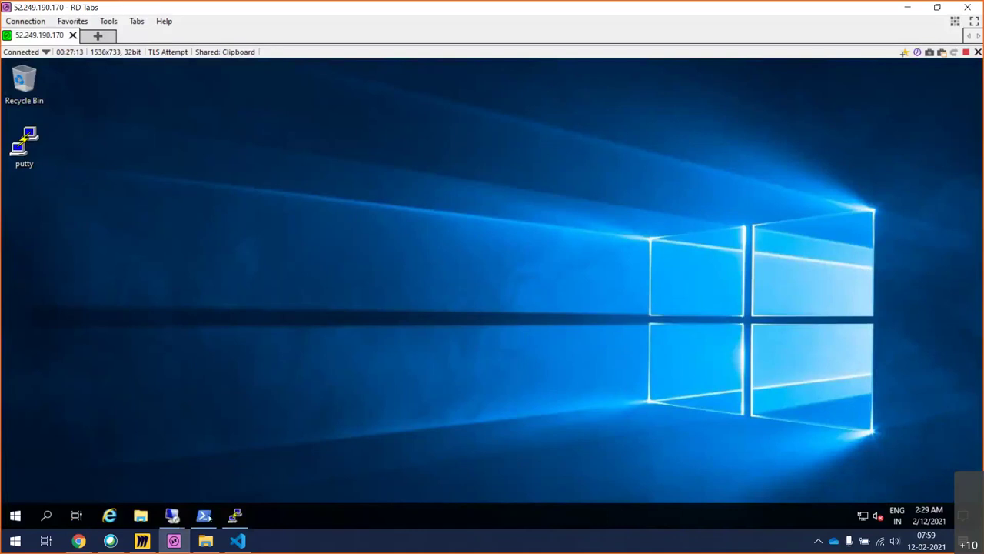
Step: Run ping 10.20.10.4 in remote PowerShell and confirm replies arrive at about 205 ms
text(ping 10.20.10.4)
key(Return)
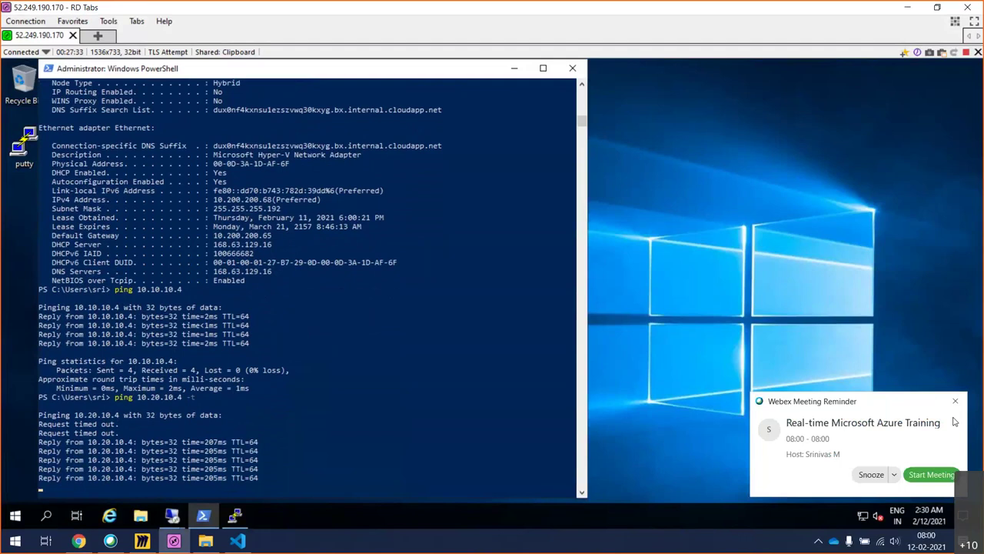
click(956, 400)
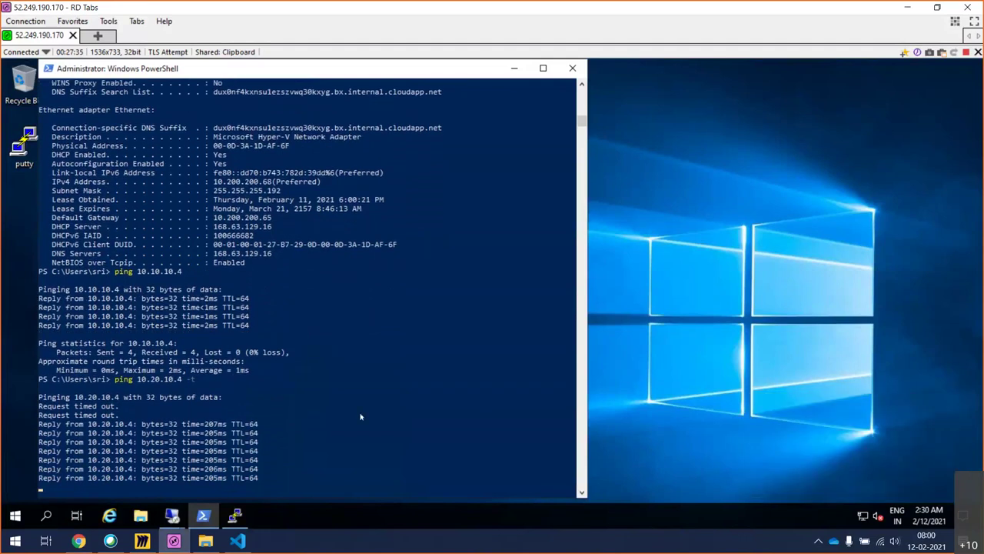
click(407, 218)
key(Escape)
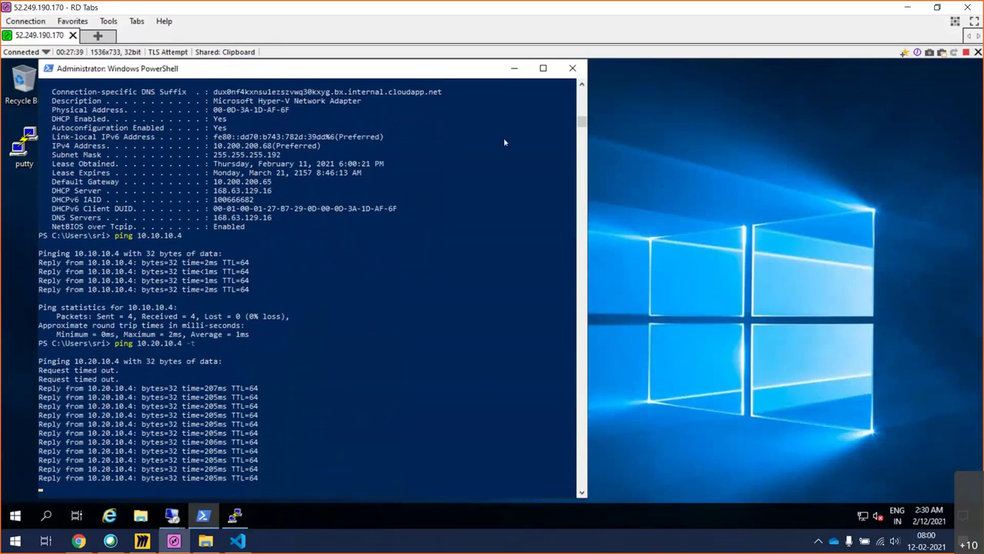
Step: SSH with PuTTY to 10.20.10.4, accept the host key, and log in to DEVTESTWEBVM1
click(514, 68)
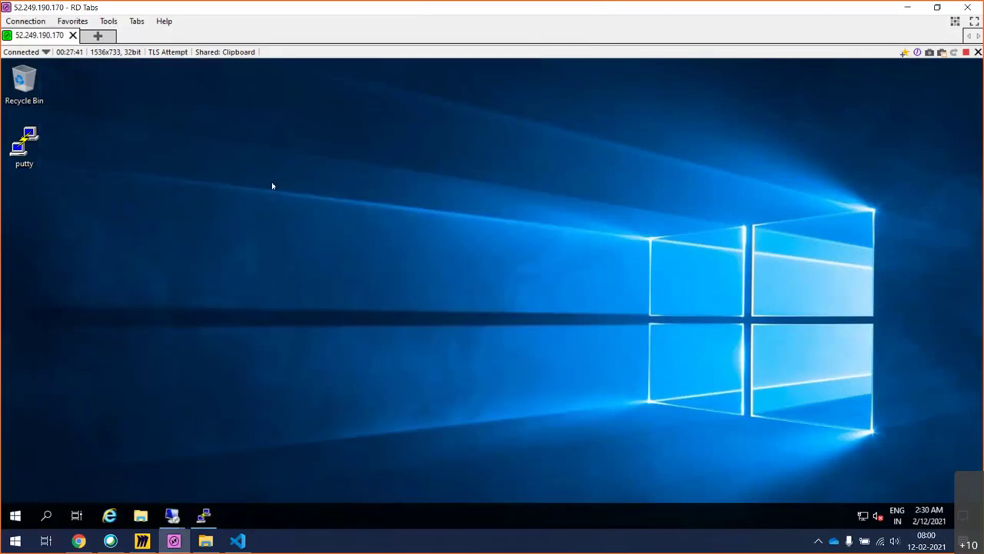
double_click(31, 159)
text(sri@10.20.10.4)
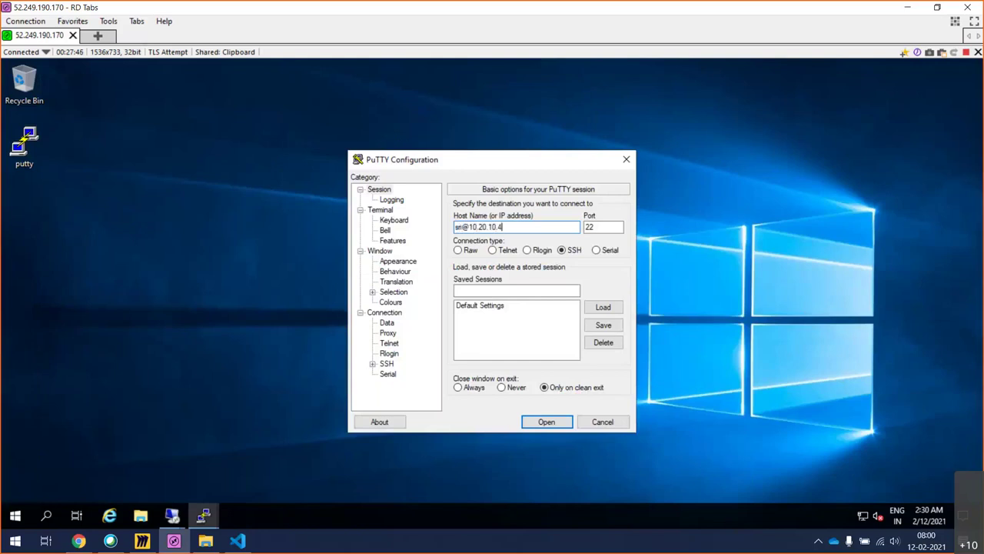
key(Return)
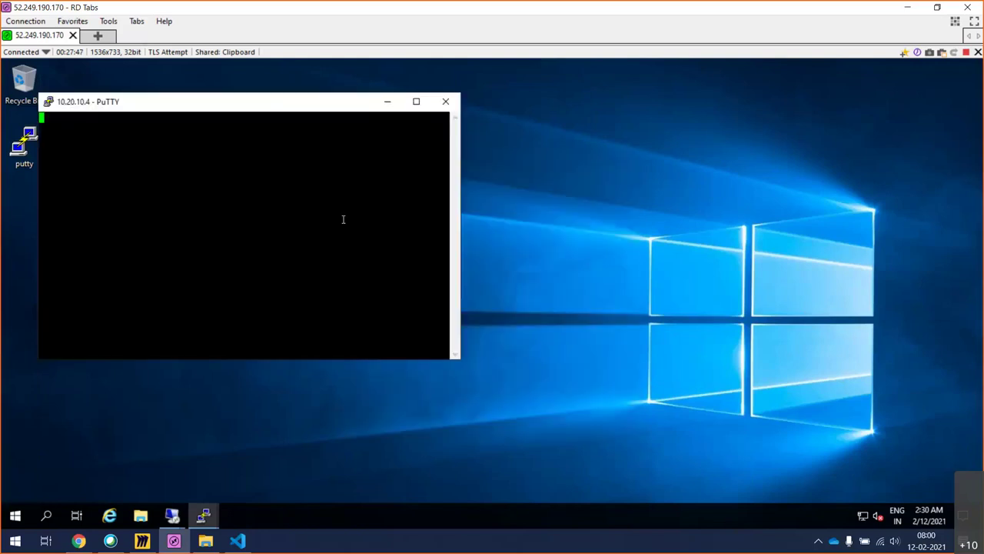
key(Tab)
key(Return)
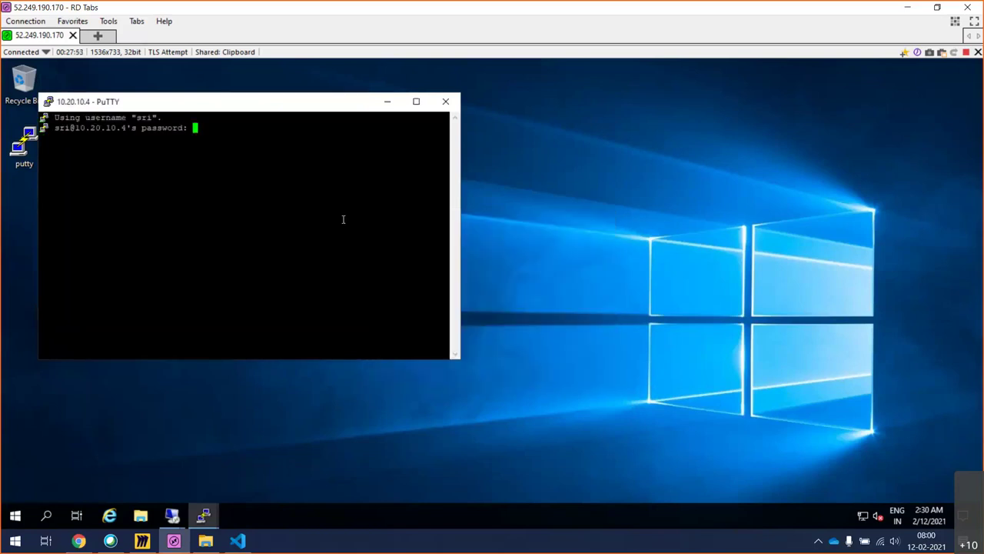
key(Return)
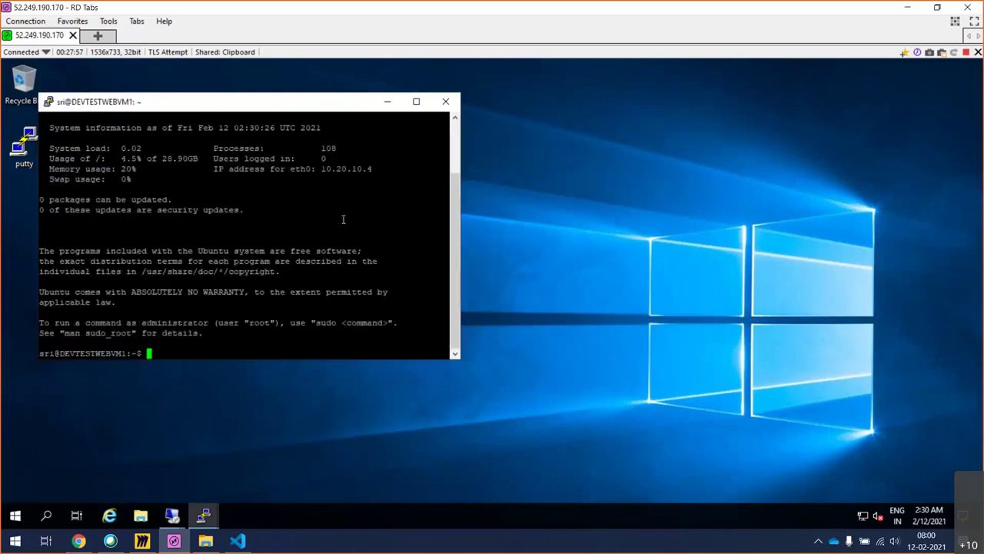
drag(60, 353, 132, 353)
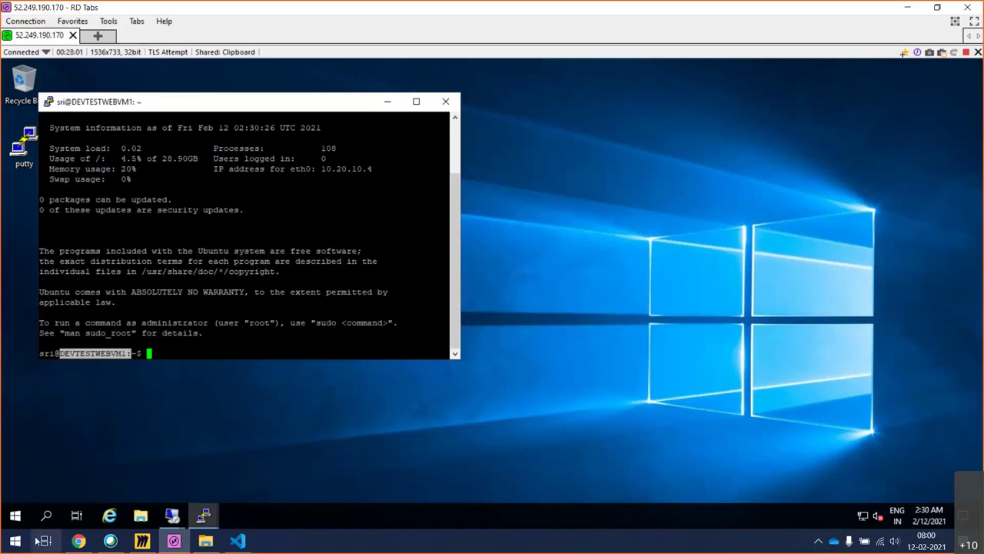
click(80, 541)
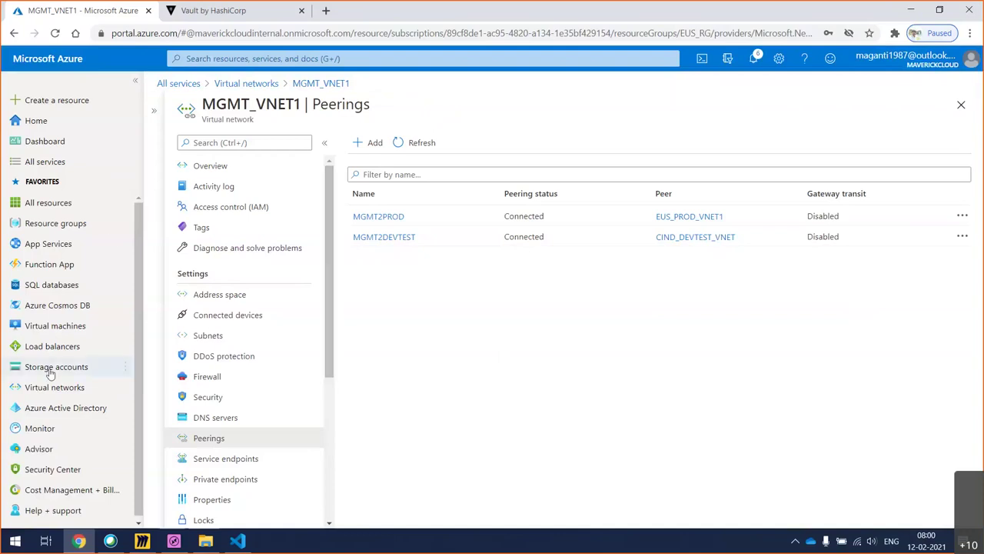
Step: Check MGMT_VNET1's overview for the 10.200.200.0/24 address space, then return to the virtual networks list
click(301, 84)
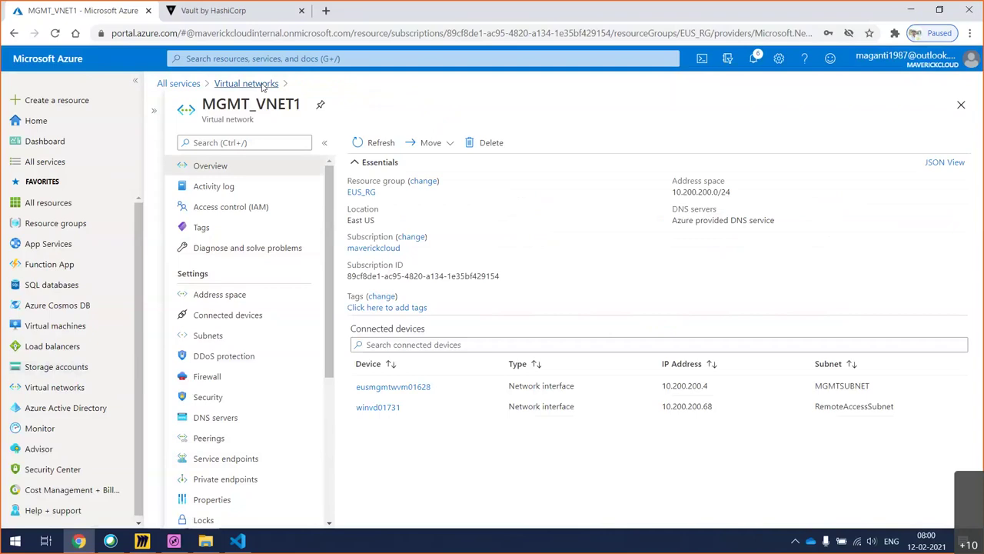
click(262, 84)
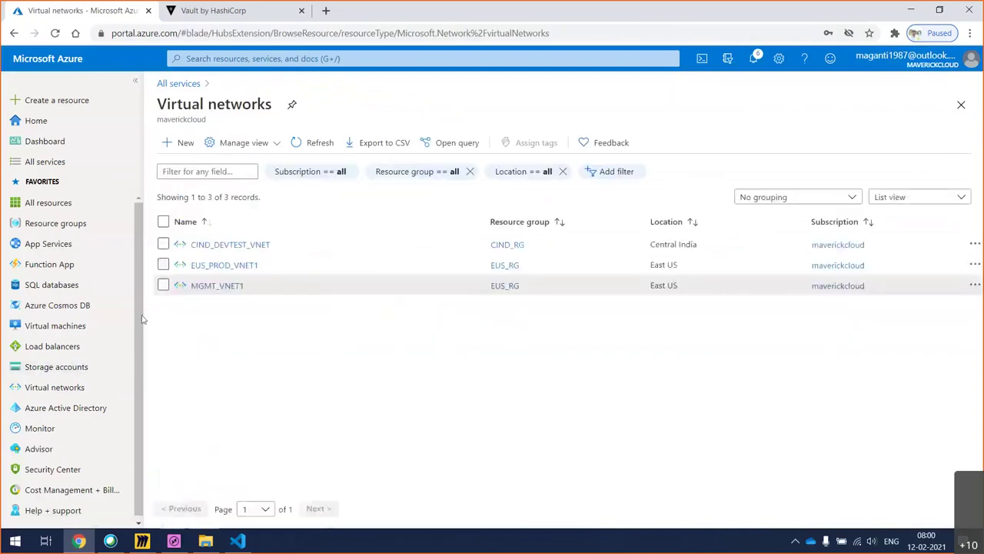
click(205, 288)
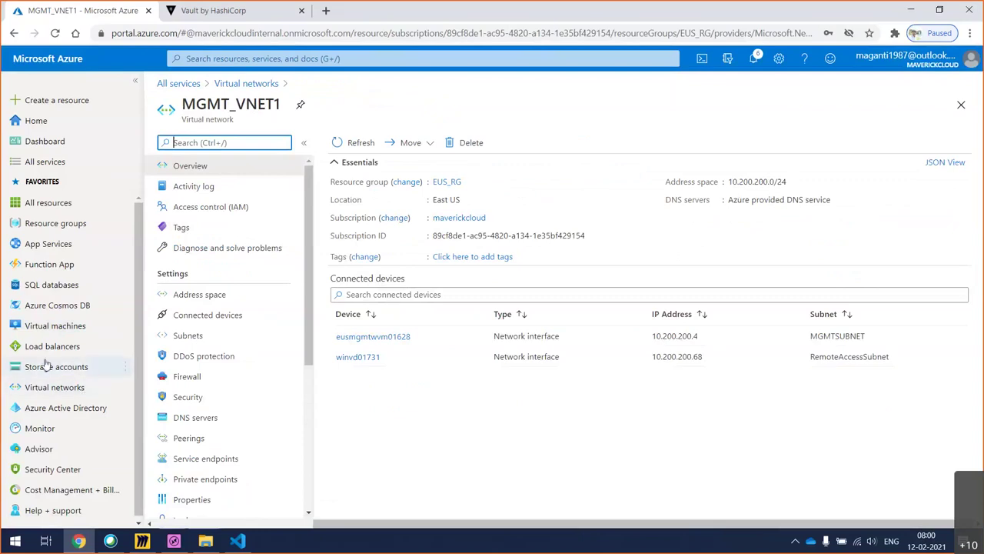
click(49, 391)
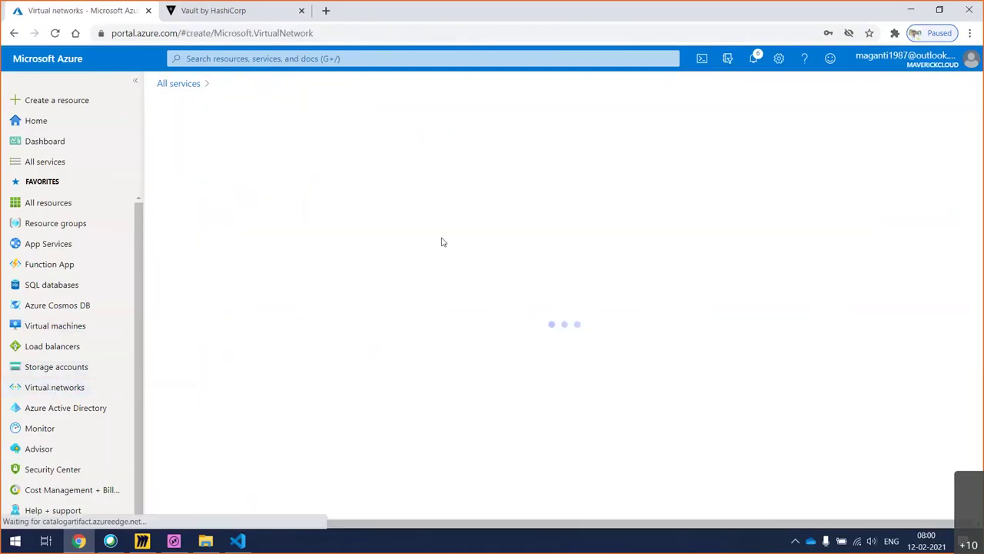
Step: Place the new virtual network in EUS_RG and name it Duplicate
click(376, 284)
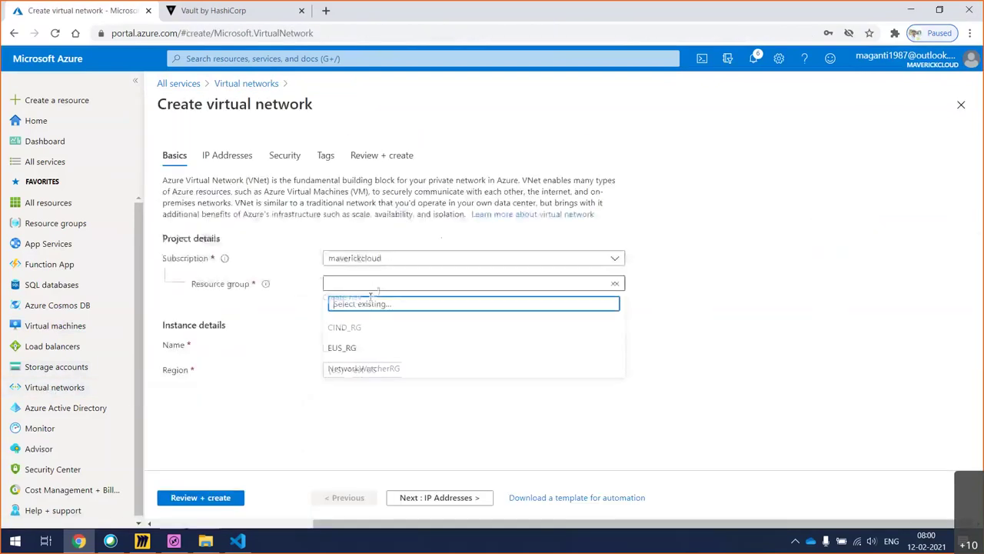
click(362, 347)
click(363, 343)
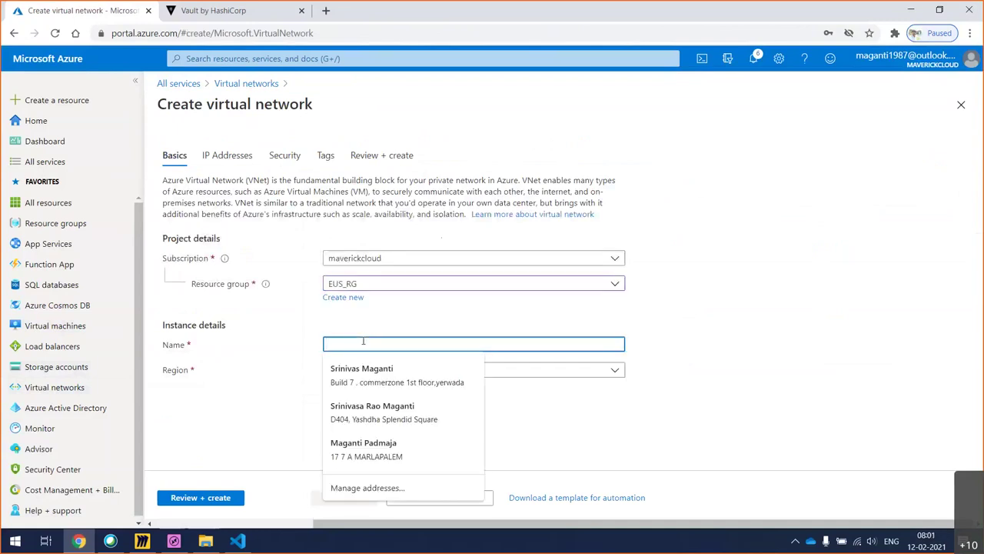
text(Duplicate)
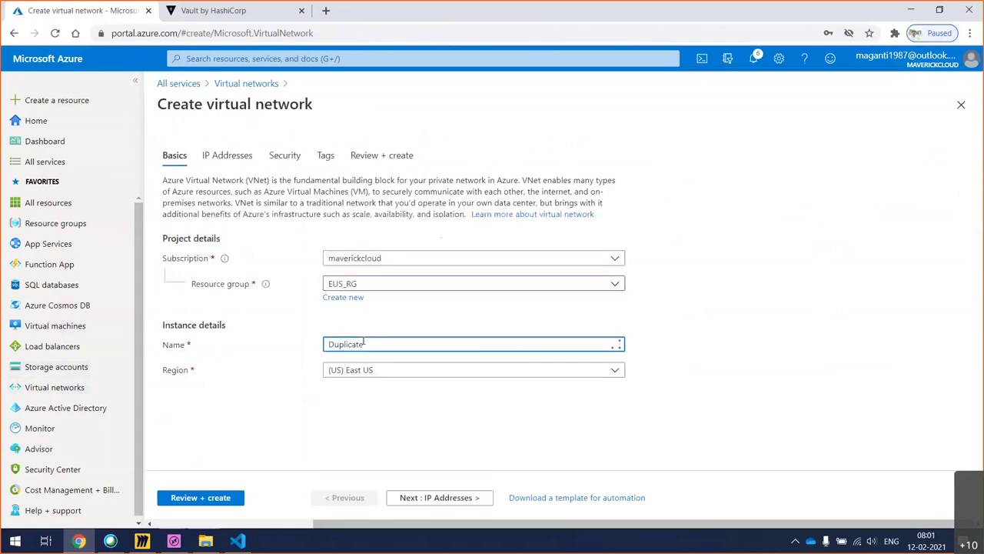
click(453, 501)
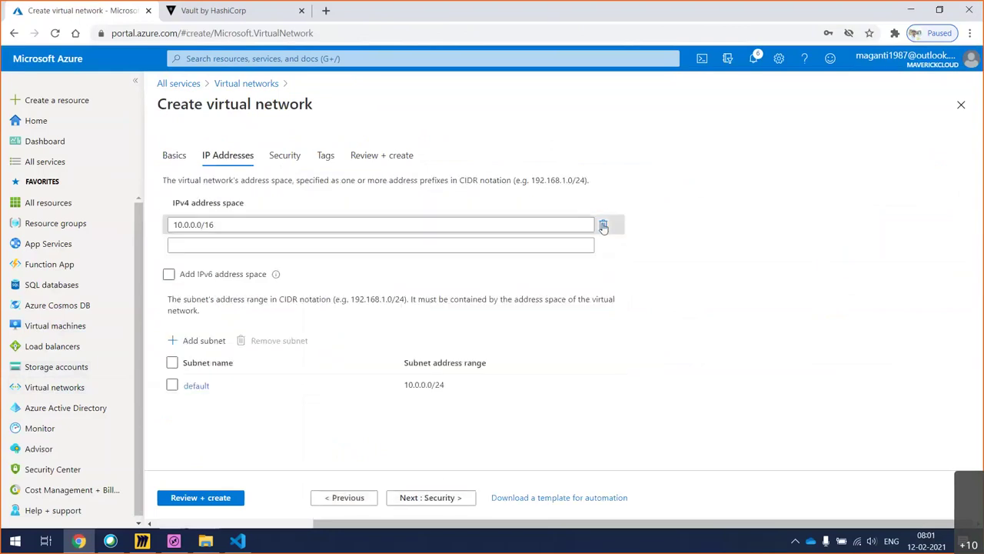
Step: Replace the address space with 10.200.0.0/16 and add subnet SUBNET at 10.200.200.0/24
click(604, 226)
click(312, 226)
text(10.)
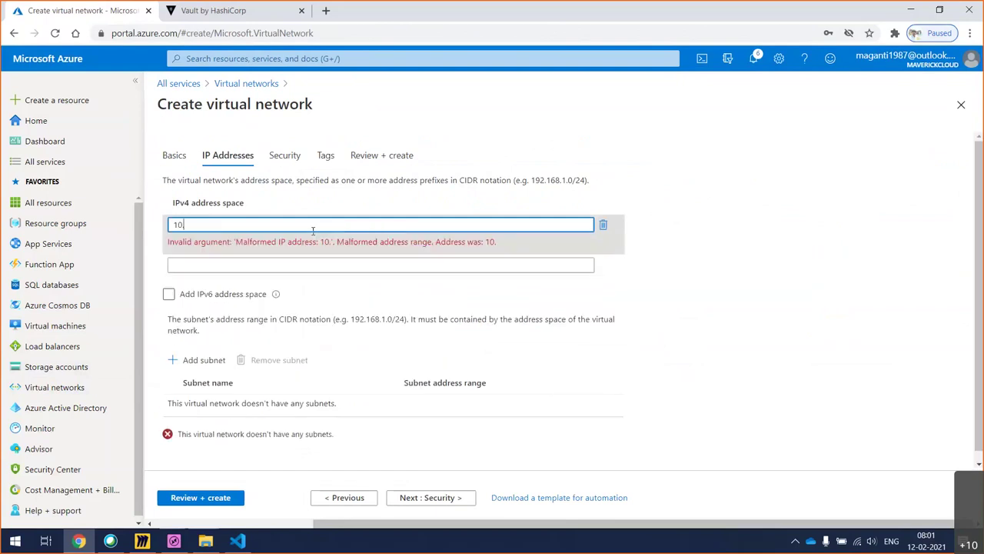
text(200.0.0)
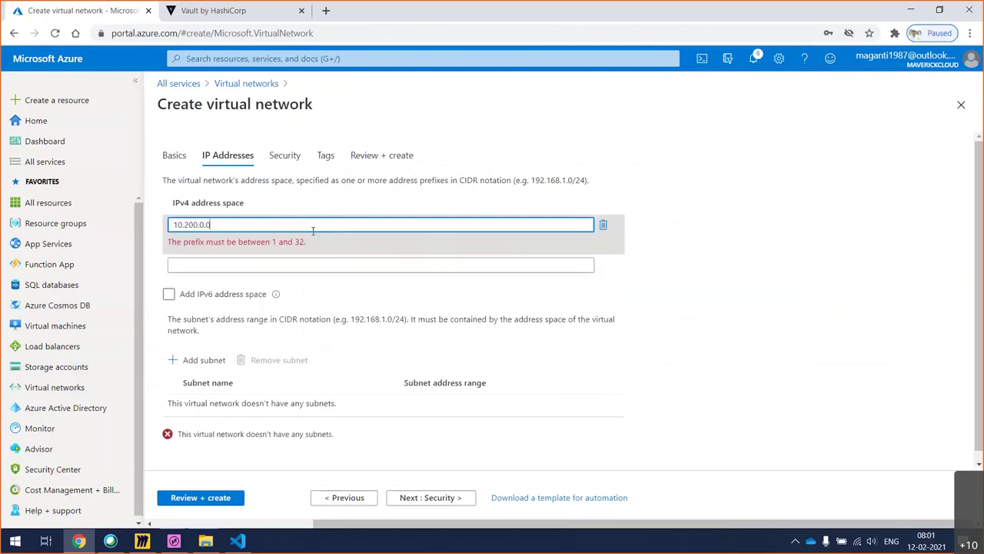
text(/16)
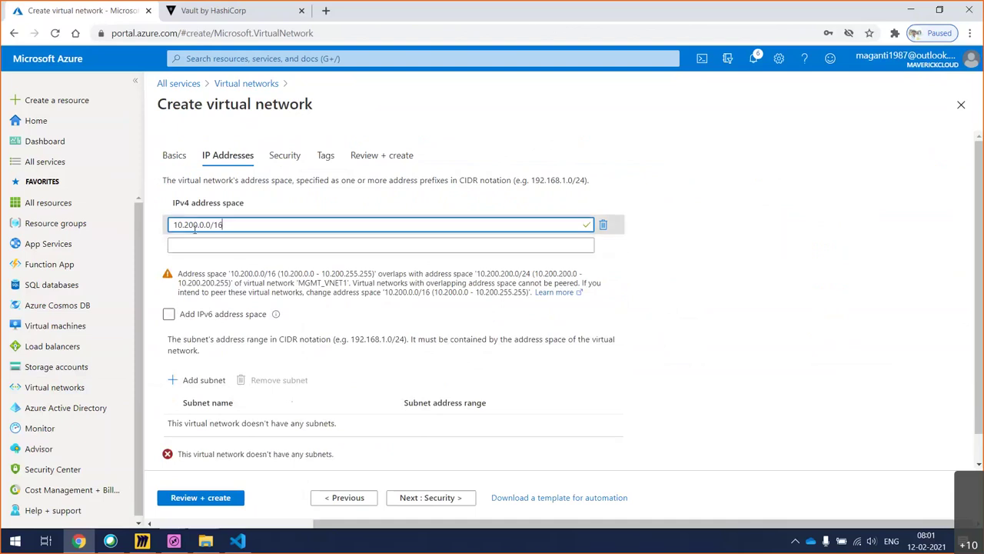
click(205, 387)
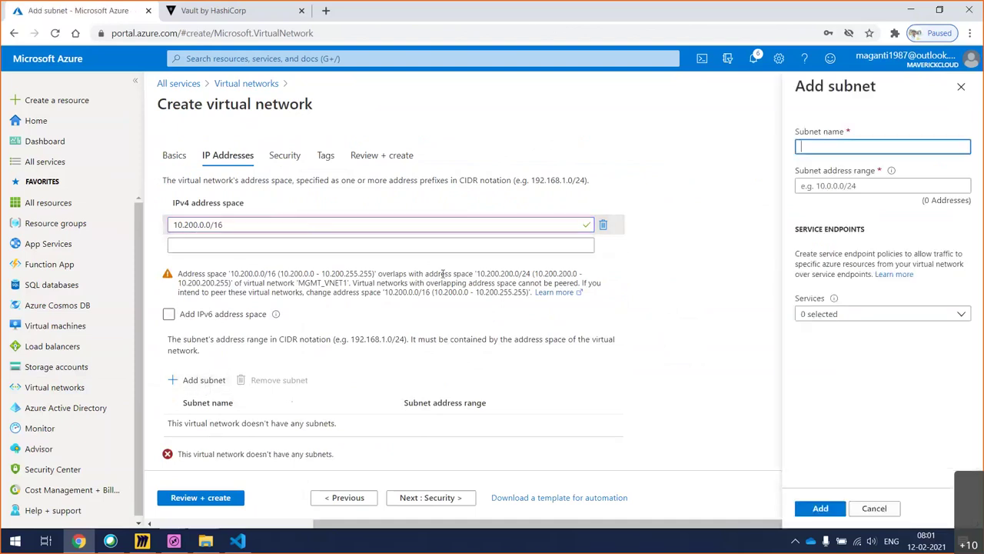
text(VE)
key(BackSpace)
key(BackSpace)
text(SUBNET)
key(Tab)
text(1)
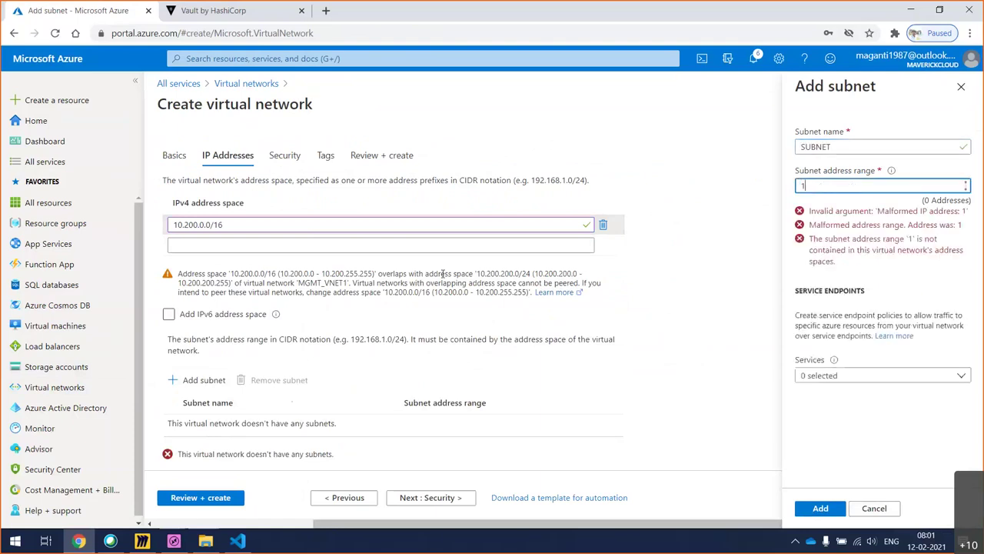
text(0.200.200.0/24)
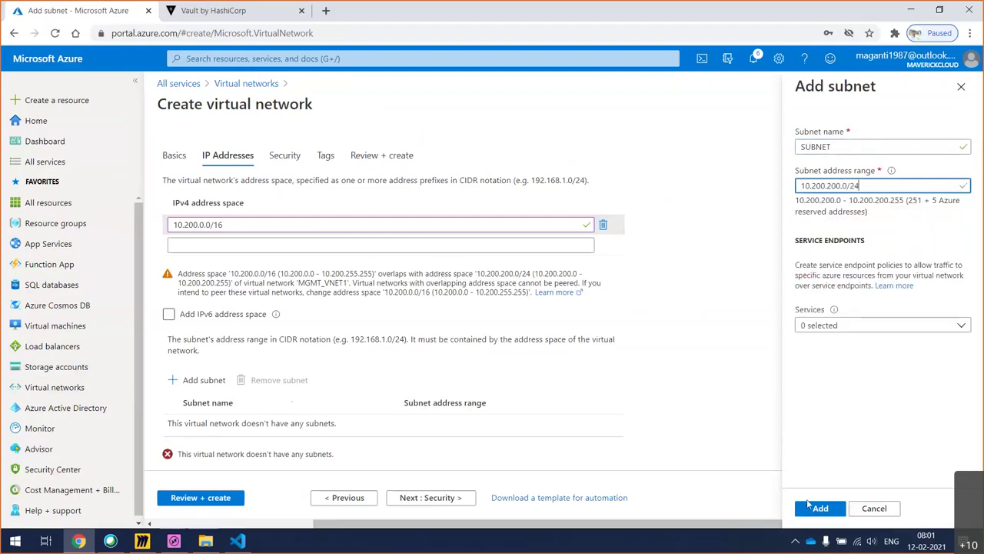
click(820, 508)
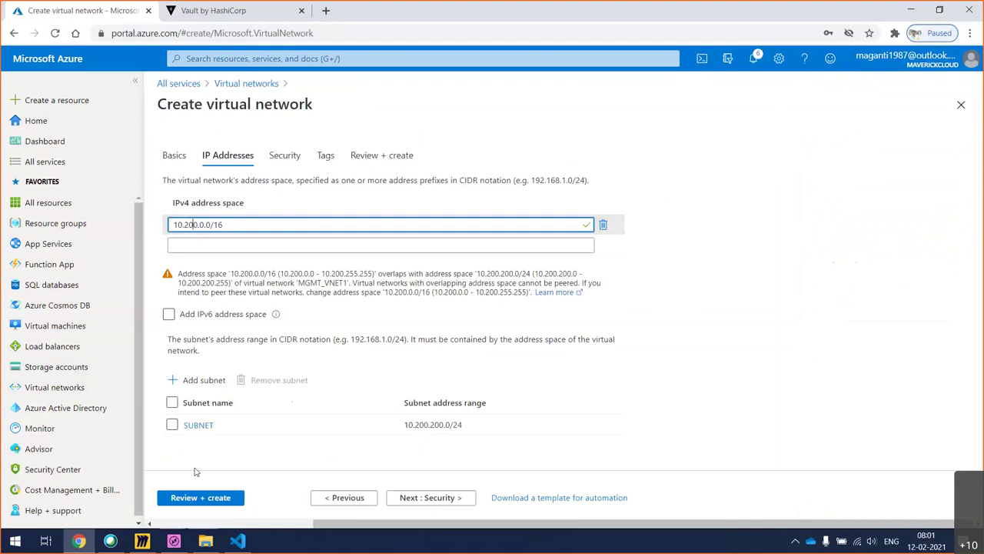
Step: Review and create the Duplicate network, then bring up the Miro diagram
click(200, 495)
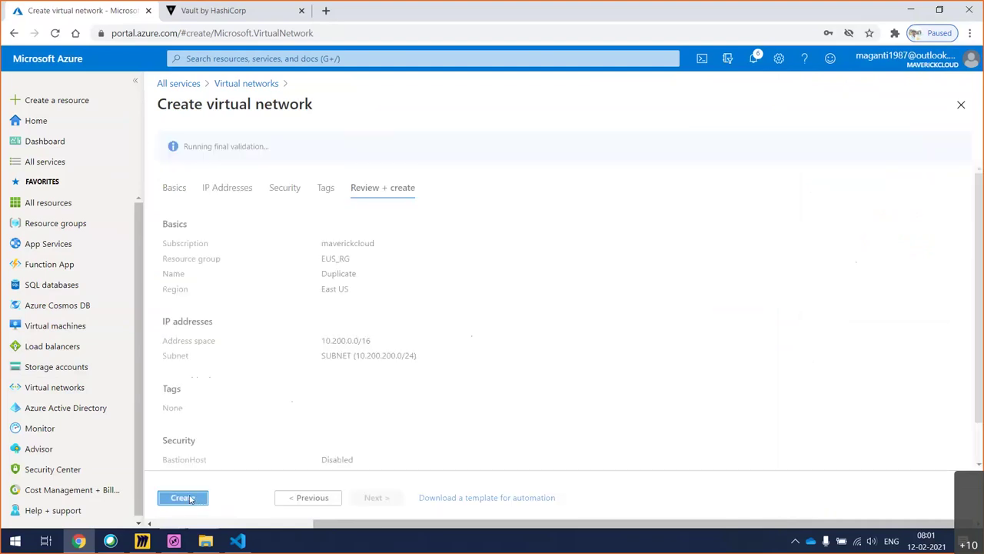
click(185, 498)
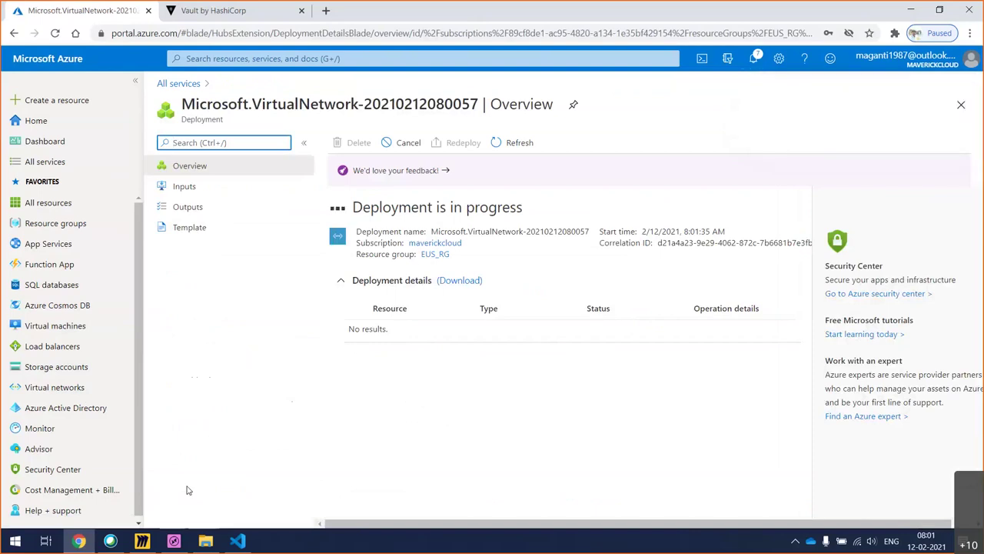
click(174, 541)
key(alt+Tab)
click(174, 541)
Step: Select the MGMT_VNET:10.200.200.0/24 label on the Miro peering diagram, then return to Azure
click(143, 541)
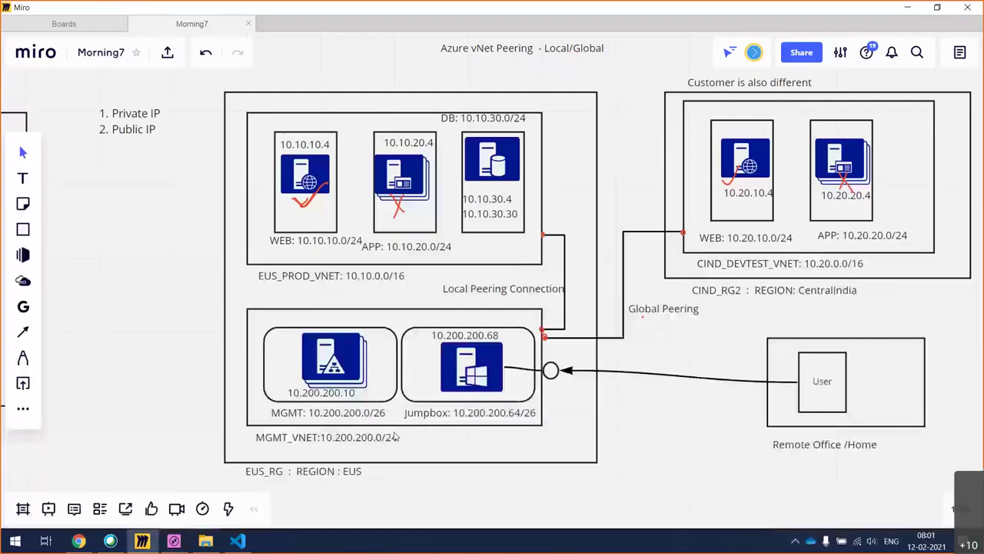
click(376, 441)
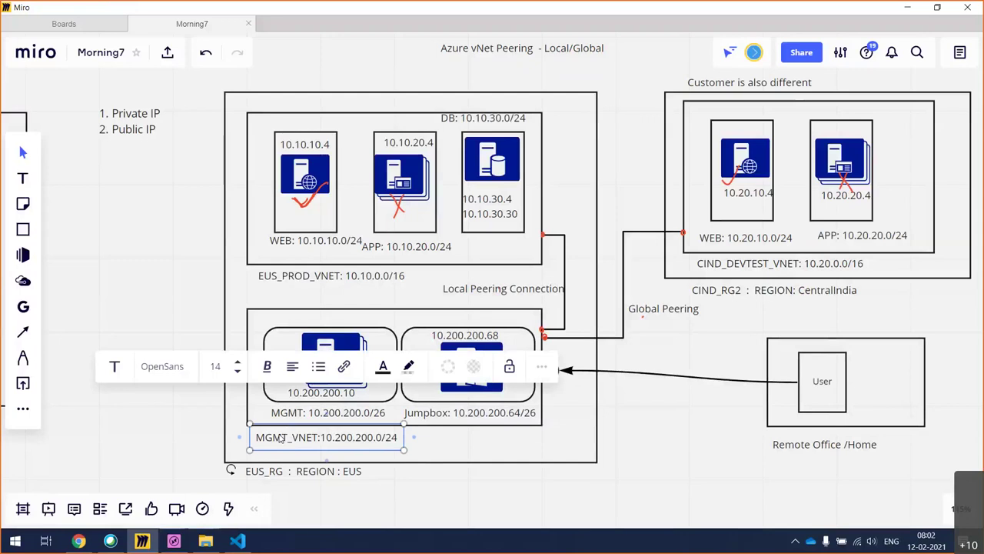
key(alt+Tab)
key(alt+Tab)
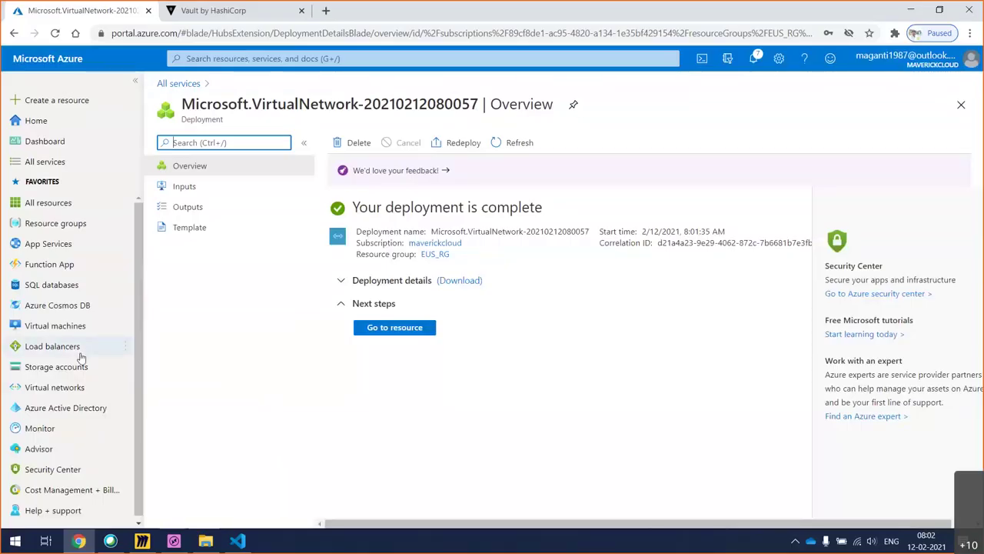
Step: Start a new peering on MGMT_VNET1, naming both peering links Duplicate
click(62, 388)
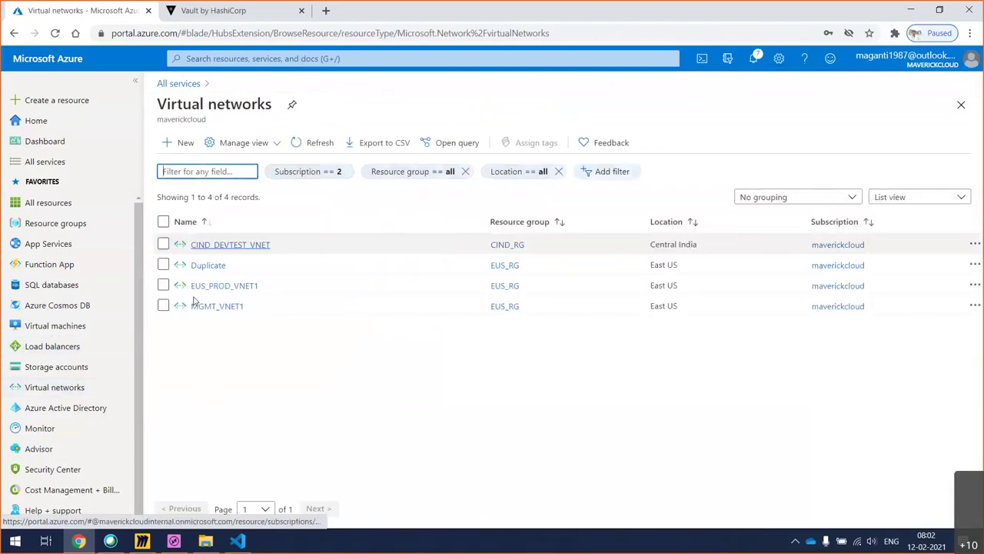
click(208, 306)
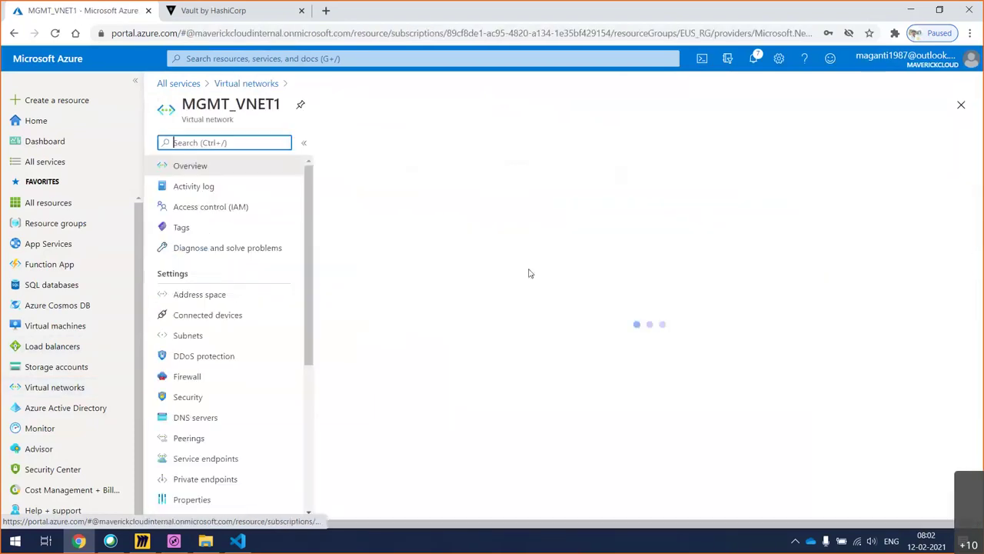
click(194, 440)
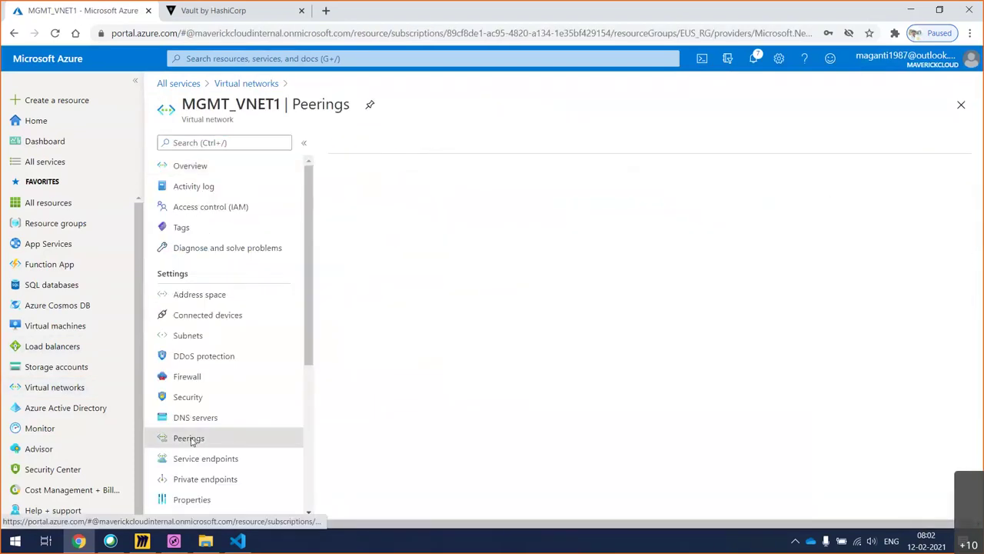
click(549, 142)
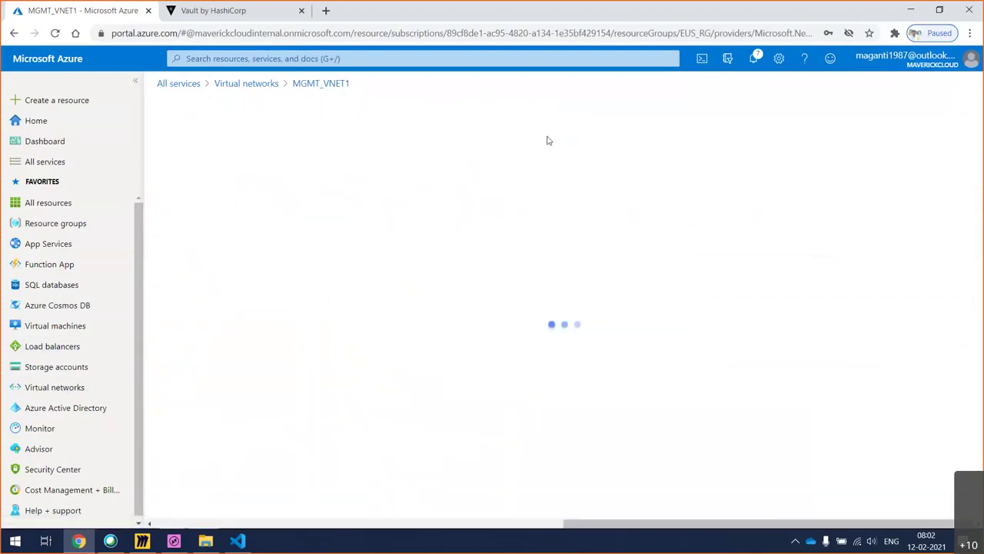
text(Duplicate)
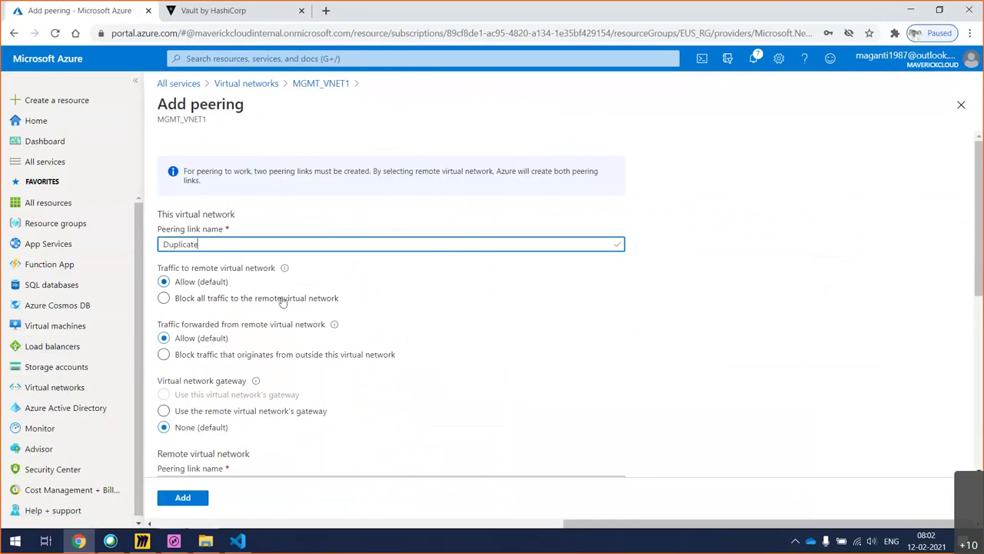
scroll(282, 302, down, 4)
click(216, 166)
text(Duplicate)
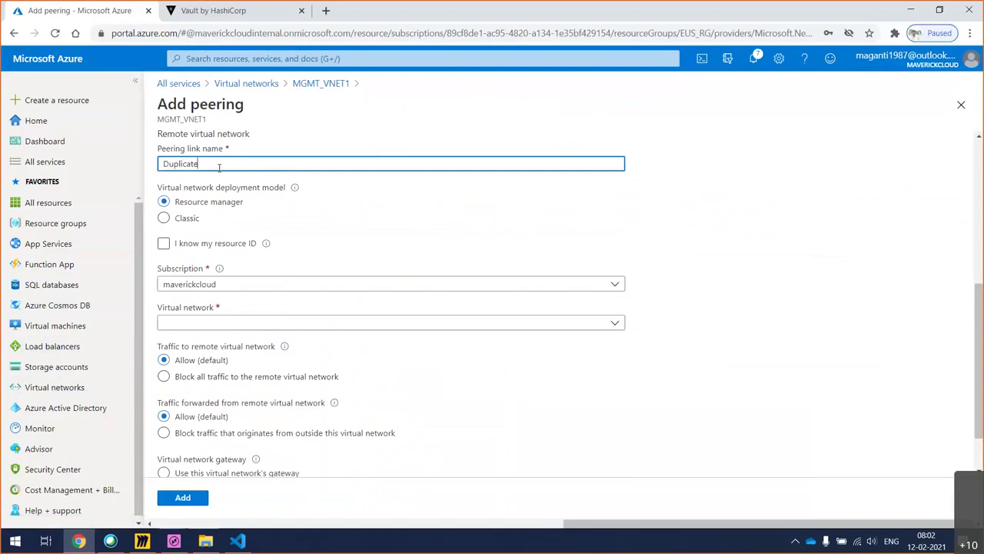
Step: Pick Duplicate as the remote network, submit, and dismiss the overlapping-address error
click(274, 323)
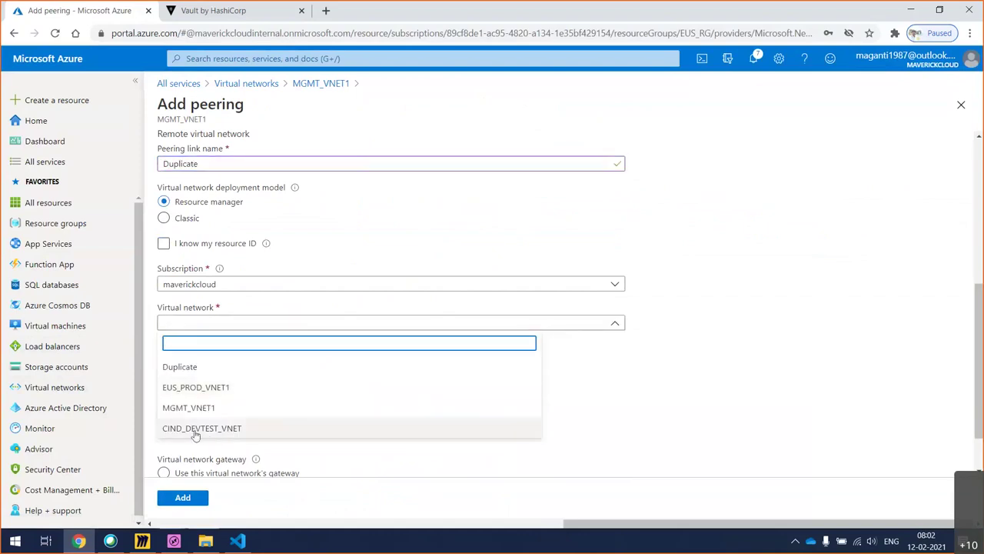
click(207, 369)
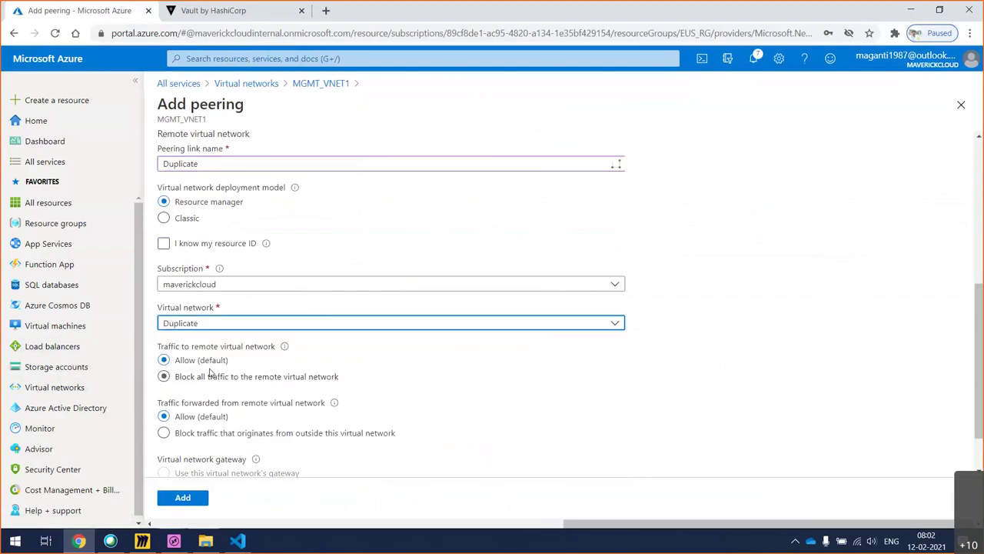
scroll(536, 378, down, 2)
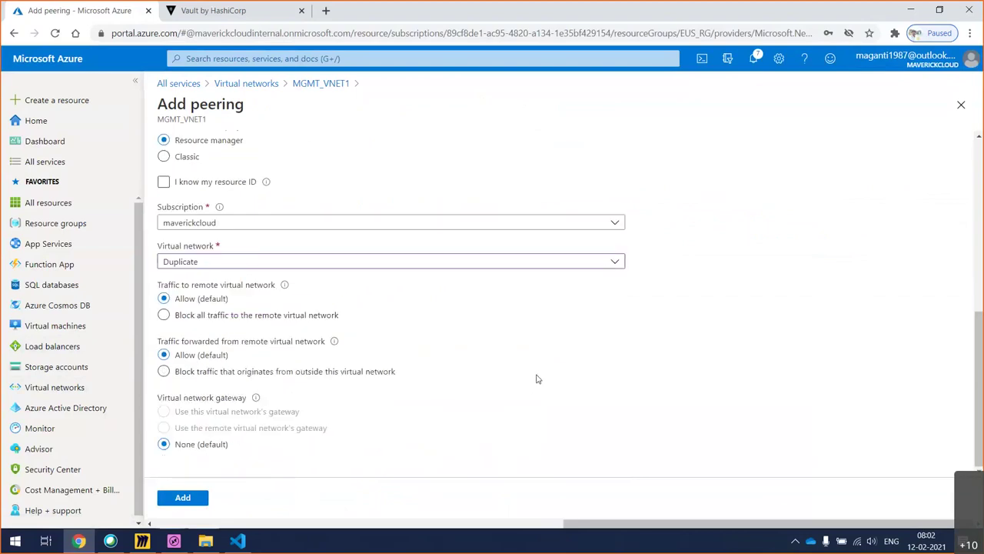
click(187, 498)
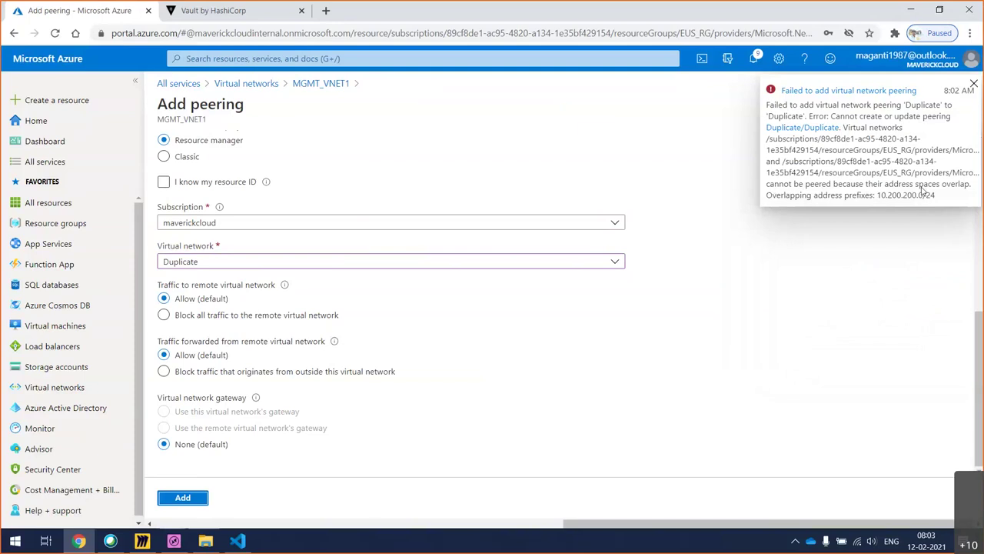
click(969, 88)
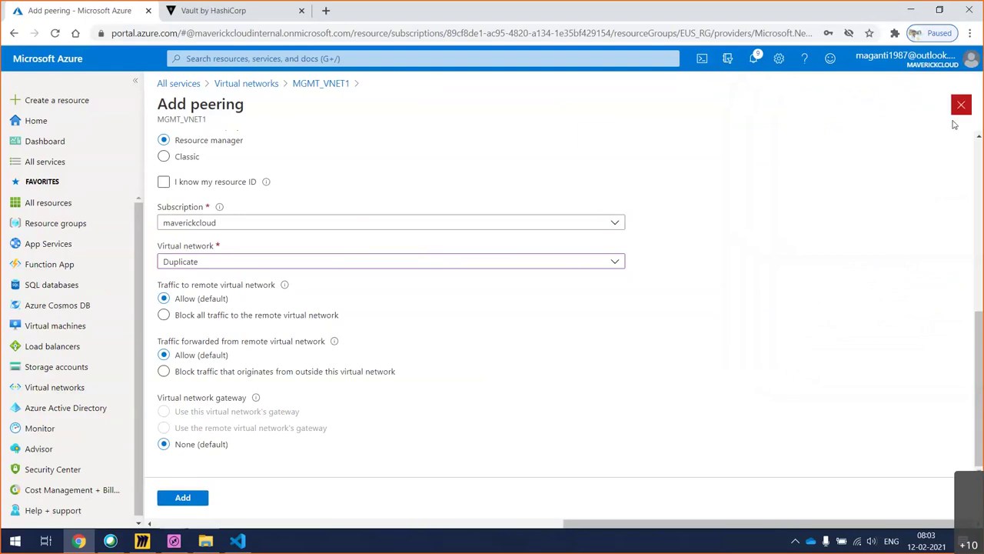
click(960, 105)
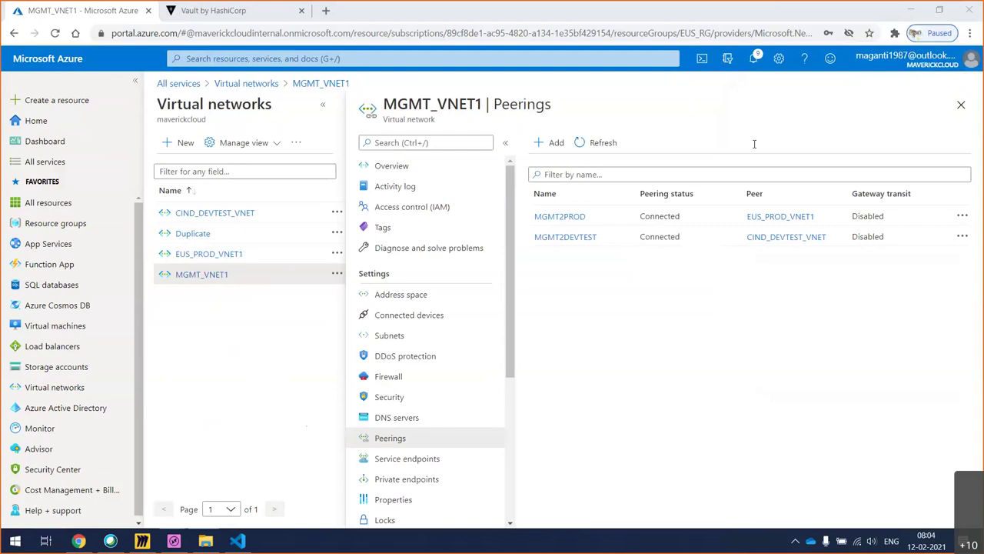
Step: Bring the network diagram board forward from the taskbar
click(143, 542)
click(655, 466)
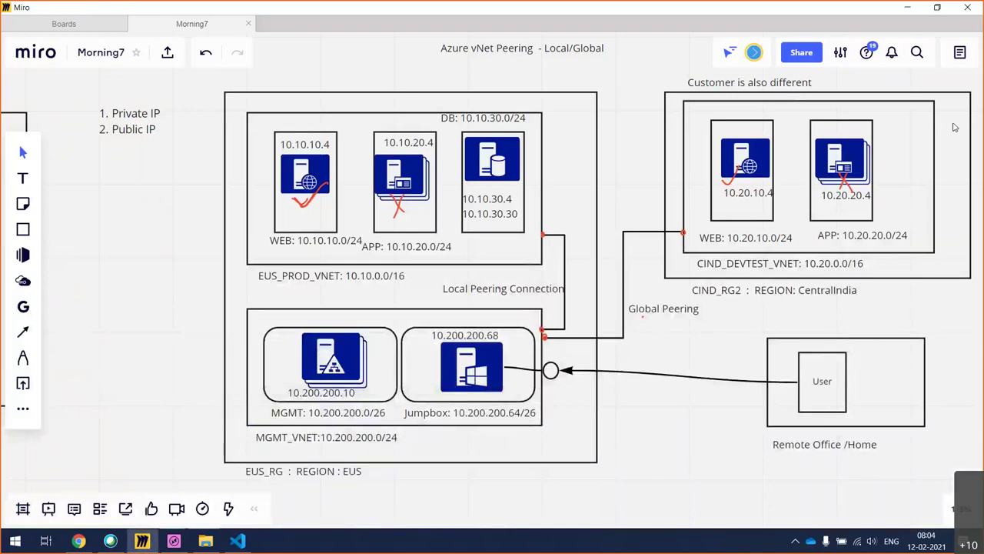
click(569, 290)
click(624, 296)
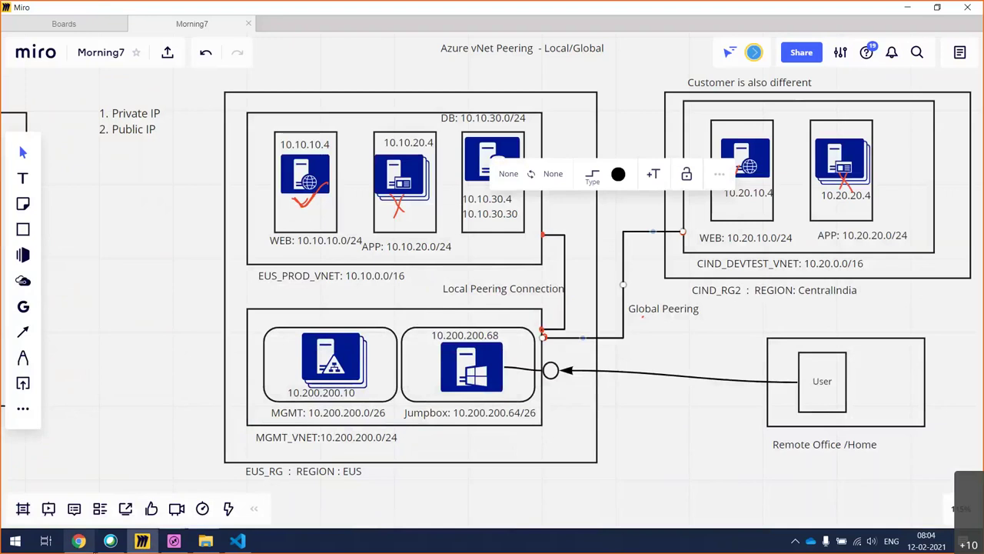
click(80, 541)
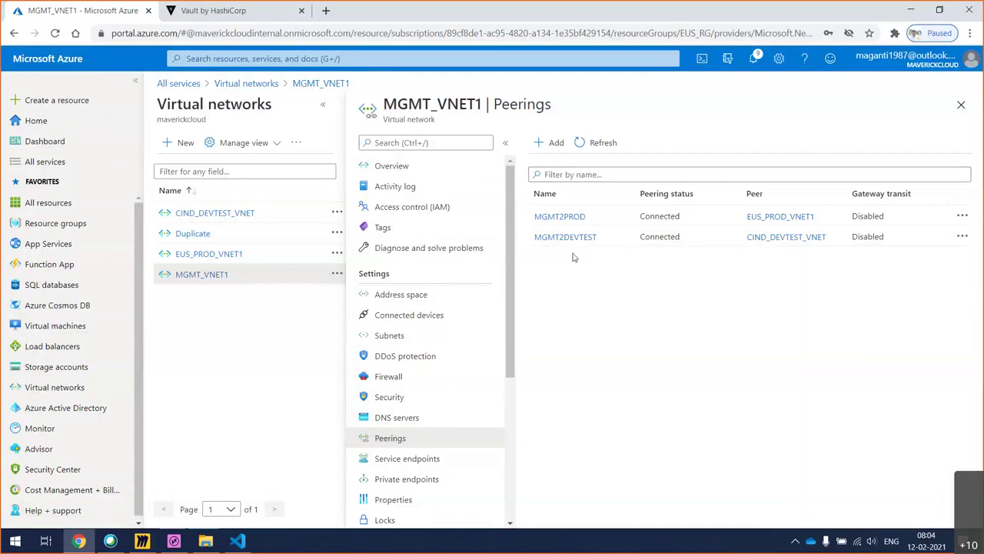
Step: Search 'vnet peering pricing' in a new tab and open the Virtual Network Pricing page
click(327, 11)
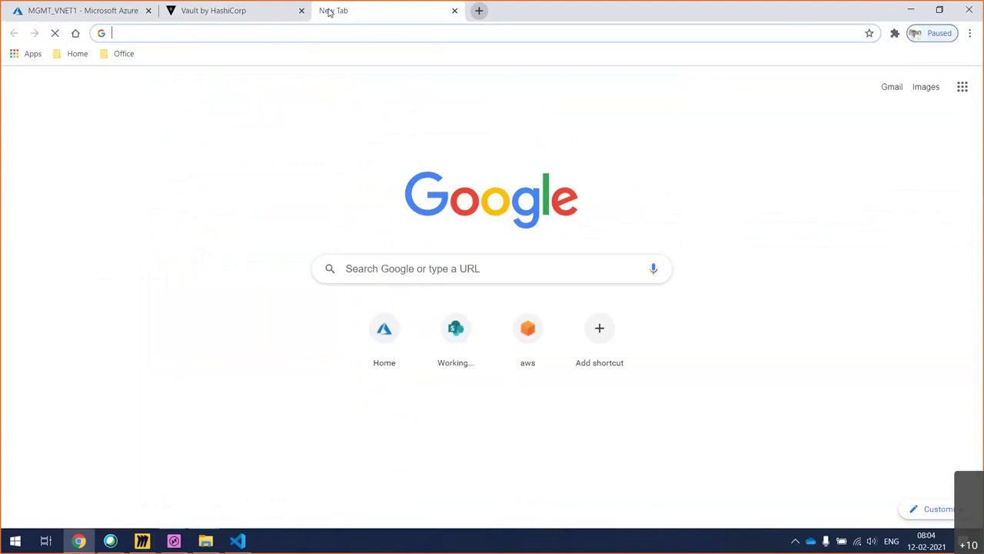
text(vnet peering)
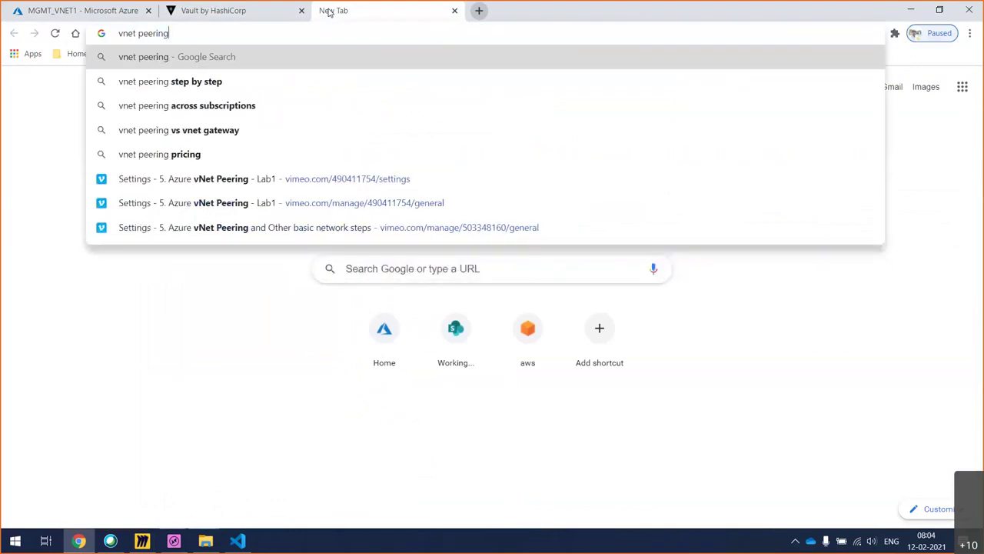
text( co)
key(BackSpace)
key(BackSpace)
text(pri)
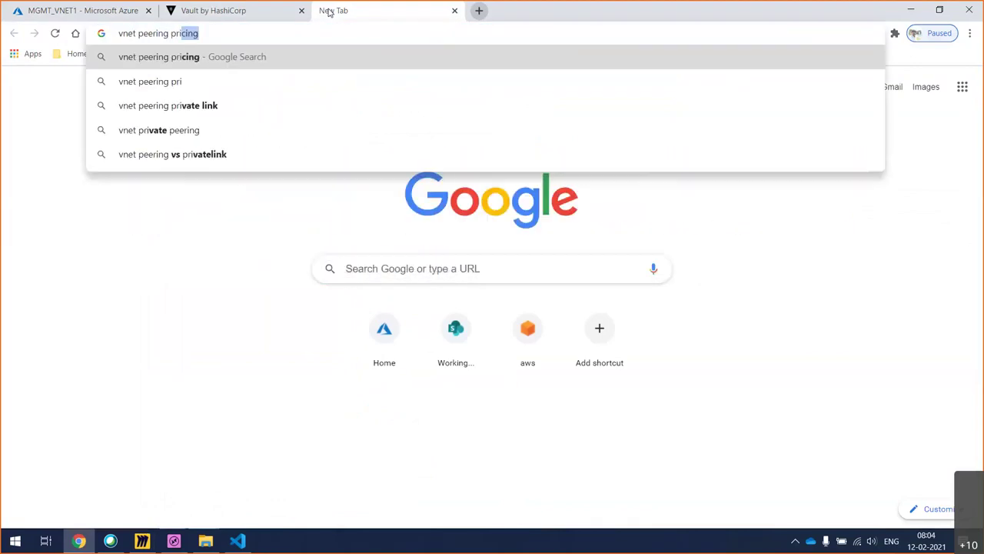
key(Return)
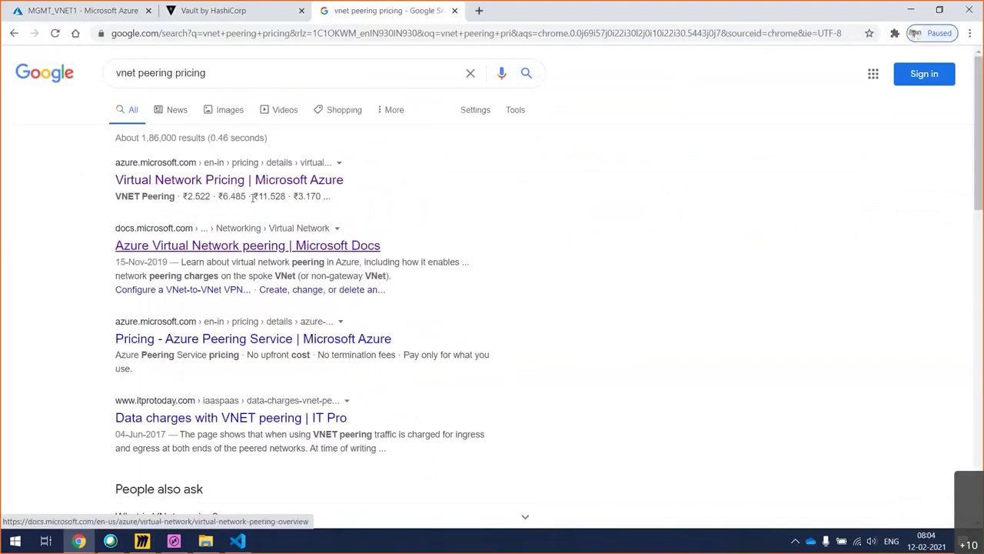
click(256, 181)
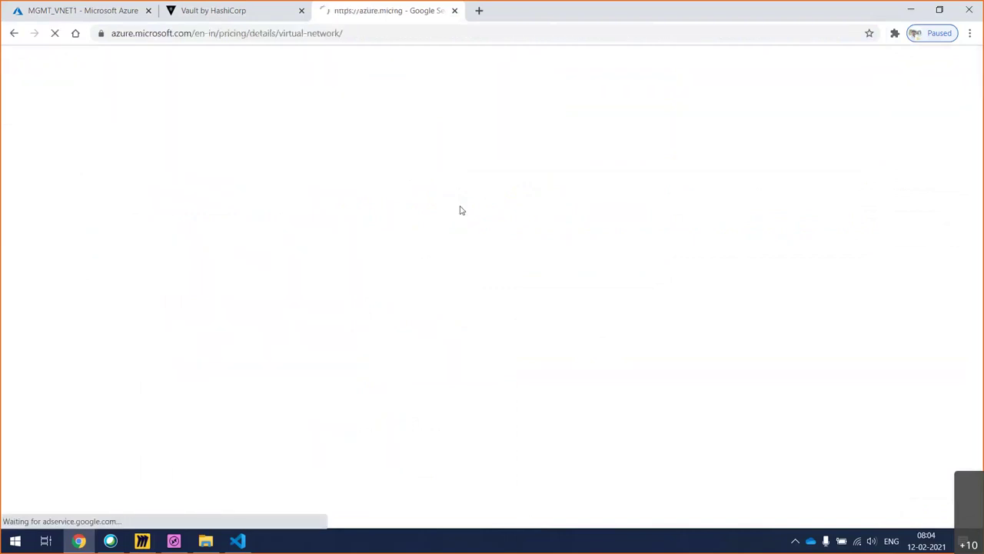
Step: Highlight the same-region VNet peering inbound and outbound rates of ₹0.721 per GB
scroll(463, 204, down, 5)
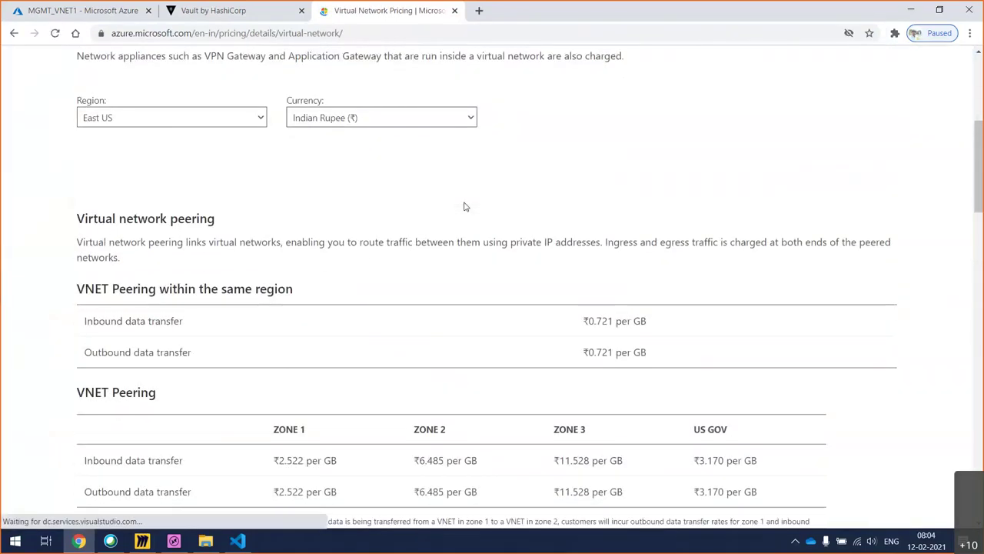
scroll(464, 206, down, 1)
scroll(463, 206, up, 1)
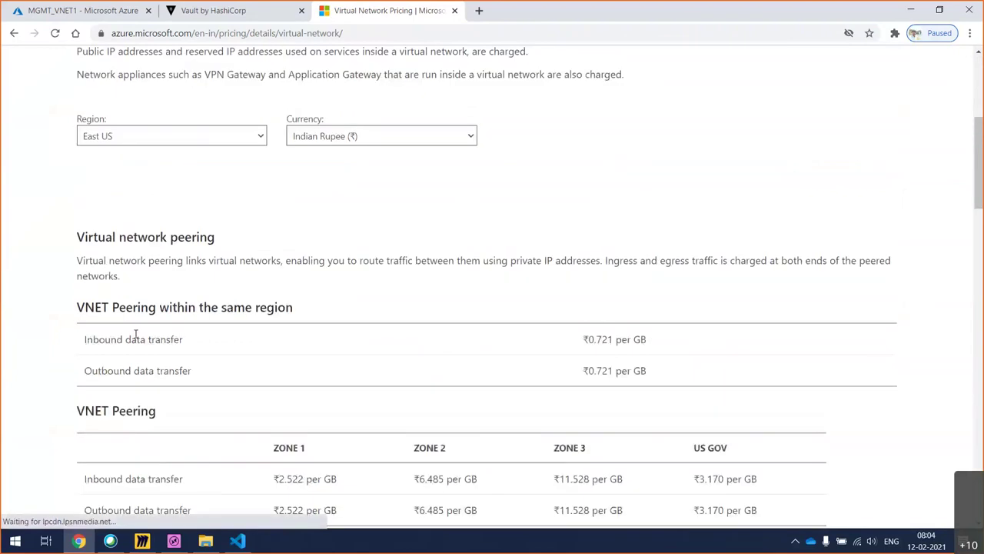
drag(77, 307, 292, 309)
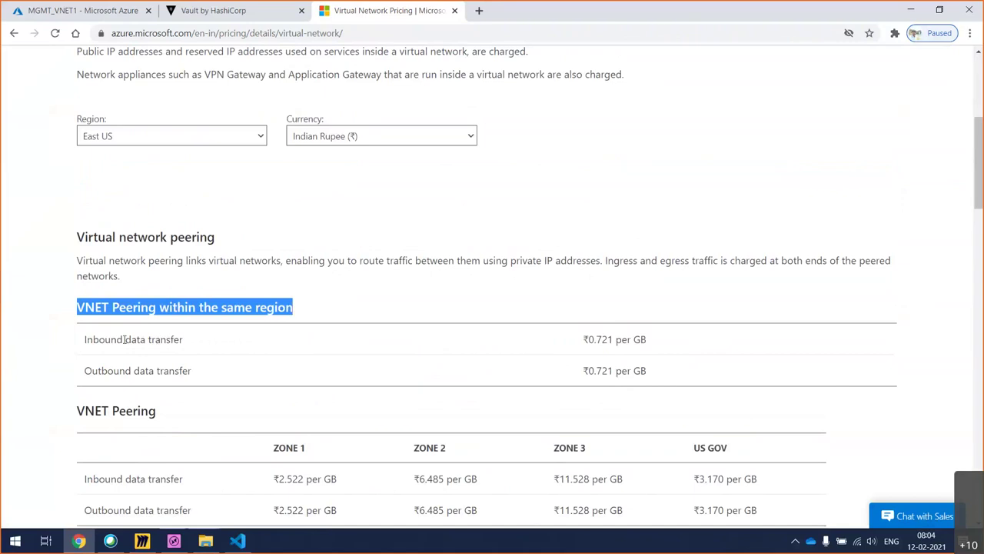
drag(125, 339, 176, 341)
drag(125, 370, 183, 374)
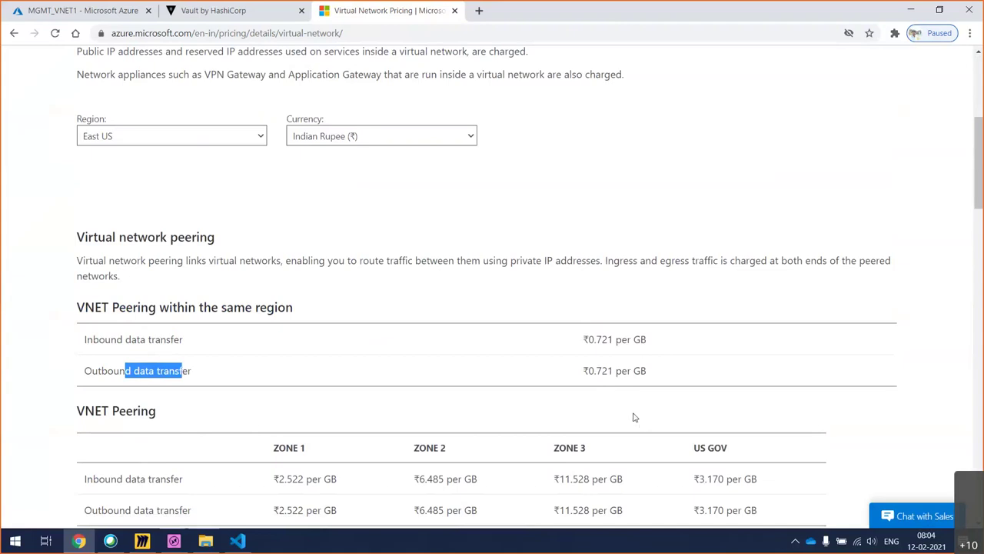
key(alt+Tab)
Step: Add red pen marks by the Jumpbox, peering connector and DB box, then return to pricing
key(p)
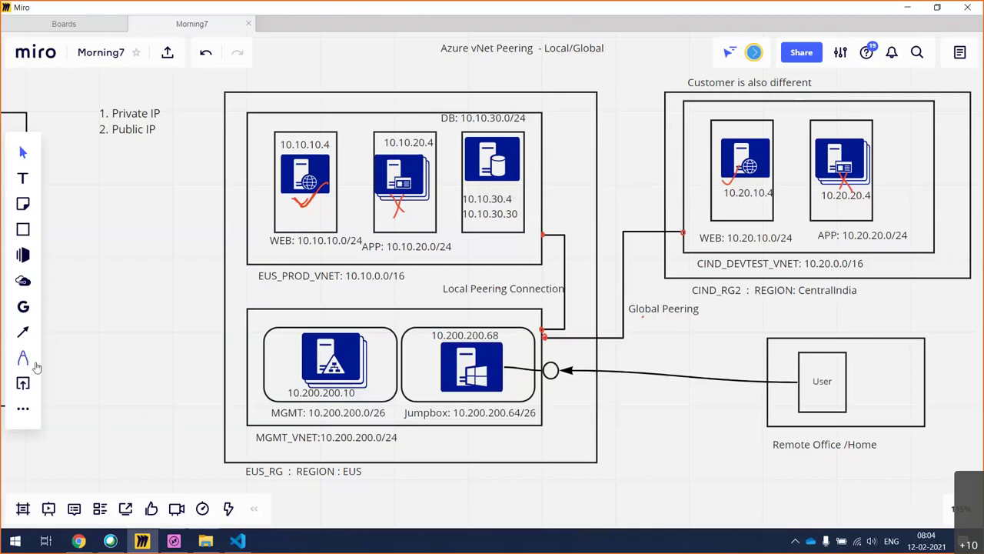
mouse_move(492, 358)
mouse_down()
mouse_move(538, 332)
mouse_move(568, 330)
mouse_move(571, 236)
mouse_move(541, 223)
mouse_move(532, 177)
mouse_move(518, 175)
mouse_up()
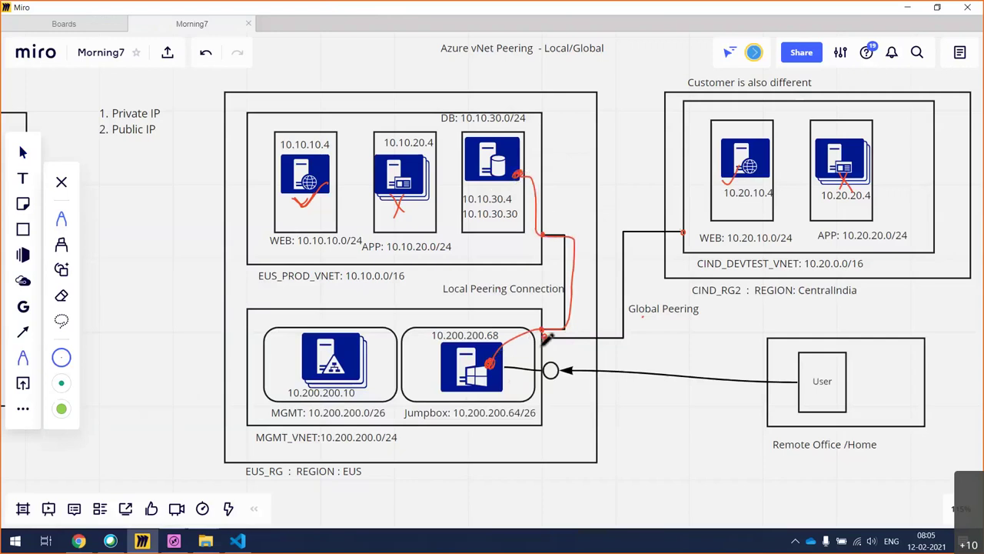
drag(572, 330, 594, 317)
click(580, 324)
drag(545, 197, 573, 190)
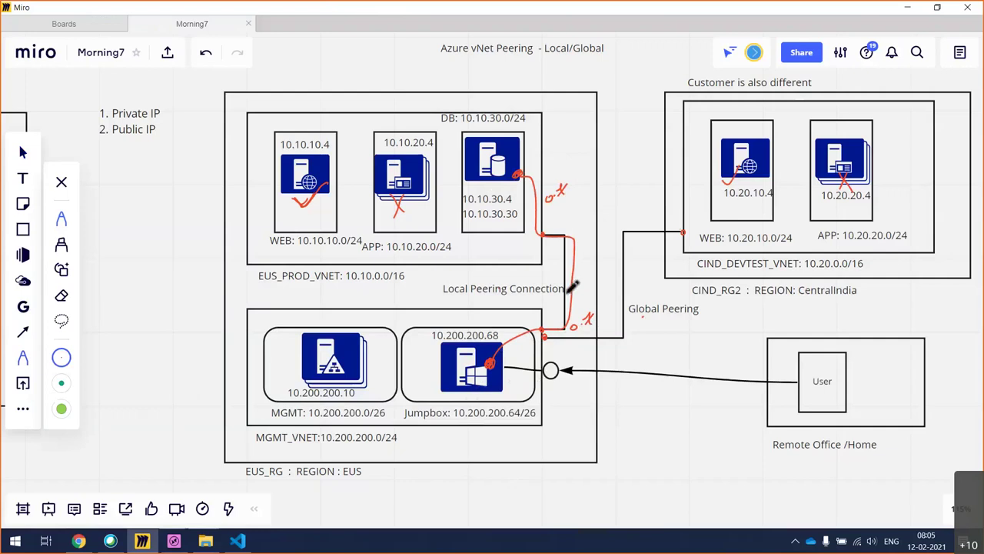
drag(546, 321, 547, 318)
drag(525, 245, 523, 238)
key(ctrl+z)
key(ctrl+z)
key(ctrl+z)
key(ctrl+z)
key(ctrl+z)
key(ctrl+z)
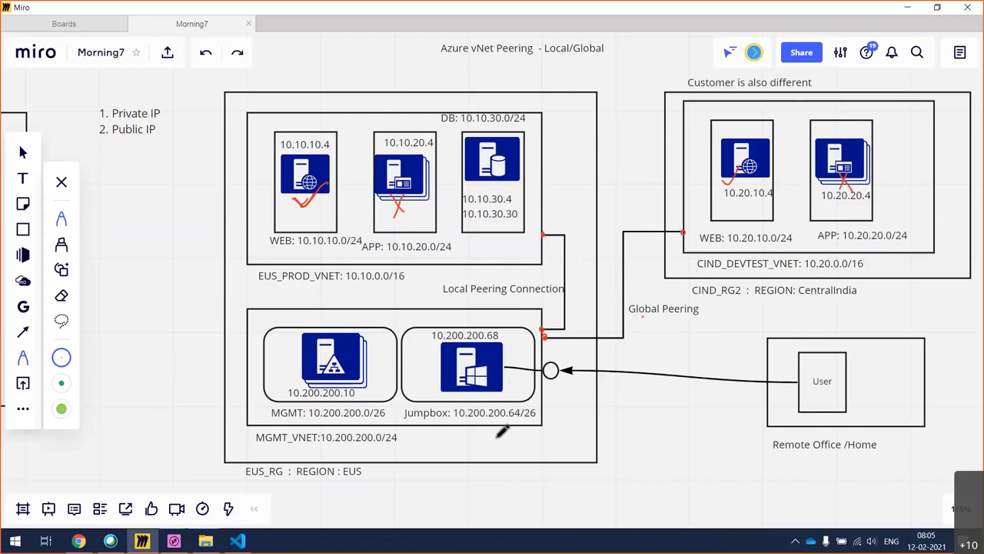
key(alt+Tab)
scroll(199, 389, down, 2)
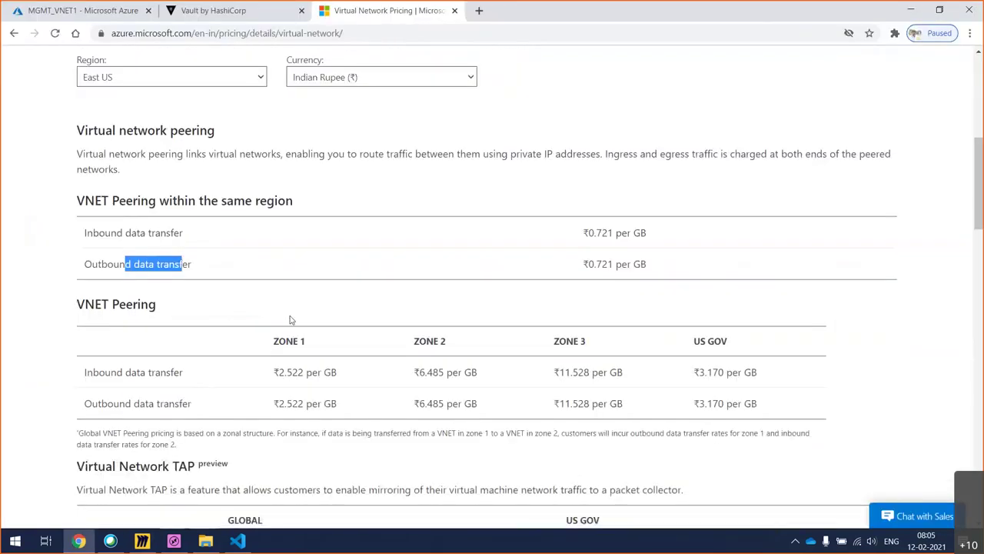
Step: Highlight the zone-based VNET Peering inbound and outbound price rows, then return to Miro
drag(99, 376, 124, 376)
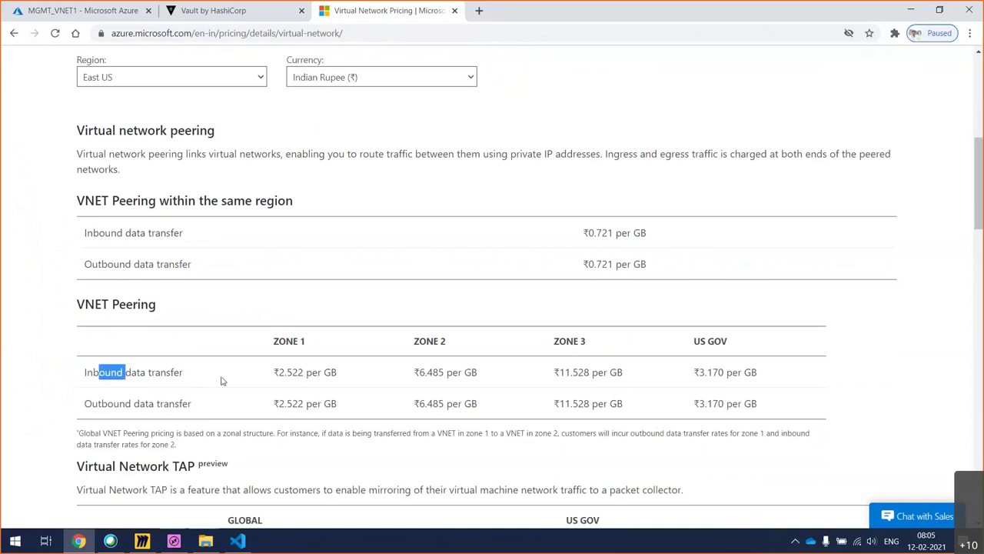
drag(221, 381, 768, 407)
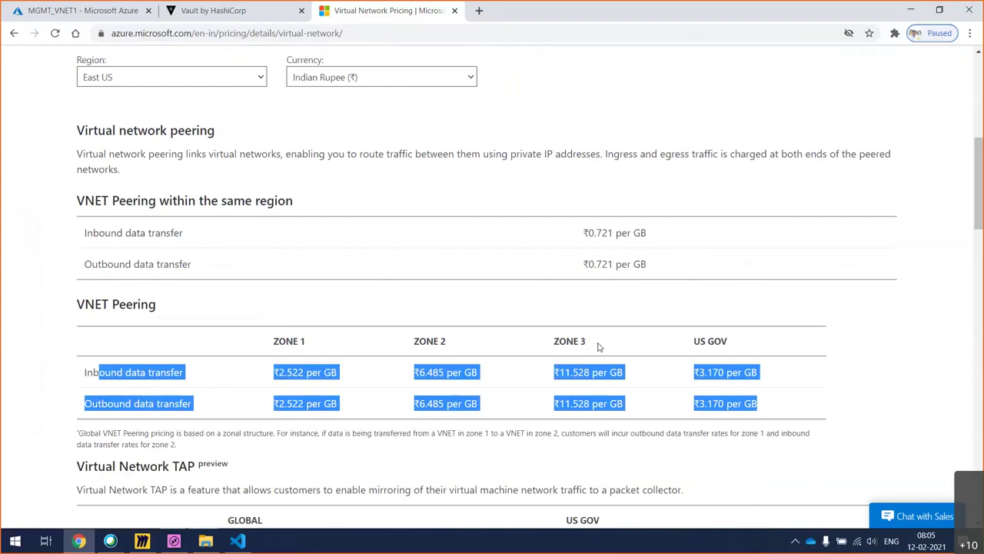
click(87, 347)
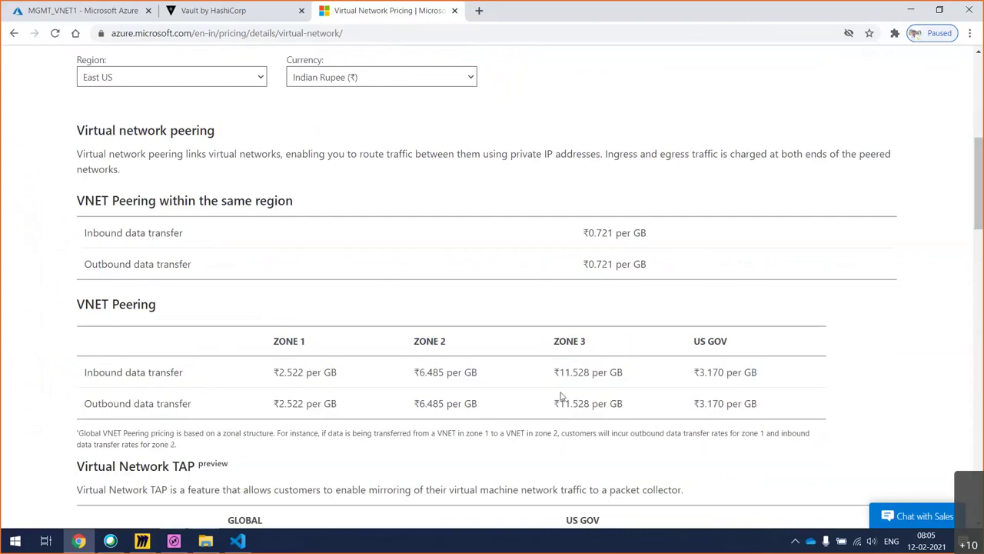
scroll(561, 396, up, 3)
scroll(560, 395, down, 4)
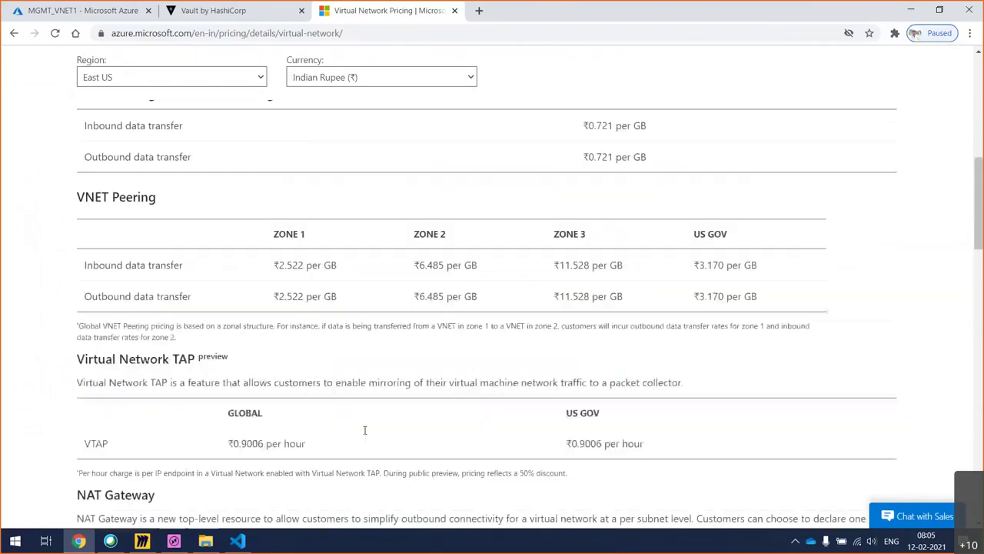
scroll(125, 345, up, 2)
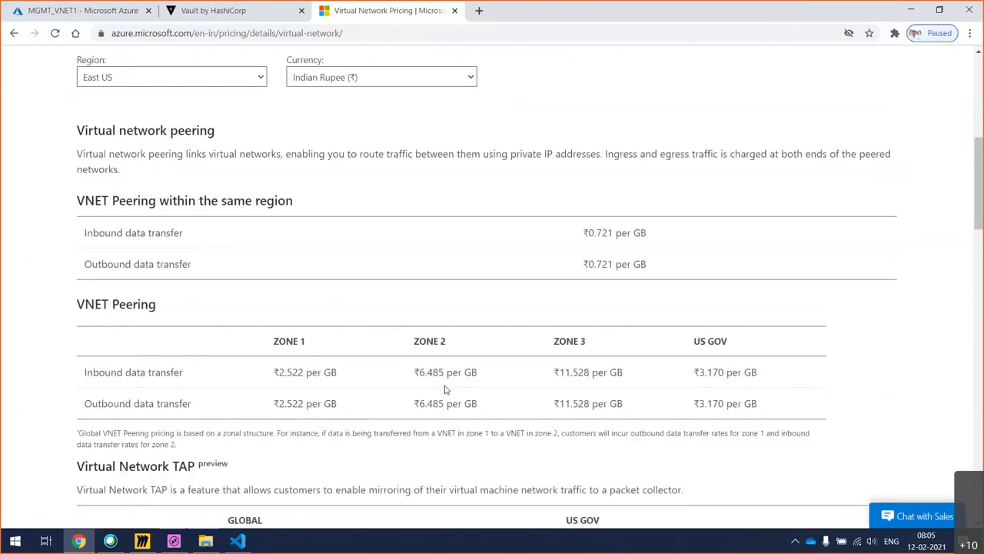
key(alt+Tab)
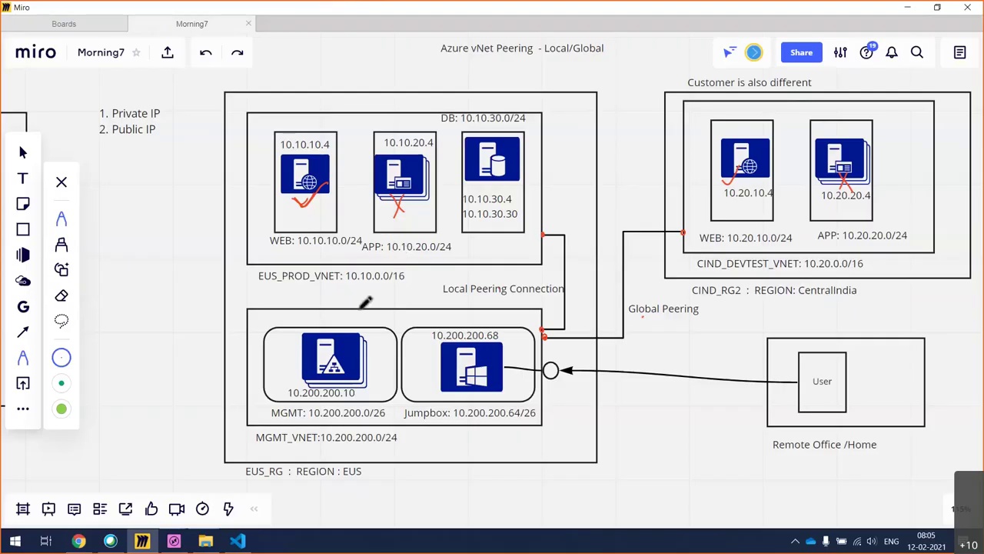
Step: Draw a red line down from the Jumpbox below EUS_RG and bring the browser back
mouse_move(456, 389)
mouse_down()
mouse_move(451, 493)
mouse_move(463, 500)
mouse_up()
click(77, 541)
Step: Start a new virtual machine named vm6 in EUS_RG, availability zone 3
click(84, 10)
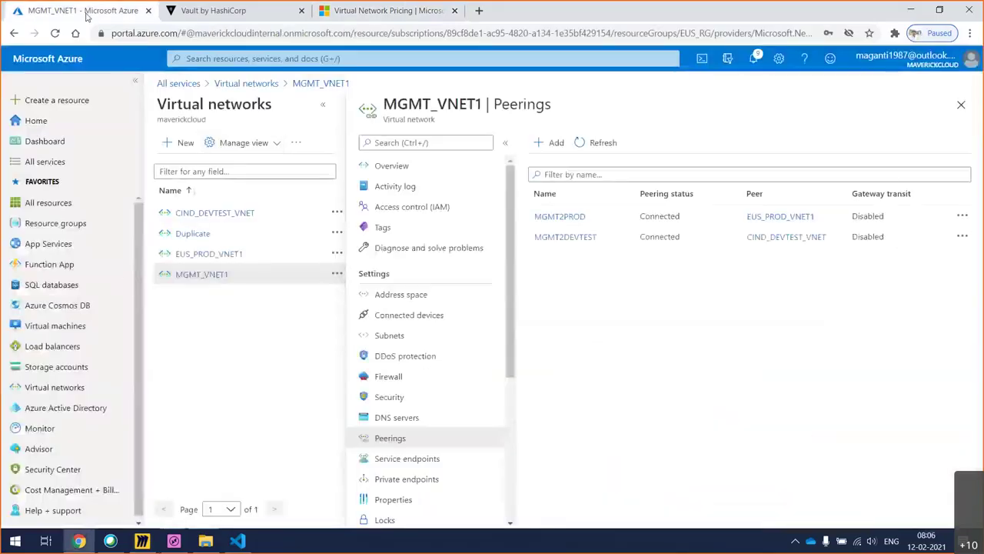
click(69, 327)
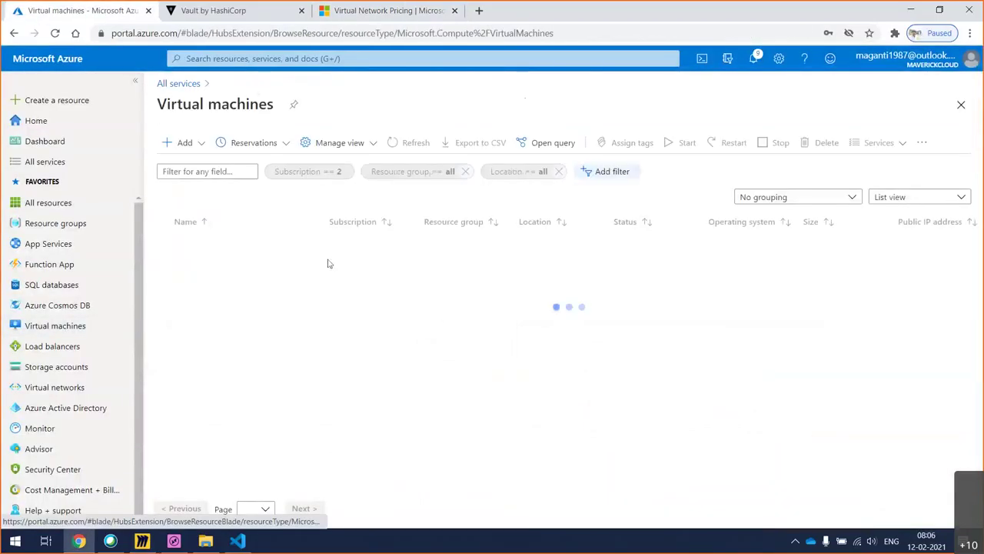
click(183, 143)
click(206, 165)
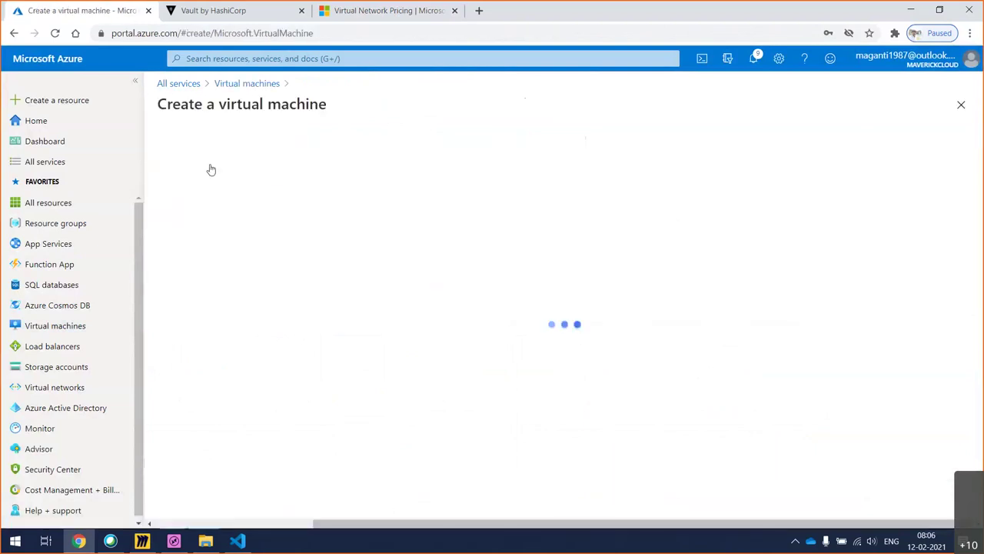
scroll(476, 321, down, 2)
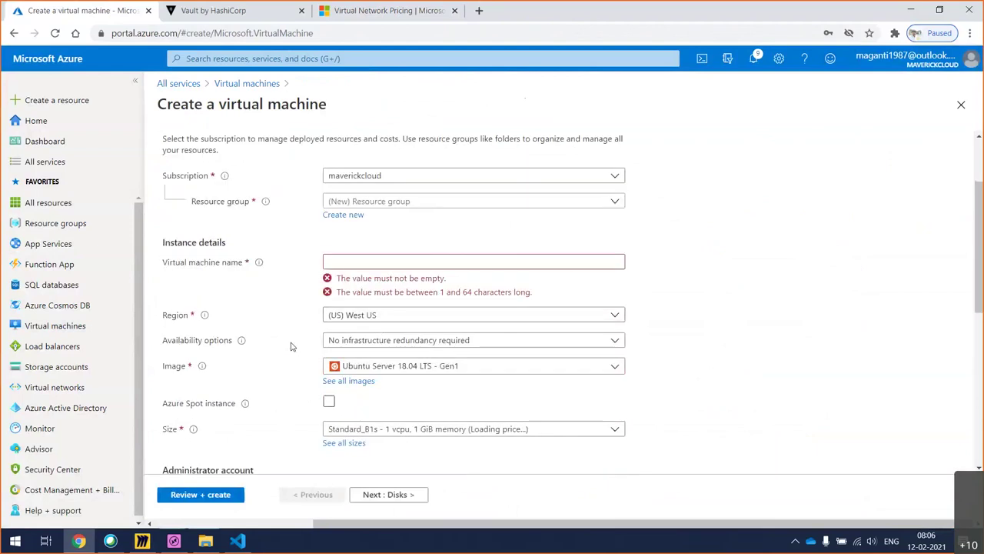
click(369, 201)
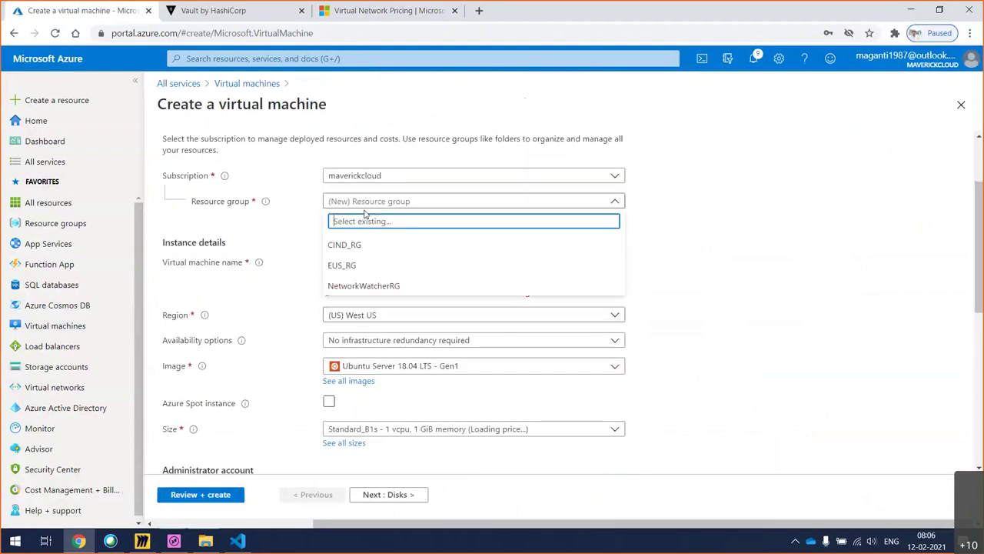
click(368, 265)
click(353, 263)
text(vm6)
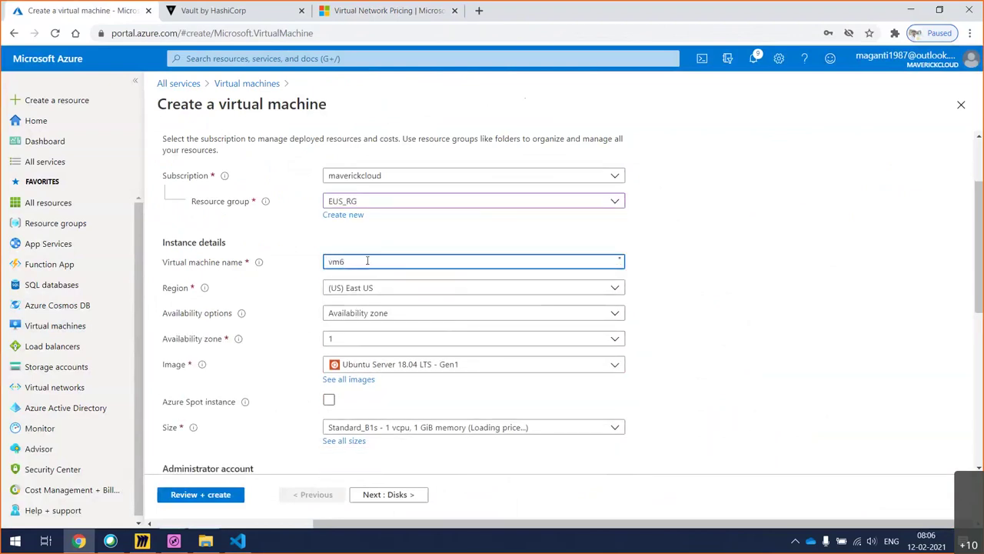
click(335, 342)
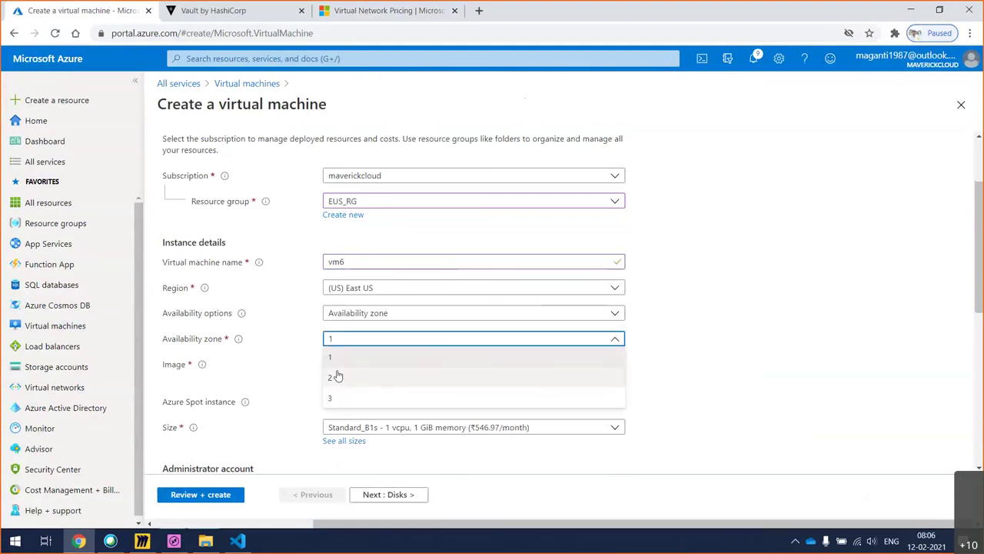
click(333, 396)
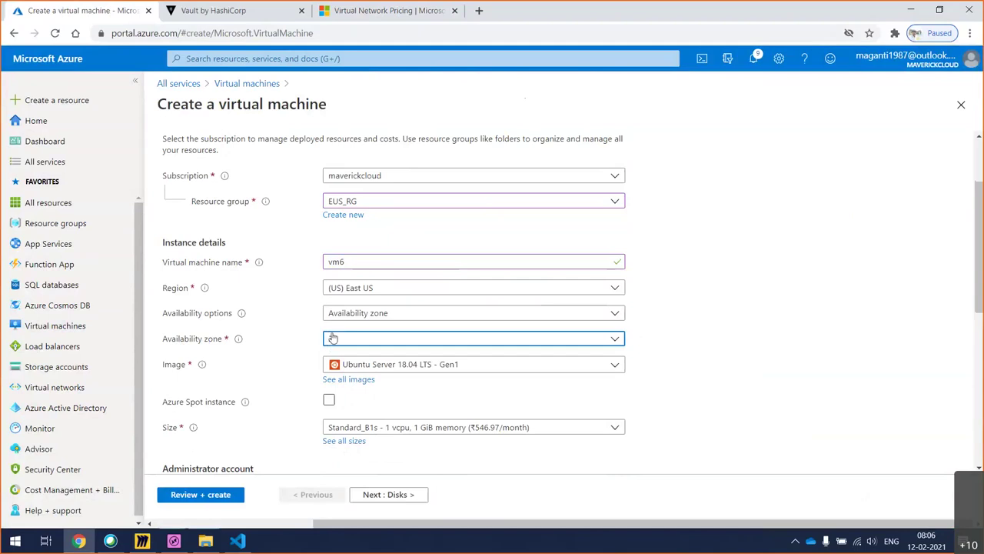
Step: In Networking, place the VM on EUS_PROD_VNET1 with no public IP
scroll(374, 358, down, 3)
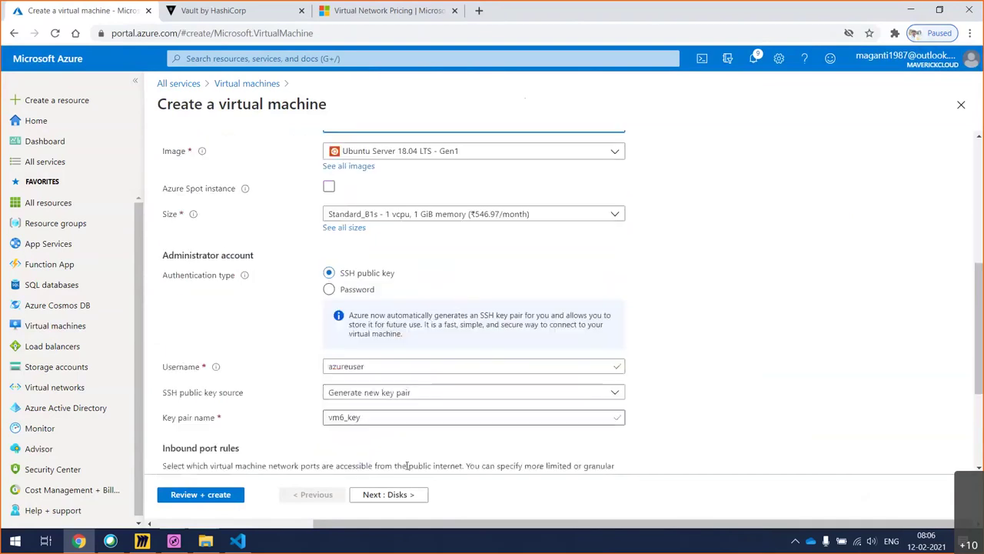
click(392, 498)
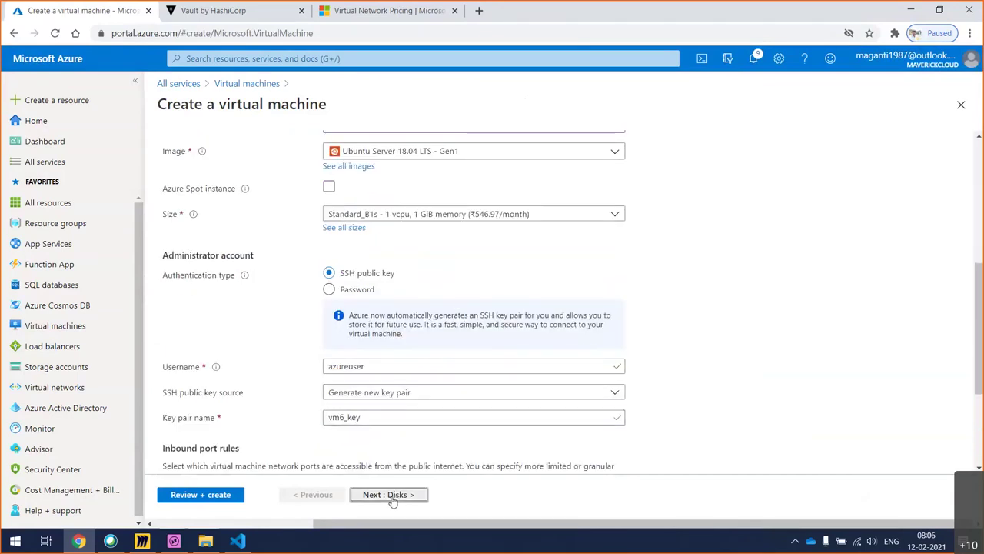
click(393, 495)
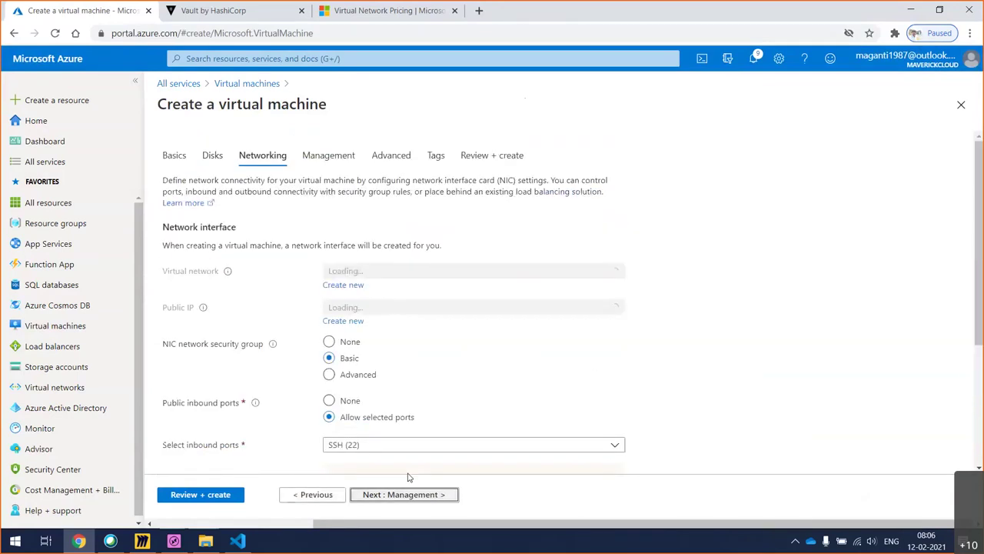
click(380, 277)
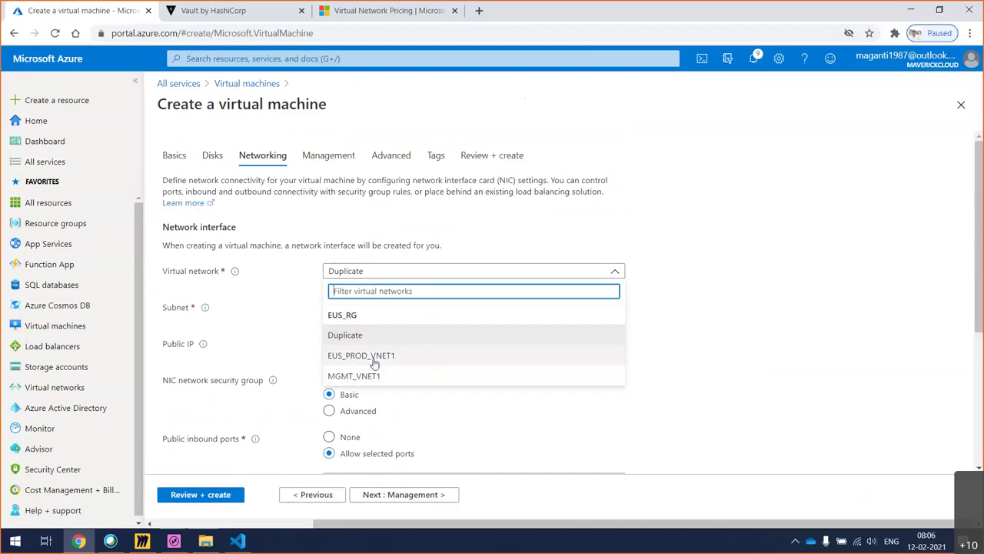
click(375, 356)
click(406, 345)
click(366, 382)
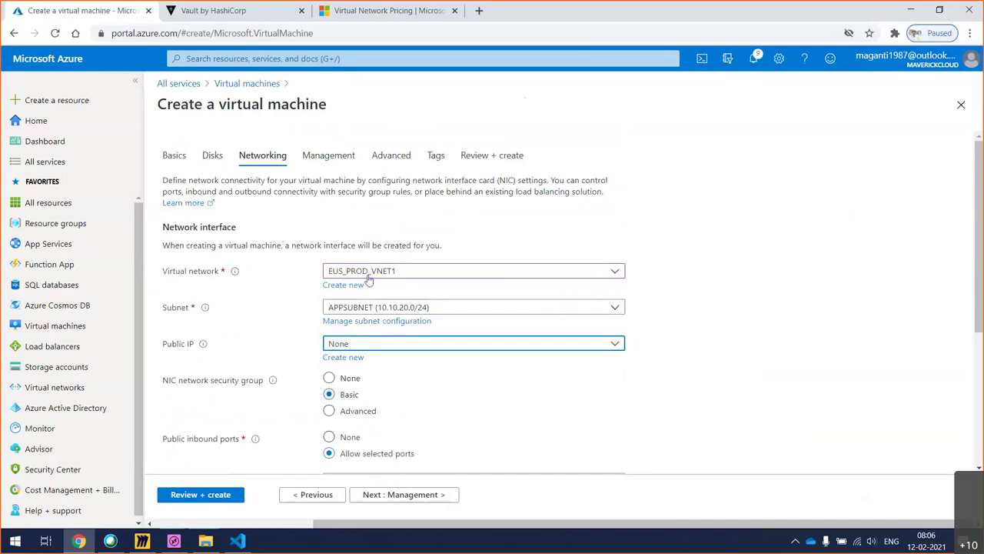
Step: Mark the APP 10.10.20.4 server icon in Miro with a short red pen stroke
key(alt+Tab)
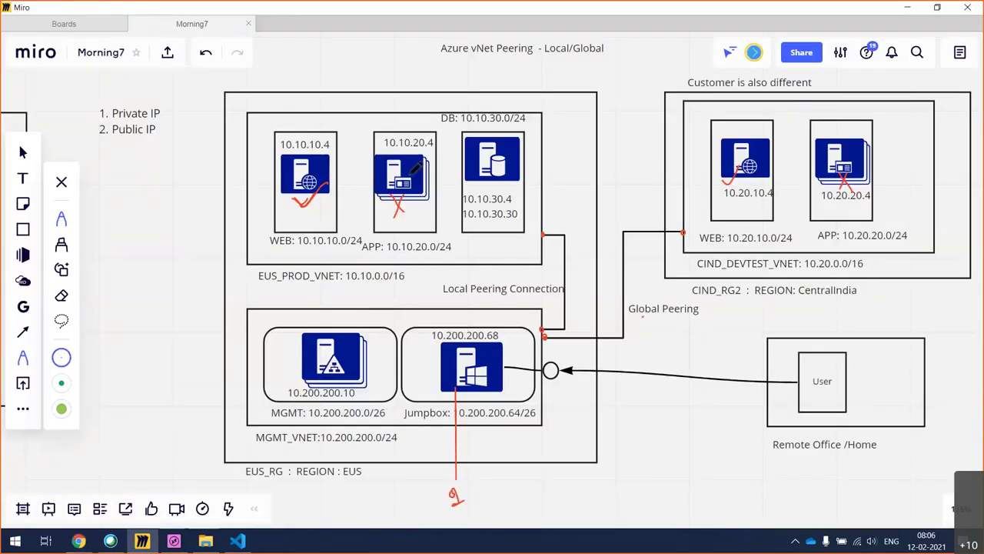
drag(400, 170, 407, 183)
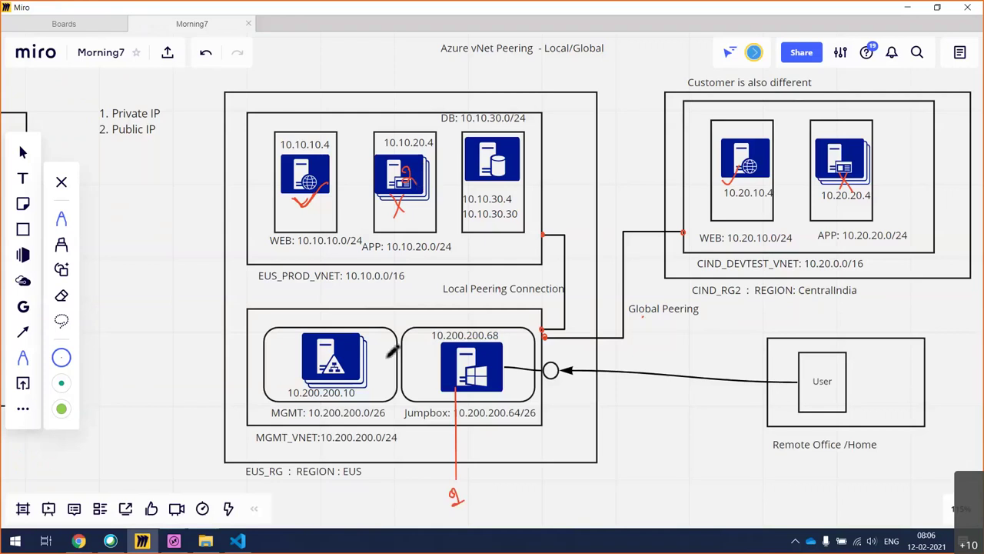
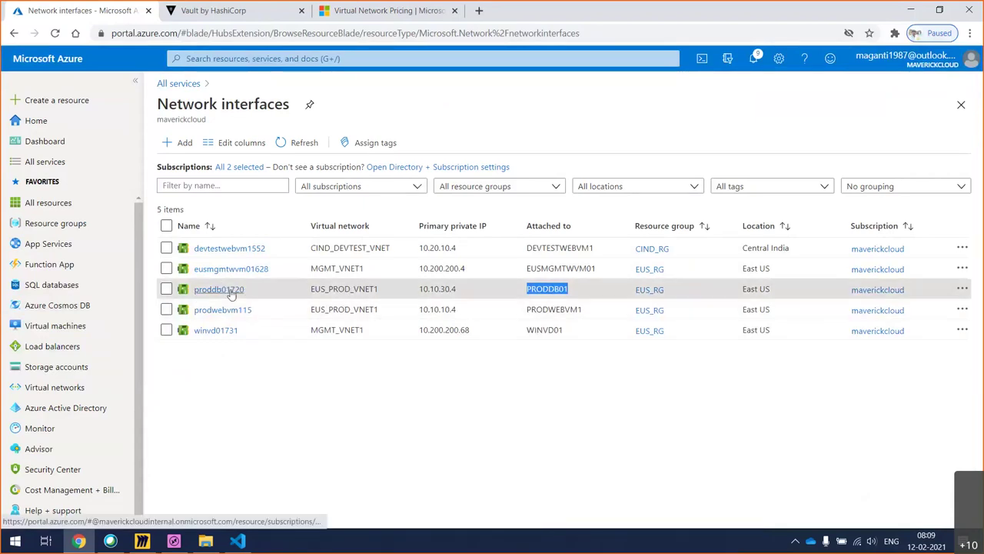
Step: On proddb01720's IP configurations, add a new configuration named databasetraffic
click(229, 290)
click(221, 276)
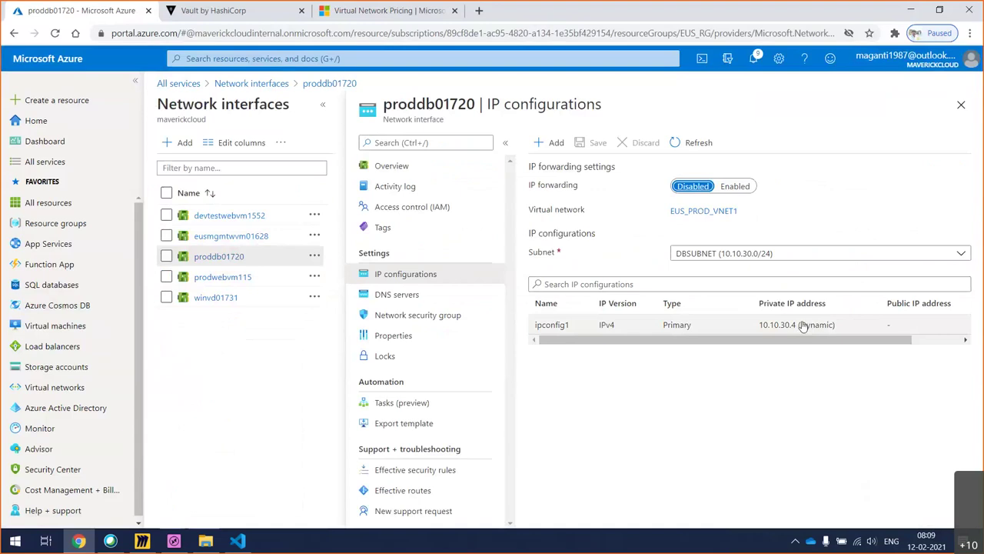
click(552, 144)
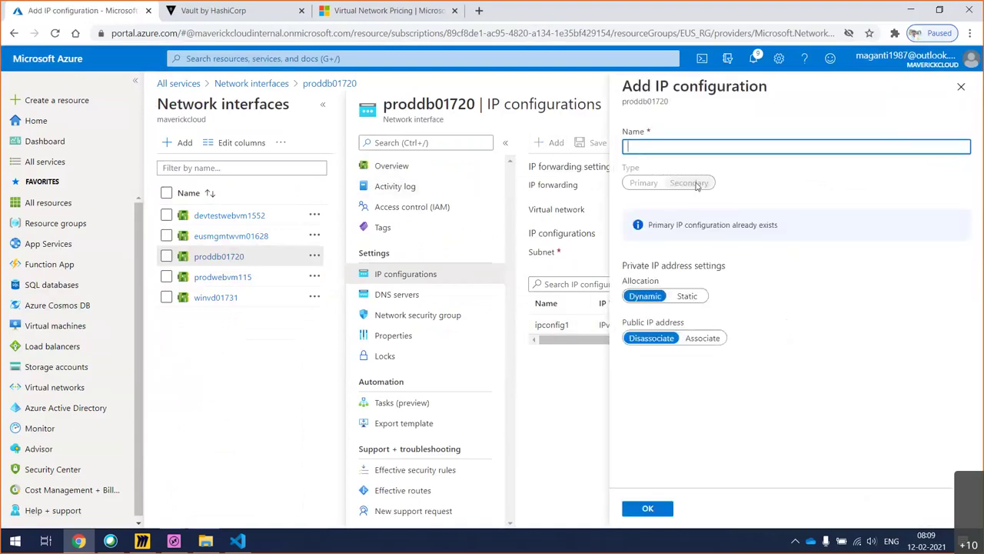
click(666, 149)
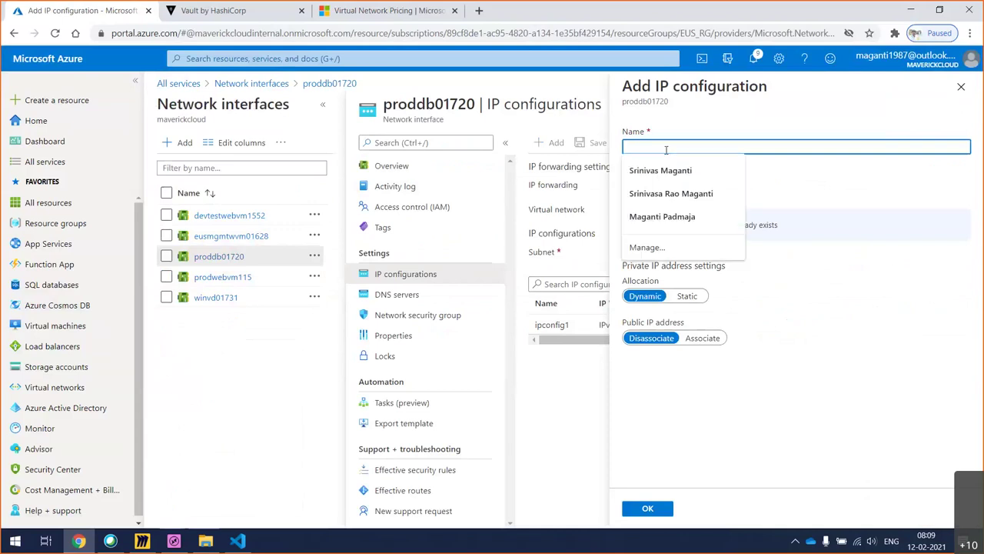
text(database)
key(BackSpace)
text(e)
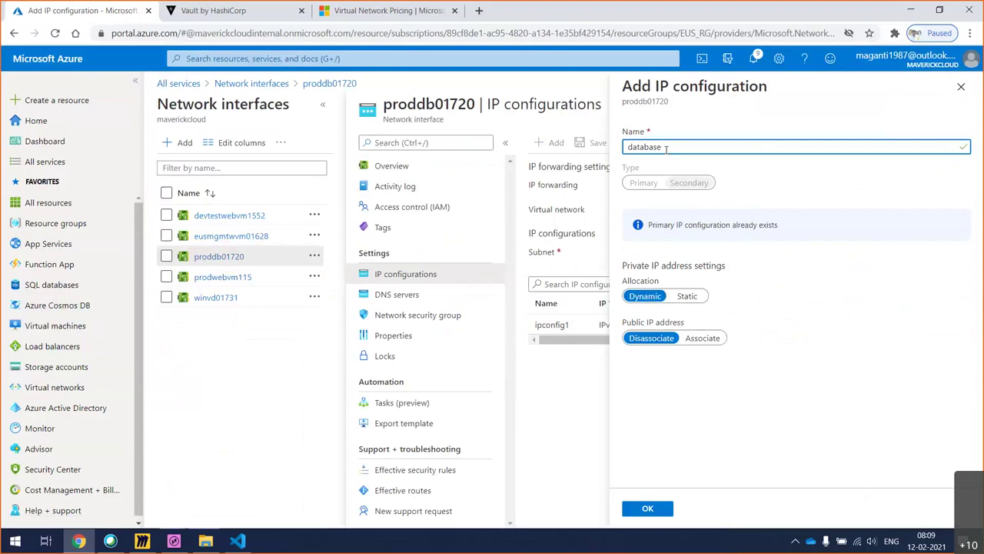
text(traffic)
Step: Give databasetraffic the static private address 10.10.30.30 and confirm it
click(687, 296)
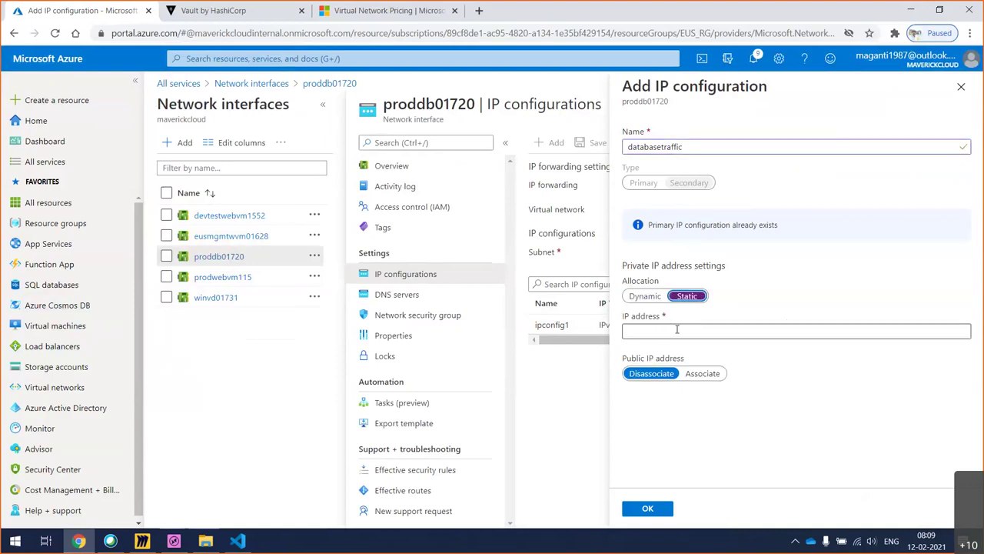
click(676, 331)
text(10.2)
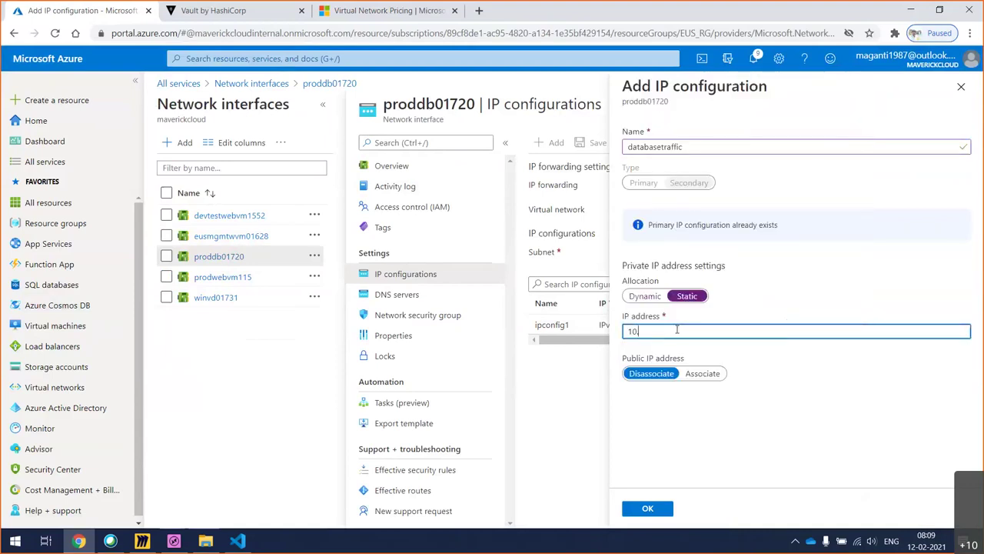
key(BackSpace)
text(10.1.3)
key(BackSpace)
key(BackSpace)
key(BackSpace)
text(30)
key(alt+Tab)
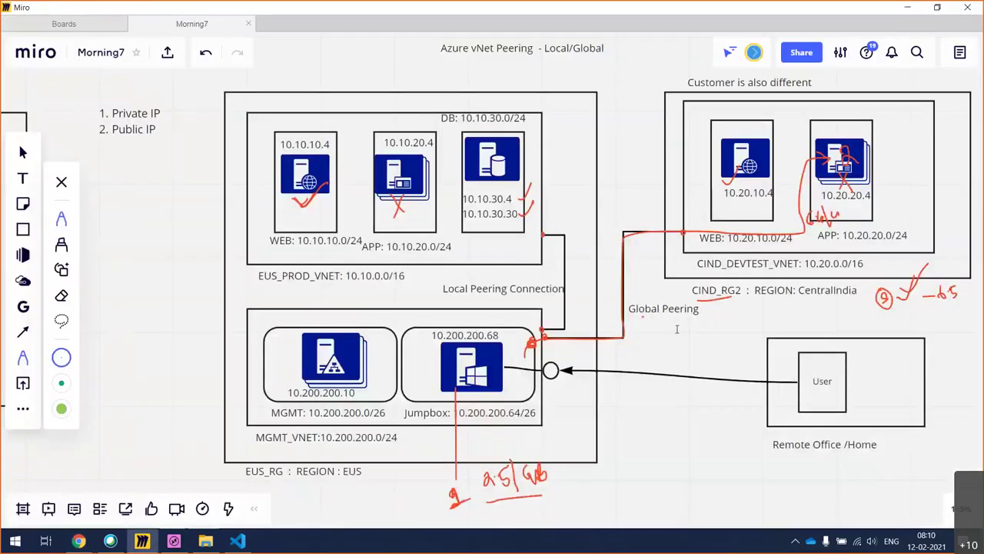
key(alt+Tab)
text(.30)
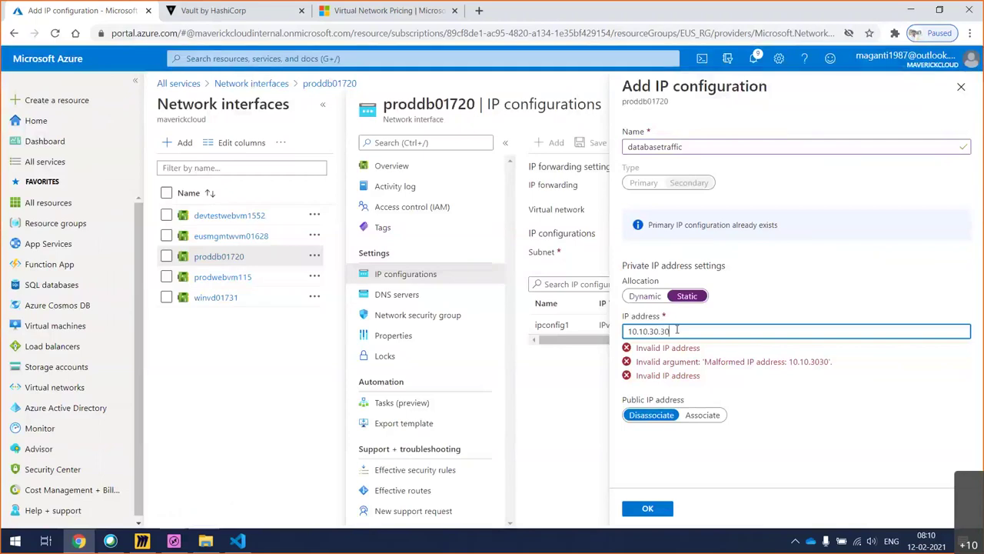
click(662, 510)
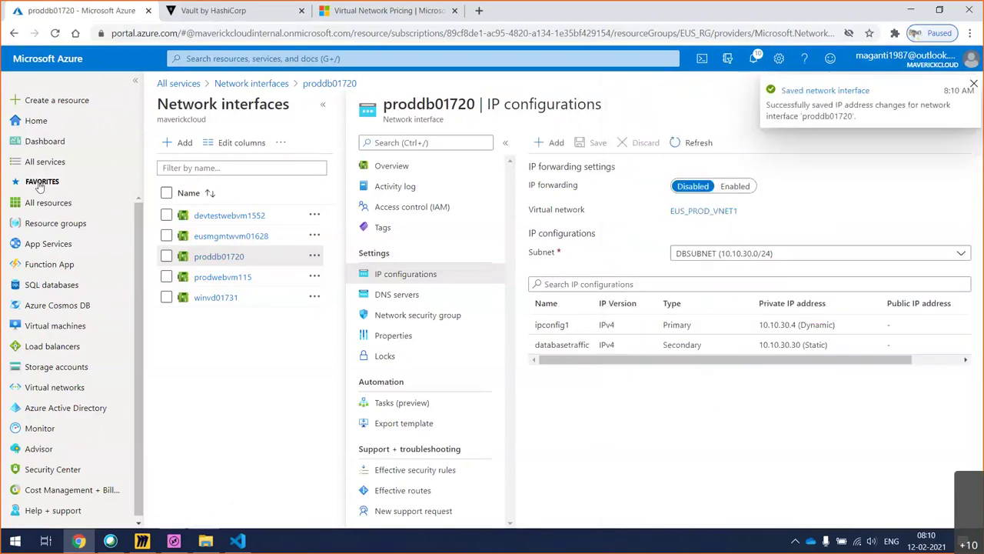
Step: Change ipconfig1's private address 10.10.30.4 from dynamic to static and save
click(322, 104)
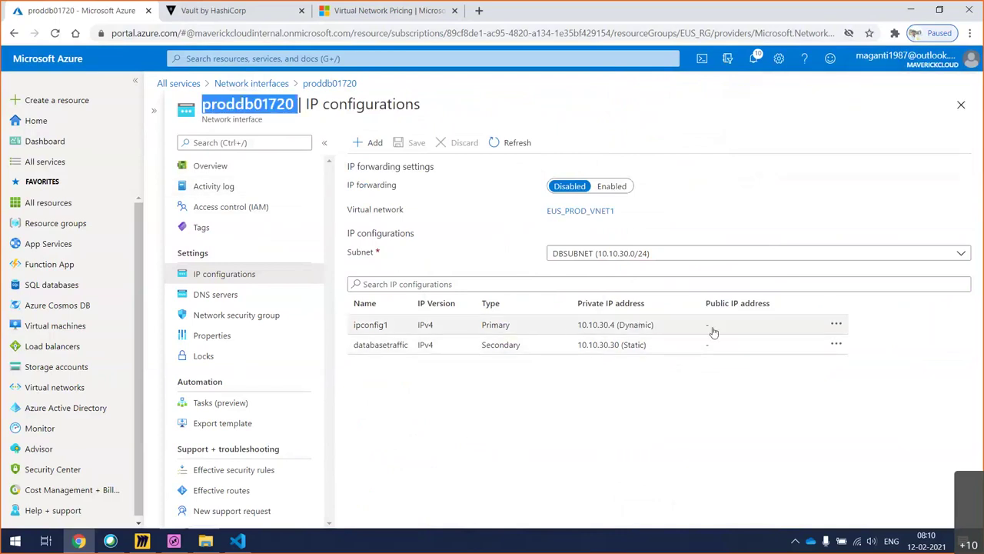
click(836, 326)
click(545, 333)
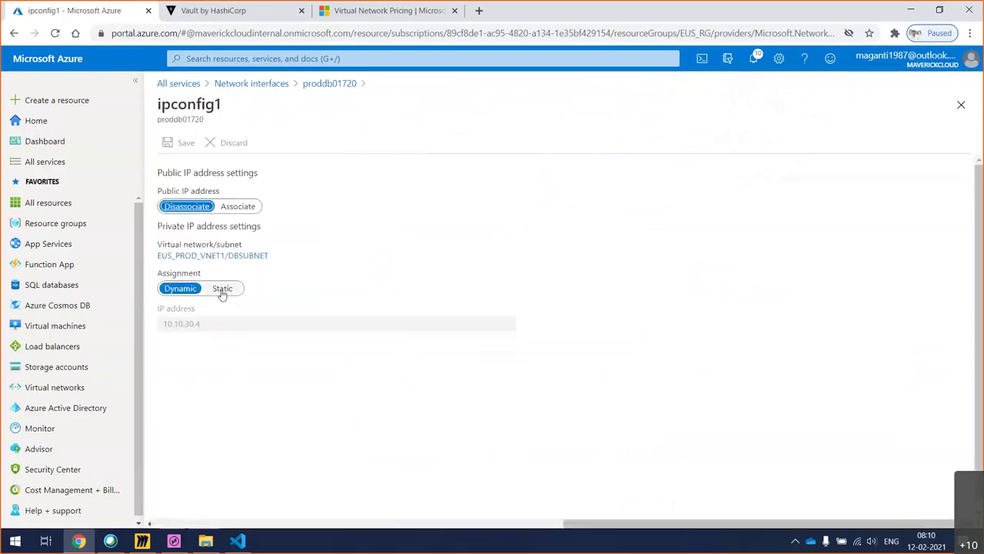
click(221, 289)
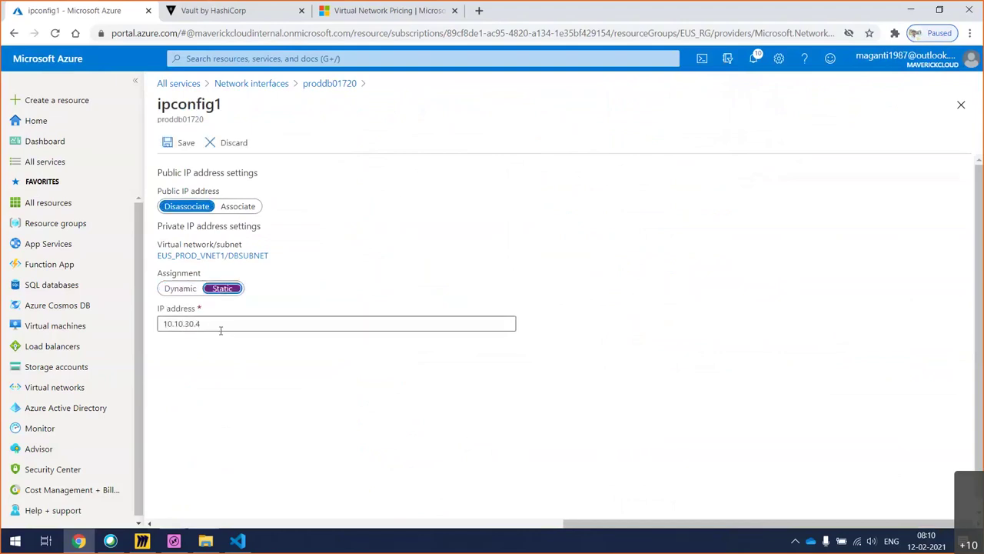
click(186, 143)
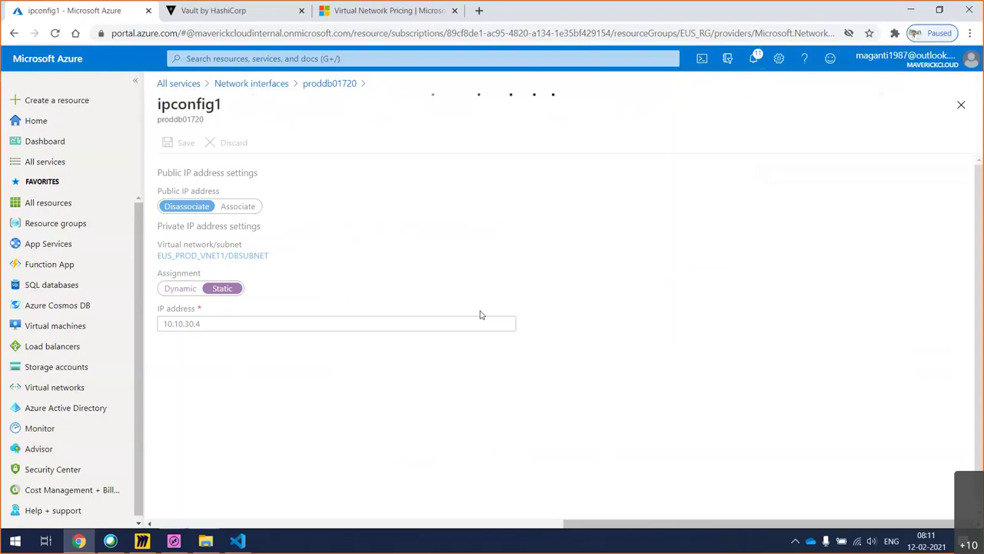
click(174, 541)
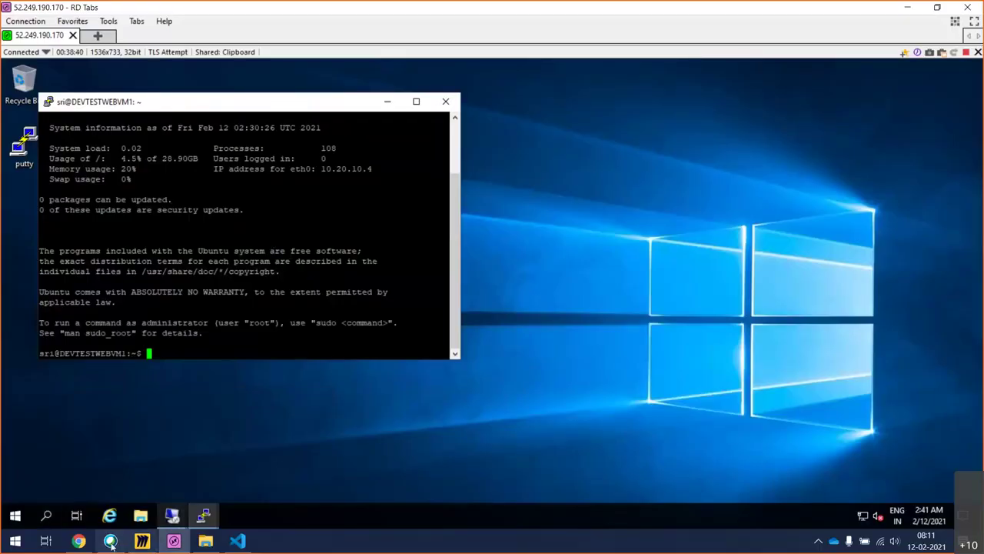
Step: Switch to the PRODDB01 remote desktop at 10.10.30.4 and launch Windows PowerShell
click(148, 409)
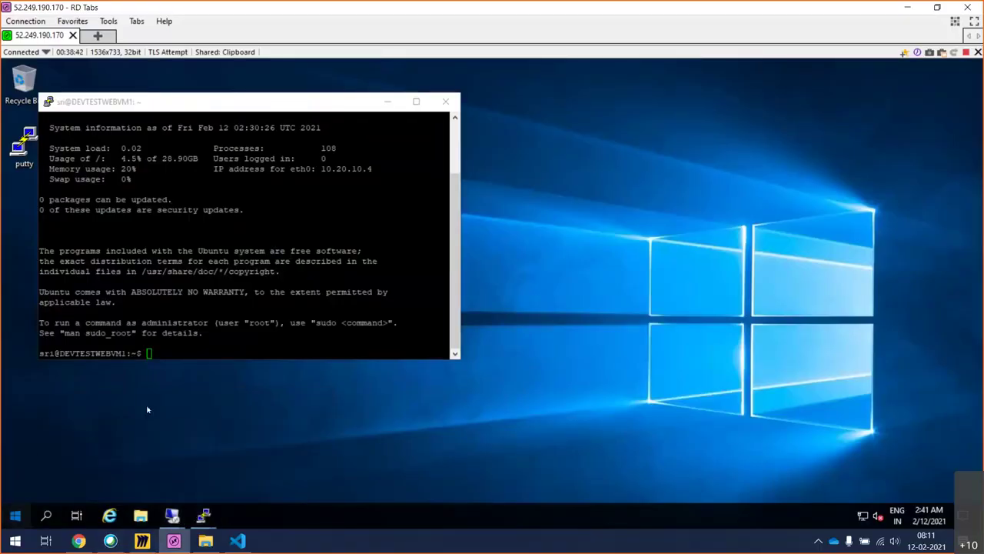
key(super)
key(super)
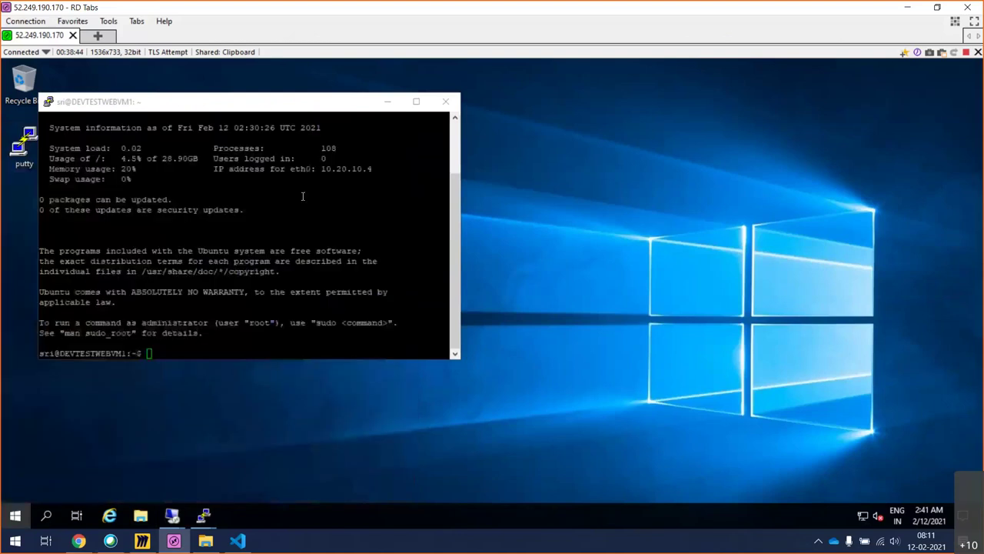
mouse_move(172, 515)
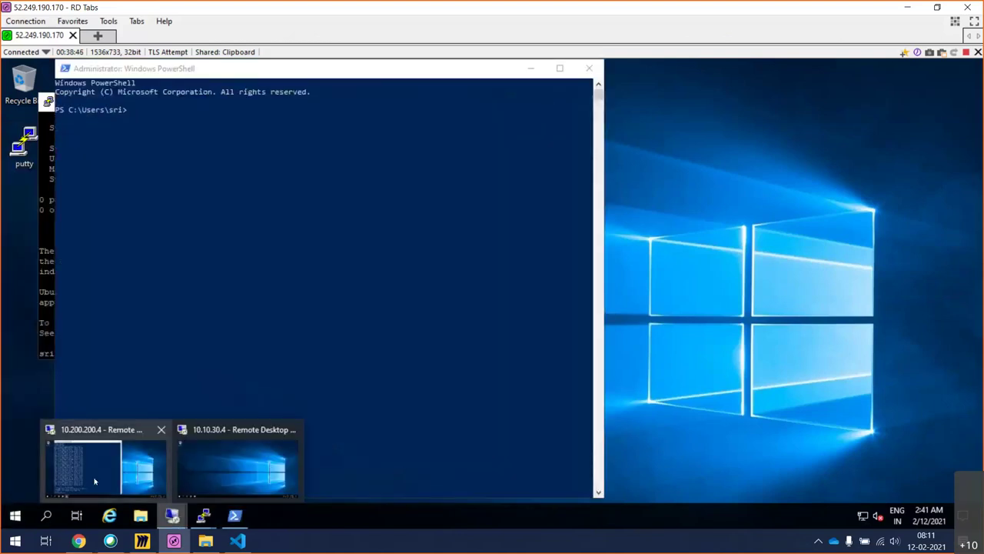
click(94, 481)
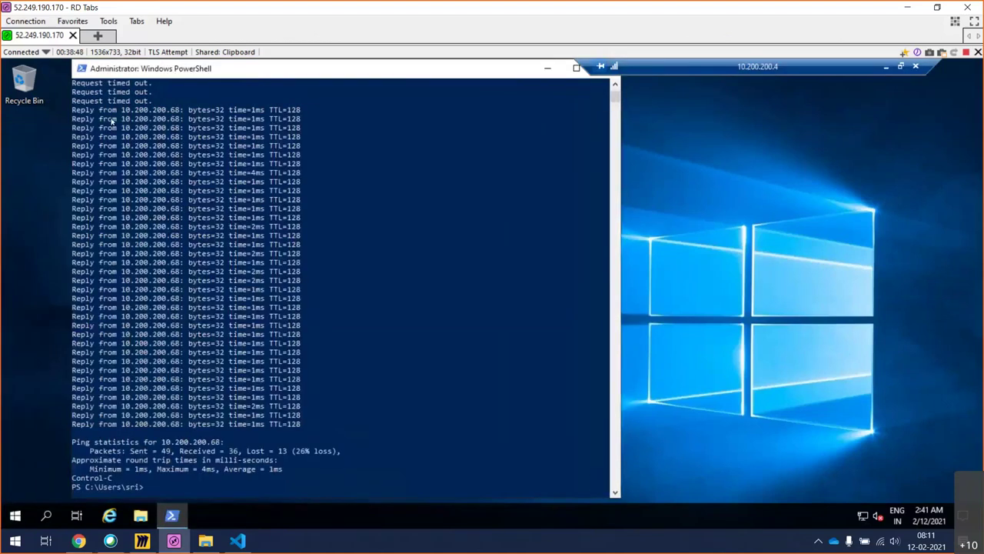
click(886, 66)
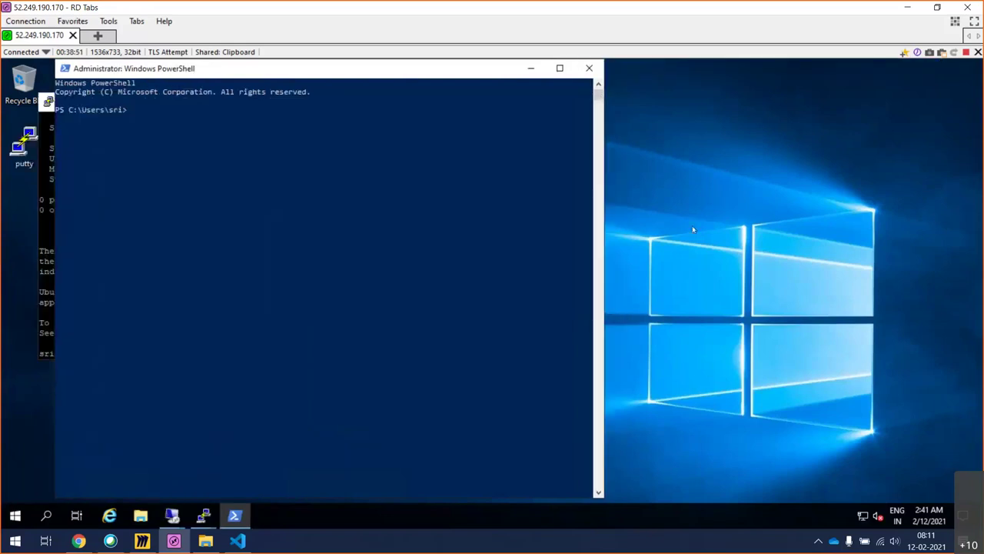
mouse_move(172, 515)
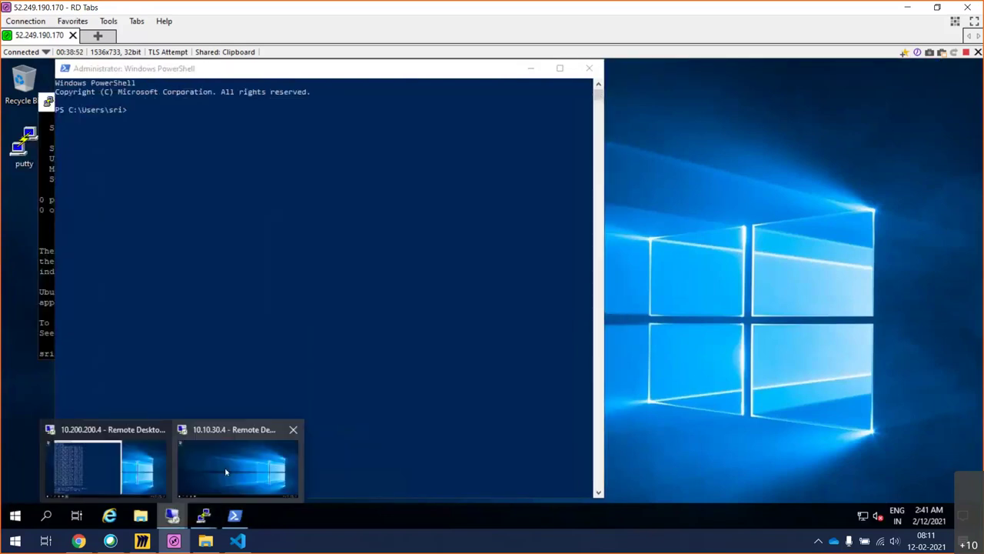
click(225, 470)
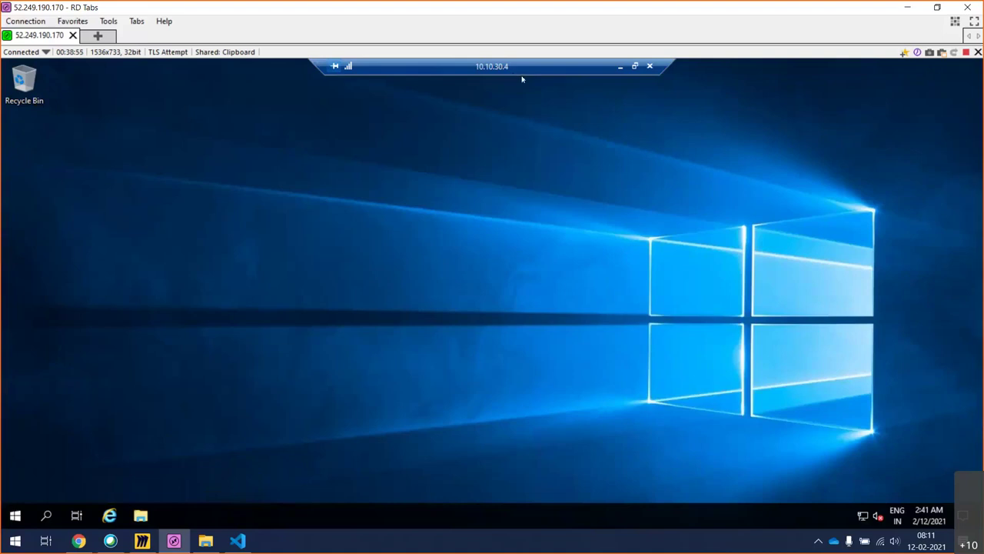
click(25, 520)
click(306, 192)
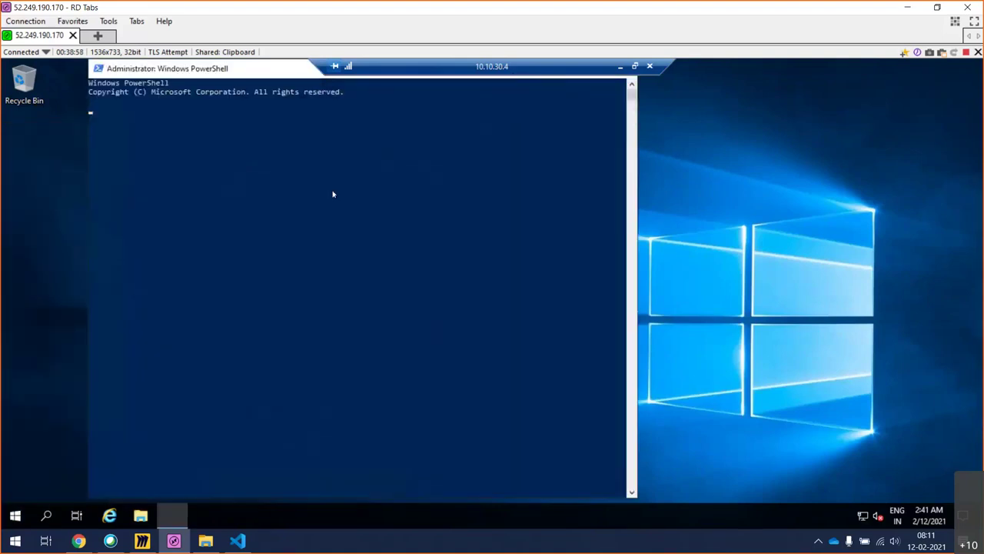
Step: Run ipconfig /all to check the 10.10.30.4 address, then ping 10.10.30.30 on PRODDB01
text(ipconfig /all)
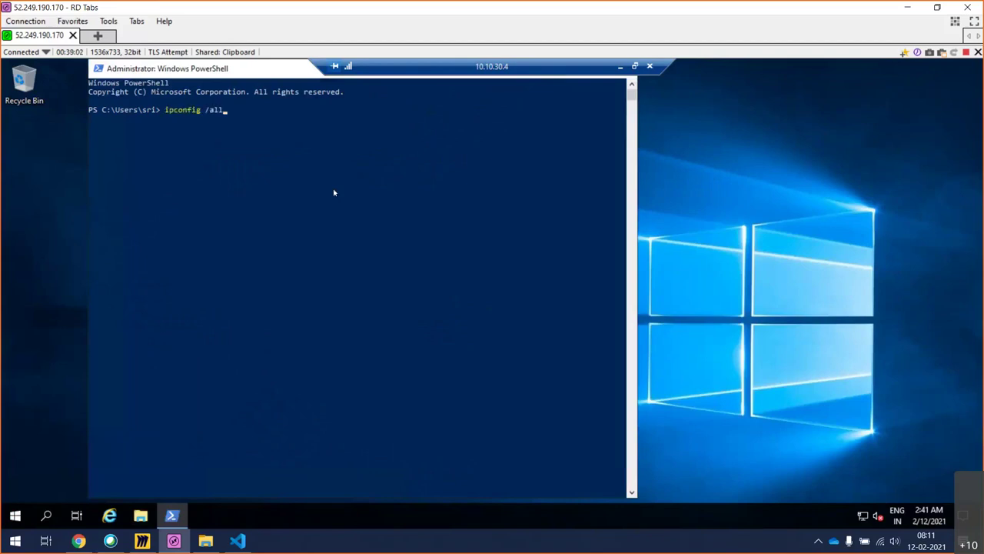
key(Return)
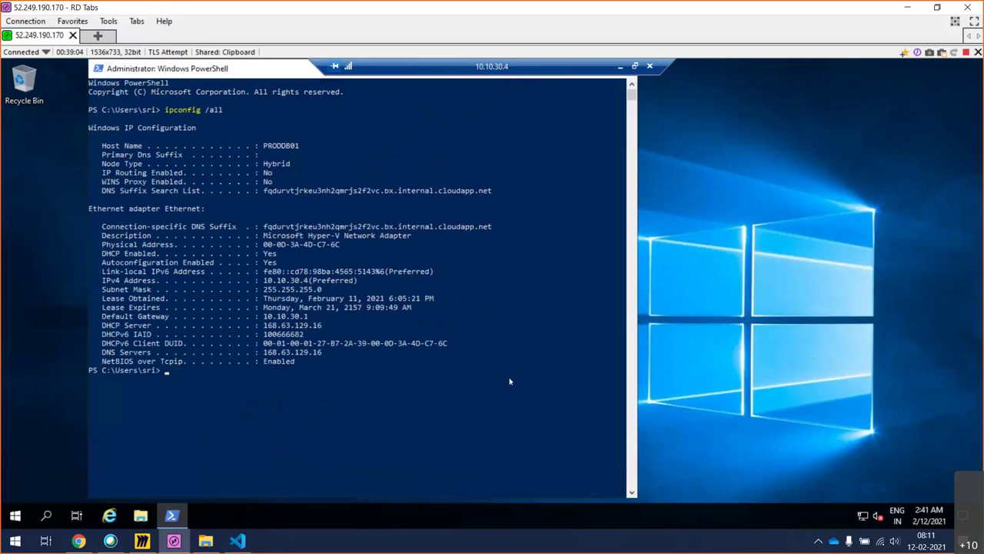
drag(510, 380, 89, 99)
drag(276, 280, 308, 280)
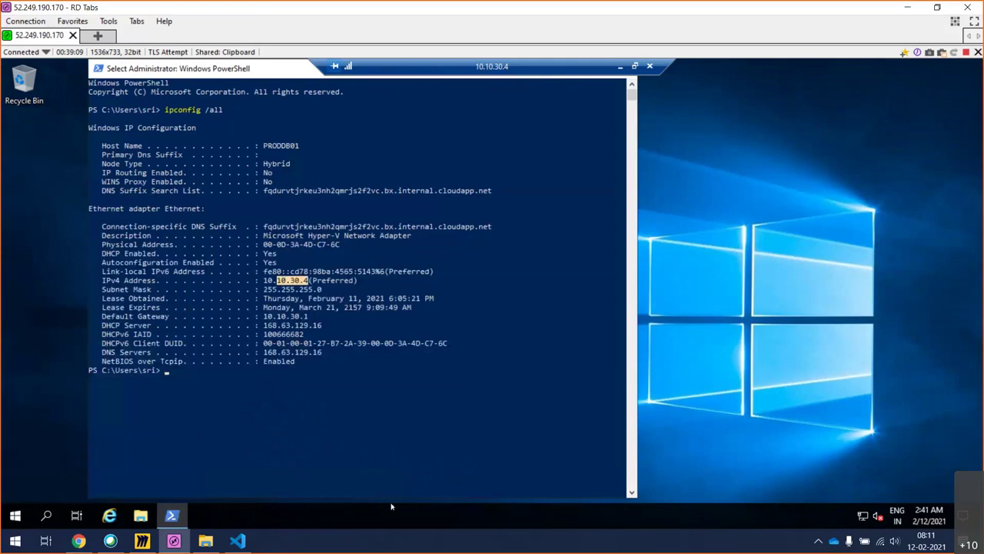
right_click(400, 409)
text(ping 10.10)
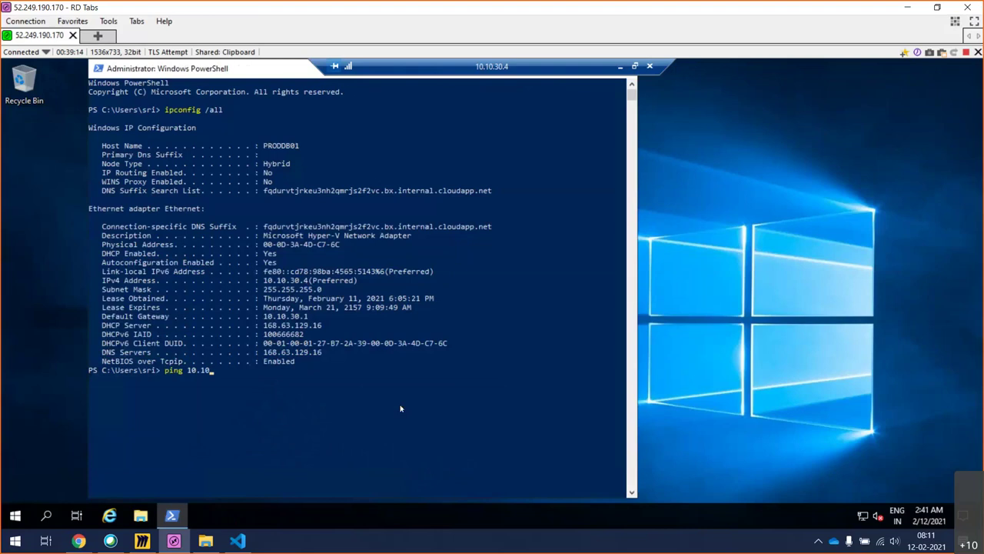
text(.30.30)
key(Return)
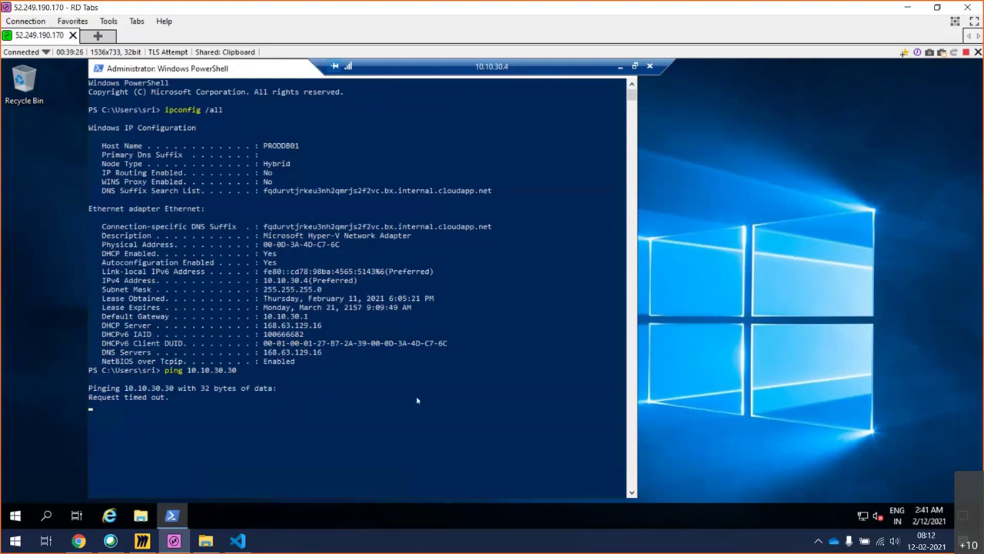
Step: From the jumpbox PowerShell, ping 10.10.30.30 and stop it with Ctrl+C
click(631, 66)
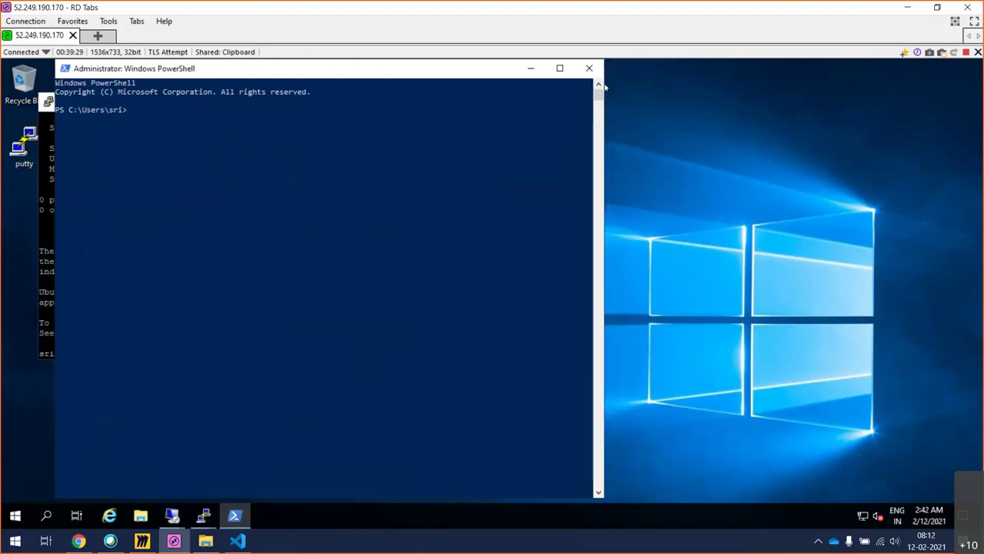
click(326, 234)
text(ping 10.10.30.30)
key(Return)
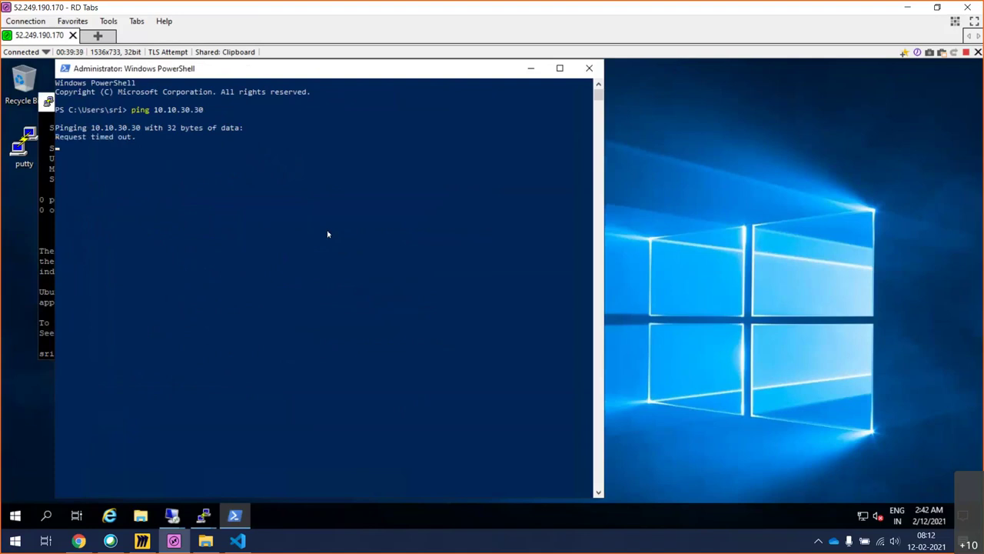
key(ctrl+c)
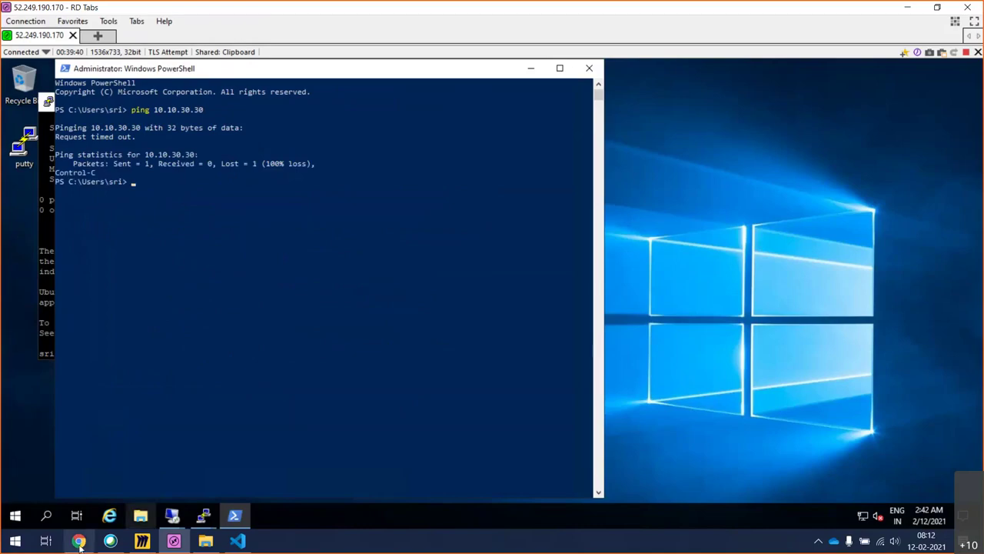
Step: Open Virtual machines > PRODDB01 Networking and select the databasetraffic IP configuration (10.10.30.30)
click(78, 541)
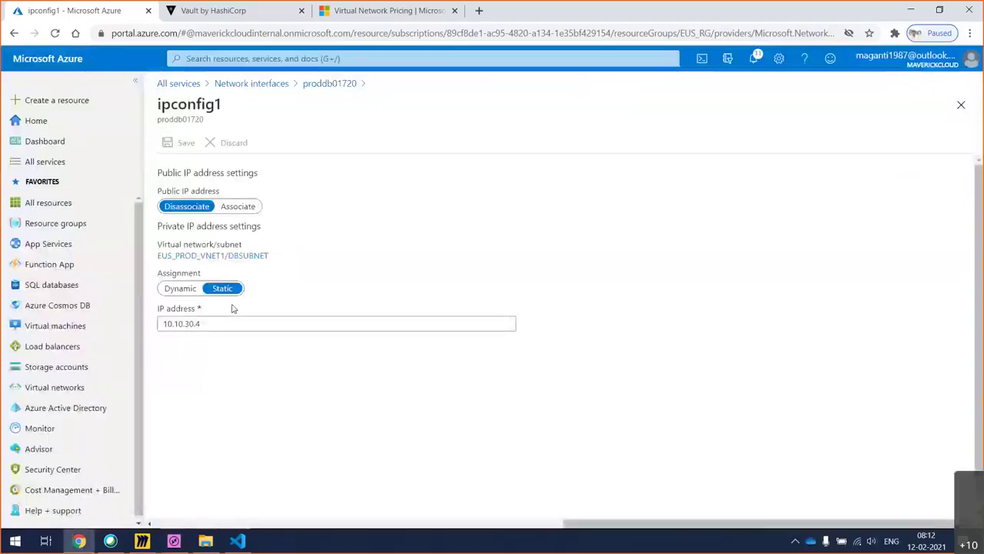
click(307, 85)
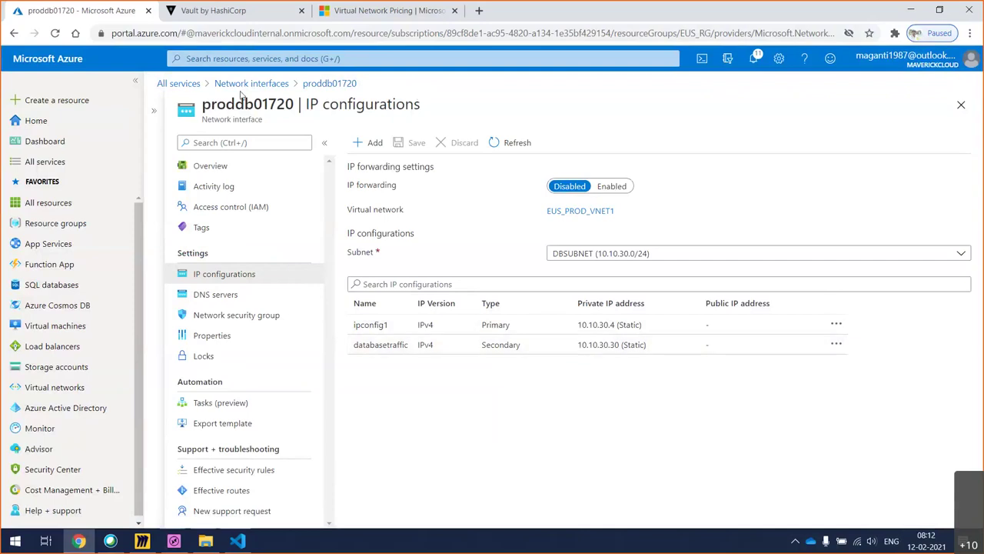
click(238, 59)
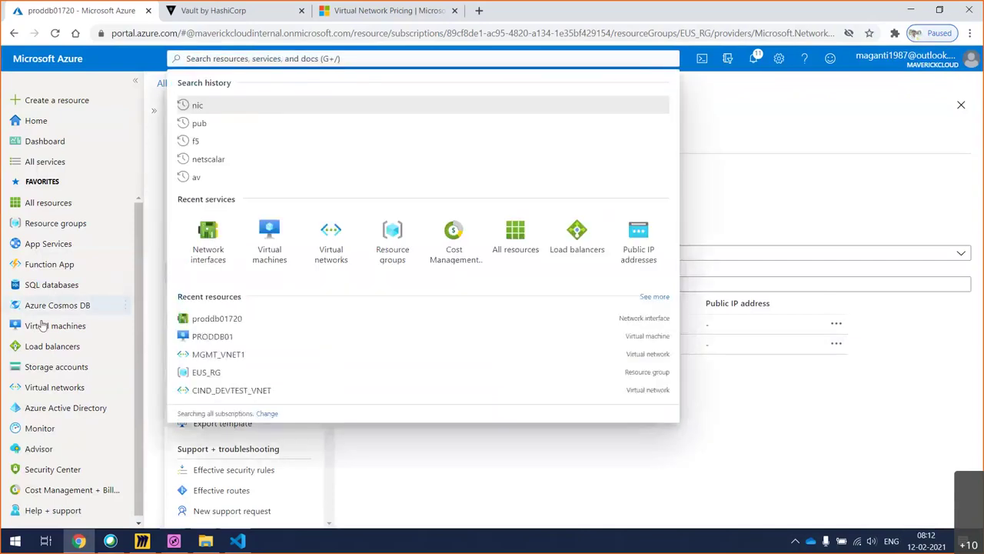
click(55, 322)
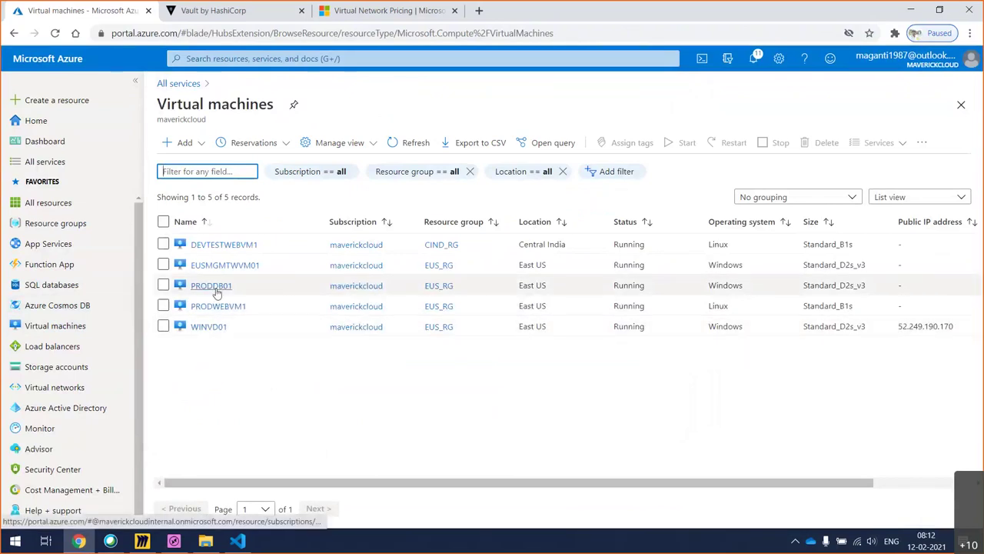
click(216, 289)
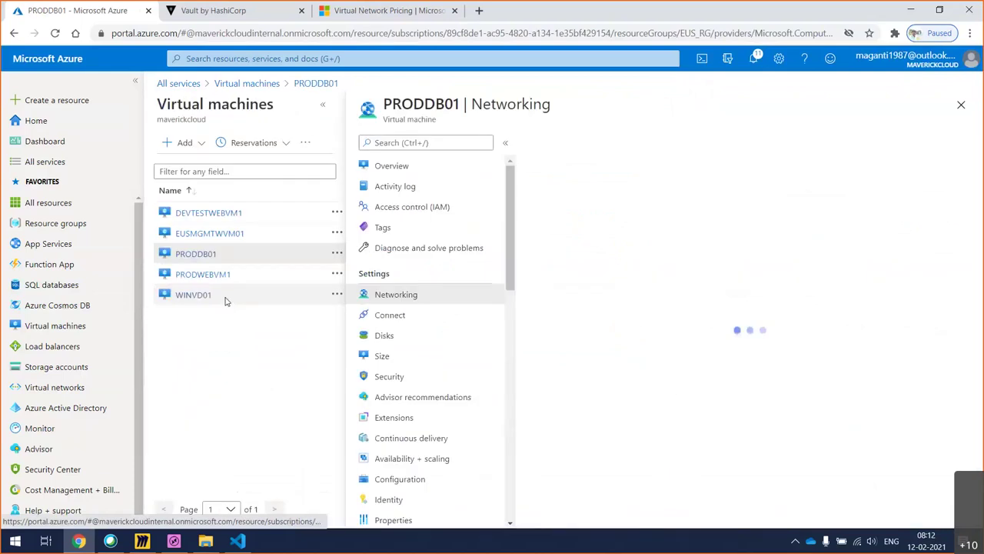
click(661, 209)
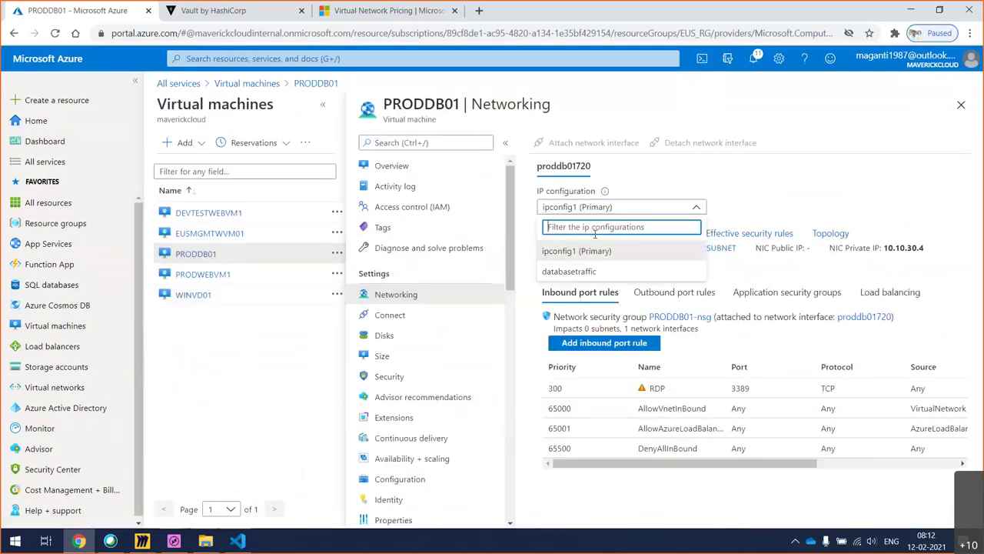
click(586, 269)
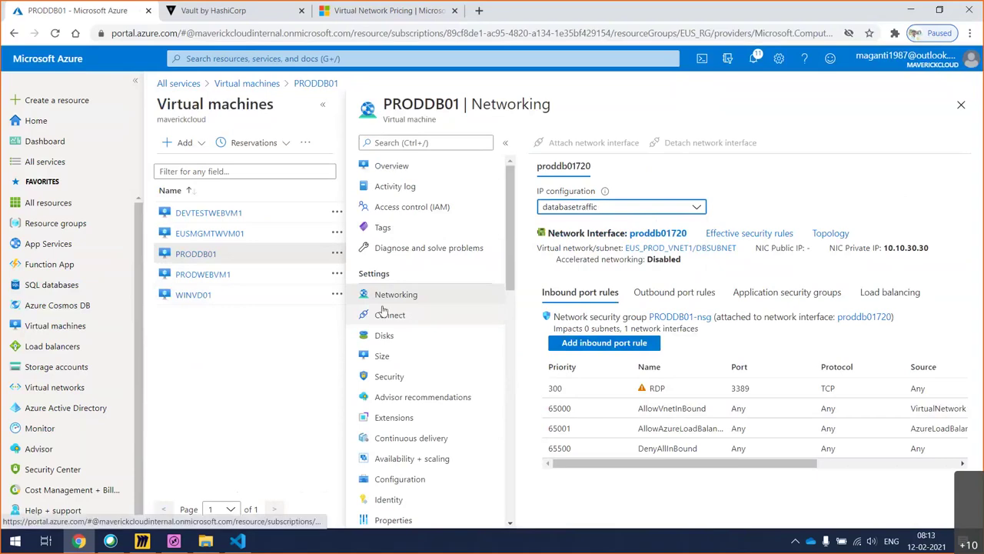
Step: From the remote PowerShell, run mstsc and connect to 10.10.30.30
click(173, 541)
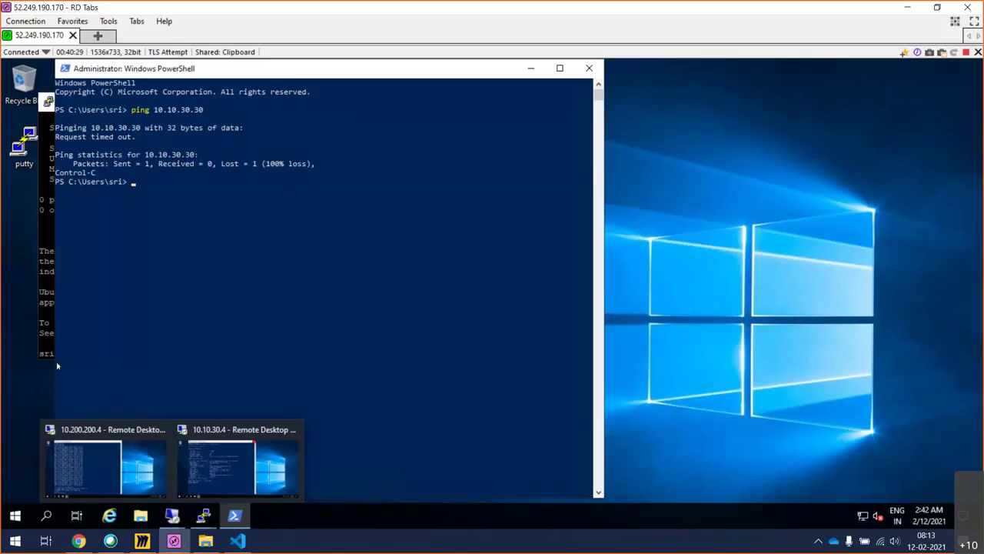
mouse_move(173, 515)
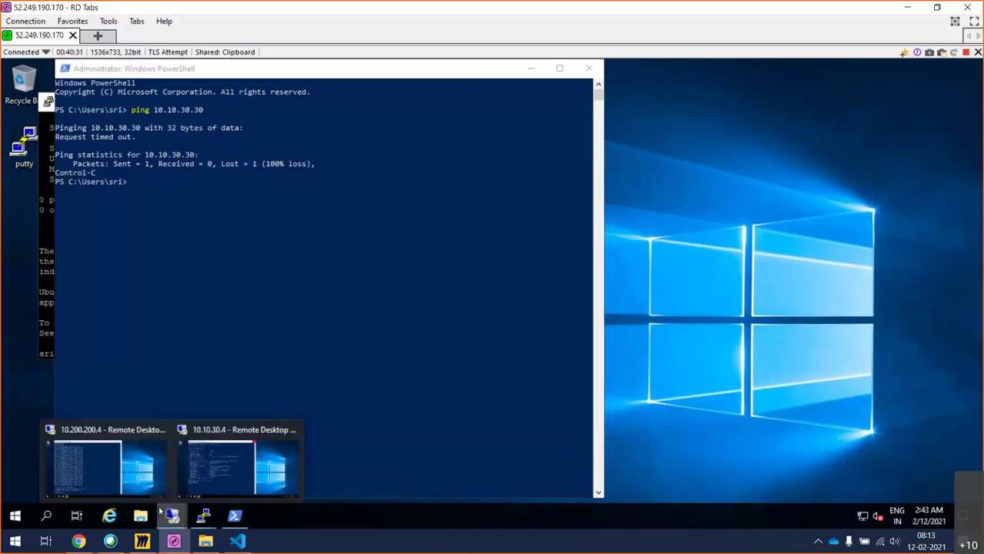
key(super)
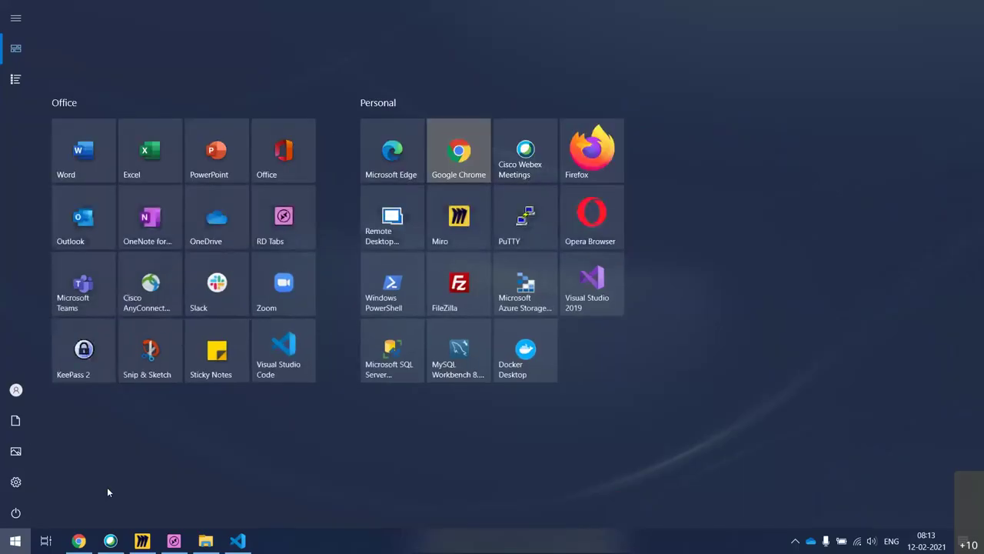
key(super)
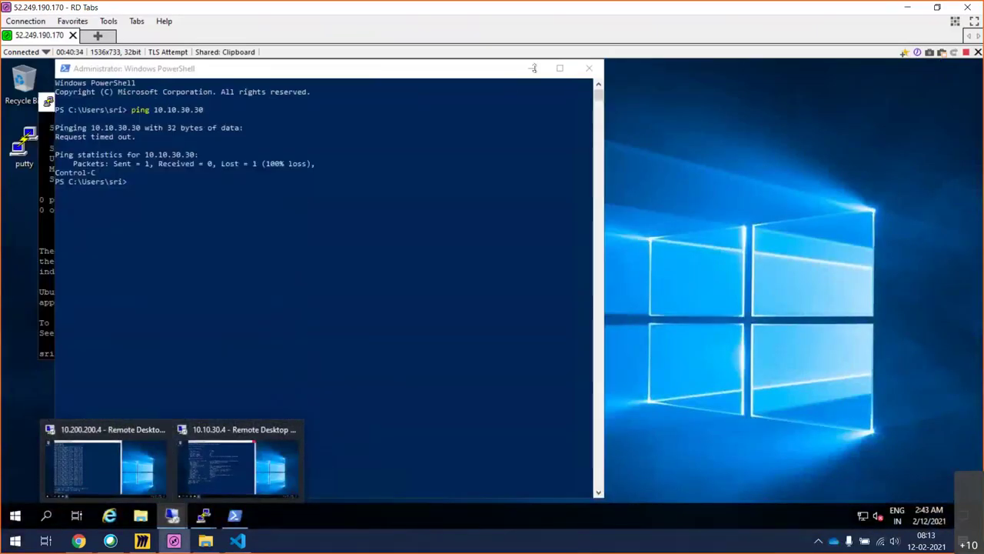
click(535, 71)
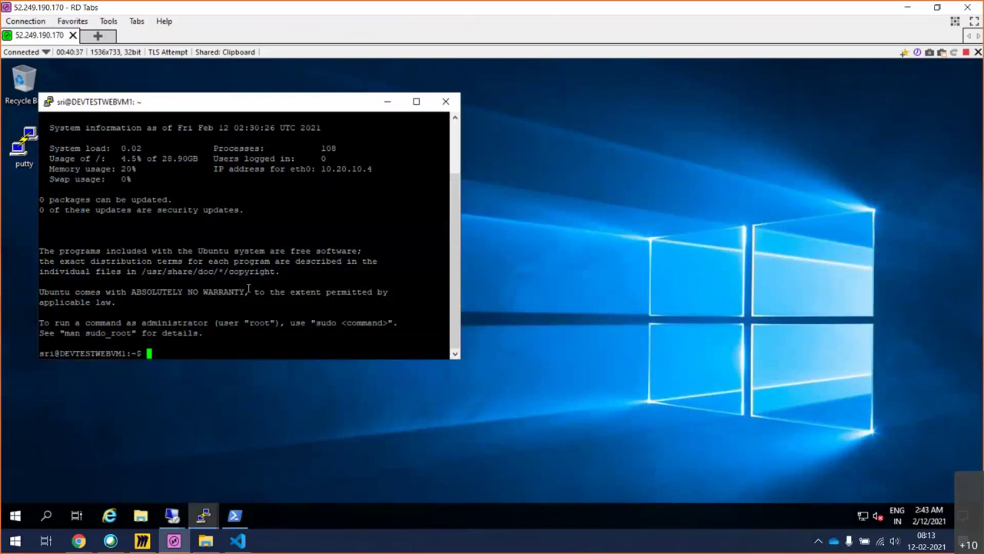
click(229, 513)
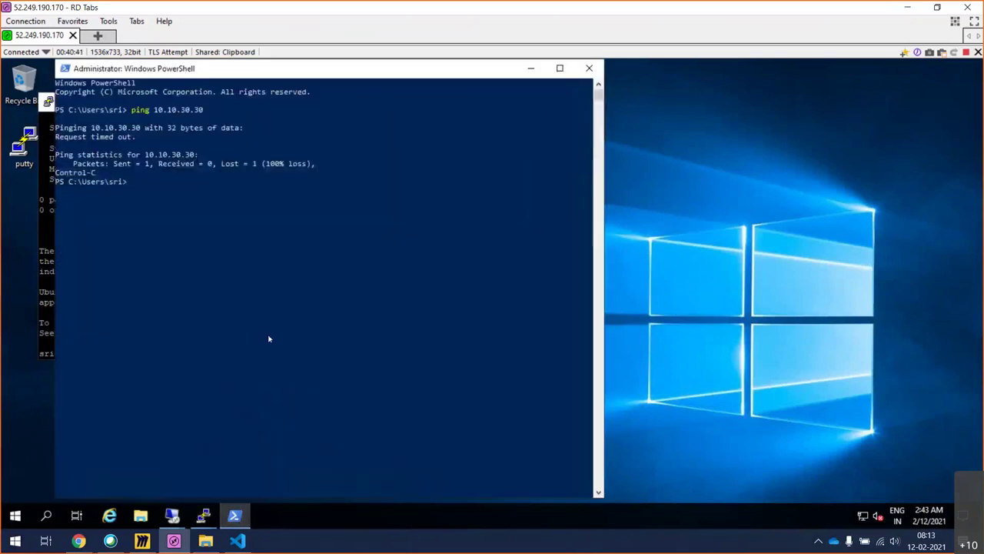
text(mstsc)
key(Return)
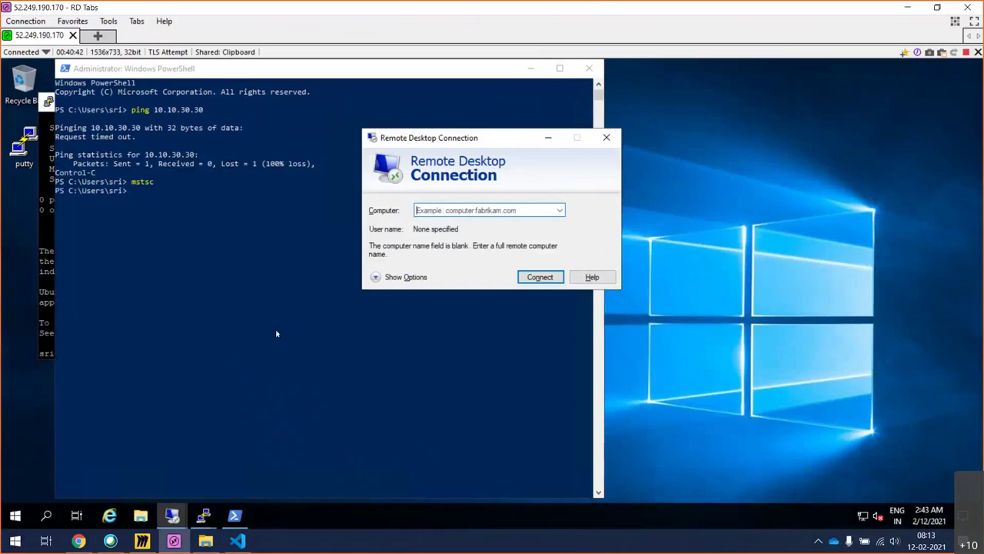
text(10.10.30.30)
key(Return)
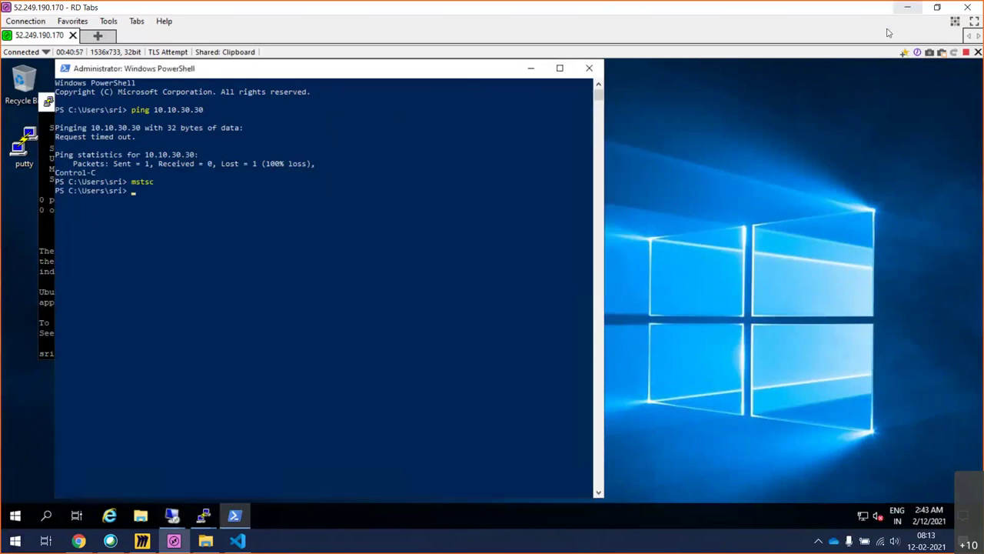
Step: Open the Learn more documentation from the IP configuration info icon in the portal
click(907, 8)
click(649, 209)
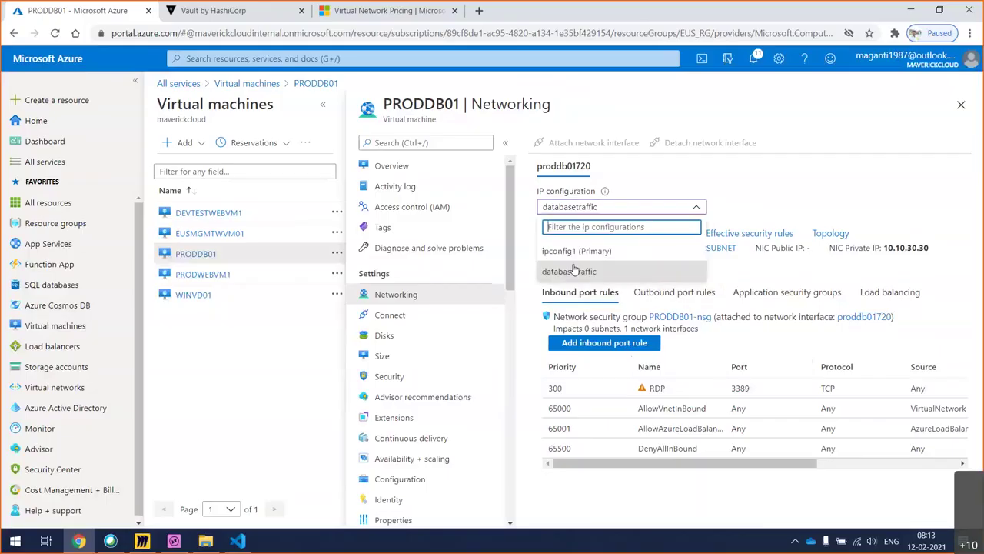
click(604, 192)
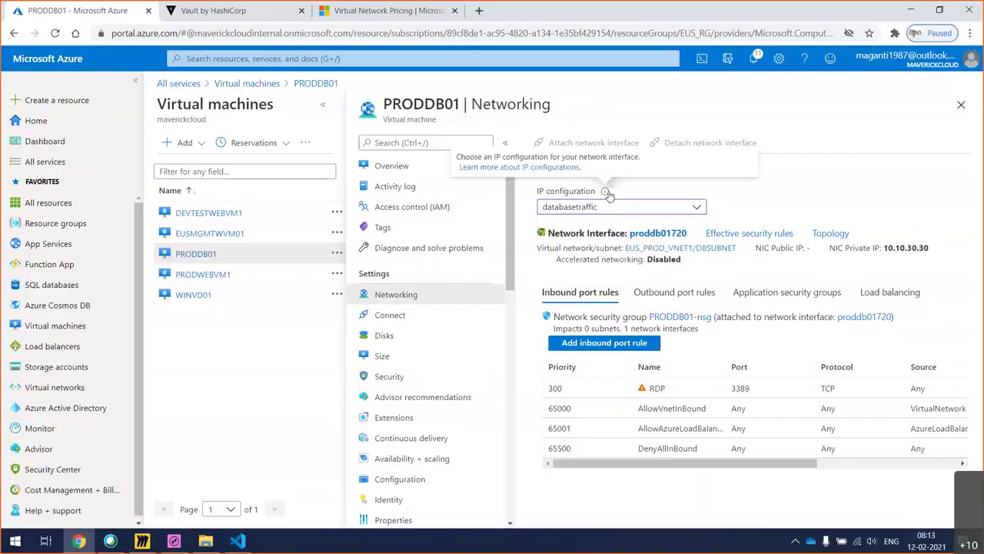
click(520, 168)
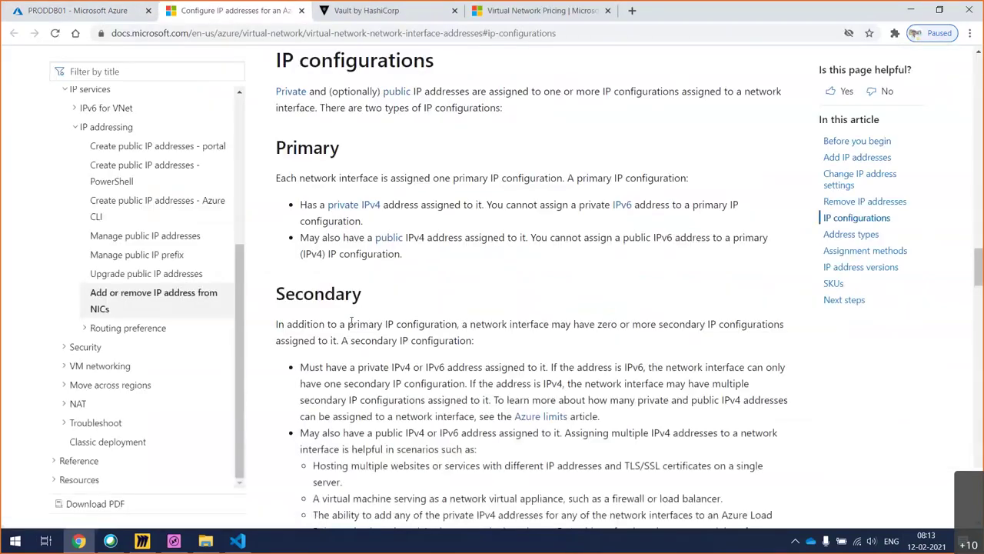
Step: Read the docs, highlighting the primary and secondary IP configuration phrases
scroll(399, 259, down, 1)
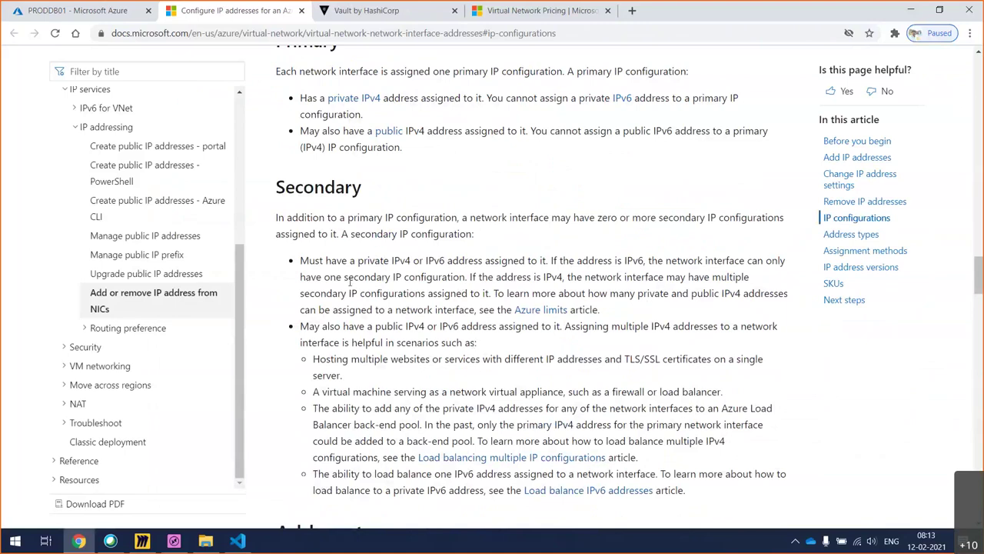
drag(341, 233, 471, 234)
drag(319, 217, 460, 219)
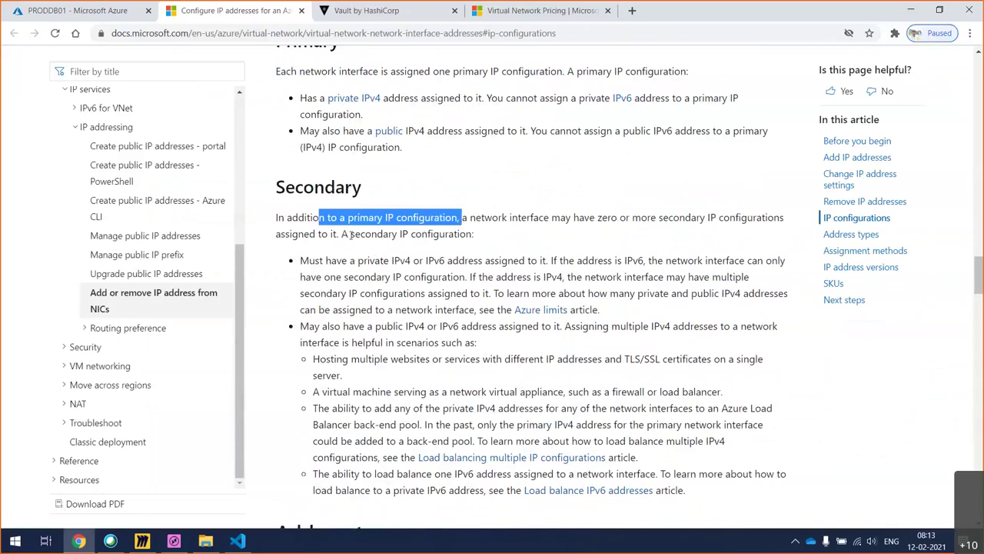
drag(340, 234, 406, 245)
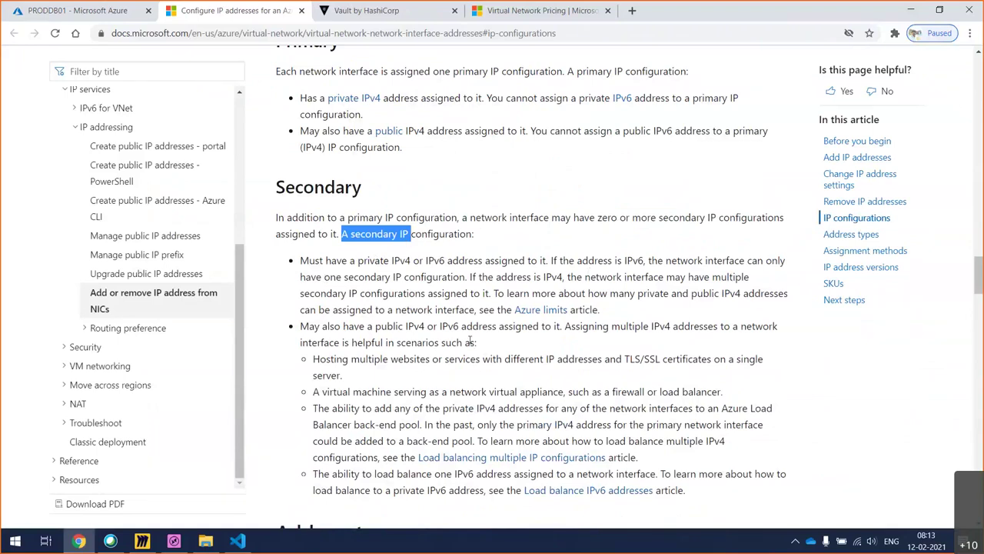
scroll(408, 350, down, 1)
scroll(408, 350, down, 1)
drag(312, 285, 409, 291)
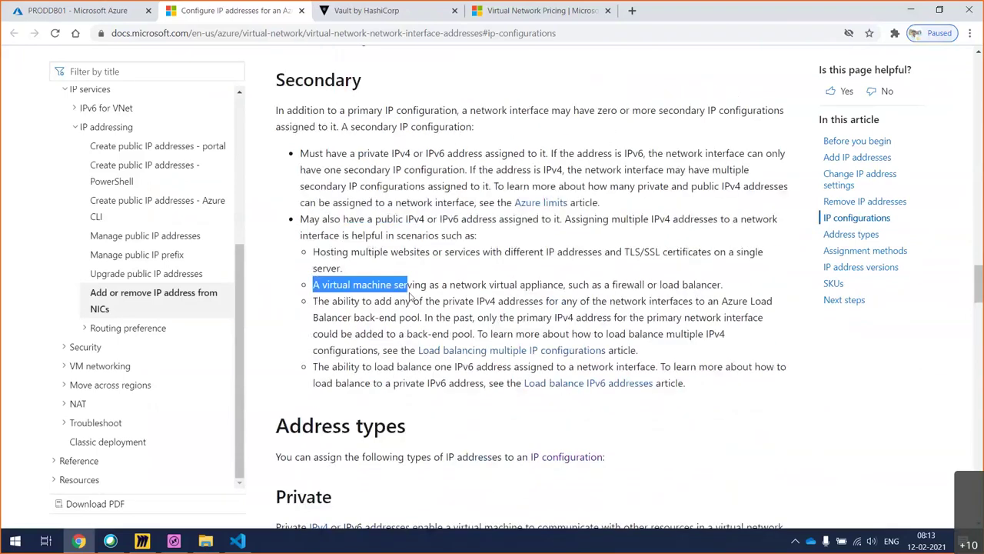
scroll(409, 296, up, 6)
Step: Scroll back up the article and return to the Miro vNet peering diagram board
click(197, 39)
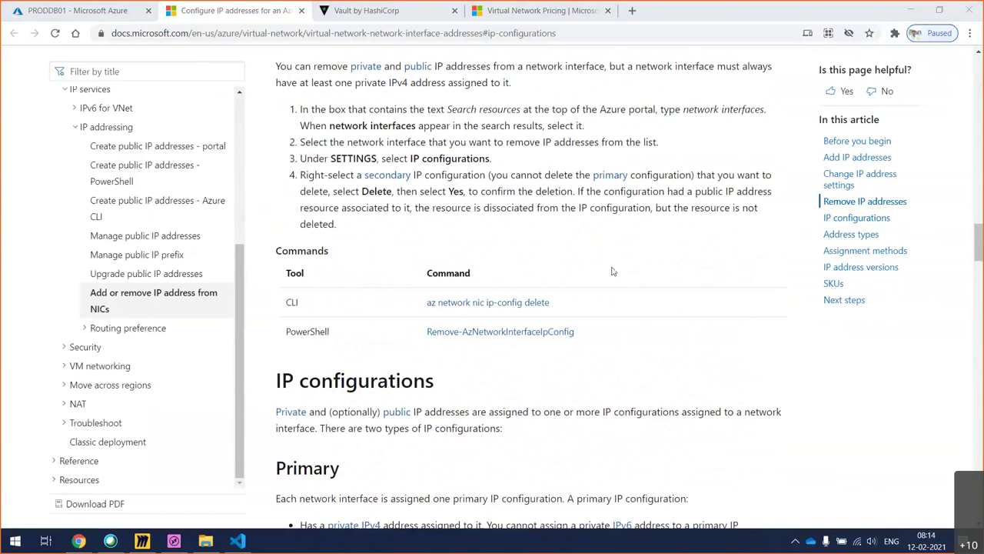
click(460, 258)
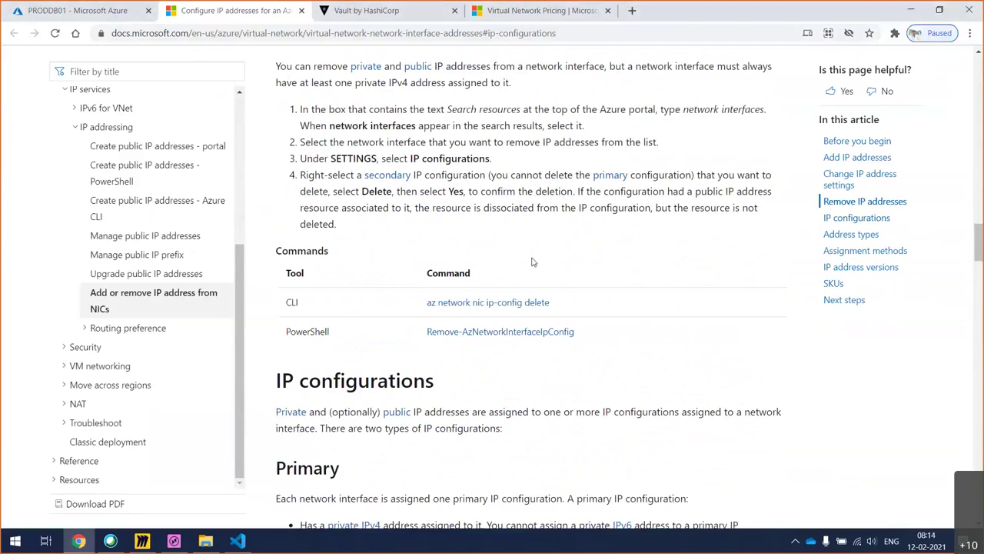
scroll(531, 261, up, 2)
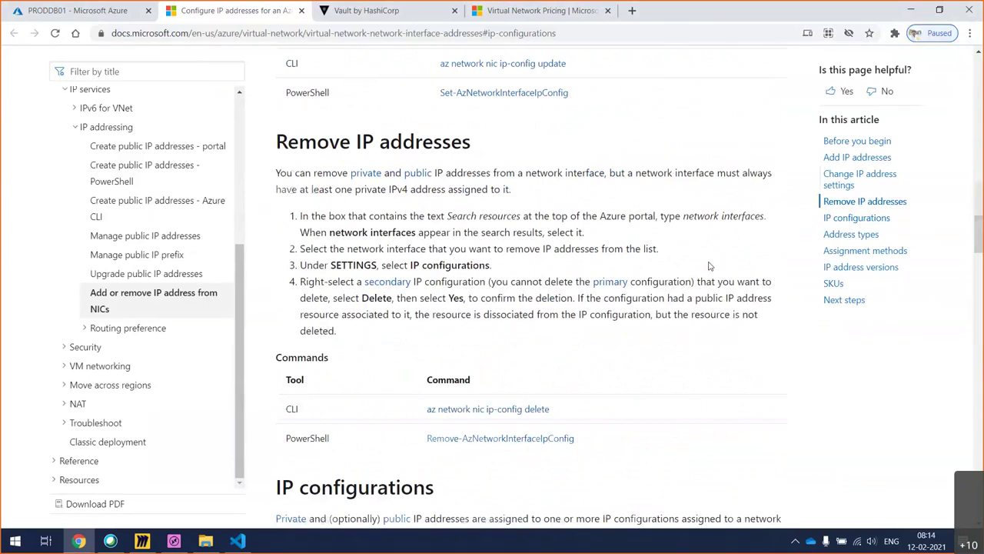
scroll(710, 266, up, 10)
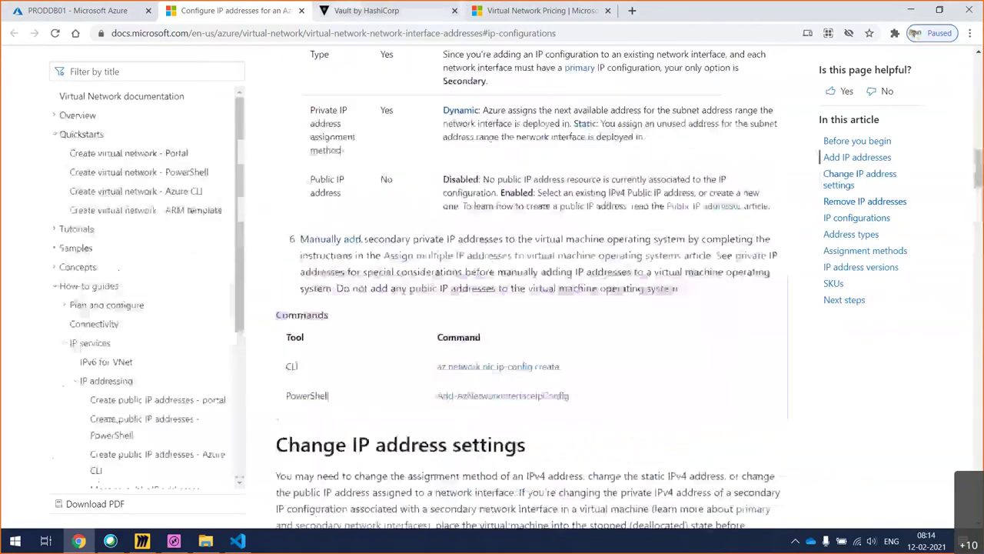
click(142, 541)
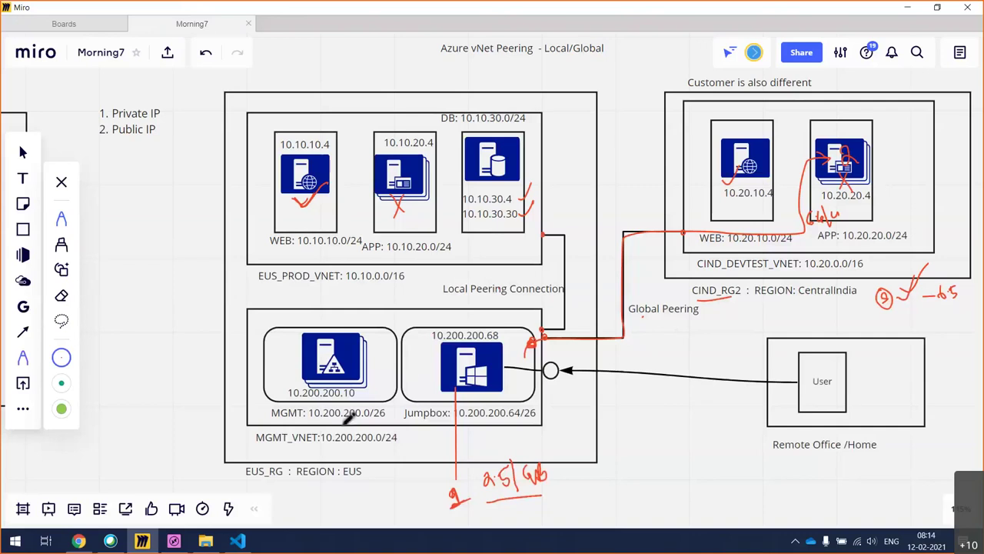